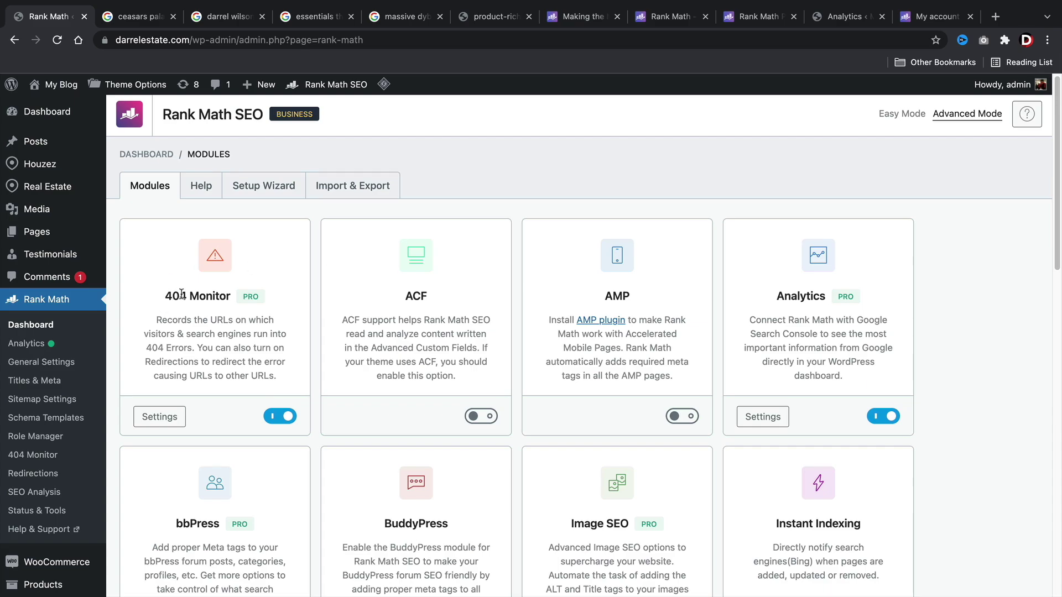
Review the Caesars Palace business panel and its name, then move to the darrel wilson elementor images.
{"action": "left_click", "coordinate": [166, 420]}
{"action": "left_click", "coordinate": [133, 16]}
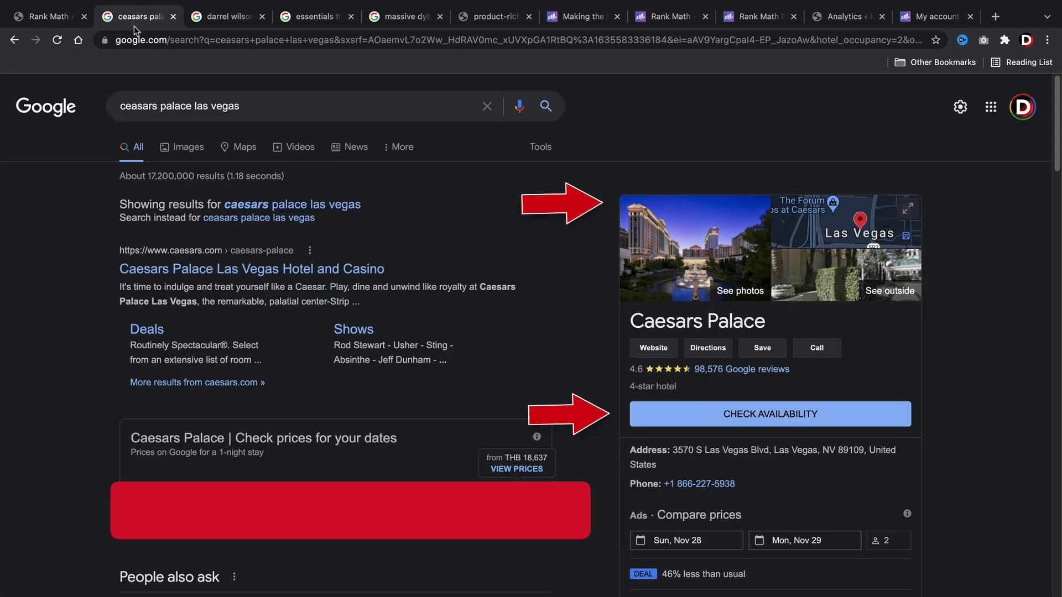
{"action": "scroll", "coordinate": [608, 343], "scroll_direction": "down", "scroll_amount": 3}
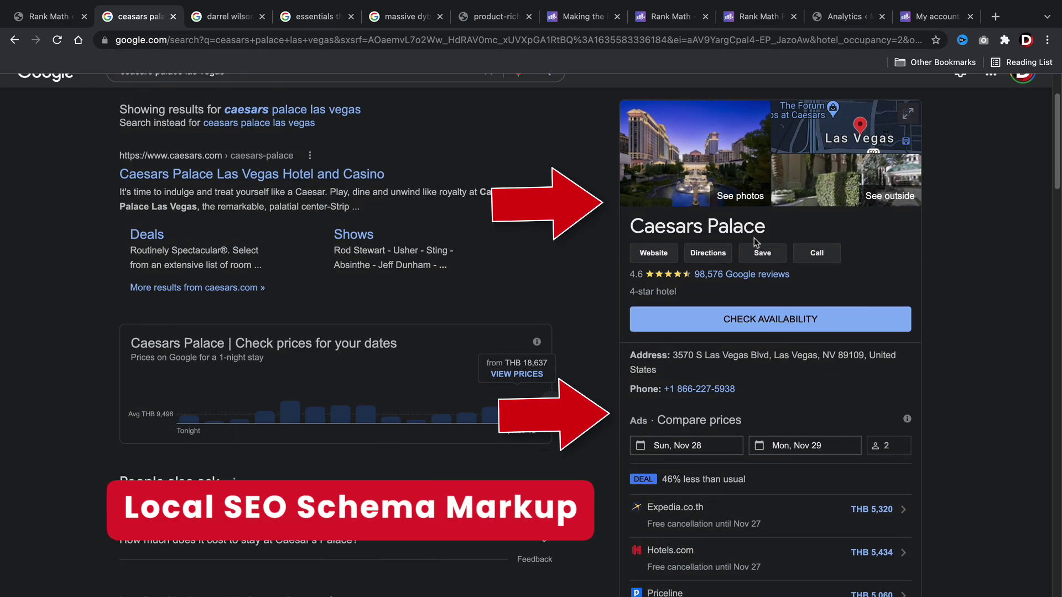
{"action": "left_click_drag", "start_coordinate": [766, 227], "coordinate": [636, 228]}
{"action": "left_click", "coordinate": [610, 232]}
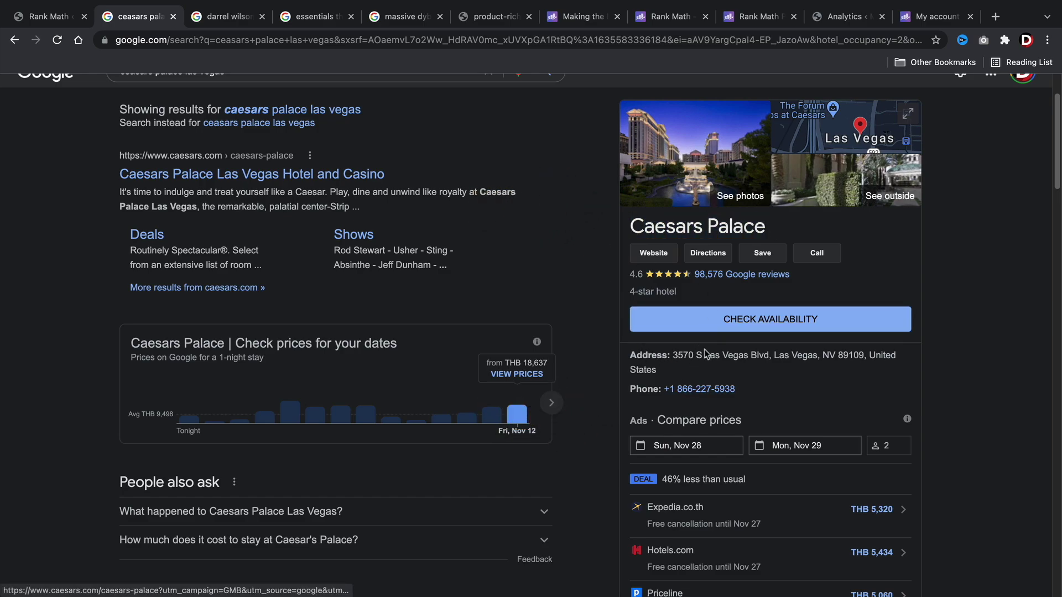
{"action": "left_click", "coordinate": [232, 16]}
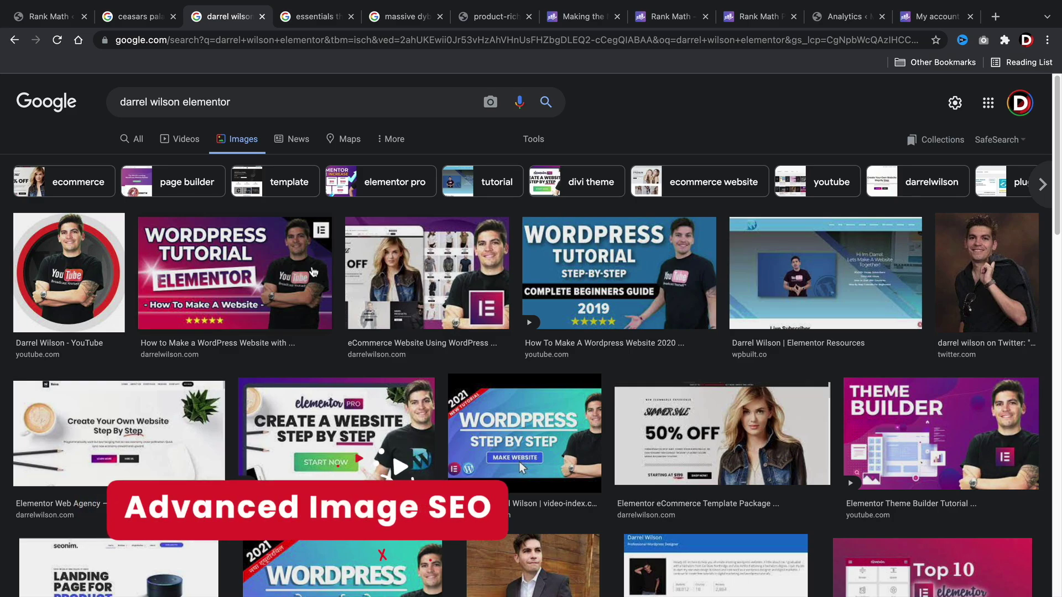
Preview the 'How to Make a WordPress Website with Elementor' image, then go to the essentials theme review results.
{"action": "left_click", "coordinate": [313, 272]}
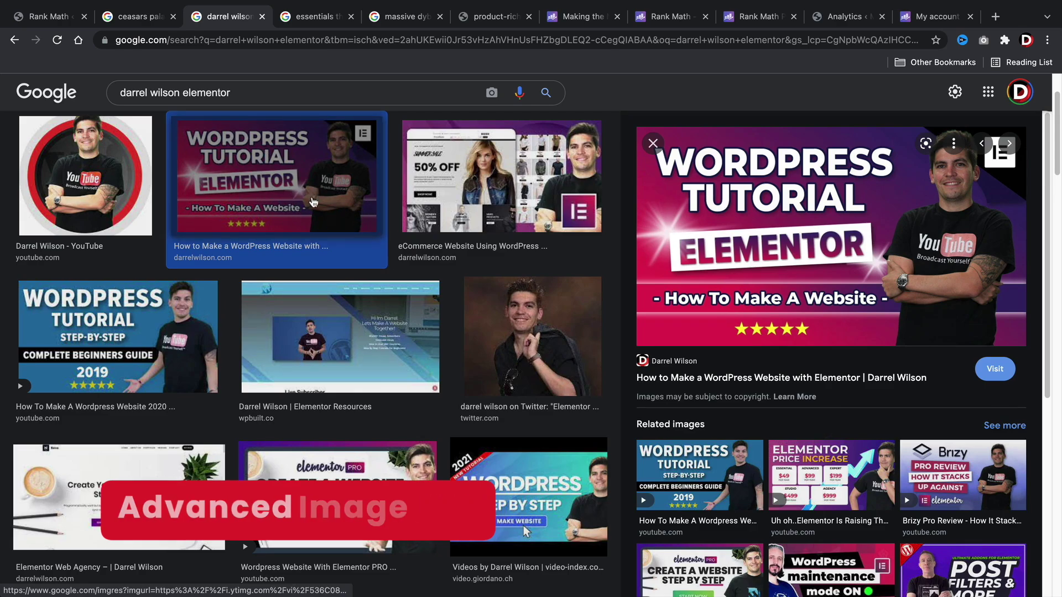
{"action": "scroll", "coordinate": [311, 239], "scroll_direction": "up", "scroll_amount": 2}
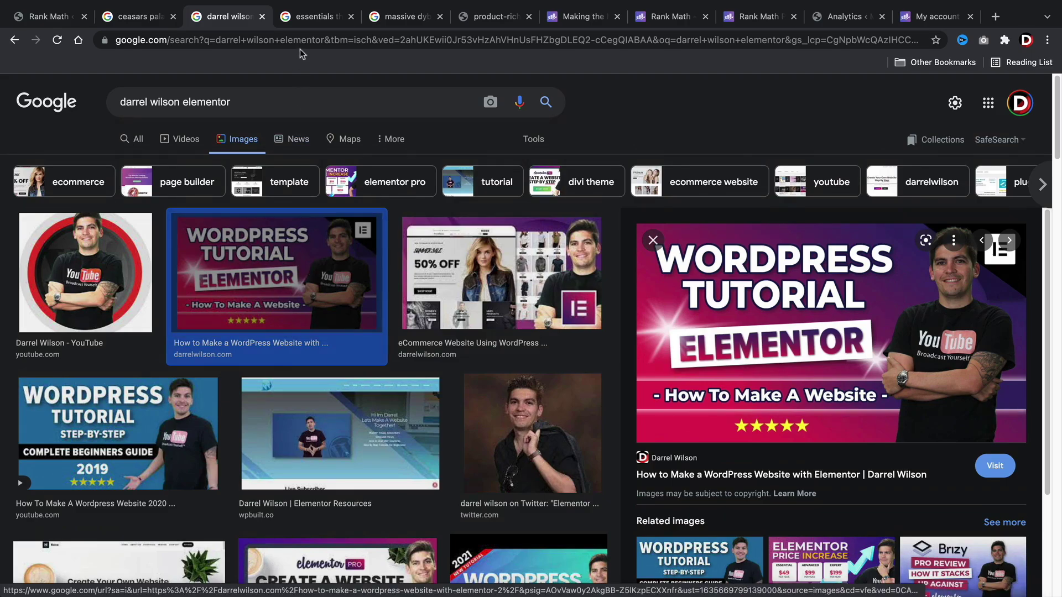
{"action": "left_click", "coordinate": [311, 19]}
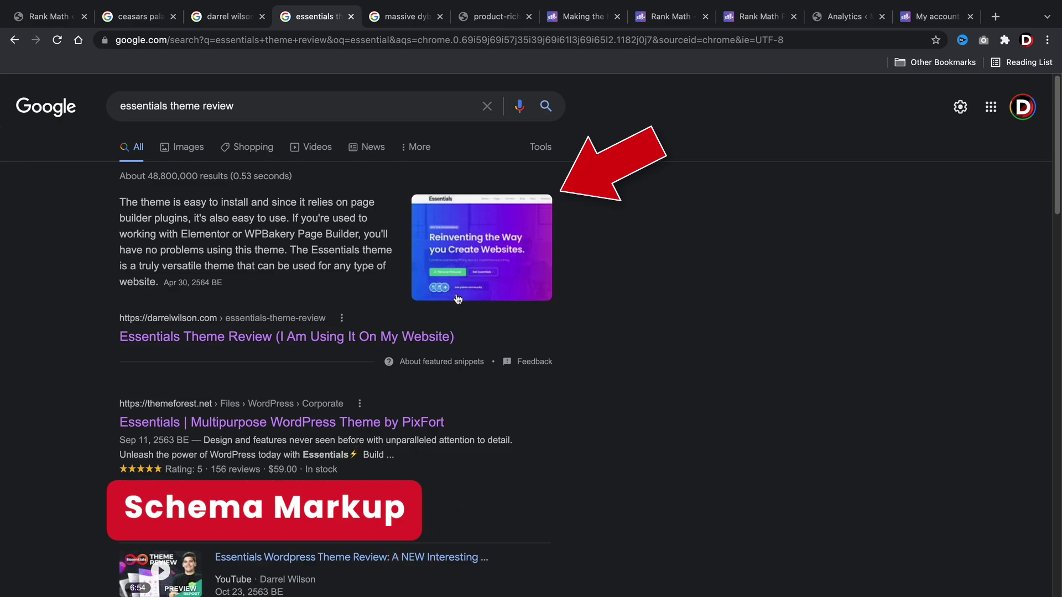
Highlight the essentials theme review query and its featured snippet paragraph.
{"action": "left_click_drag", "start_coordinate": [247, 280], "coordinate": [120, 202]}
{"action": "left_click", "coordinate": [156, 194]}
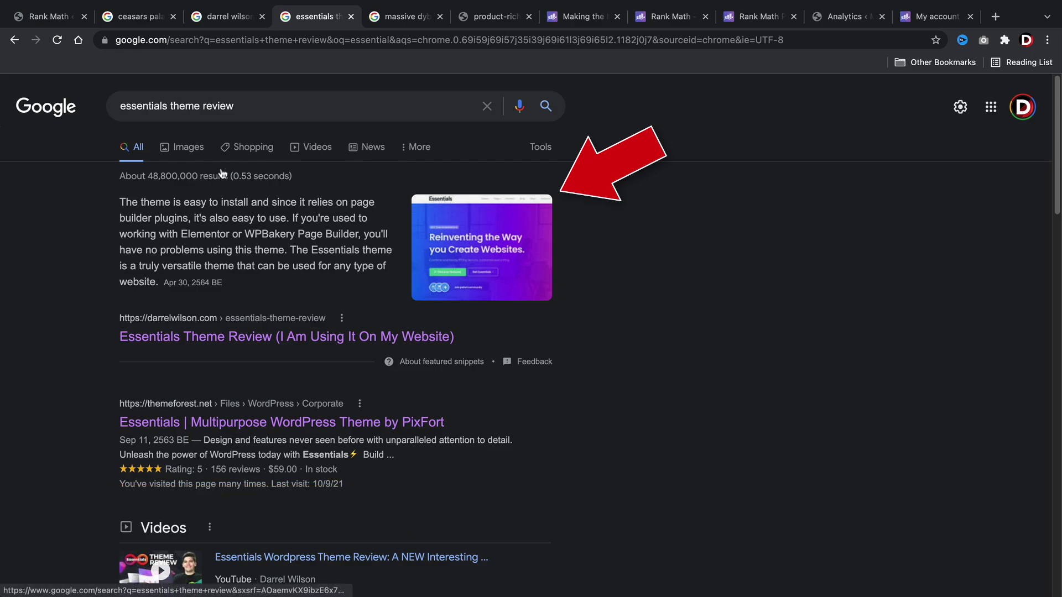
{"action": "left_click_drag", "start_coordinate": [239, 108], "coordinate": [119, 107]}
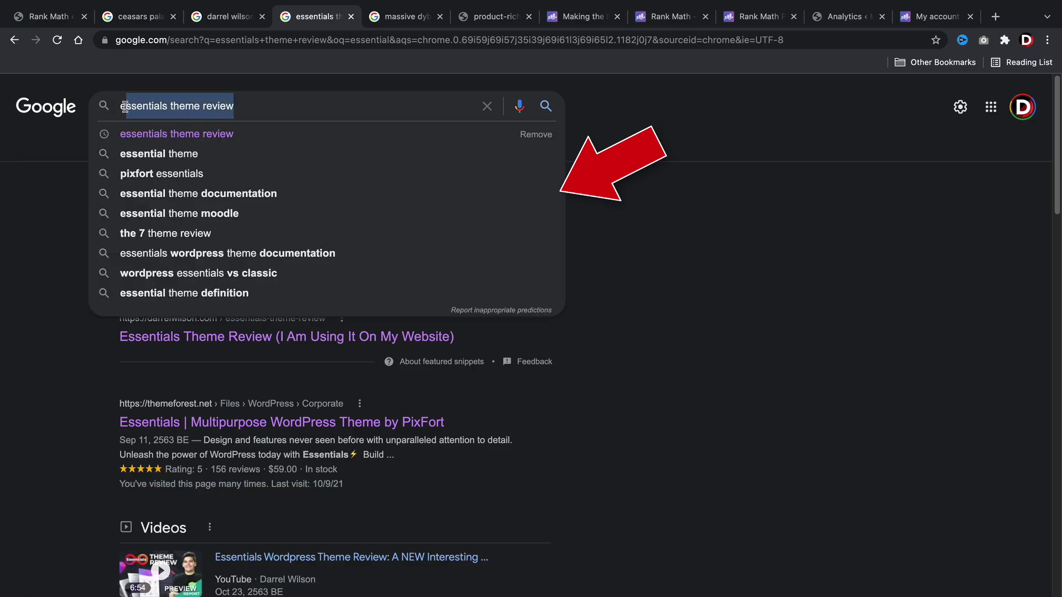
{"action": "left_click", "coordinate": [31, 224]}
{"action": "left_click_drag", "start_coordinate": [245, 285], "coordinate": [120, 202]}
{"action": "left_click", "coordinate": [135, 218]}
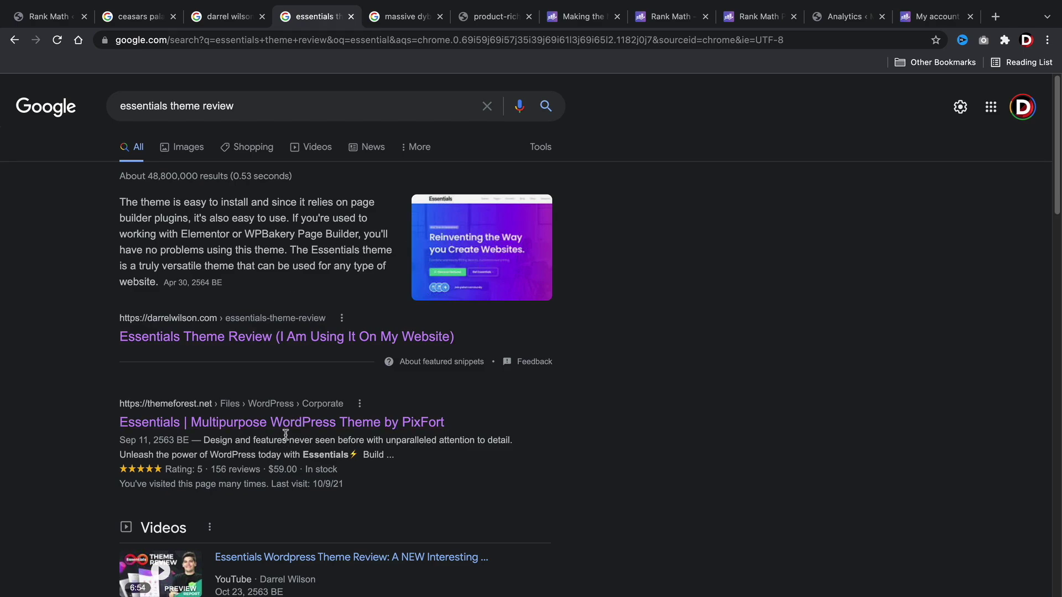
Review the Massive Dynamic featured snippet and the product rich-snippet example, then open the analytics guide.
{"action": "left_click", "coordinate": [401, 17]}
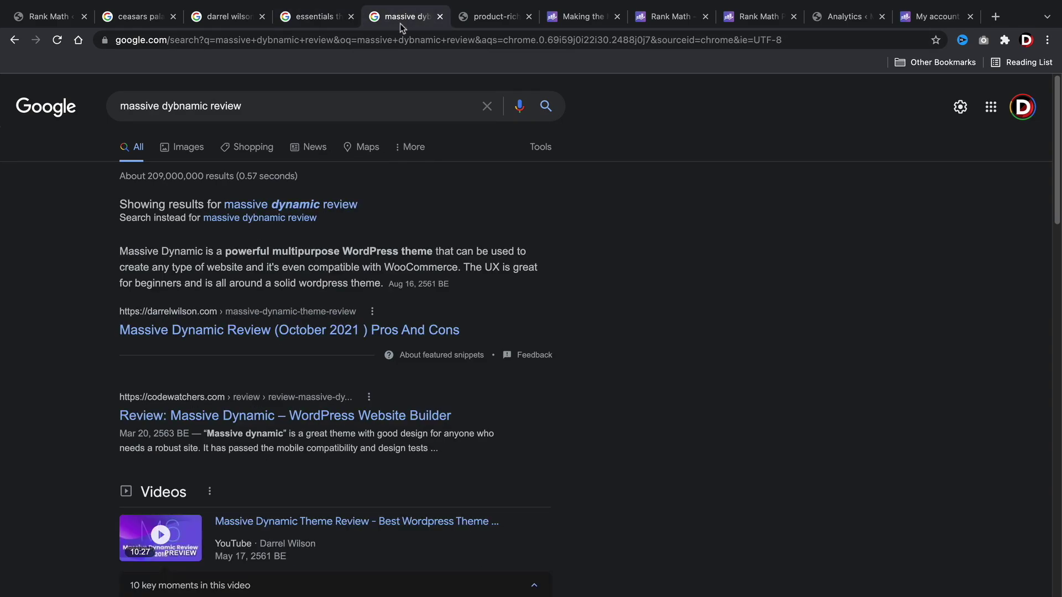
{"action": "scroll", "coordinate": [347, 243], "scroll_direction": "down", "scroll_amount": 2}
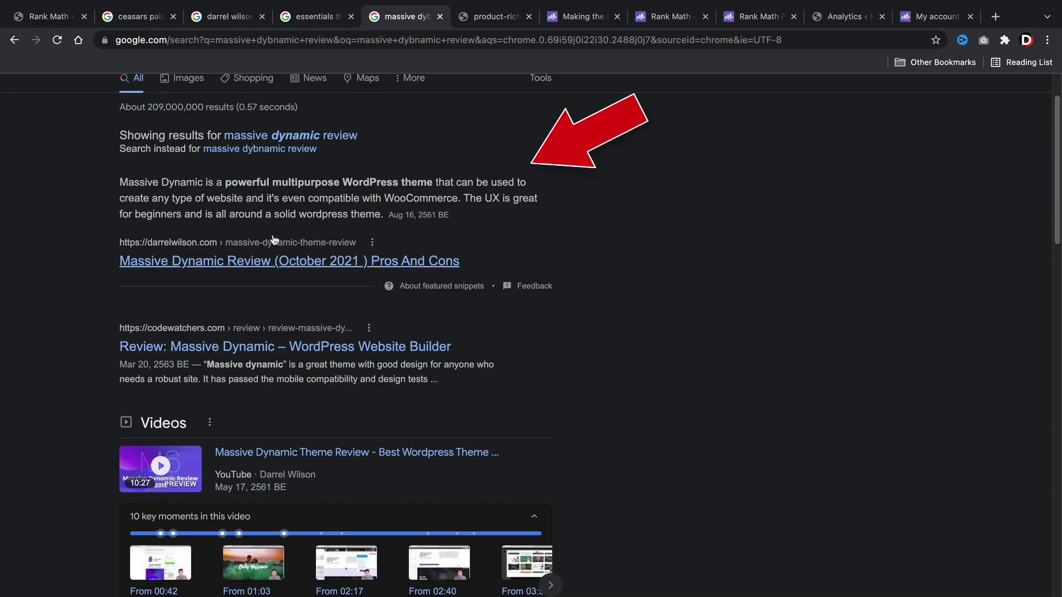
{"action": "scroll", "coordinate": [273, 231], "scroll_direction": "up", "scroll_amount": 2}
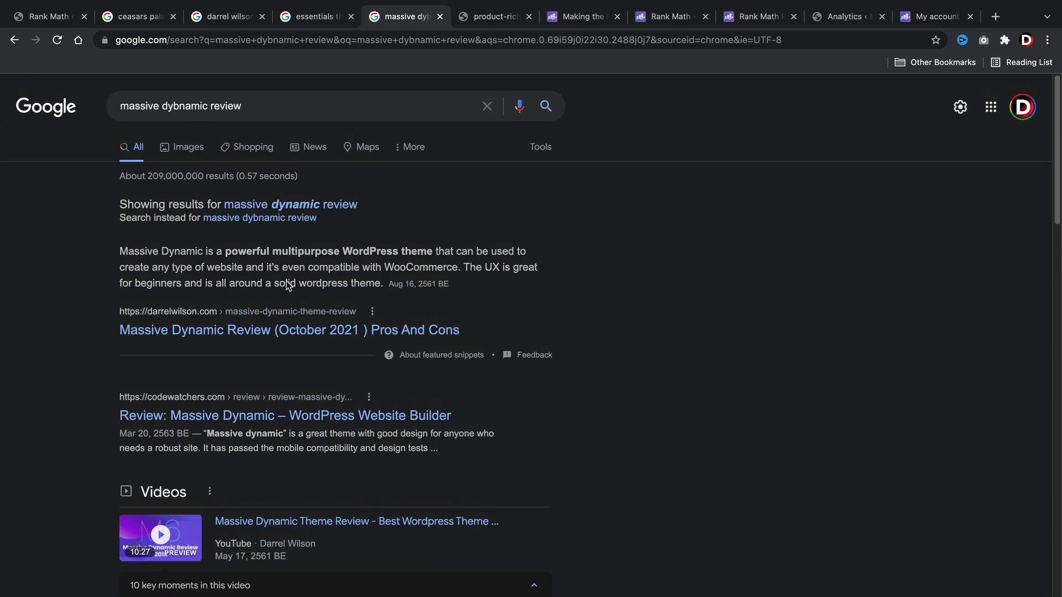
{"action": "left_click_drag", "start_coordinate": [385, 283], "coordinate": [111, 250]}
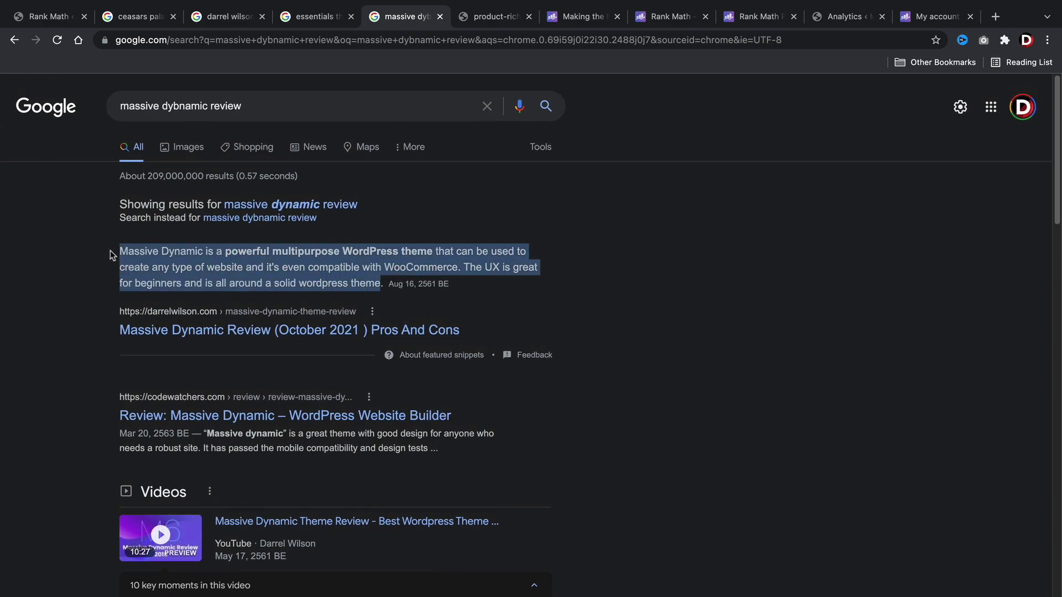
{"action": "left_click", "coordinate": [485, 21]}
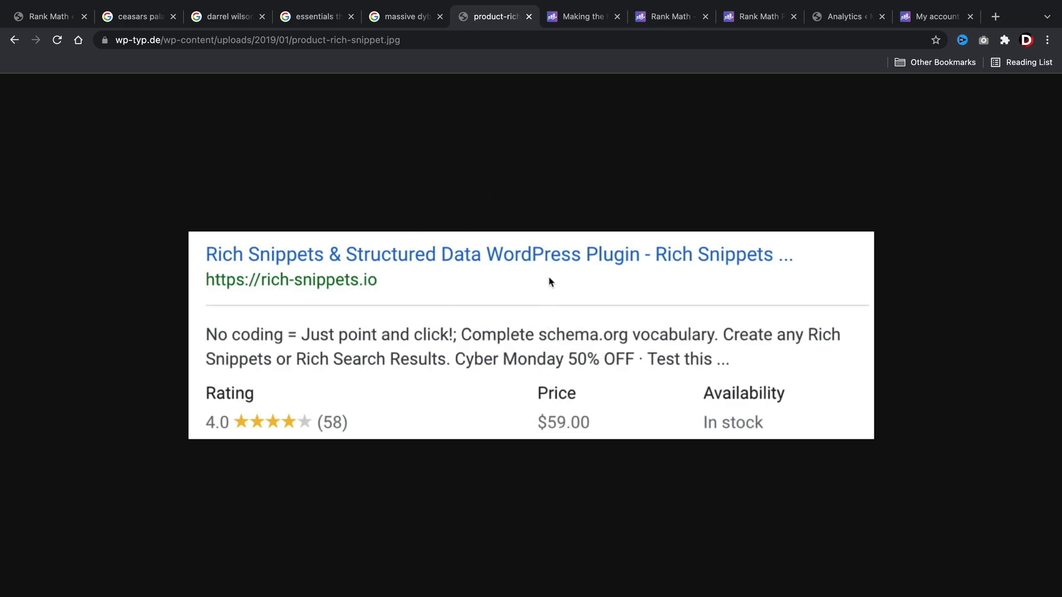
{"action": "left_click", "coordinate": [579, 19]}
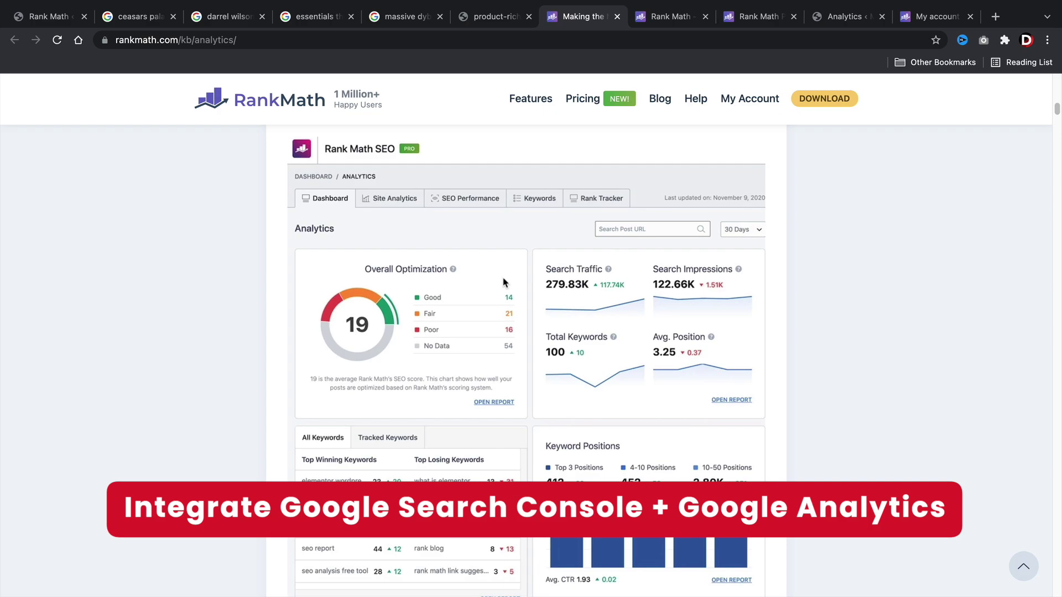
Scroll through the example dashboard on the kb/analytics page, then open rankmath.com/pricing.
{"action": "scroll", "coordinate": [503, 283], "scroll_direction": "down", "scroll_amount": 2}
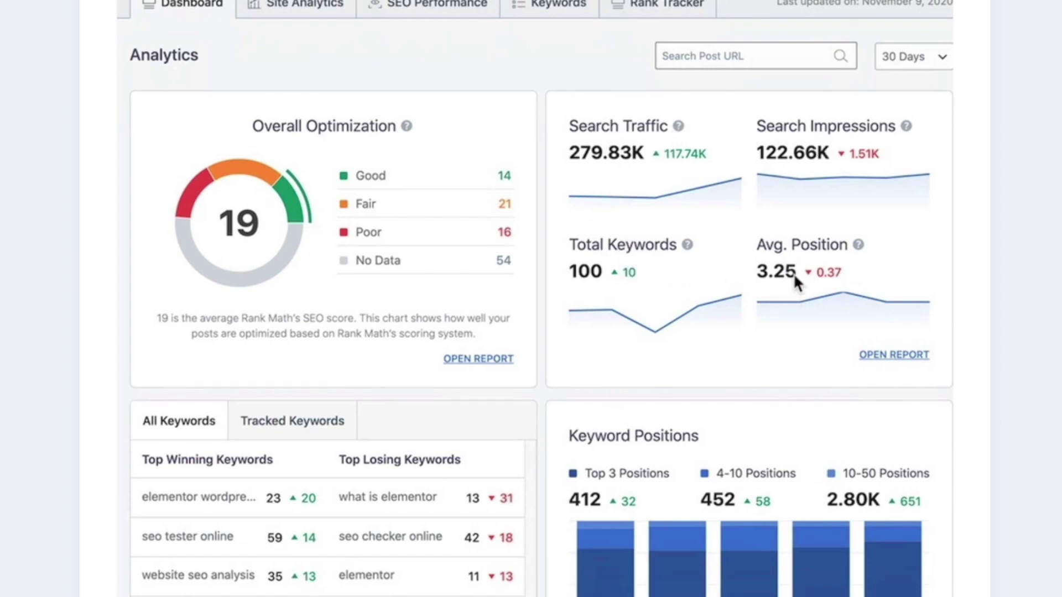
{"action": "scroll", "coordinate": [792, 273], "scroll_direction": "down", "scroll_amount": 2}
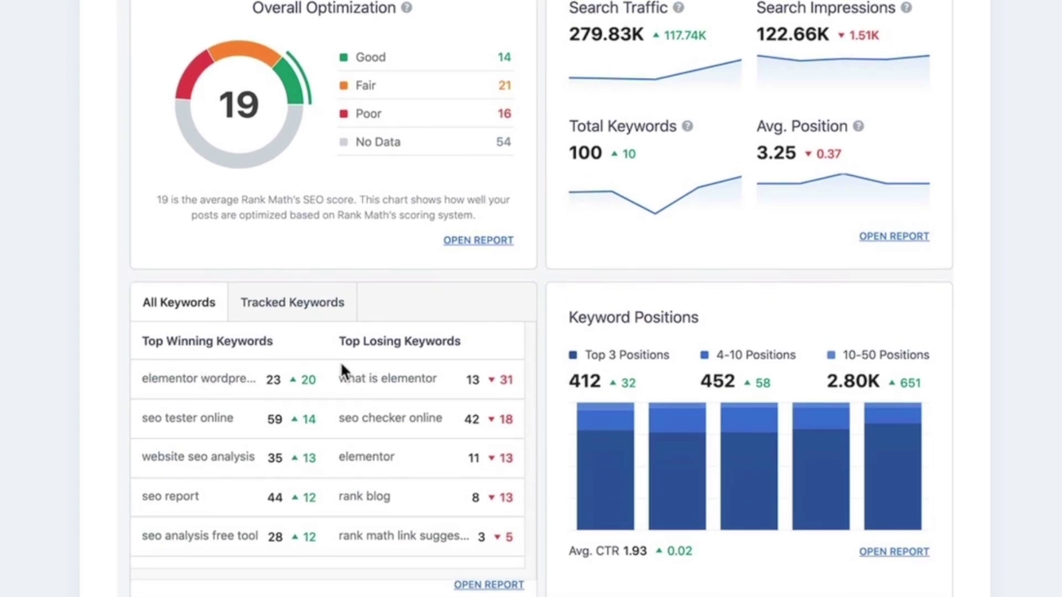
{"action": "scroll", "coordinate": [456, 359], "scroll_direction": "down", "scroll_amount": 1}
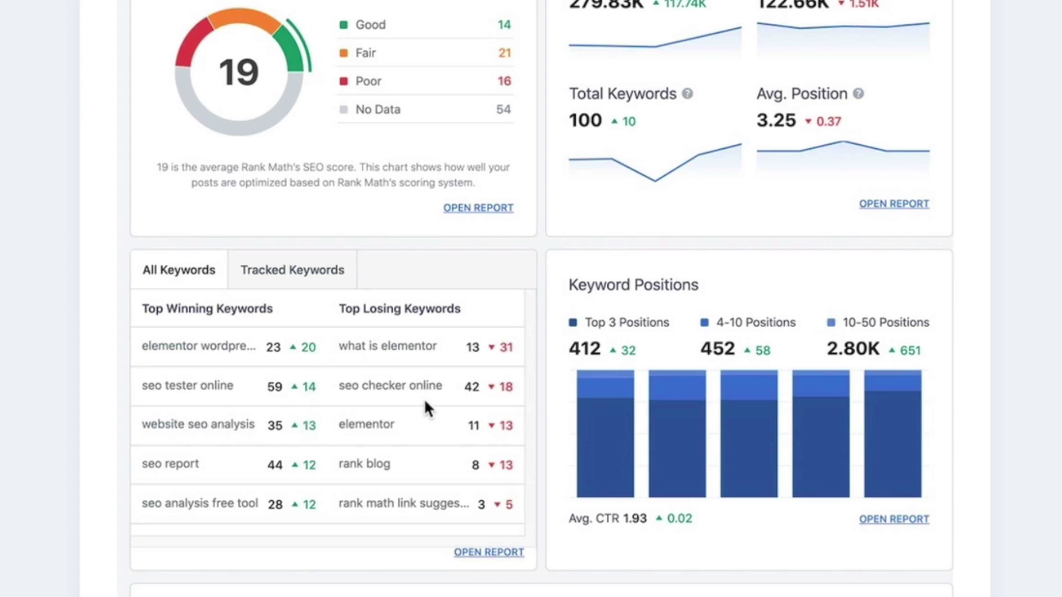
{"action": "scroll", "coordinate": [504, 374], "scroll_direction": "down", "scroll_amount": 3}
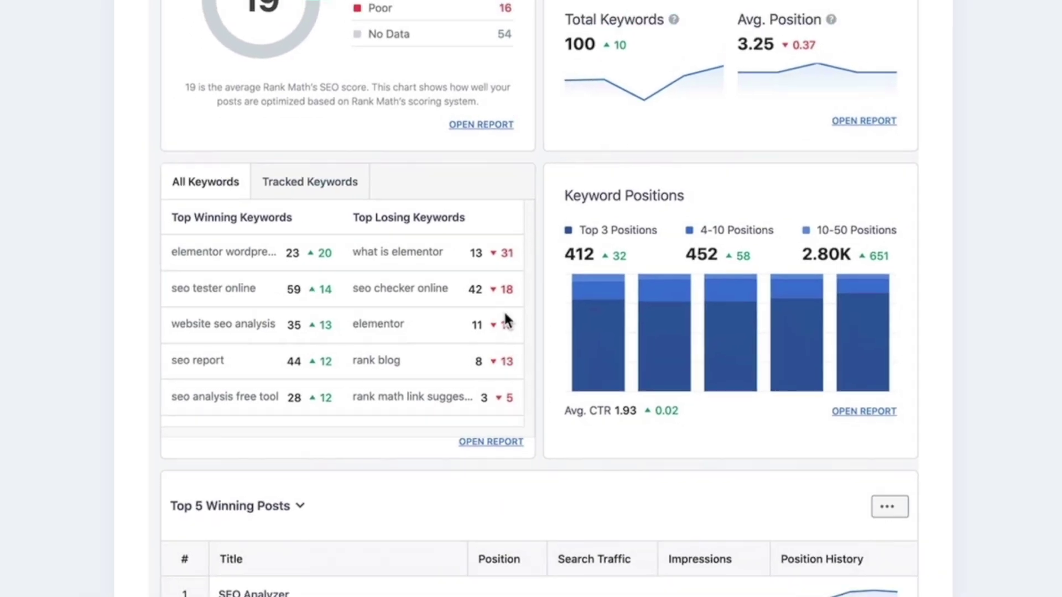
{"action": "scroll", "coordinate": [518, 350], "scroll_direction": "down", "scroll_amount": 1}
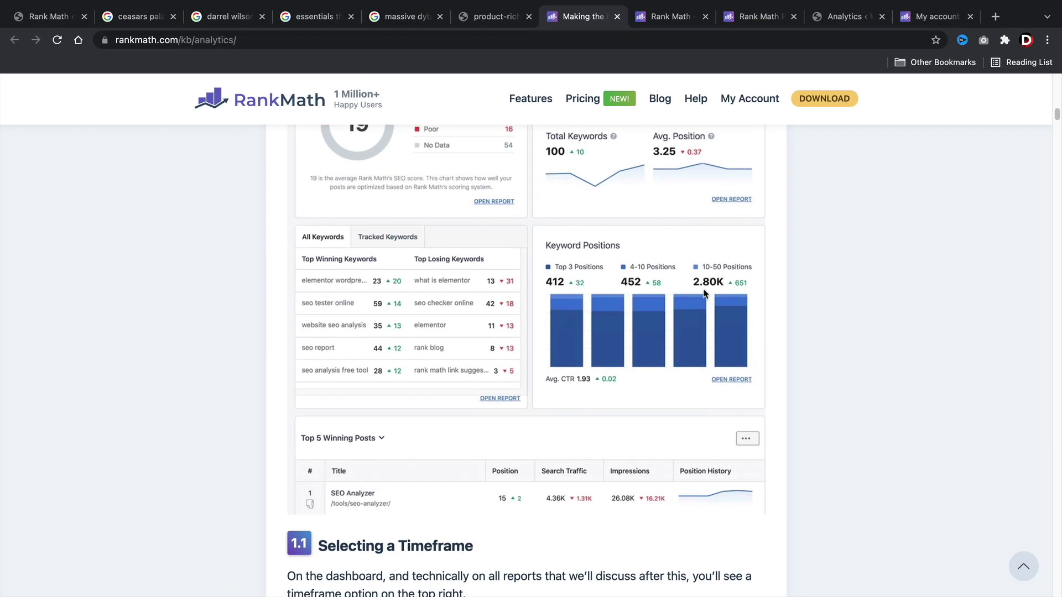
{"action": "scroll", "coordinate": [644, 406], "scroll_direction": "up", "scroll_amount": 1}
{"action": "scroll", "coordinate": [644, 406], "scroll_direction": "up", "scroll_amount": 3}
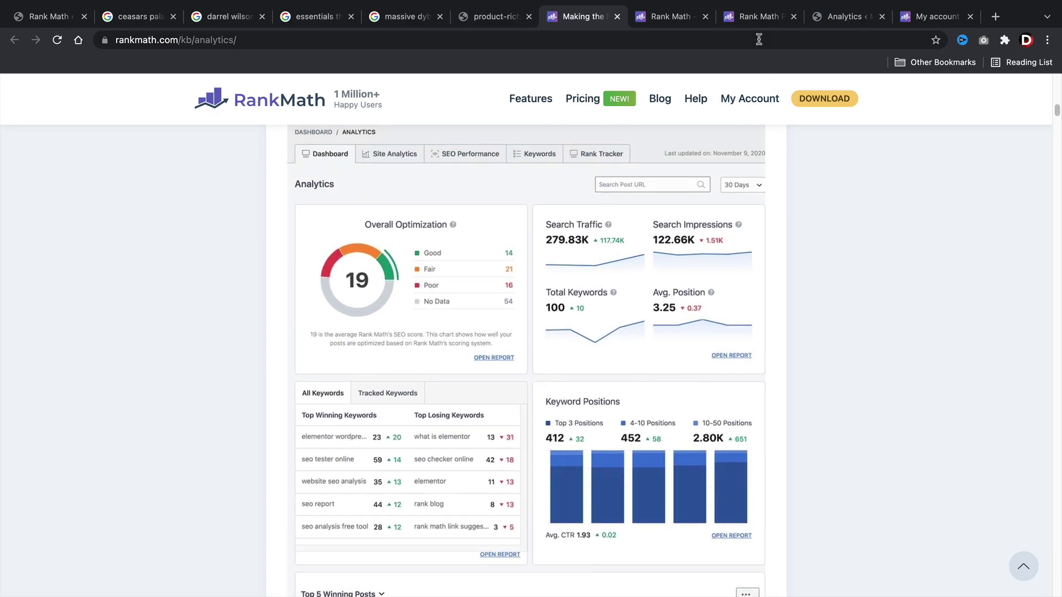
{"action": "left_click", "coordinate": [758, 17]}
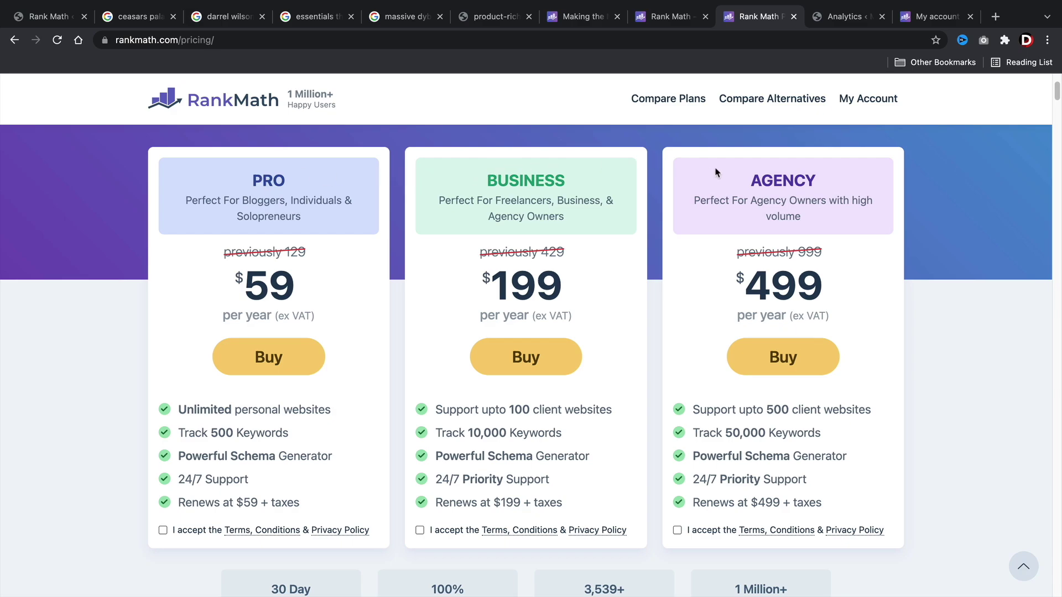
Highlight the PRO, BUSINESS and AGENCY plan names on the pricing page.
{"action": "double_click", "coordinate": [273, 181]}
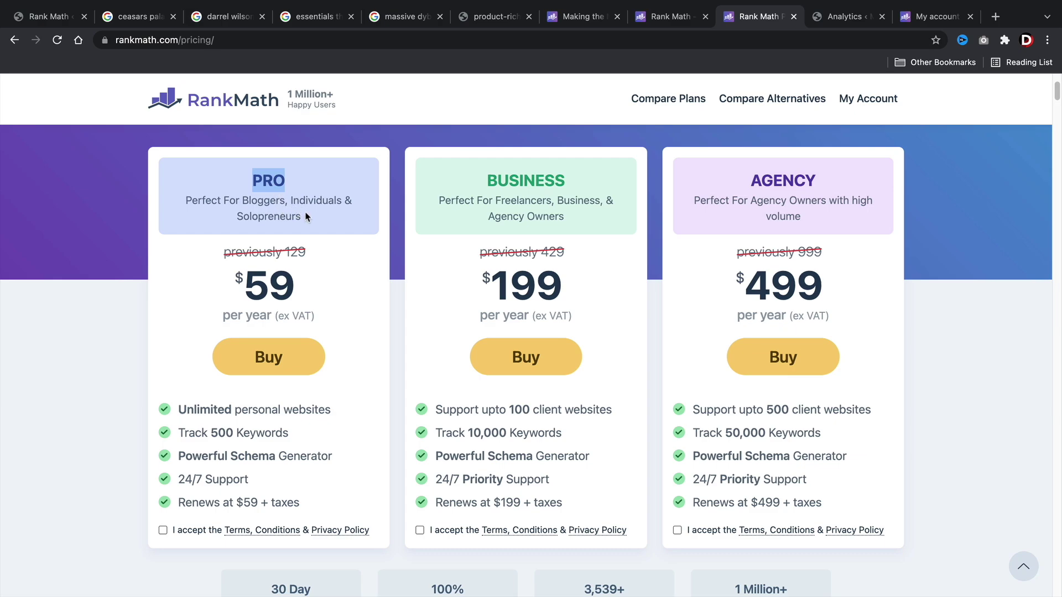
{"action": "left_click", "coordinate": [257, 203]}
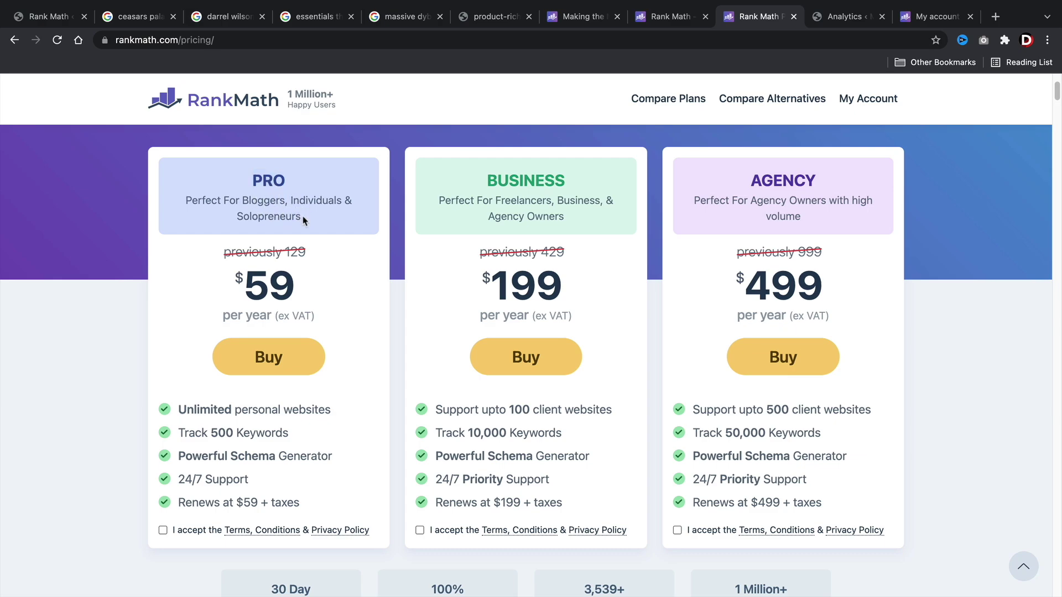
{"action": "mouse_move", "coordinate": [204, 410]}
{"action": "left_click_drag", "start_coordinate": [576, 184], "coordinate": [478, 181]}
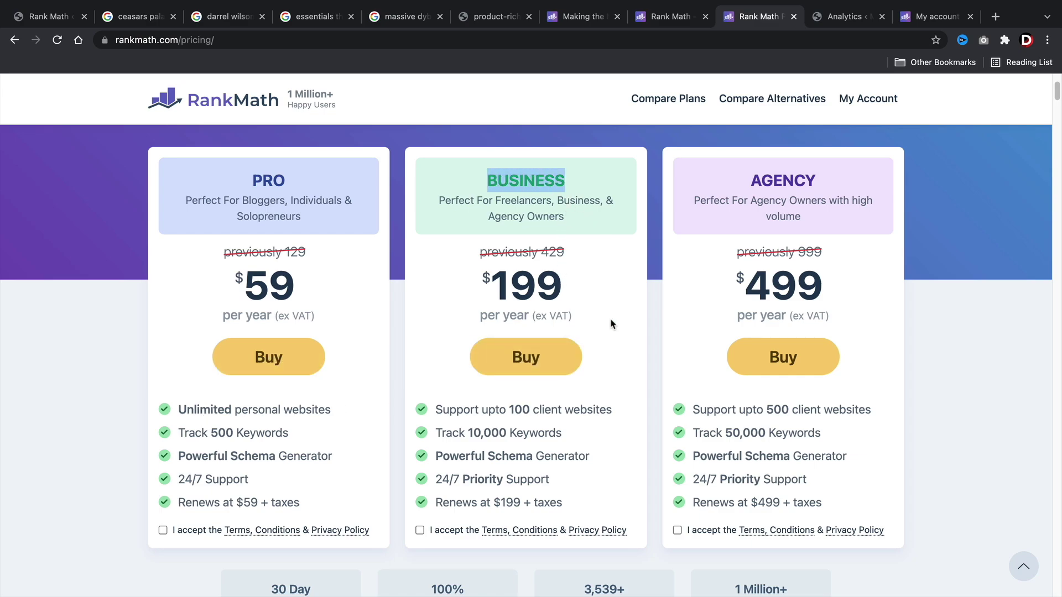
{"action": "mouse_move", "coordinate": [545, 408]}
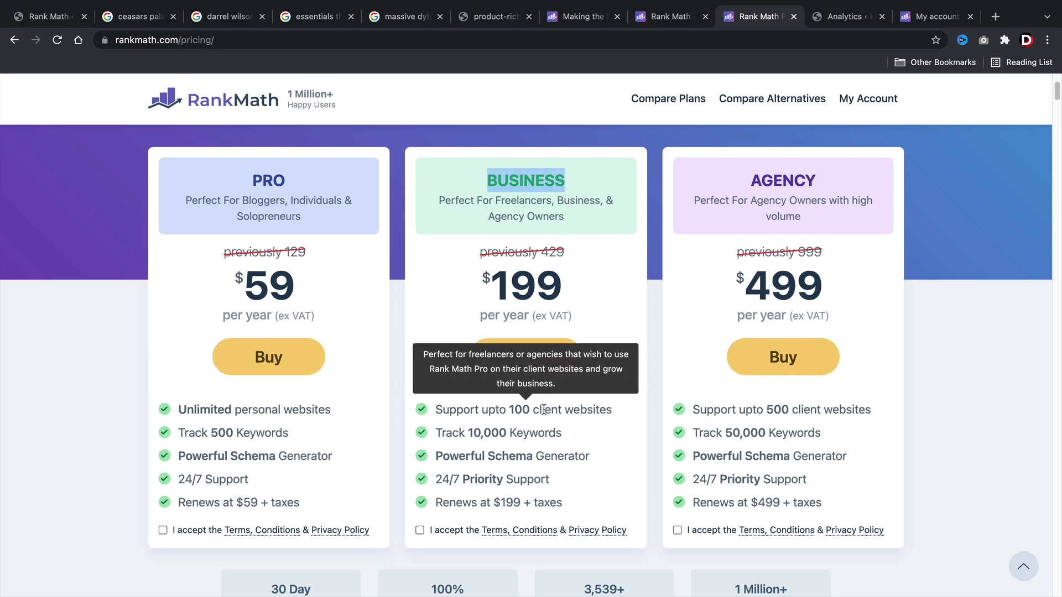
{"action": "left_click_drag", "start_coordinate": [821, 184], "coordinate": [751, 177]}
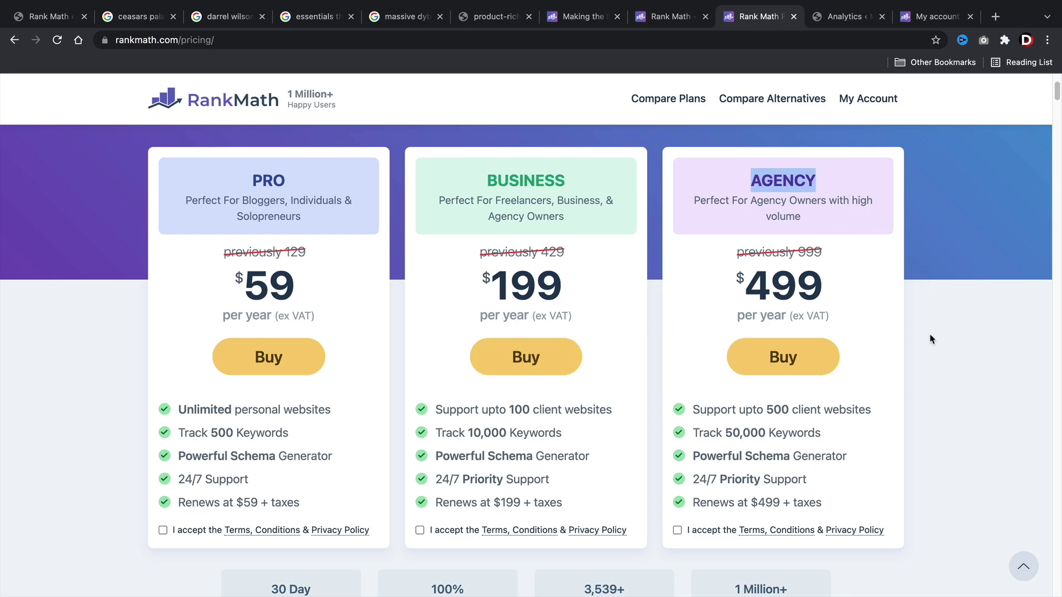
{"action": "mouse_move", "coordinate": [866, 409]}
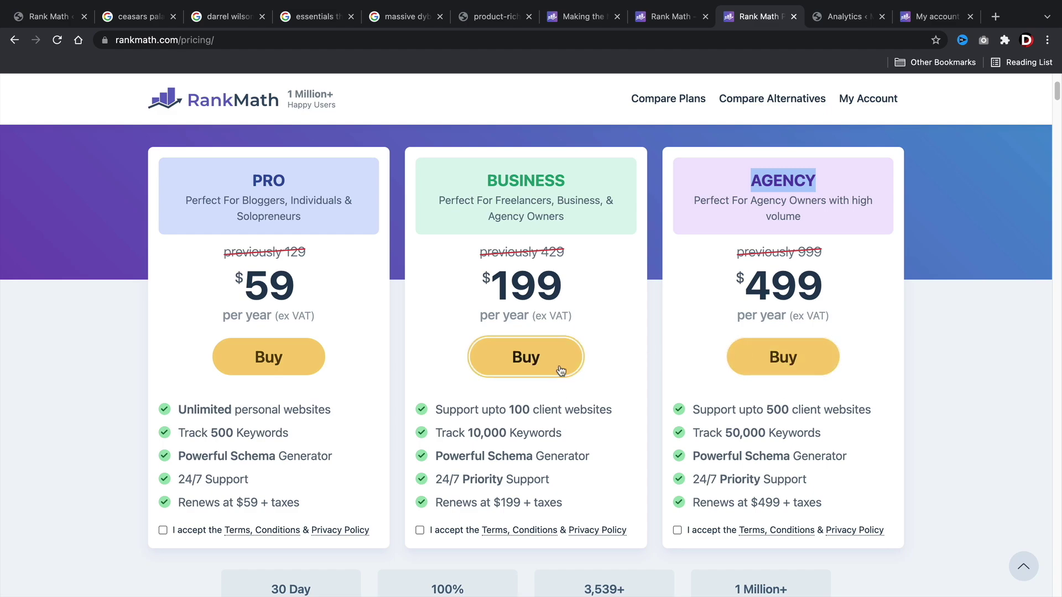
Compare Pro's 500 tracked keywords with Business's 10,000, then return to Rank Tracker.
{"action": "mouse_move", "coordinate": [215, 438]}
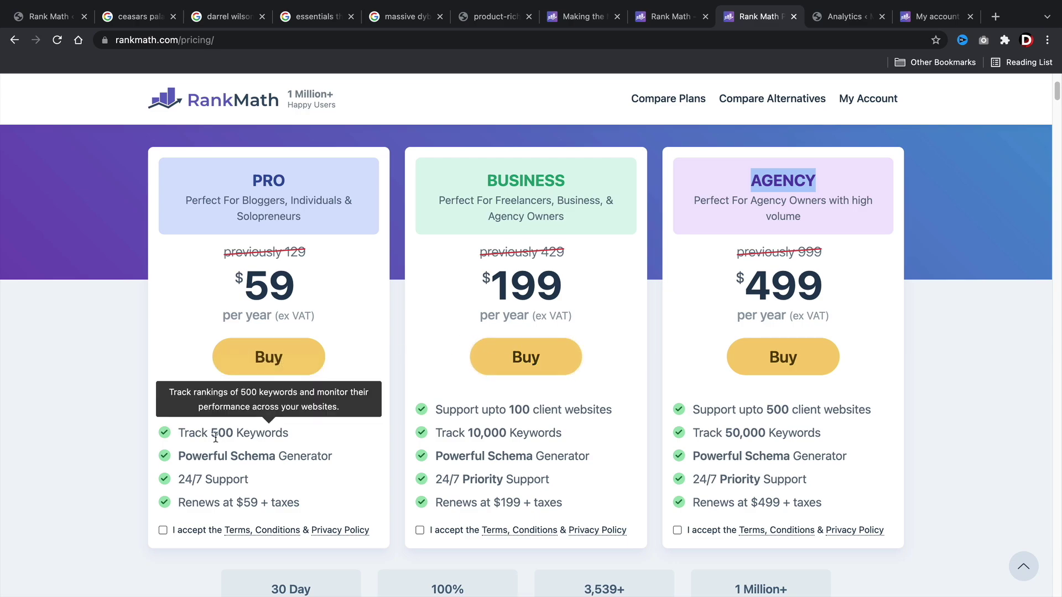
{"action": "left_click_drag", "start_coordinate": [178, 436], "coordinate": [307, 432]}
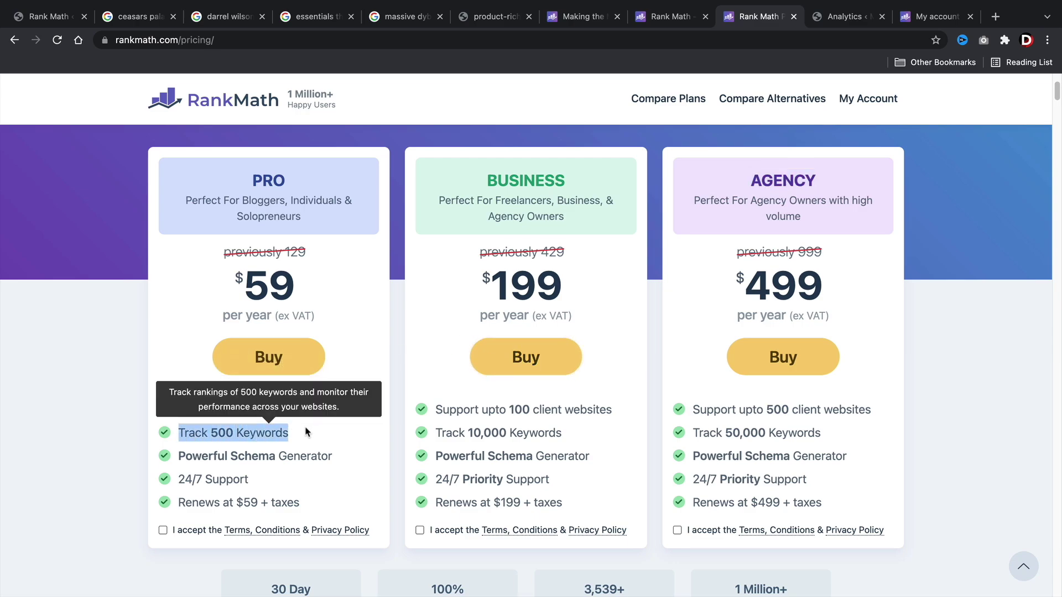
{"action": "mouse_move", "coordinate": [453, 426]}
{"action": "left_click_drag", "start_coordinate": [441, 432], "coordinate": [585, 432]}
{"action": "mouse_move", "coordinate": [785, 439]}
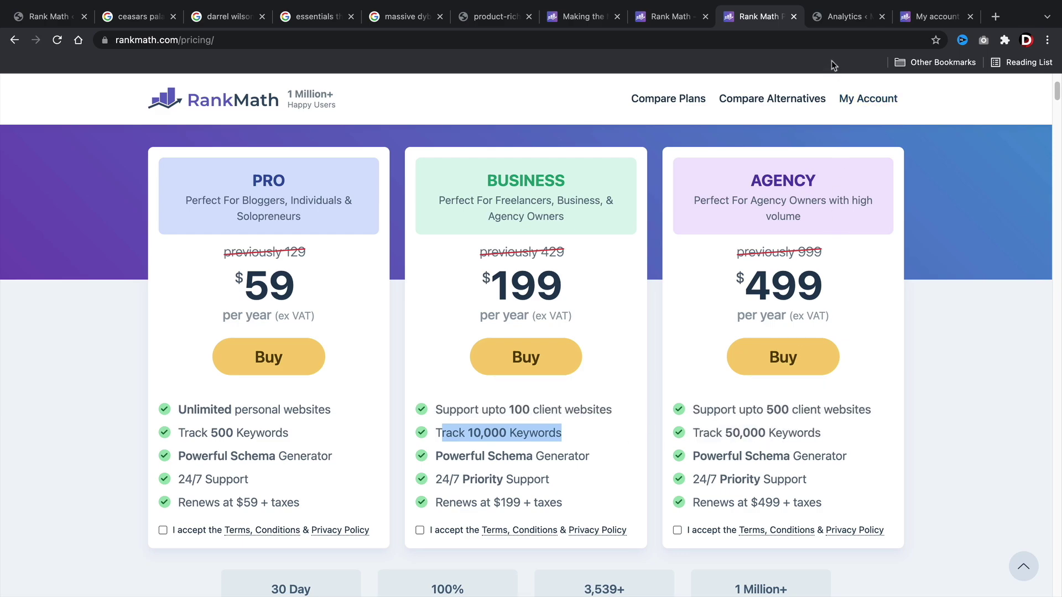
{"action": "left_click", "coordinate": [838, 17]}
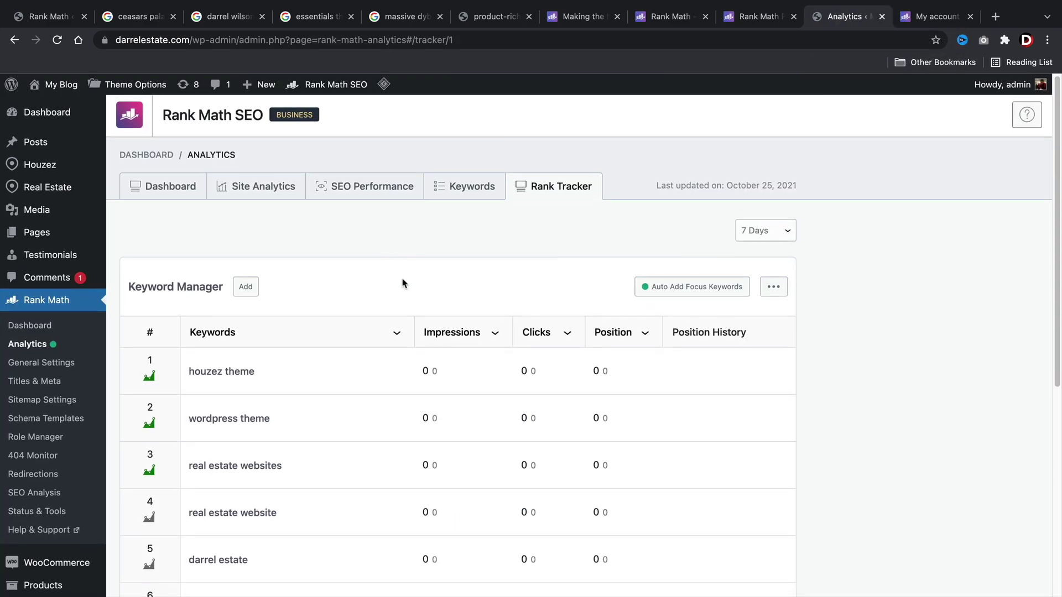
Add and save 'how to make an ecommerce website' as a tracked keyword, correcting the typo.
{"action": "scroll", "coordinate": [387, 272], "scroll_direction": "down", "scroll_amount": 2}
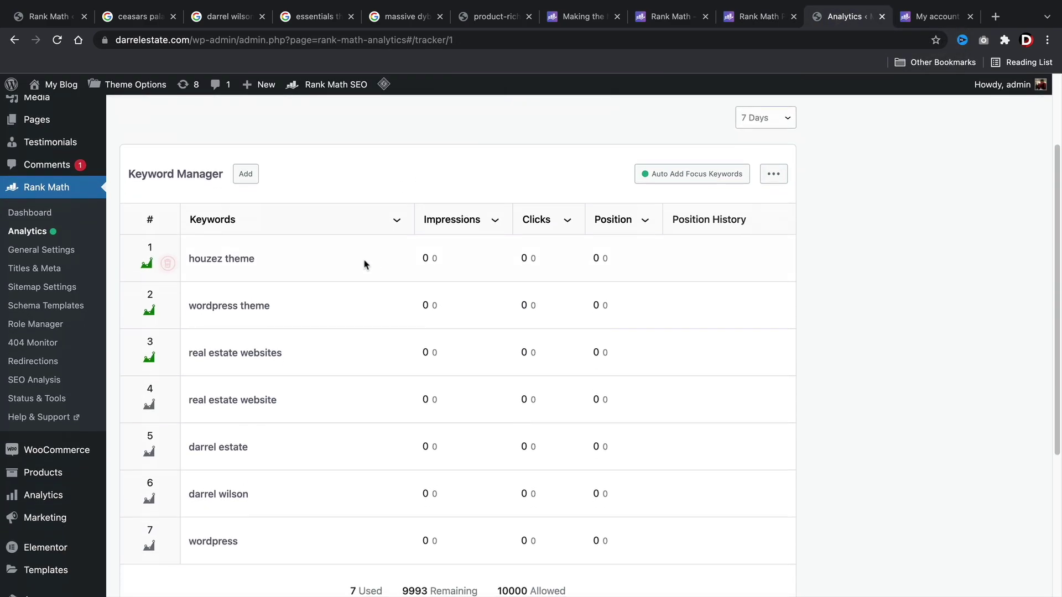
{"action": "left_click", "coordinate": [246, 175]}
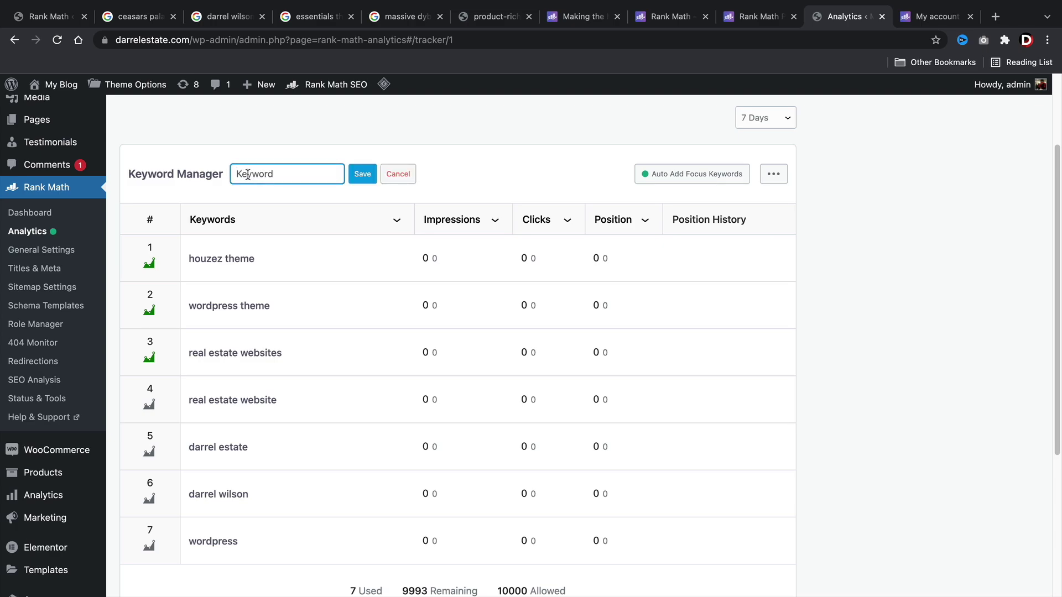
{"action": "type", "text": "how to make an ecommerce"}
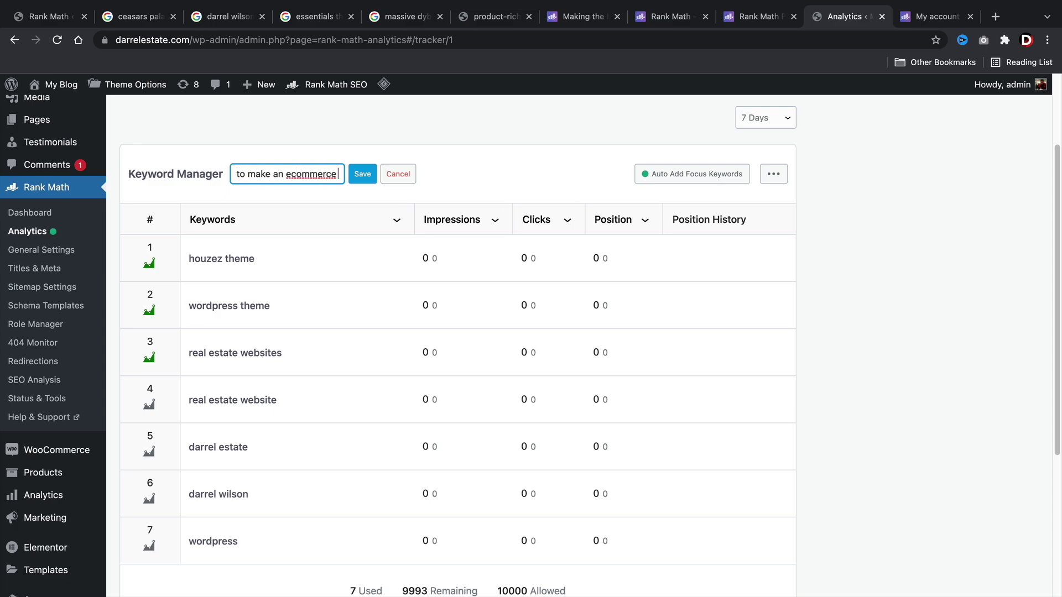
{"action": "type", "text": " webistebiste"}
{"action": "double_click", "coordinate": [322, 174]}
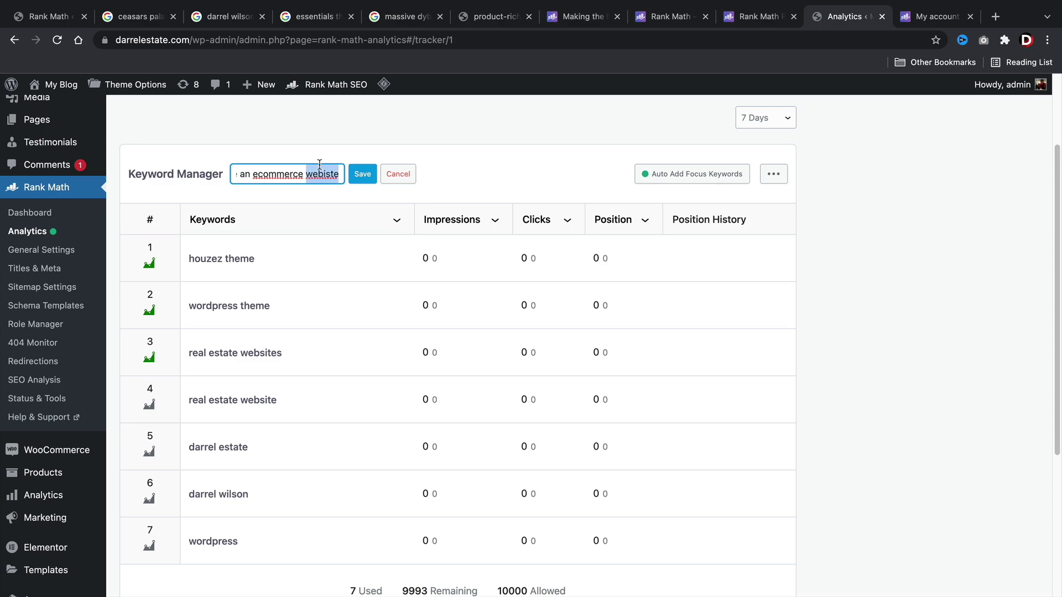
{"action": "type", "text": "website"}
{"action": "left_click", "coordinate": [352, 173]}
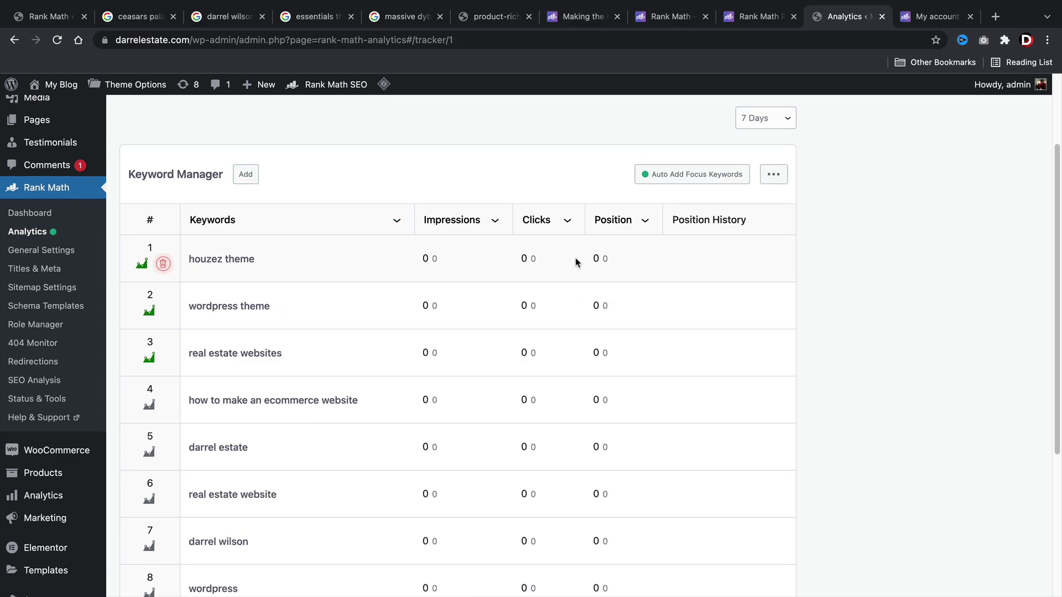
Review the Keywords report, highlighting its street-address keyword at position 85, then return to pricing.
{"action": "scroll", "coordinate": [576, 261], "scroll_direction": "up", "scroll_amount": 3}
{"action": "left_click", "coordinate": [468, 189]}
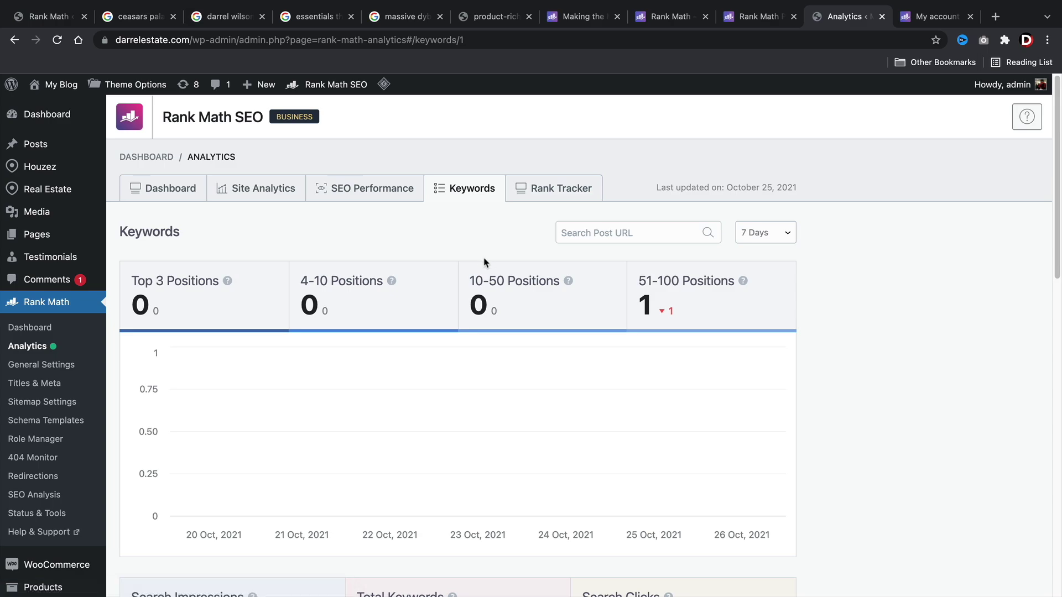
{"action": "scroll", "coordinate": [482, 255], "scroll_direction": "down", "scroll_amount": 15}
{"action": "scroll", "coordinate": [486, 263], "scroll_direction": "down", "scroll_amount": 2}
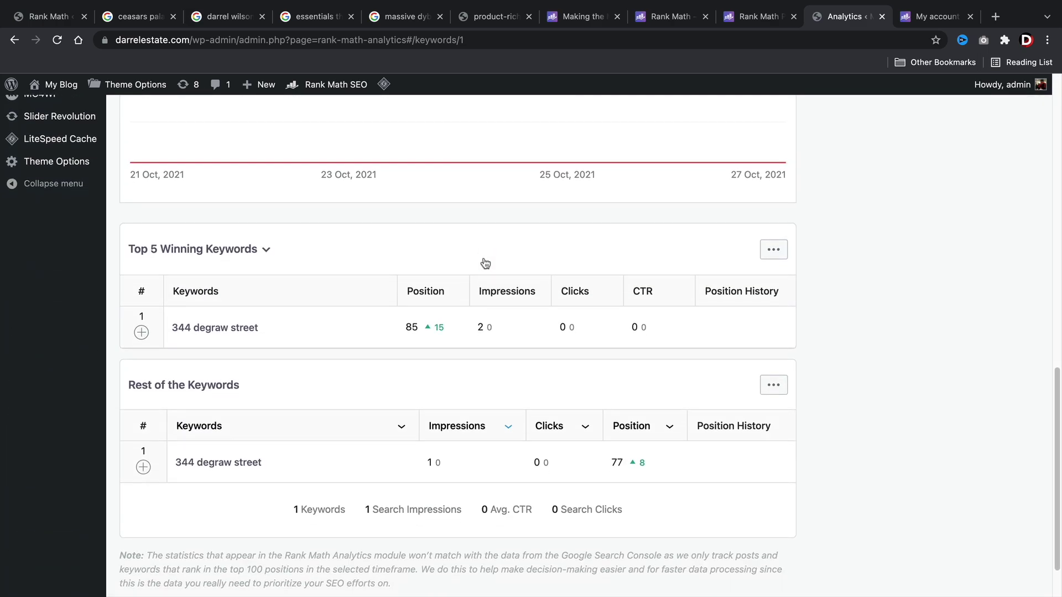
{"action": "scroll", "coordinate": [485, 263], "scroll_direction": "down", "scroll_amount": 1}
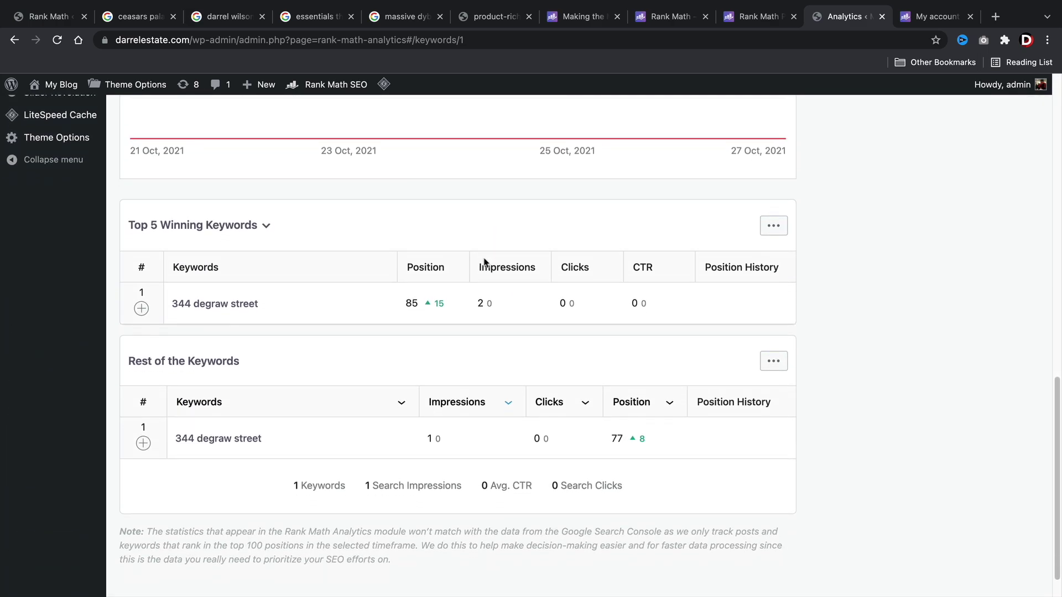
{"action": "left_click_drag", "start_coordinate": [268, 304], "coordinate": [172, 299]}
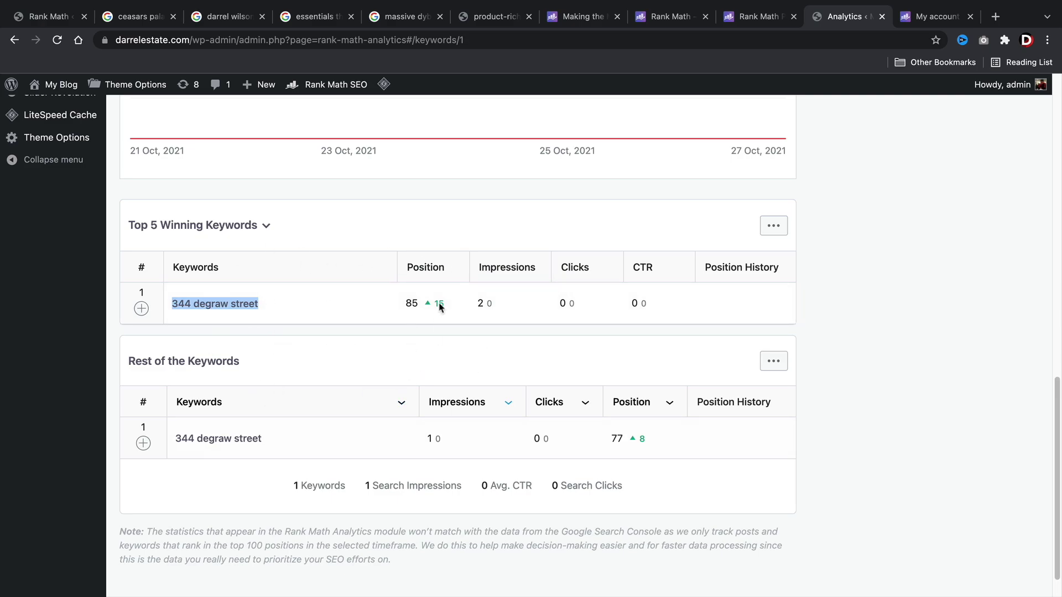
{"action": "left_click", "coordinate": [757, 17]}
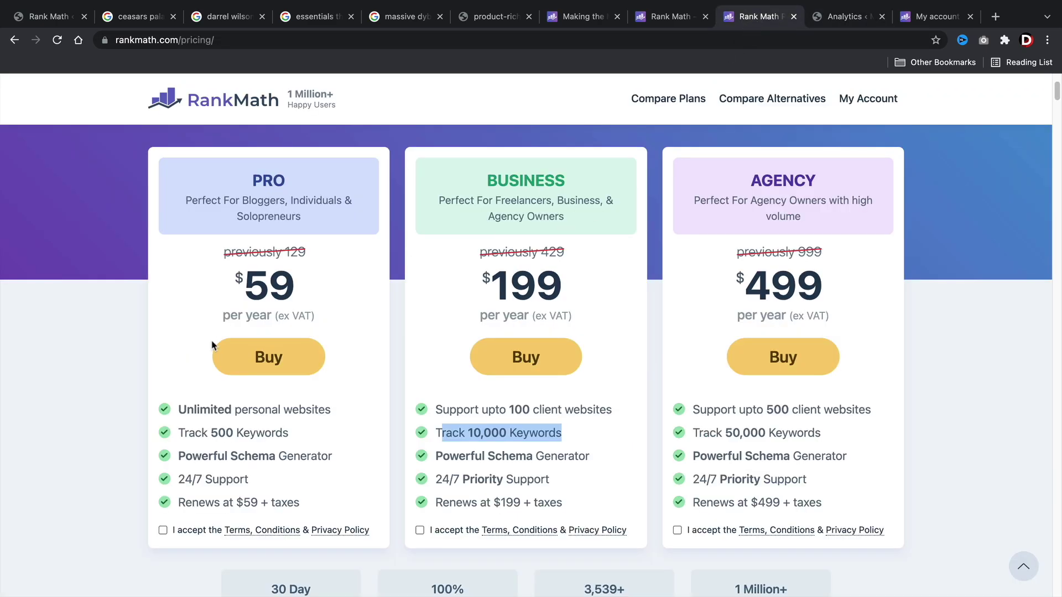
Compare plans, highlighting PRO, the White Labelled Email Reports feature, and BUSINESS.
{"action": "left_click", "coordinate": [250, 434]}
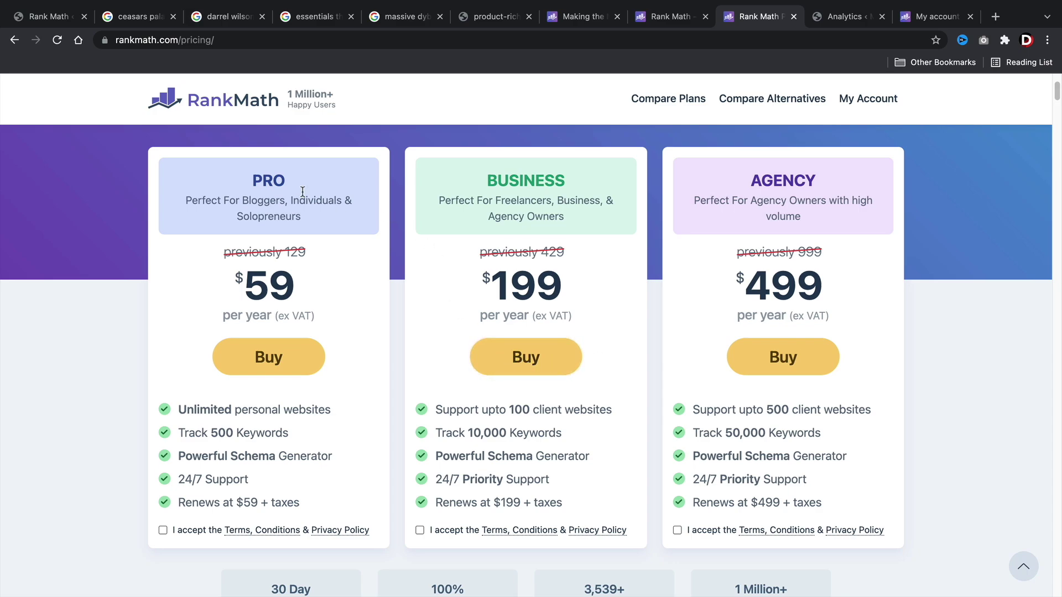
{"action": "double_click", "coordinate": [273, 179]}
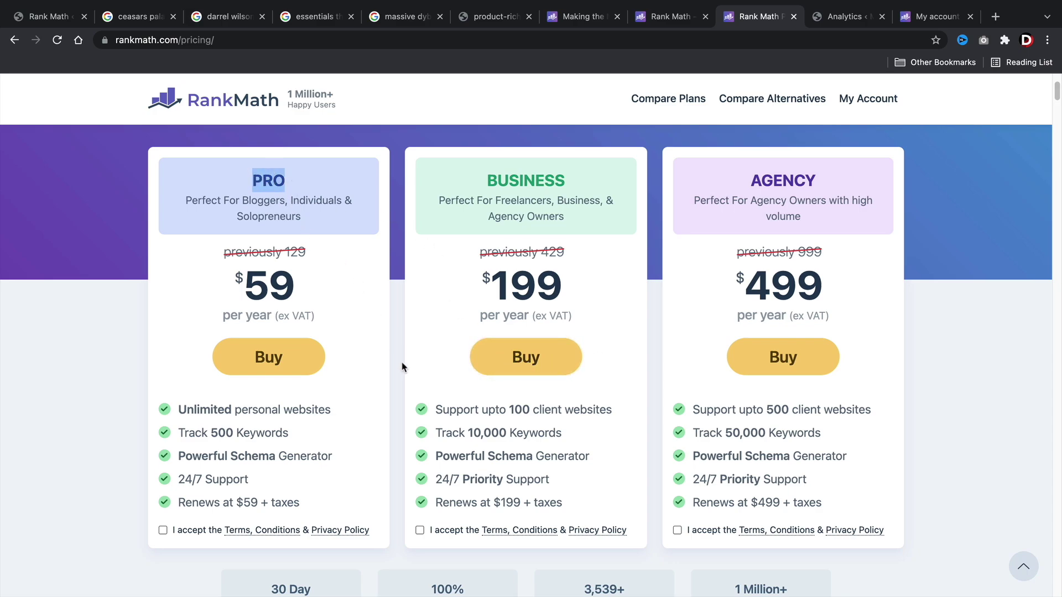
{"action": "scroll", "coordinate": [526, 386], "scroll_direction": "down", "scroll_amount": 8}
{"action": "scroll", "coordinate": [526, 385], "scroll_direction": "down", "scroll_amount": 10}
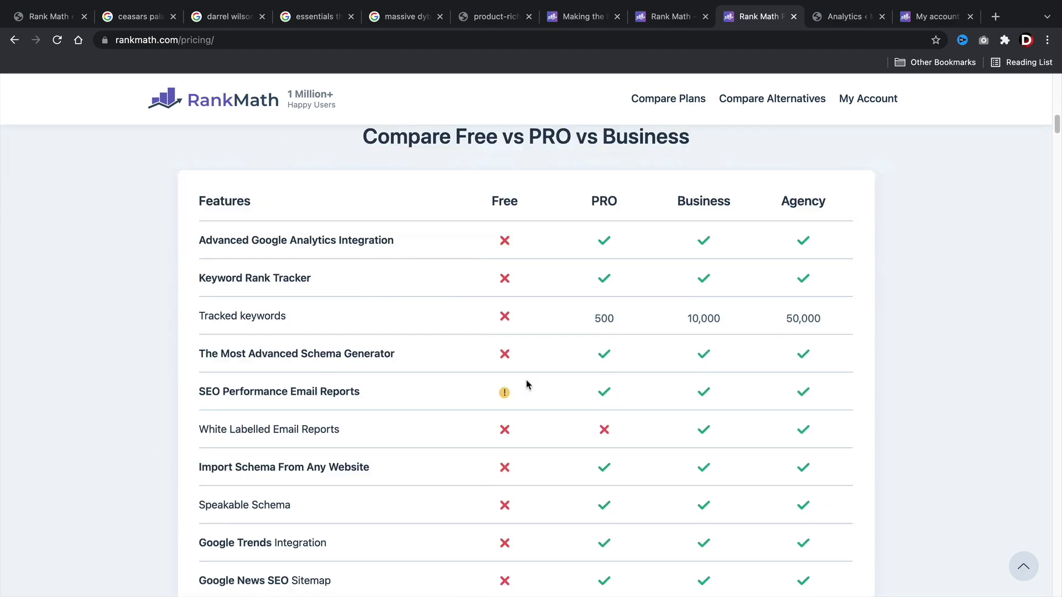
{"action": "mouse_move", "coordinate": [365, 262]}
{"action": "left_click_drag", "start_coordinate": [339, 257], "coordinate": [199, 257]}
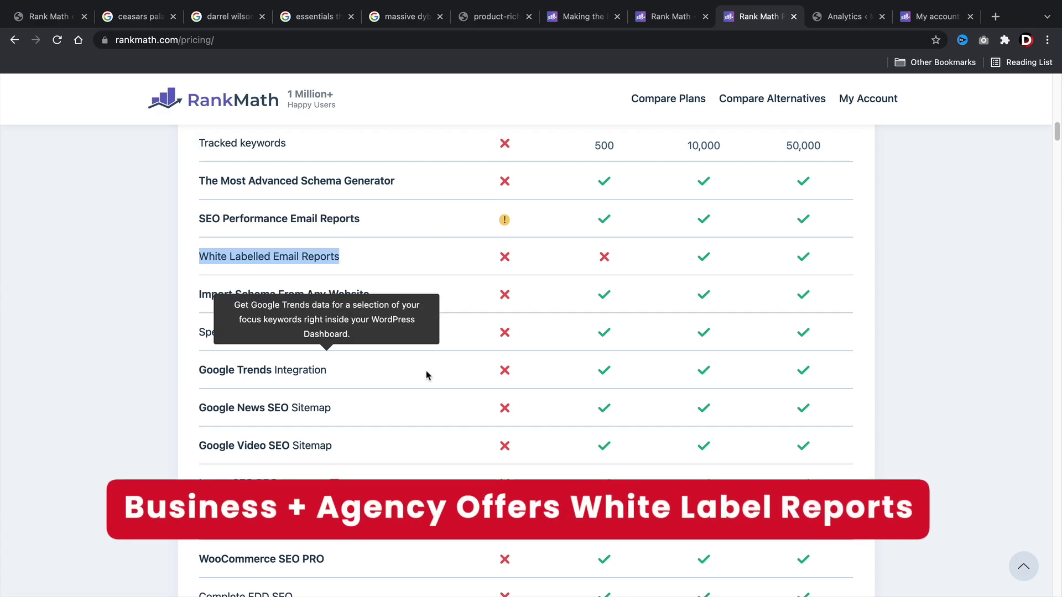
{"action": "scroll", "coordinate": [474, 391], "scroll_direction": "up", "scroll_amount": 12}
{"action": "scroll", "coordinate": [474, 392], "scroll_direction": "up", "scroll_amount": 7}
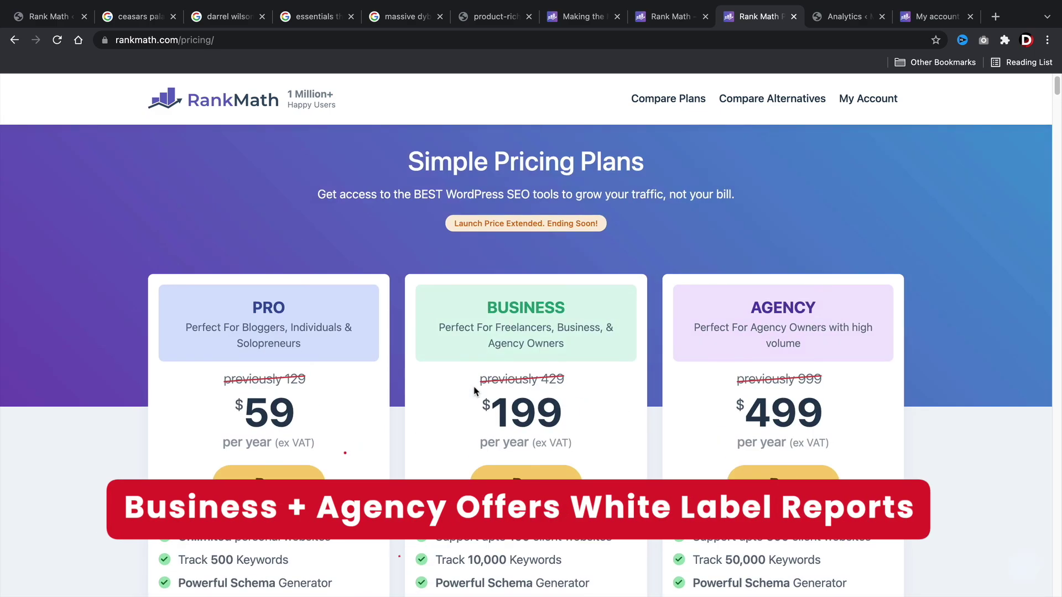
{"action": "scroll", "coordinate": [474, 392], "scroll_direction": "down", "scroll_amount": 3}
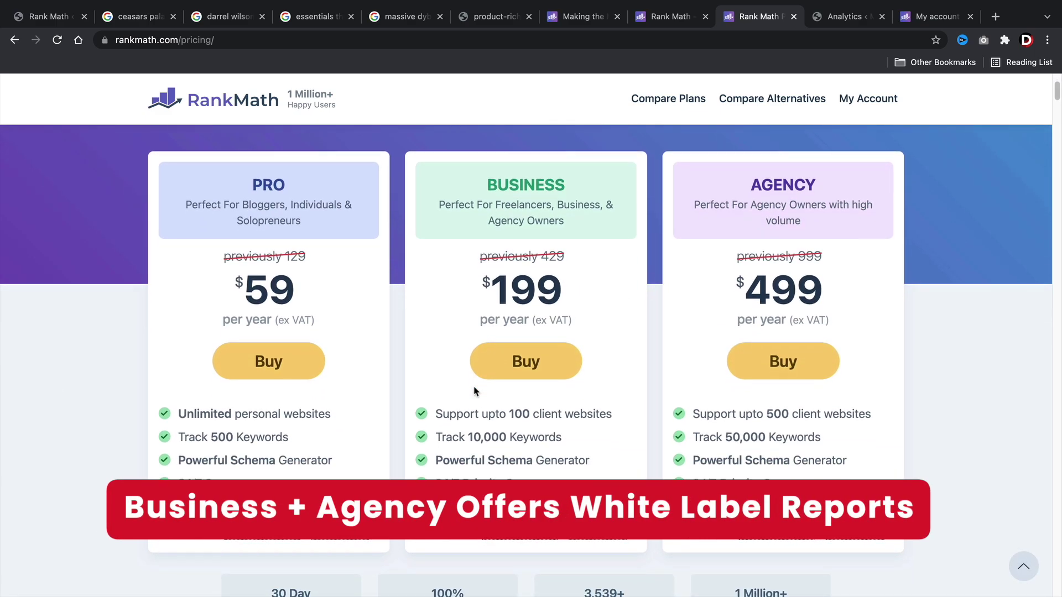
{"action": "left_click_drag", "start_coordinate": [566, 185], "coordinate": [479, 188]}
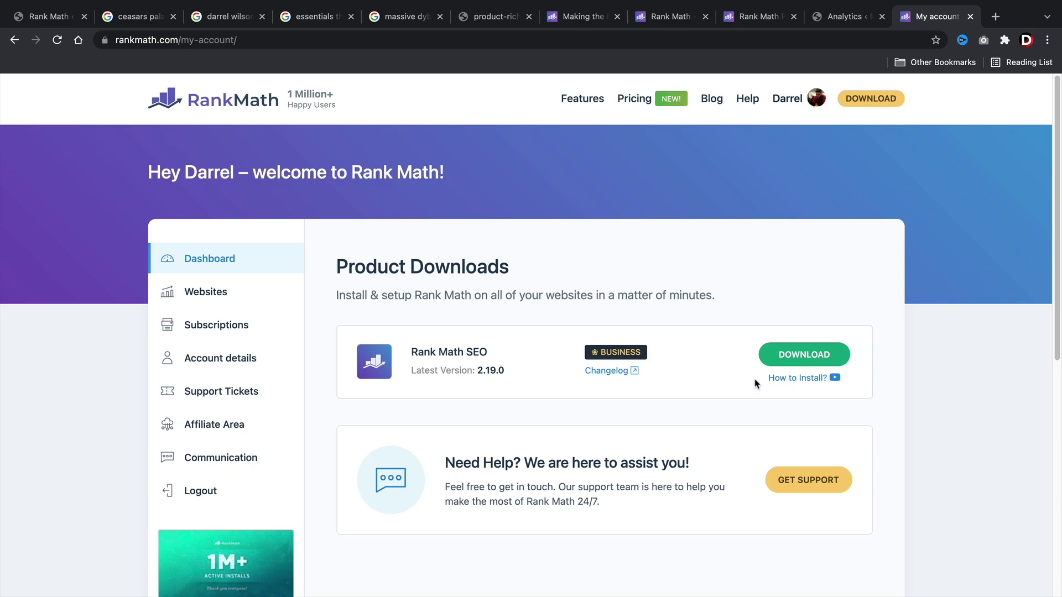
Download the Rank Math SEO Pro zip and go to WordPress's Plugins > Add New page.
{"action": "left_click", "coordinate": [807, 359]}
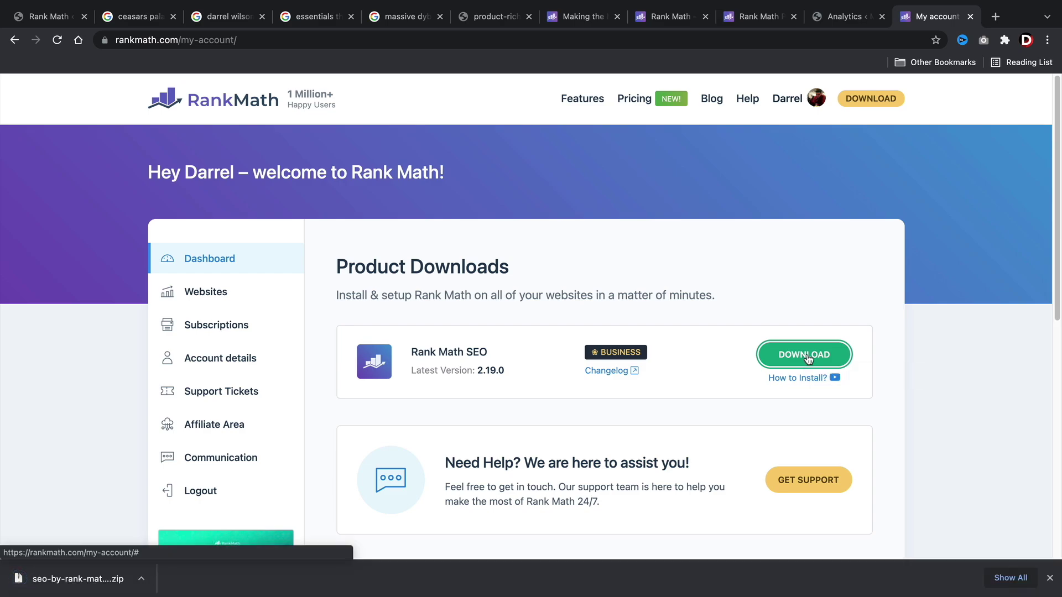
{"action": "left_click", "coordinate": [50, 20]}
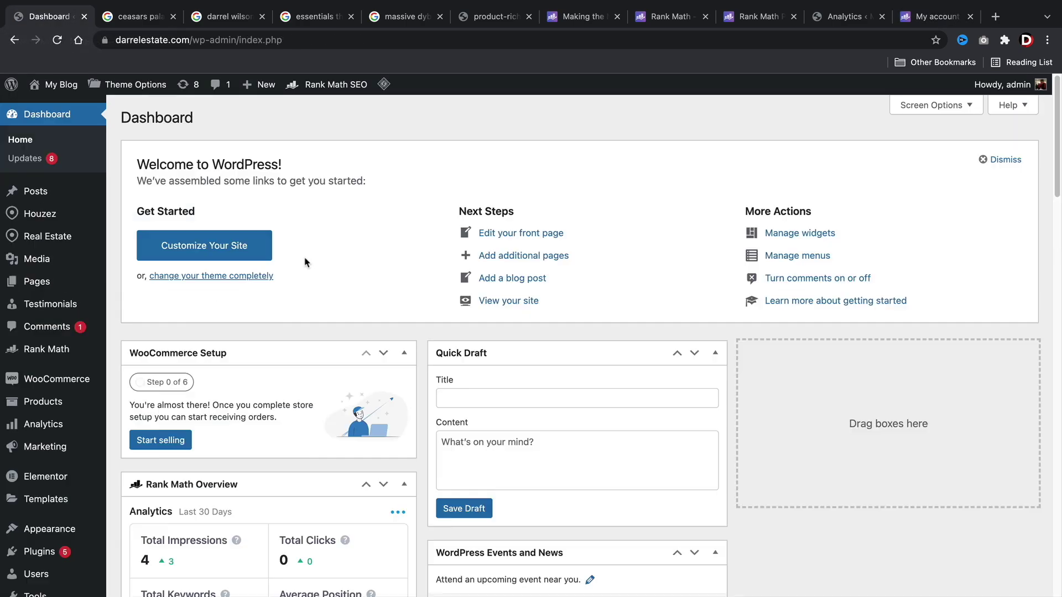
{"action": "scroll", "coordinate": [324, 238], "scroll_direction": "down", "scroll_amount": 3}
{"action": "scroll", "coordinate": [324, 238], "scroll_direction": "down", "scroll_amount": 1}
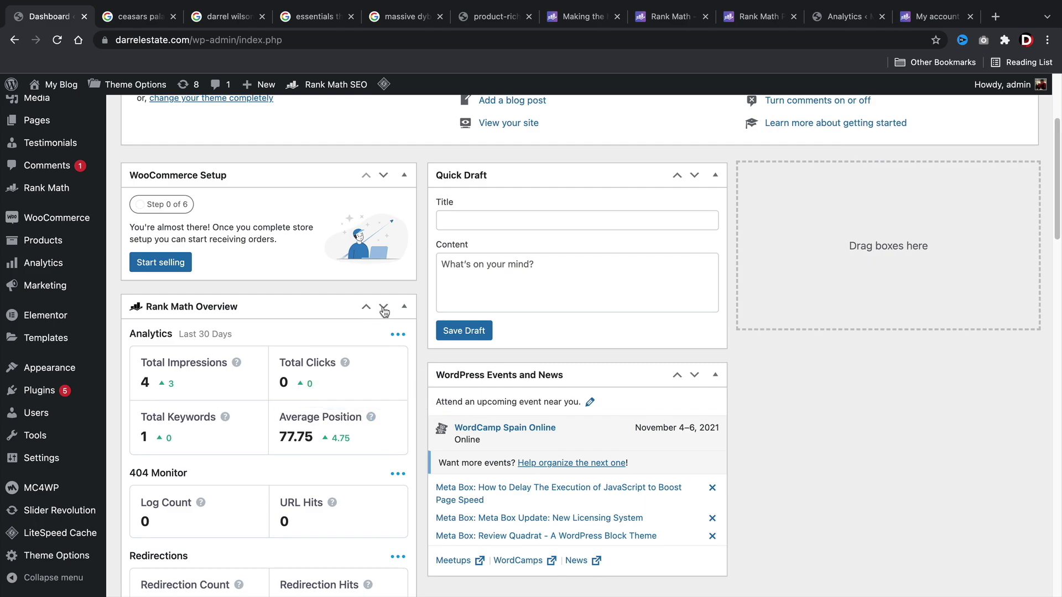
{"action": "mouse_move", "coordinate": [141, 397]}
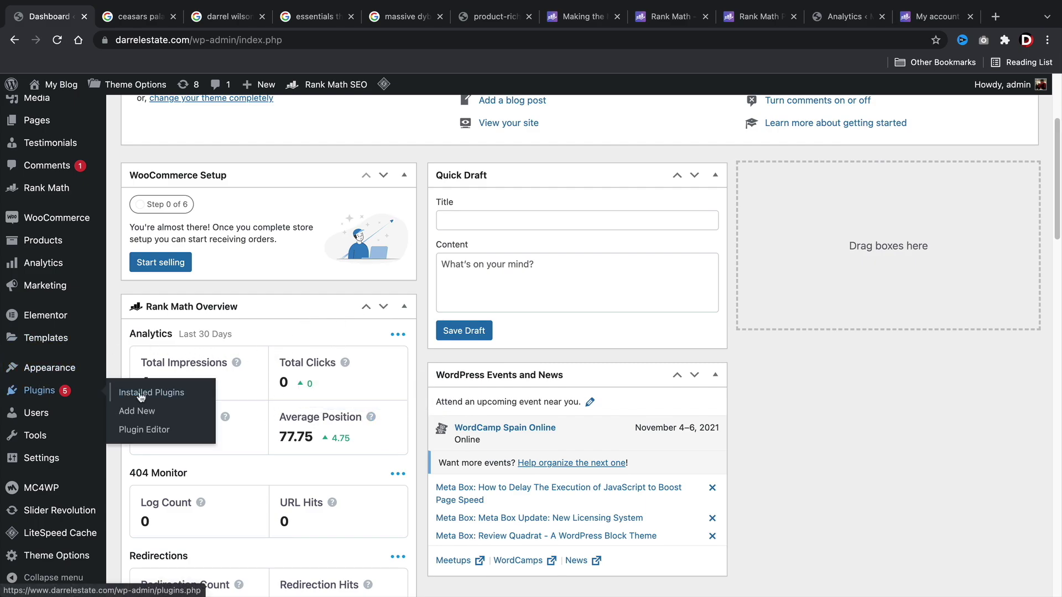
{"action": "left_click", "coordinate": [157, 416]}
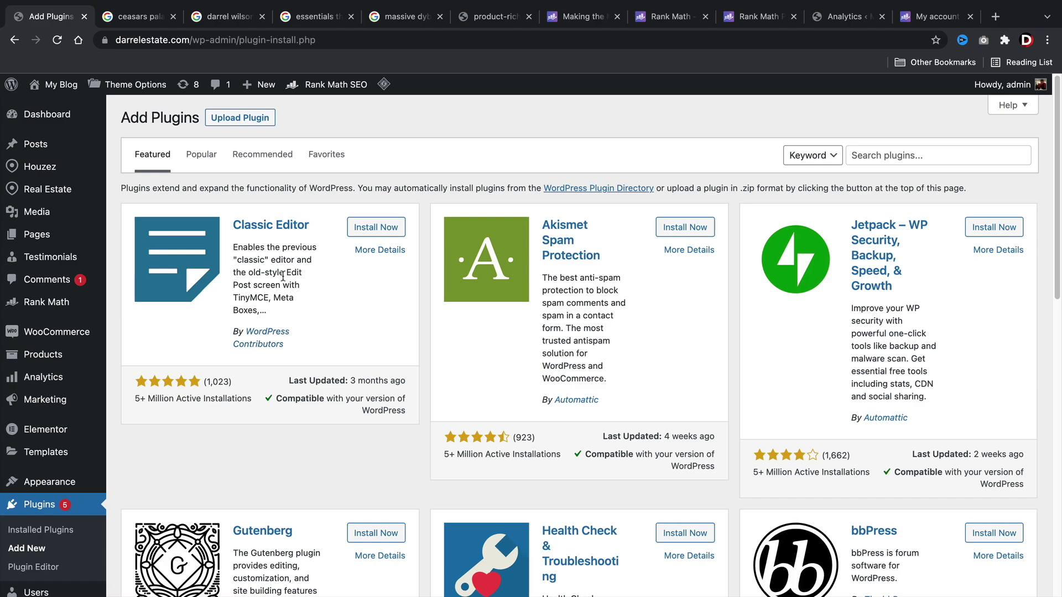
Upload seo-by-rank-math-pro (1).zip through Upload Plugin and install it.
{"action": "left_click", "coordinate": [249, 125]}
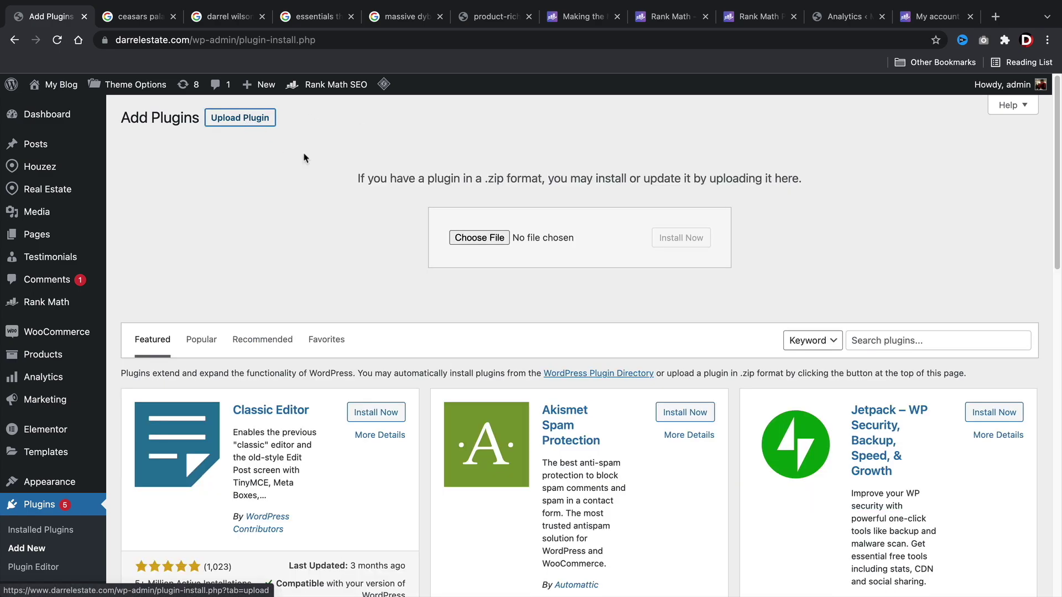
{"action": "left_click", "coordinate": [492, 238]}
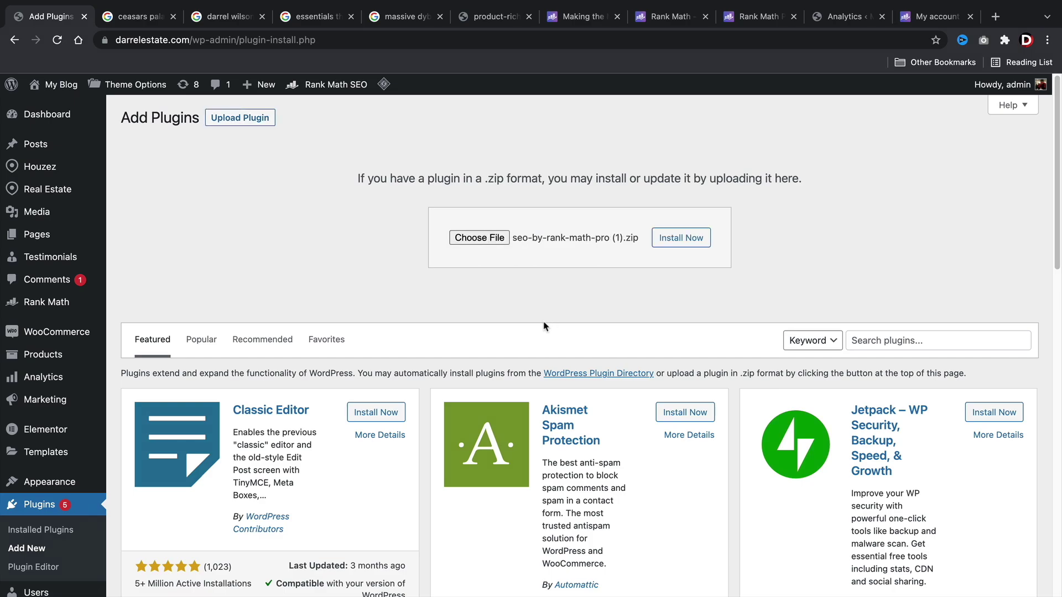
{"action": "left_click", "coordinate": [672, 244]}
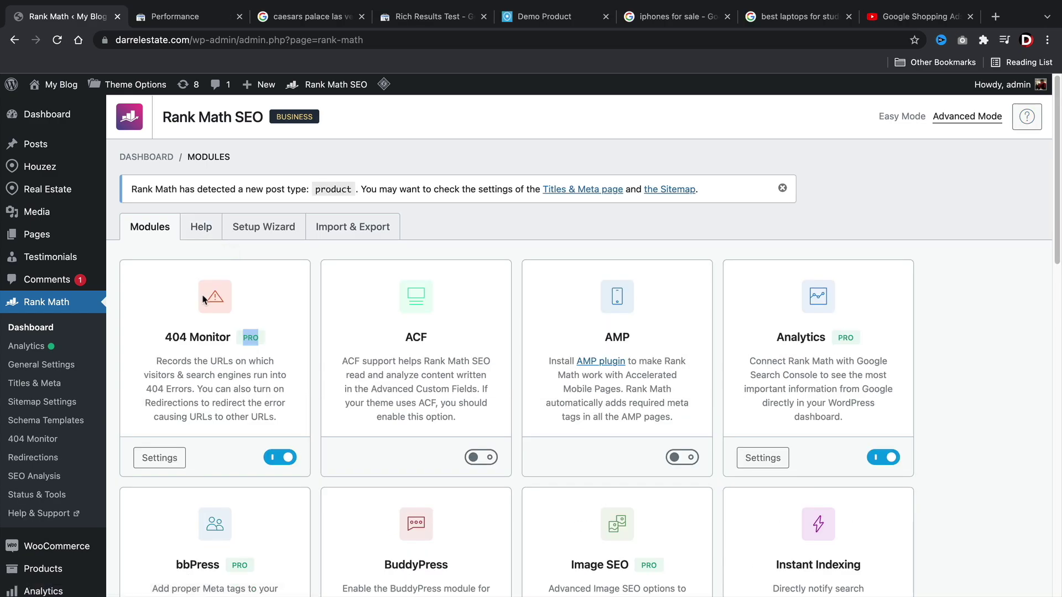
Launch the Rank Math Setup Wizard with Advanced mode selected.
{"action": "left_click", "coordinate": [270, 229]}
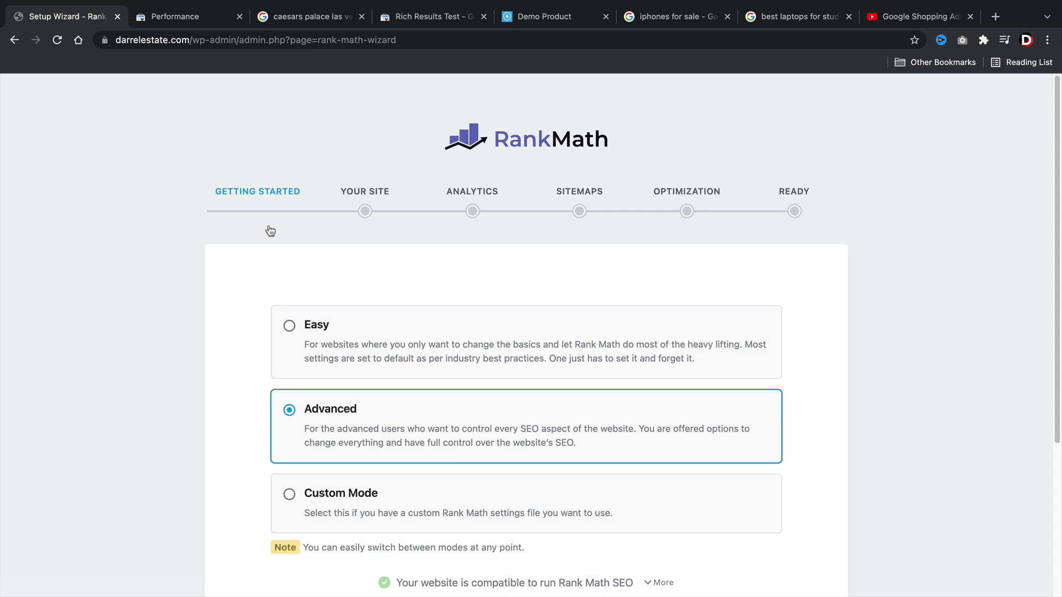
{"action": "scroll", "coordinate": [270, 231], "scroll_direction": "down", "scroll_amount": 3}
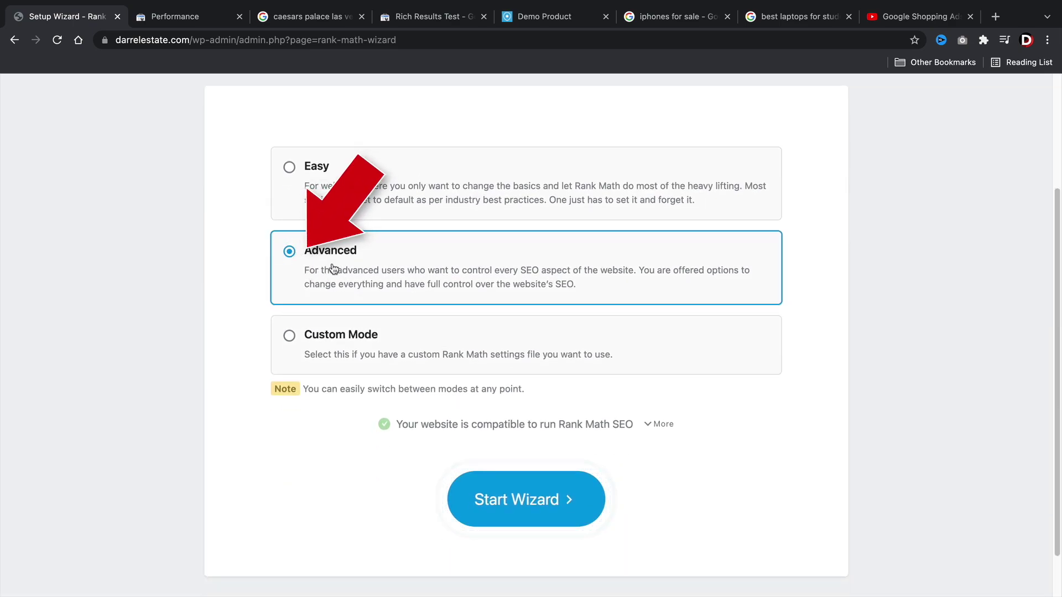
Start the wizard in Advanced mode and save the Personal Blog site details with the logo.
{"action": "left_click", "coordinate": [556, 509]}
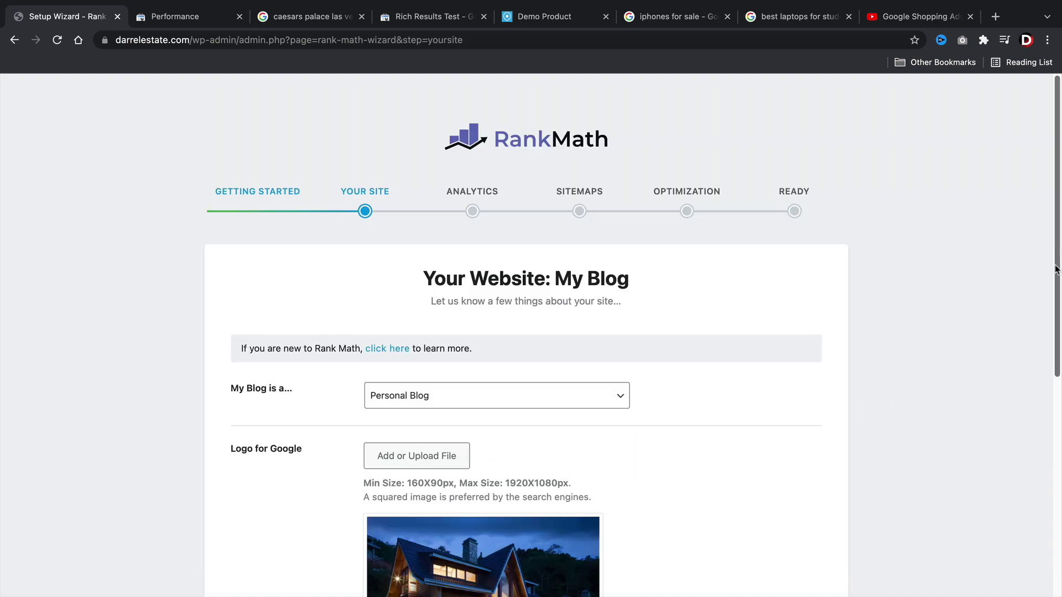
{"action": "scroll", "coordinate": [922, 375], "scroll_direction": "down", "scroll_amount": 4}
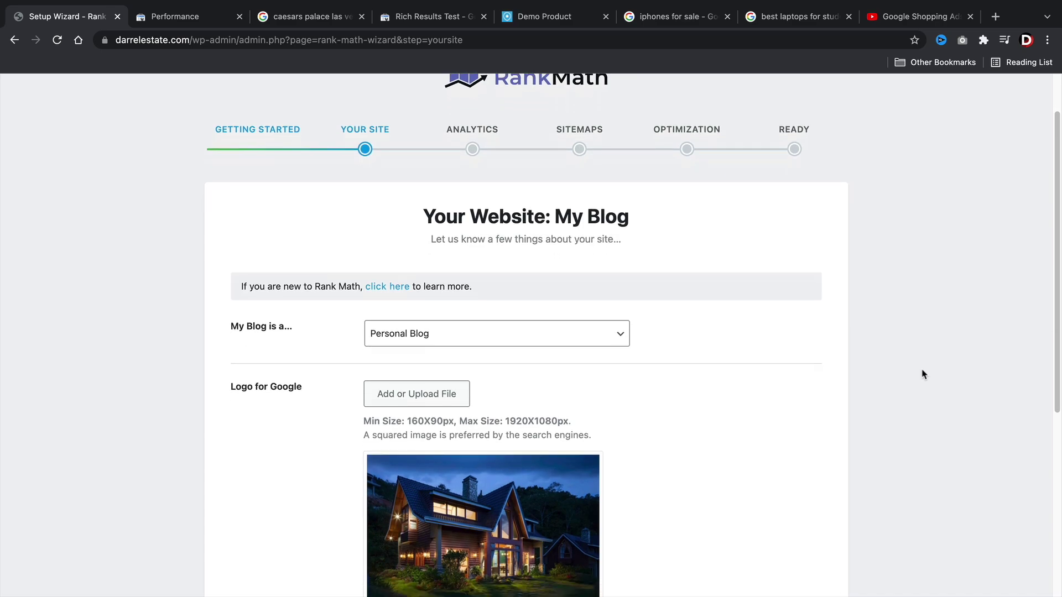
{"action": "scroll", "coordinate": [923, 375], "scroll_direction": "down", "scroll_amount": 5}
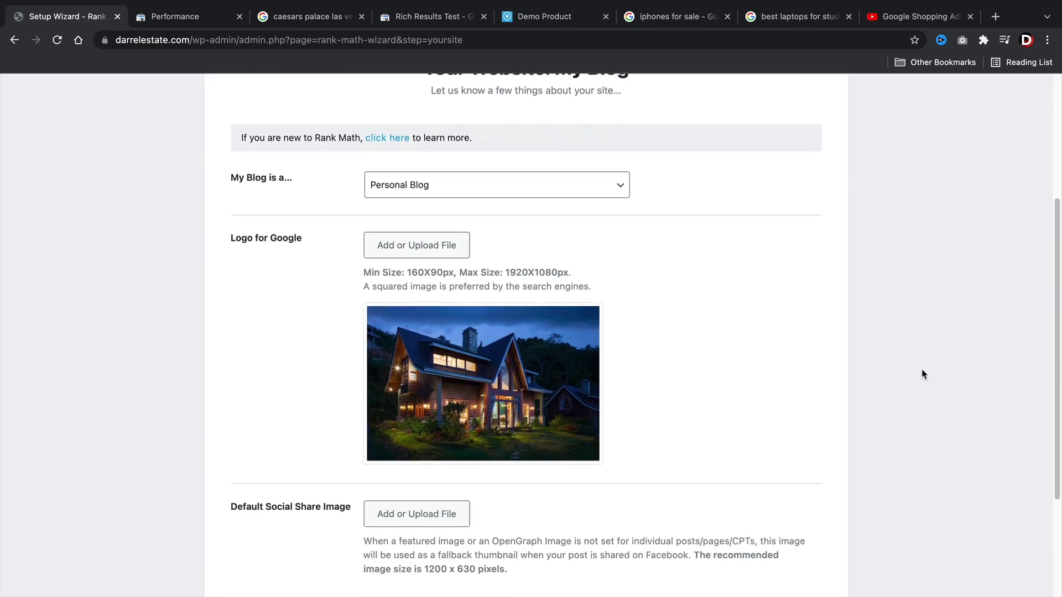
{"action": "scroll", "coordinate": [923, 375], "scroll_direction": "down", "scroll_amount": 4}
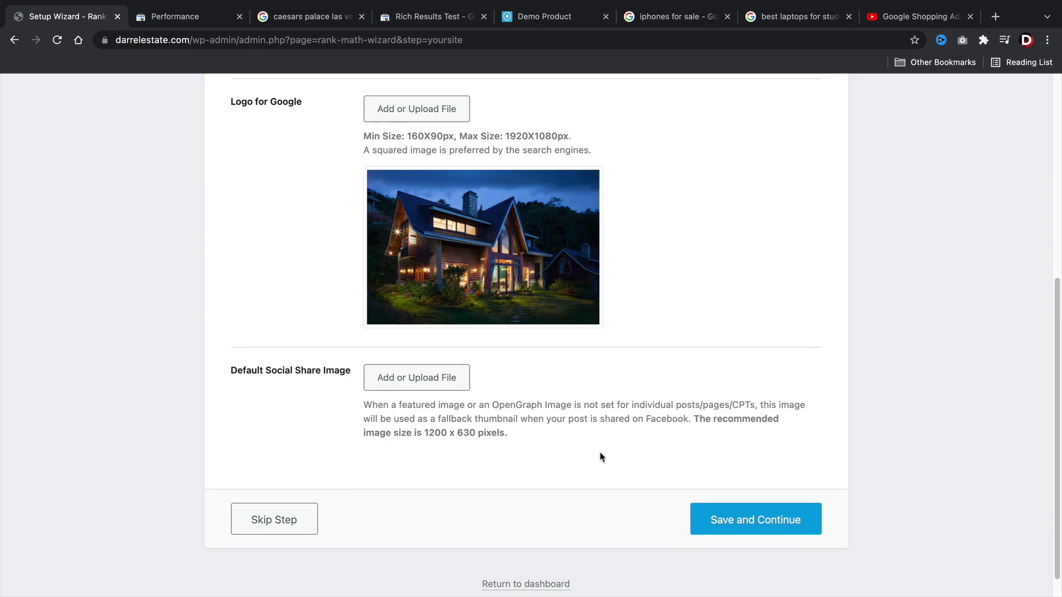
{"action": "left_click", "coordinate": [748, 523]}
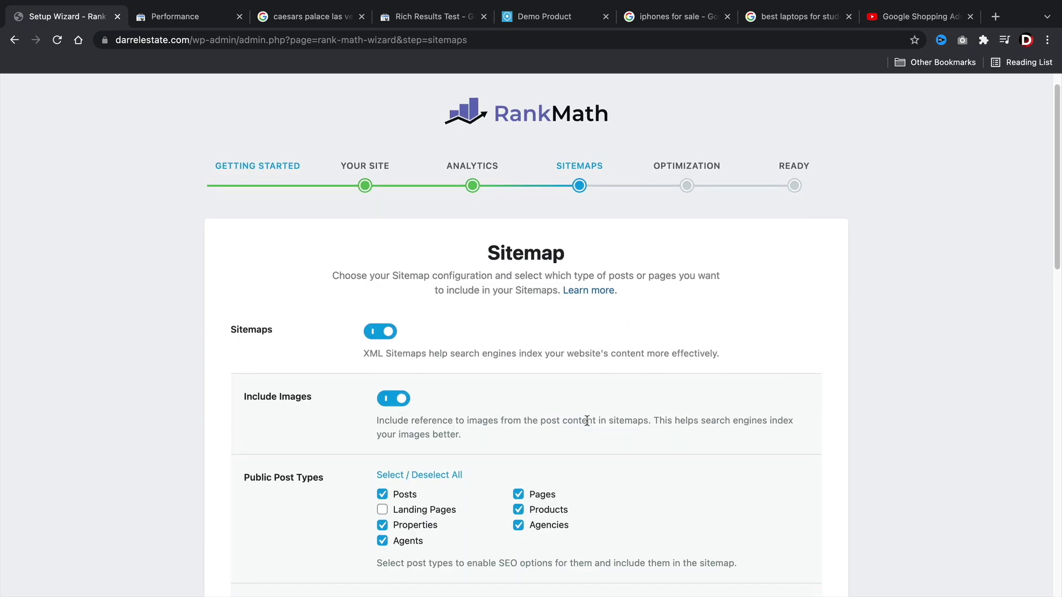
Save sitemaps with News Sitemaps off and Video Sitemaps on for Posts and Pages.
{"action": "scroll", "coordinate": [587, 420], "scroll_direction": "down", "scroll_amount": 3}
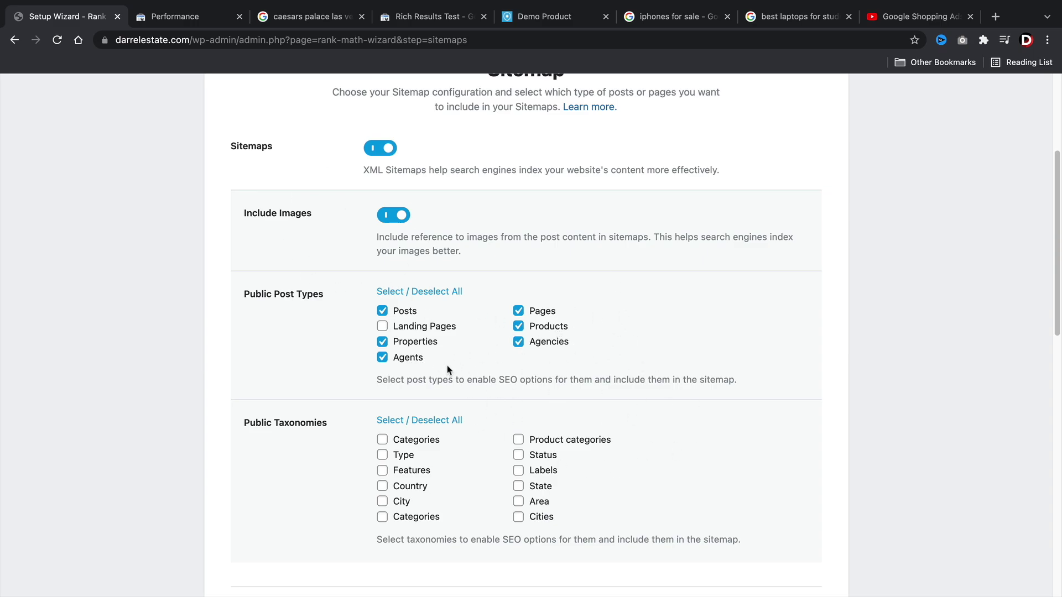
{"action": "scroll", "coordinate": [628, 432], "scroll_direction": "down", "scroll_amount": 5}
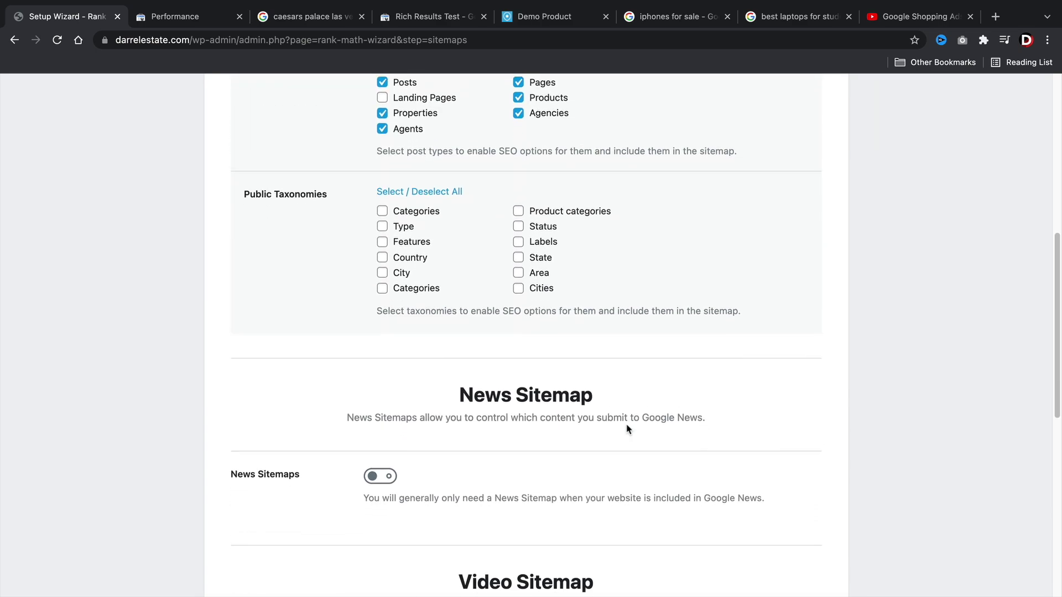
{"action": "scroll", "coordinate": [628, 429], "scroll_direction": "down", "scroll_amount": 4}
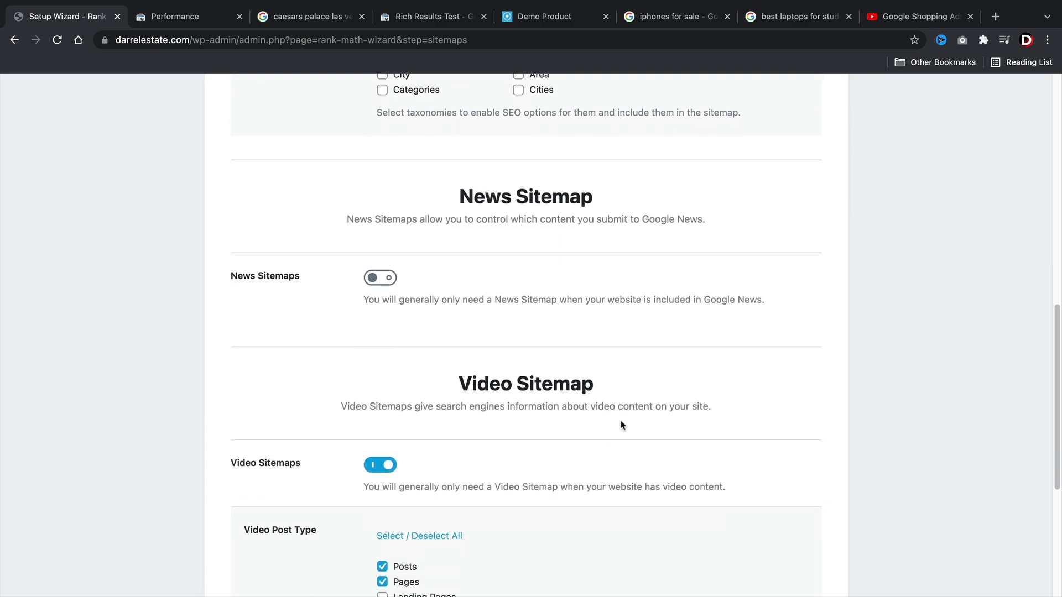
{"action": "scroll", "coordinate": [623, 426], "scroll_direction": "down", "scroll_amount": 1}
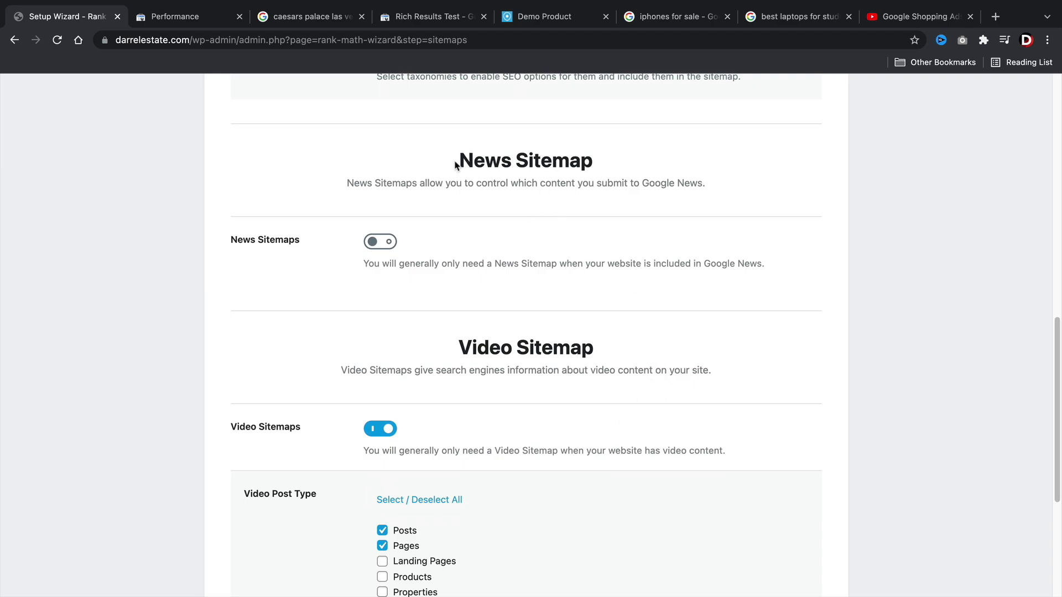
{"action": "left_click_drag", "start_coordinate": [455, 164], "coordinate": [581, 162]}
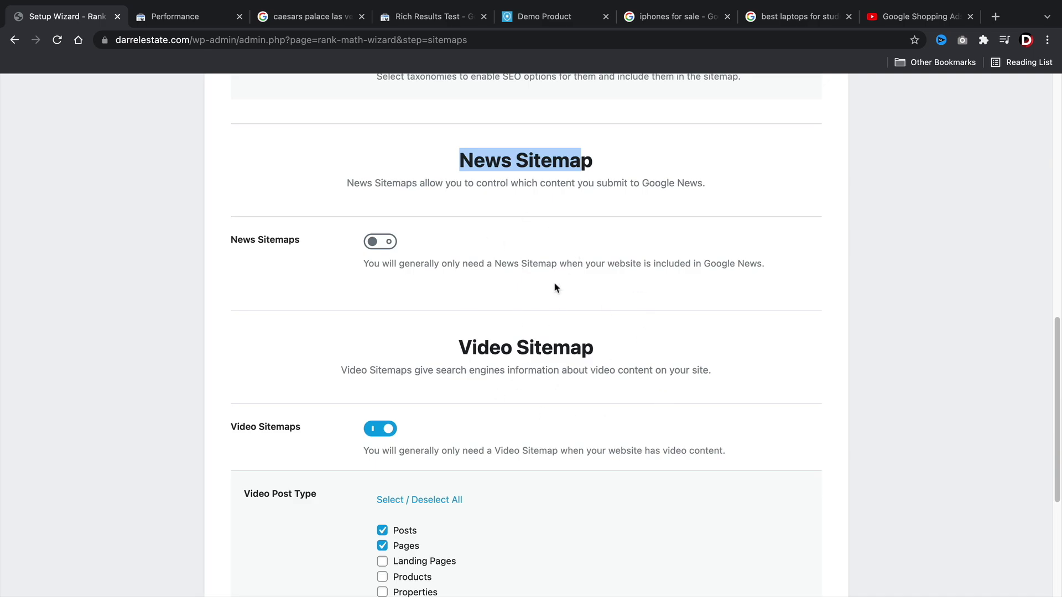
{"action": "scroll", "coordinate": [645, 382], "scroll_direction": "down", "scroll_amount": 2}
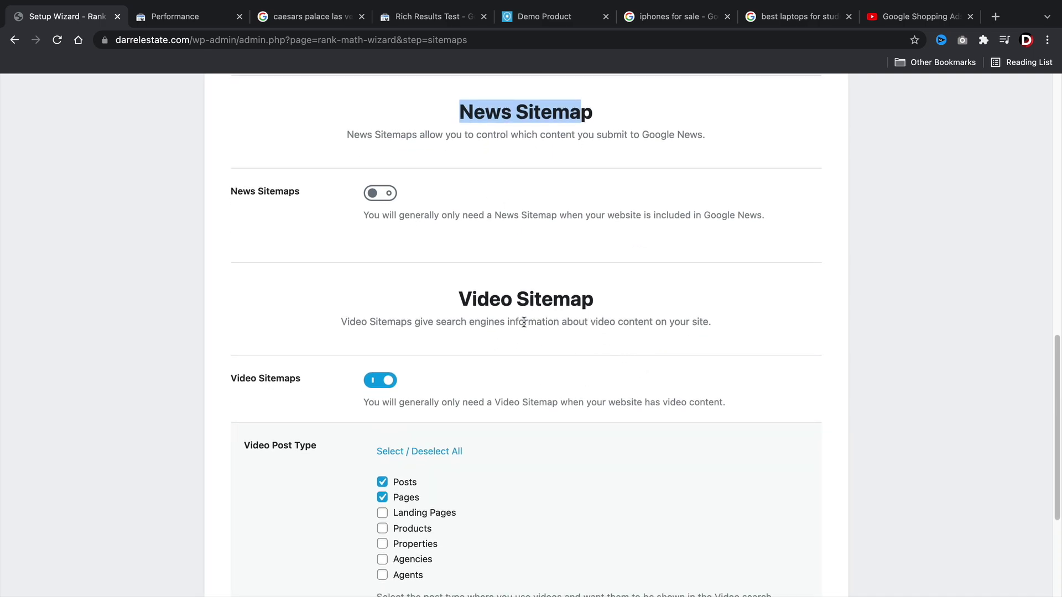
{"action": "left_click_drag", "start_coordinate": [458, 300], "coordinate": [626, 308]}
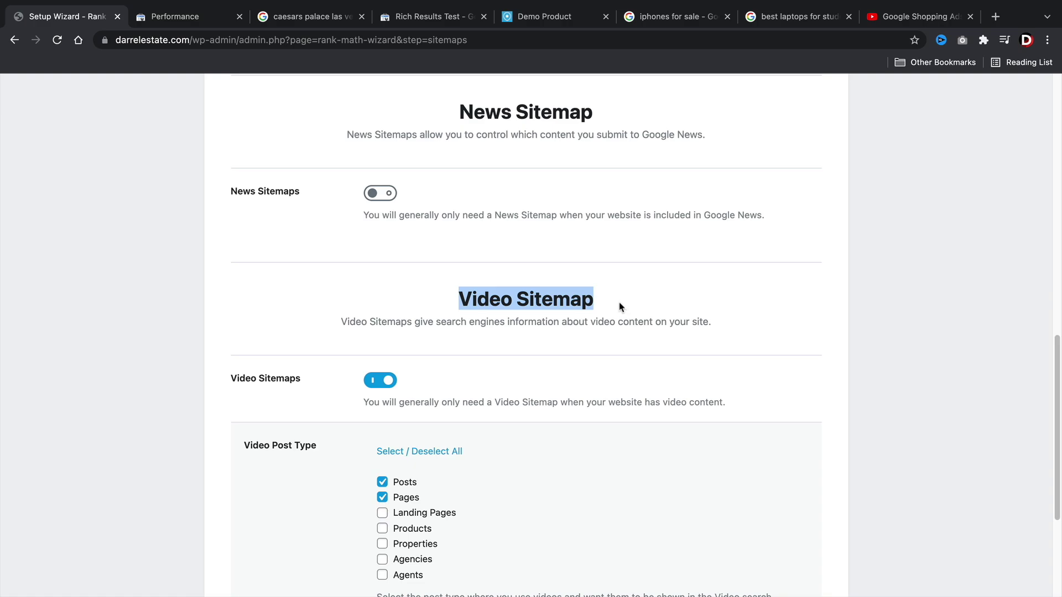
{"action": "scroll", "coordinate": [619, 306], "scroll_direction": "down", "scroll_amount": 8}
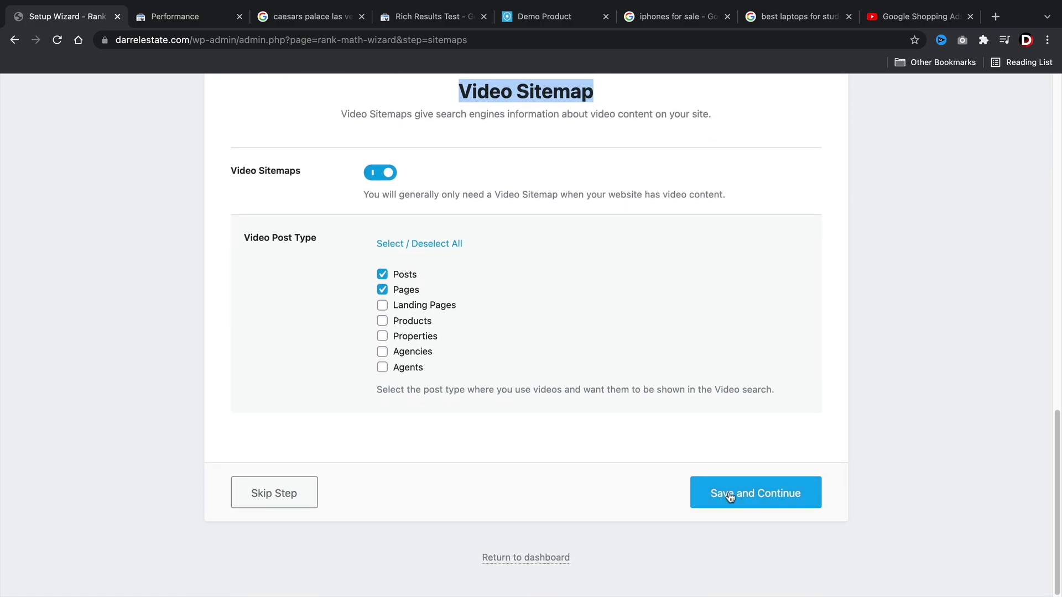
{"action": "left_click", "coordinate": [730, 498]}
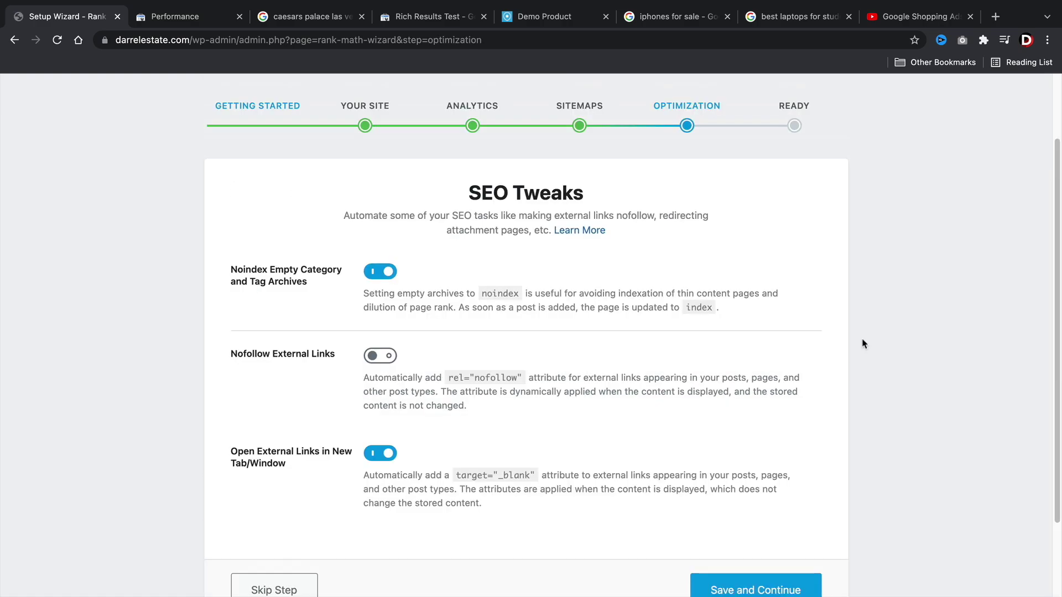
Save SEO Tweaks with Noindex Empty Archives and Open External Links in New Tab on, Nofollow off.
{"action": "scroll", "coordinate": [511, 368], "scroll_direction": "down", "scroll_amount": 1}
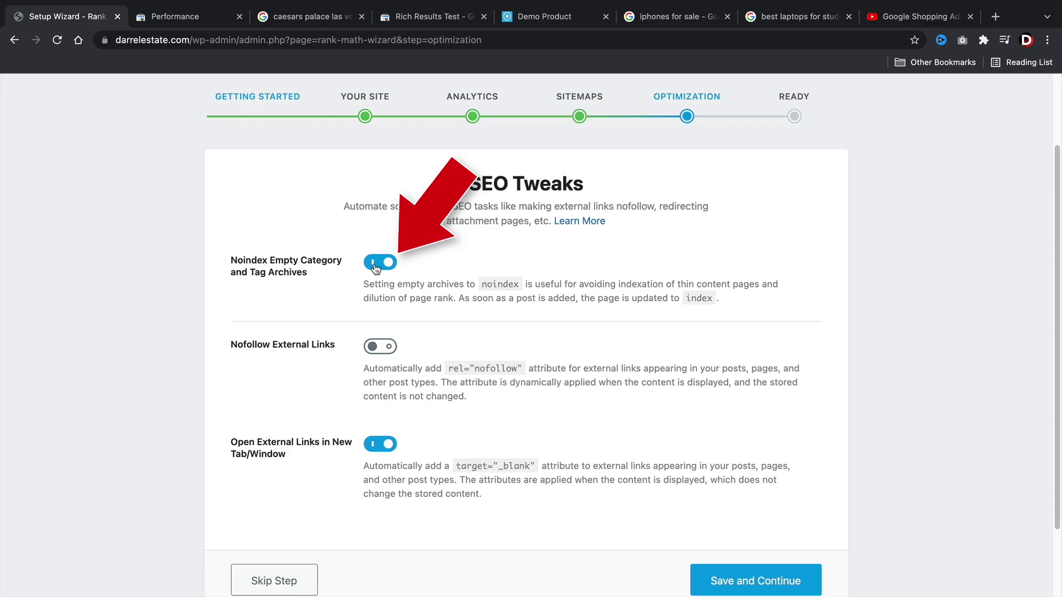
{"action": "left_click_drag", "start_coordinate": [390, 286], "coordinate": [728, 302]}
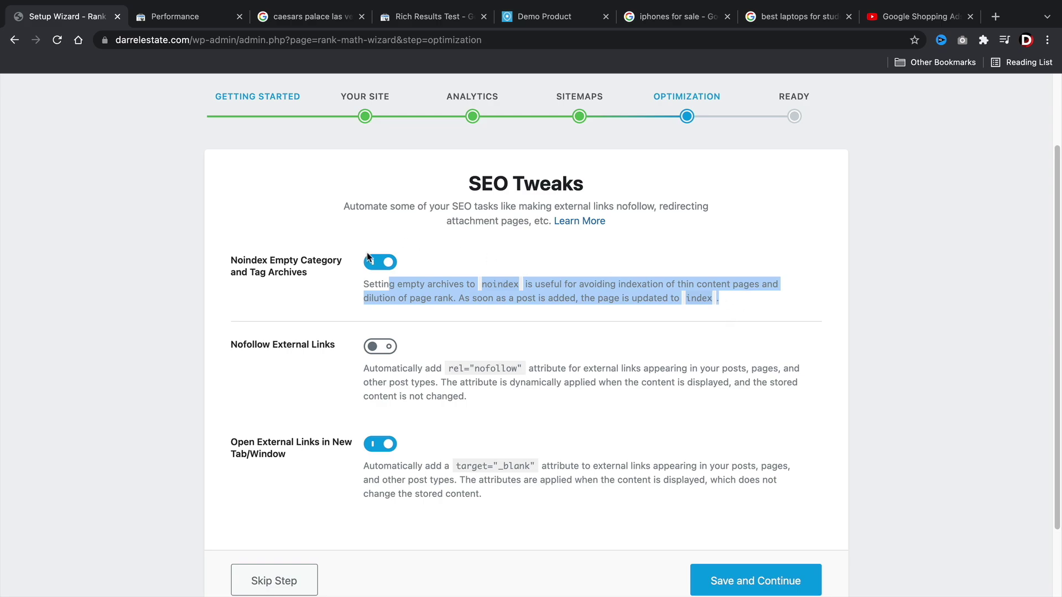
{"action": "scroll", "coordinate": [409, 445], "scroll_direction": "down", "scroll_amount": 3}
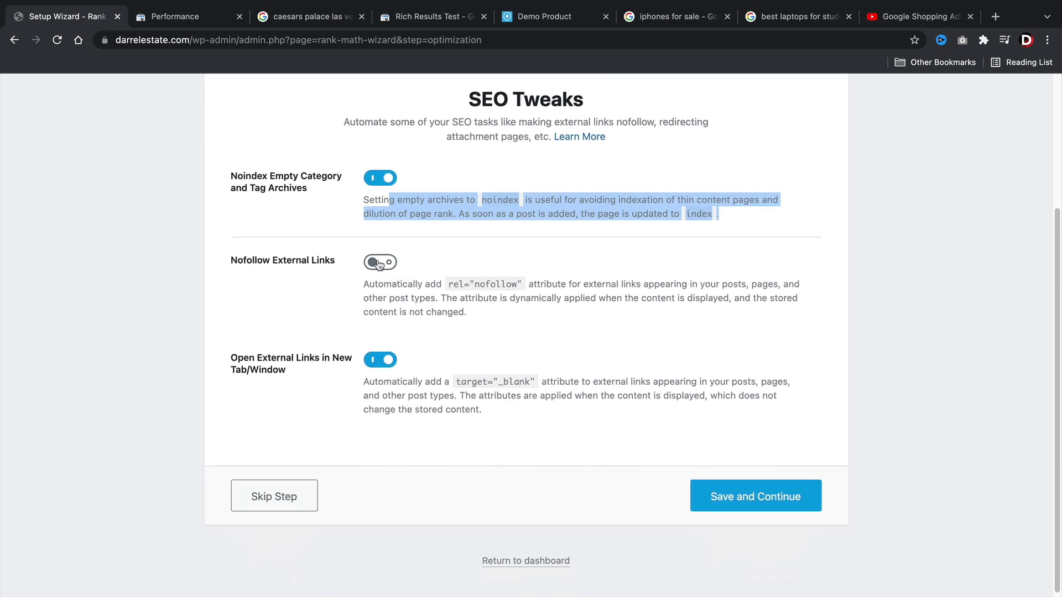
{"action": "left_click_drag", "start_coordinate": [448, 284], "coordinate": [524, 286]}
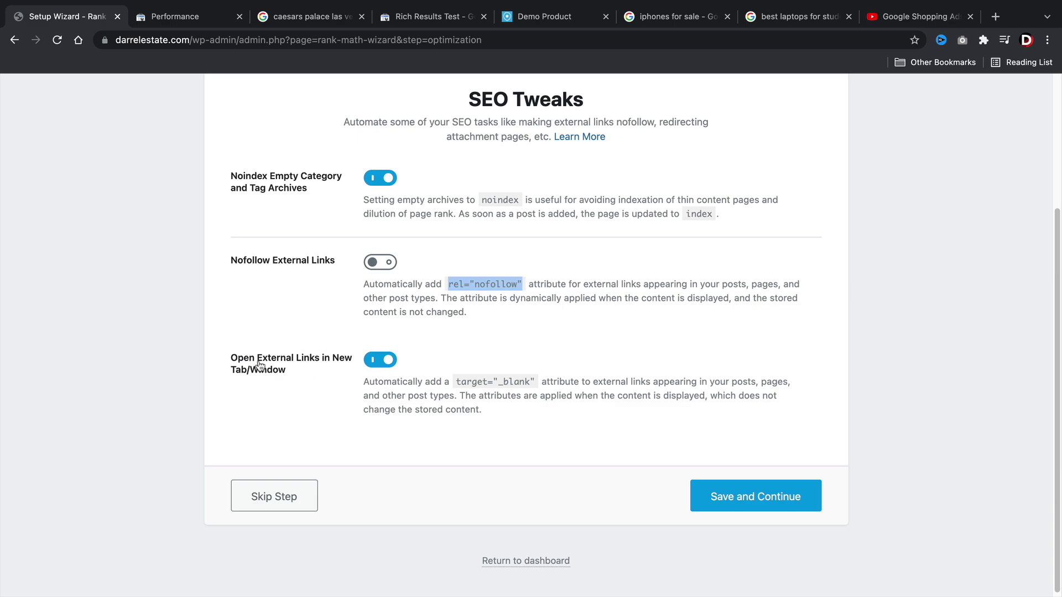
{"action": "left_click", "coordinate": [540, 389]}
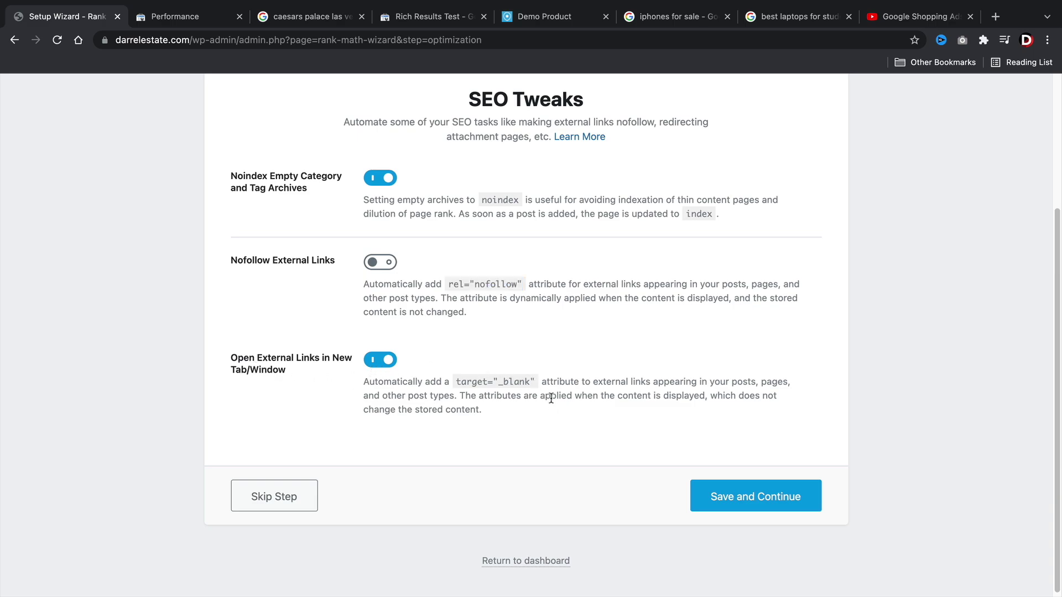
{"action": "left_click_drag", "start_coordinate": [331, 358], "coordinate": [230, 382]}
{"action": "left_click", "coordinate": [760, 501]}
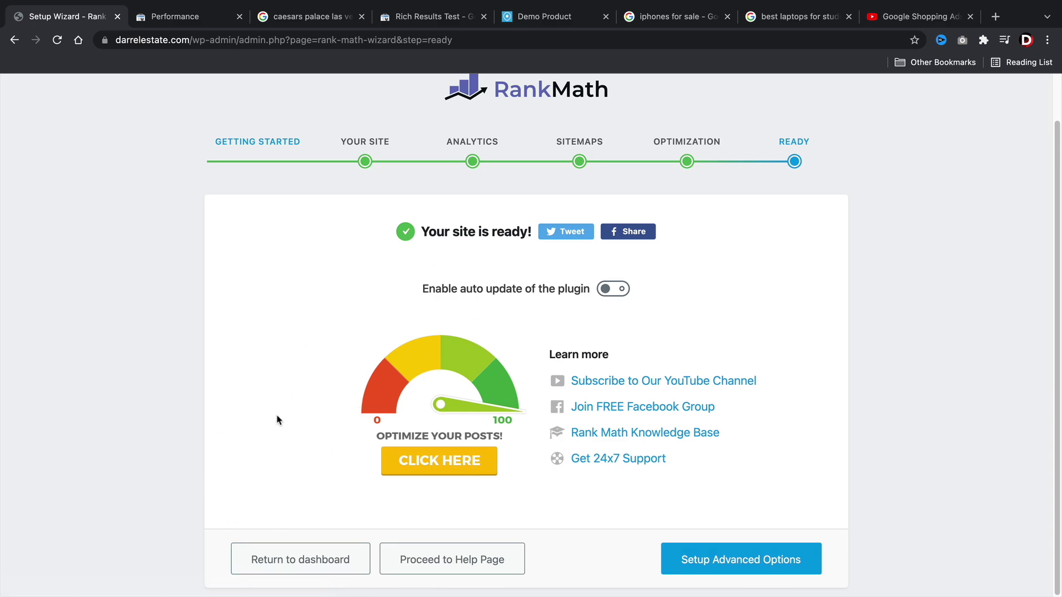
Begin the advanced options setup and switch on the Role Manager.
{"action": "left_click", "coordinate": [749, 565]}
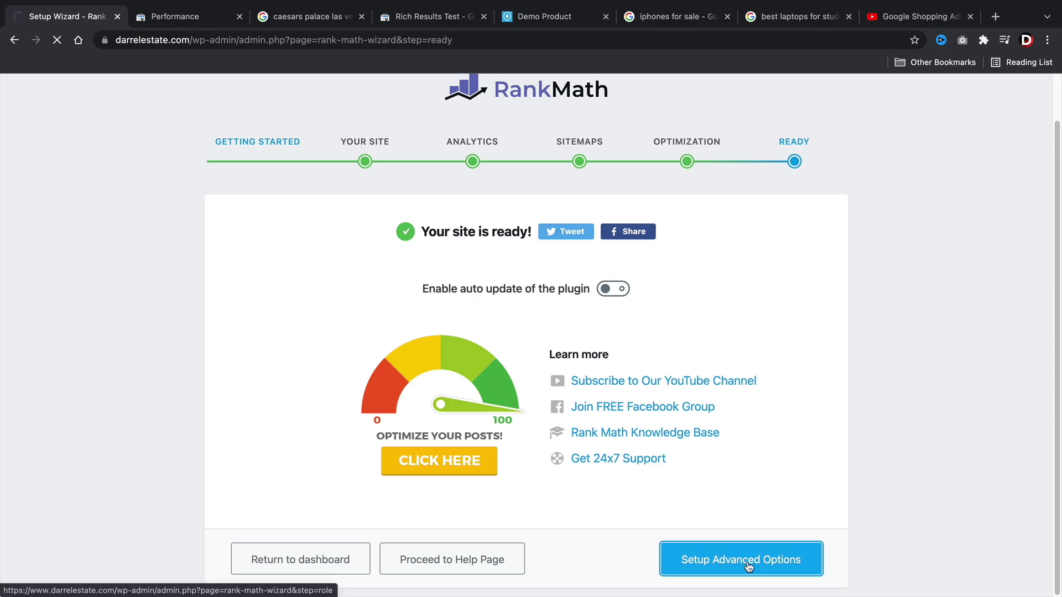
{"action": "scroll", "coordinate": [493, 369], "scroll_direction": "down", "scroll_amount": 1}
{"action": "left_click_drag", "start_coordinate": [462, 247], "coordinate": [595, 247]}
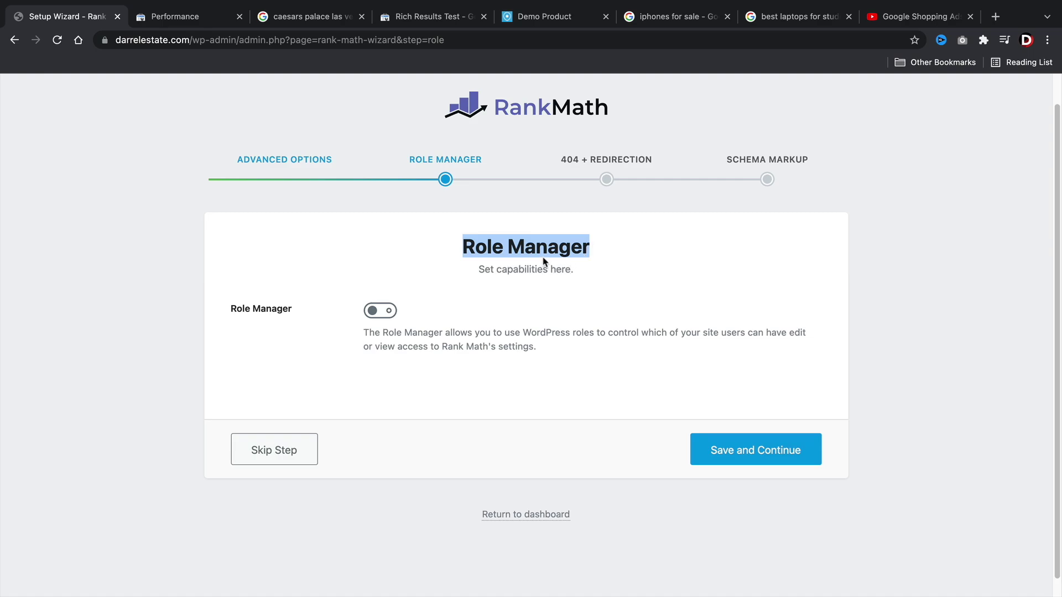
{"action": "left_click", "coordinate": [381, 310]}
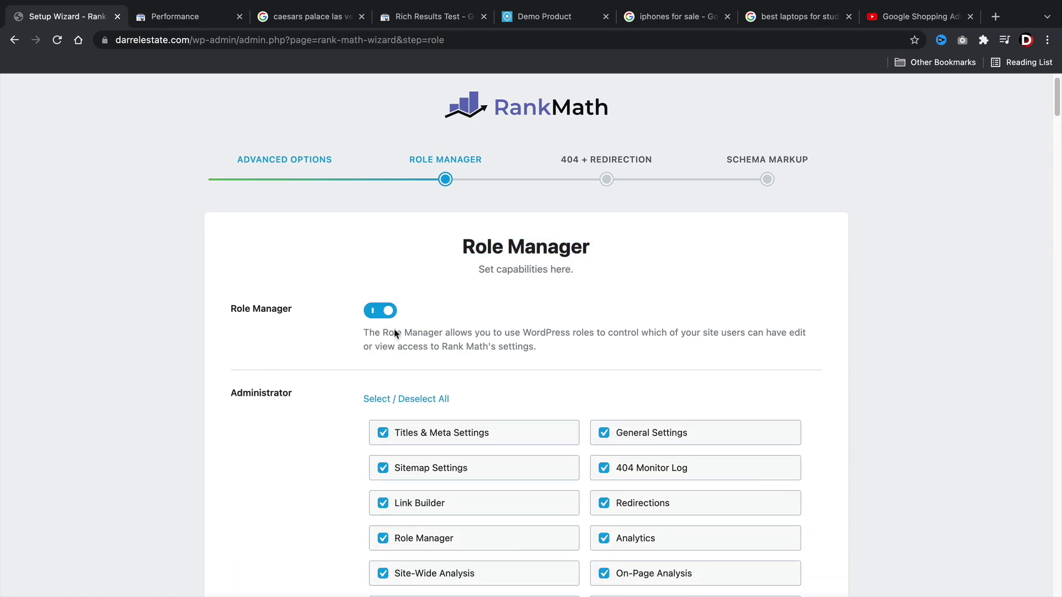
{"action": "scroll", "coordinate": [387, 332], "scroll_direction": "down", "scroll_amount": 5}
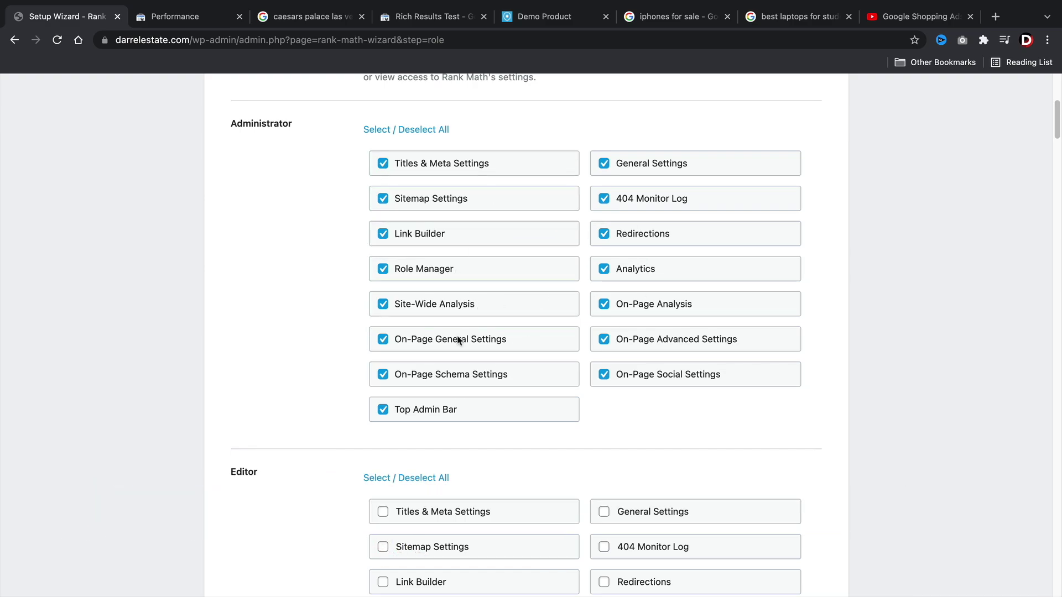
{"action": "left_click_drag", "start_coordinate": [293, 125], "coordinate": [231, 124]}
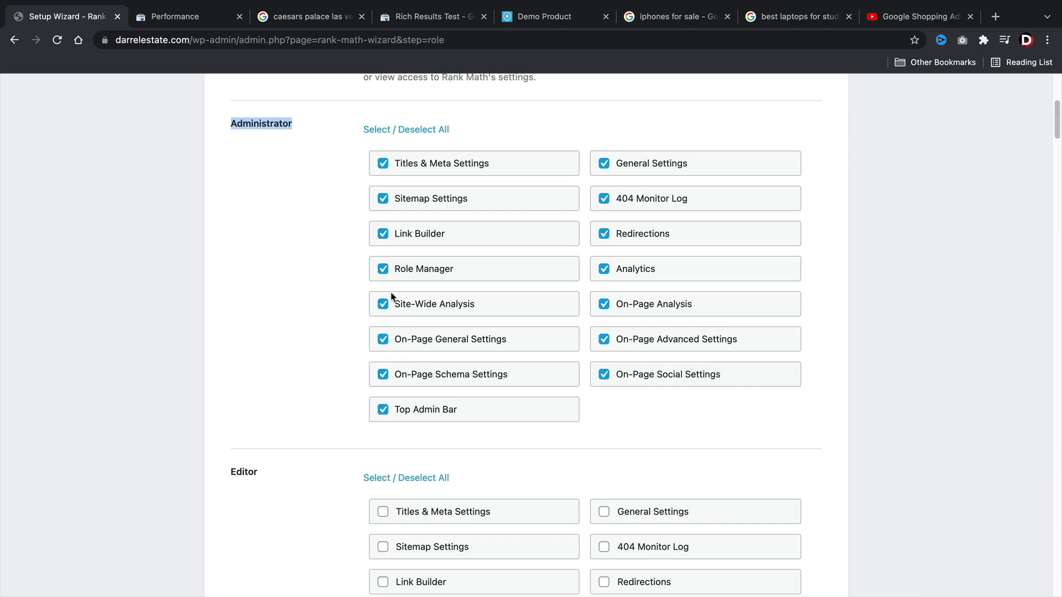
Keep the default capabilities for every role, Shop manager left unticked, and save.
{"action": "scroll", "coordinate": [312, 329], "scroll_direction": "down", "scroll_amount": 5}
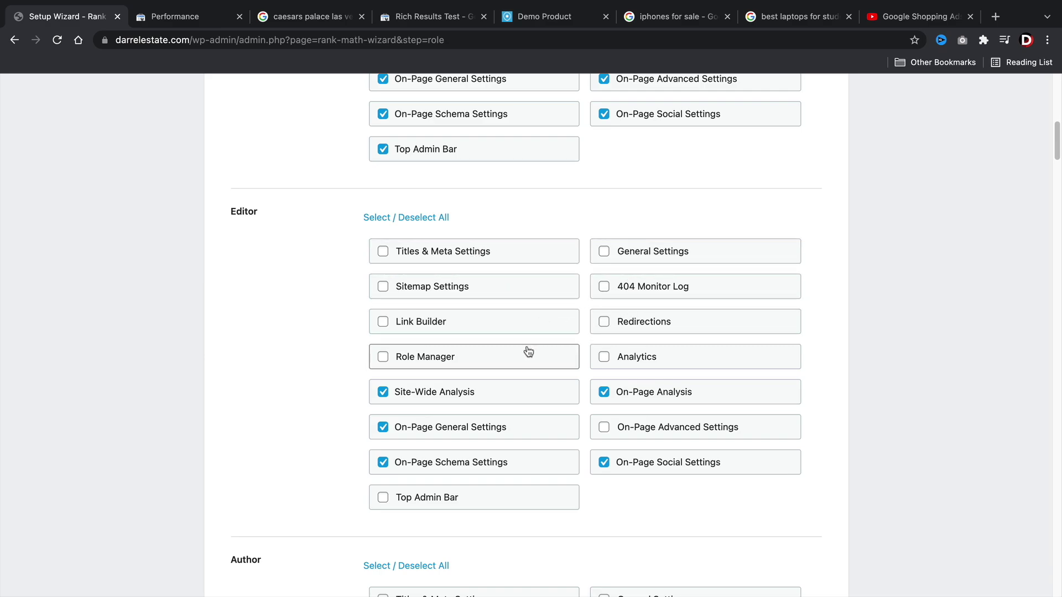
{"action": "scroll", "coordinate": [528, 352], "scroll_direction": "down", "scroll_amount": 5}
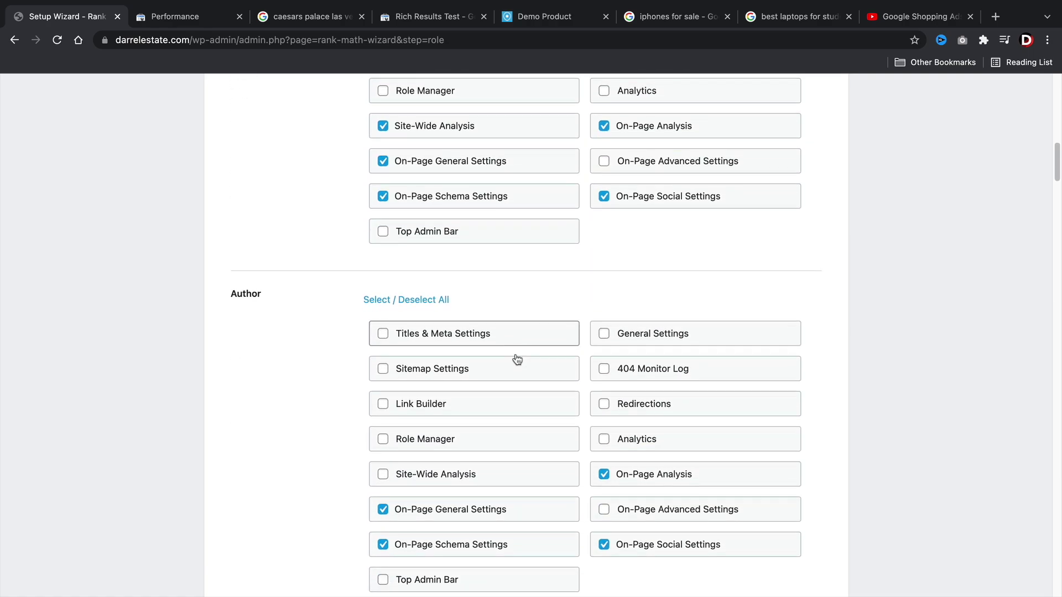
{"action": "scroll", "coordinate": [517, 360], "scroll_direction": "down", "scroll_amount": 2}
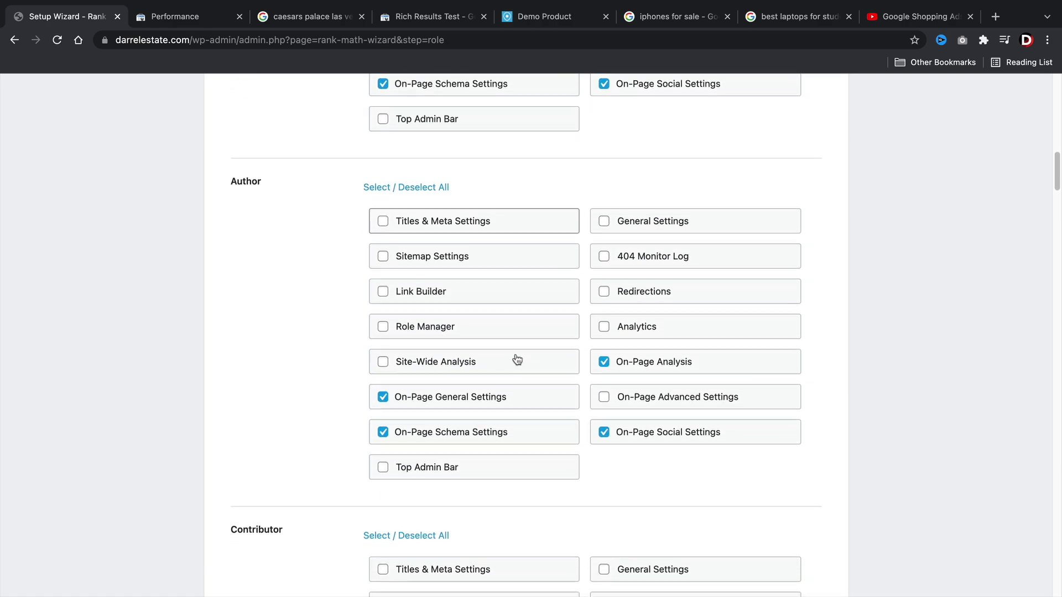
{"action": "scroll", "coordinate": [517, 360], "scroll_direction": "down", "scroll_amount": 2}
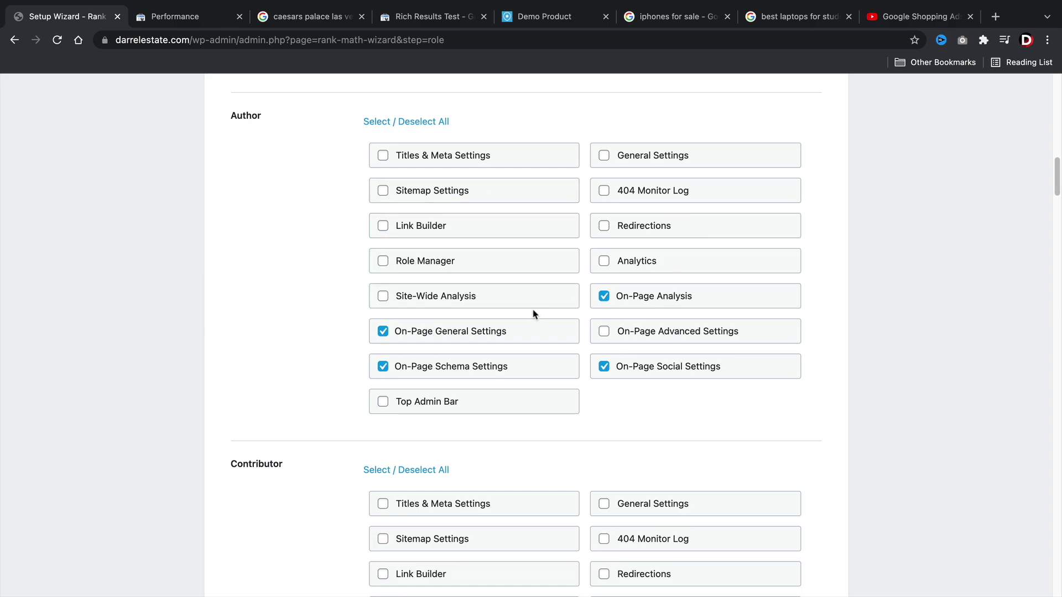
{"action": "scroll", "coordinate": [535, 314], "scroll_direction": "down", "scroll_amount": 9}
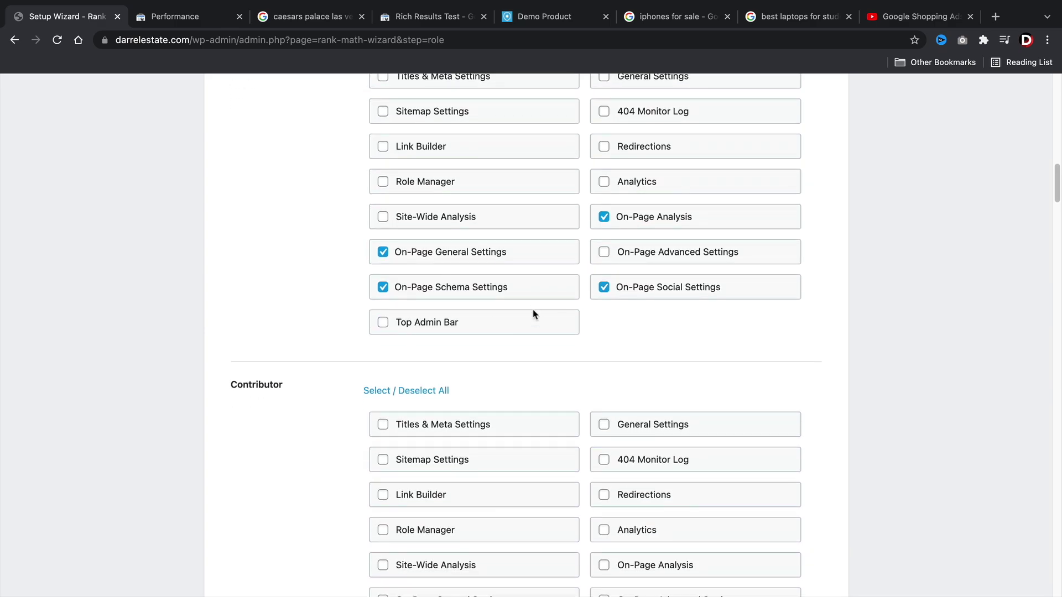
{"action": "scroll", "coordinate": [534, 314], "scroll_direction": "down", "scroll_amount": 15}
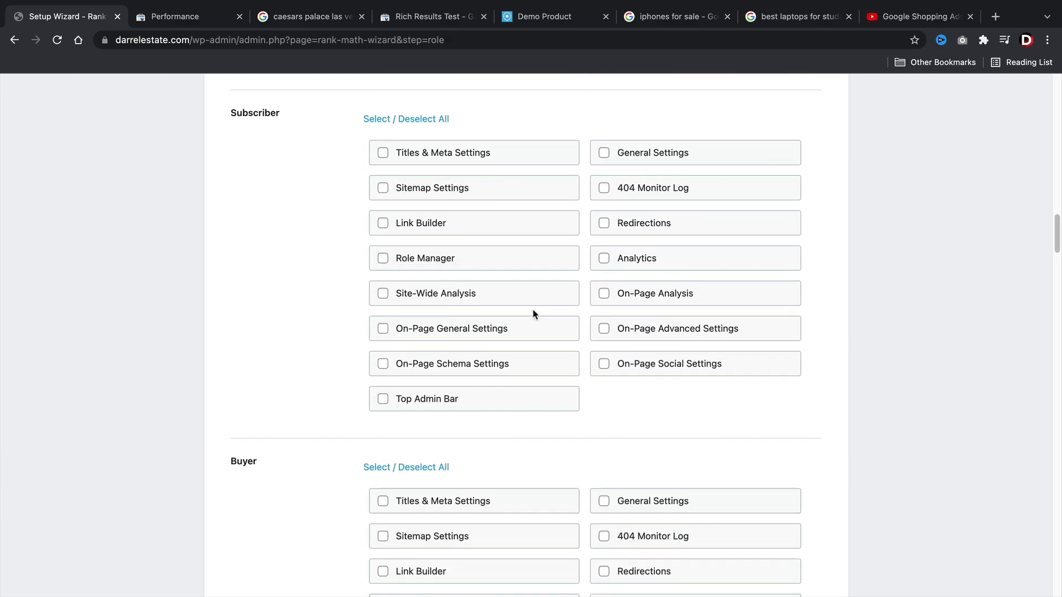
{"action": "scroll", "coordinate": [534, 314], "scroll_direction": "down", "scroll_amount": 5}
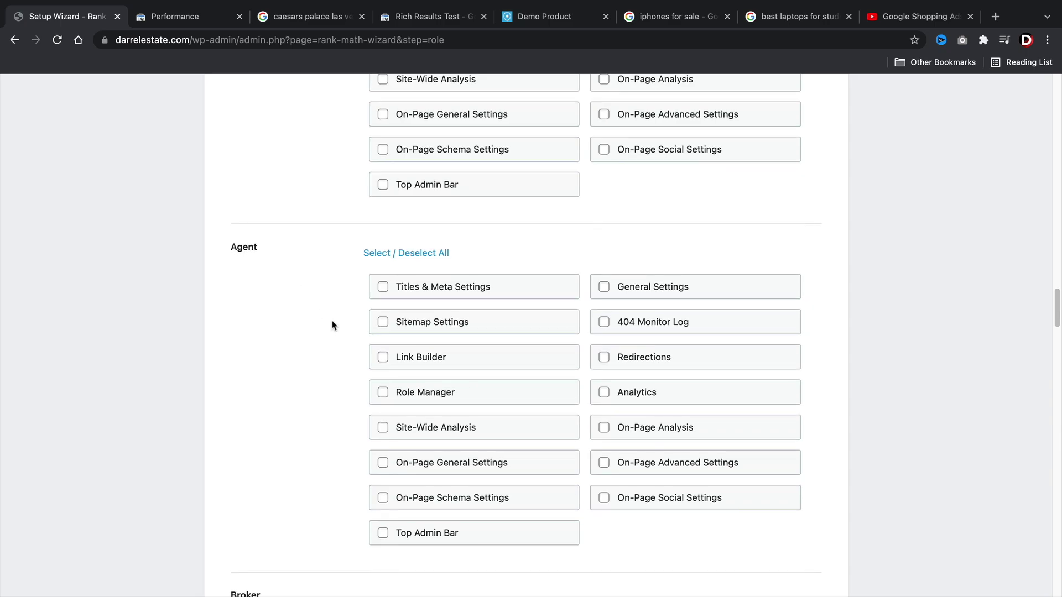
{"action": "scroll", "coordinate": [335, 327], "scroll_direction": "down", "scroll_amount": 13}
{"action": "scroll", "coordinate": [337, 329], "scroll_direction": "down", "scroll_amount": 4}
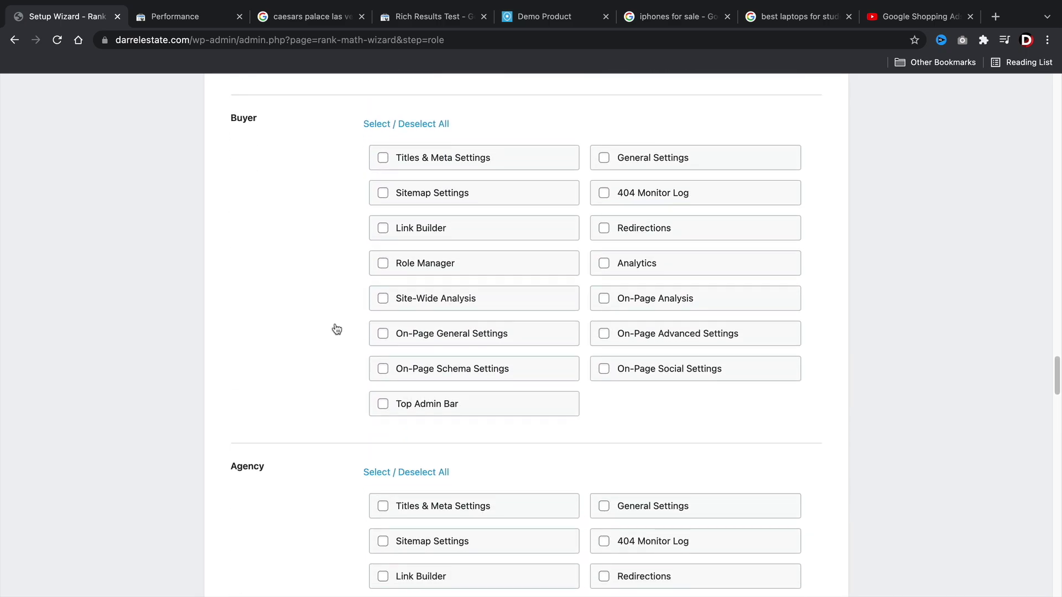
{"action": "scroll", "coordinate": [602, 431], "scroll_direction": "down", "scroll_amount": 20}
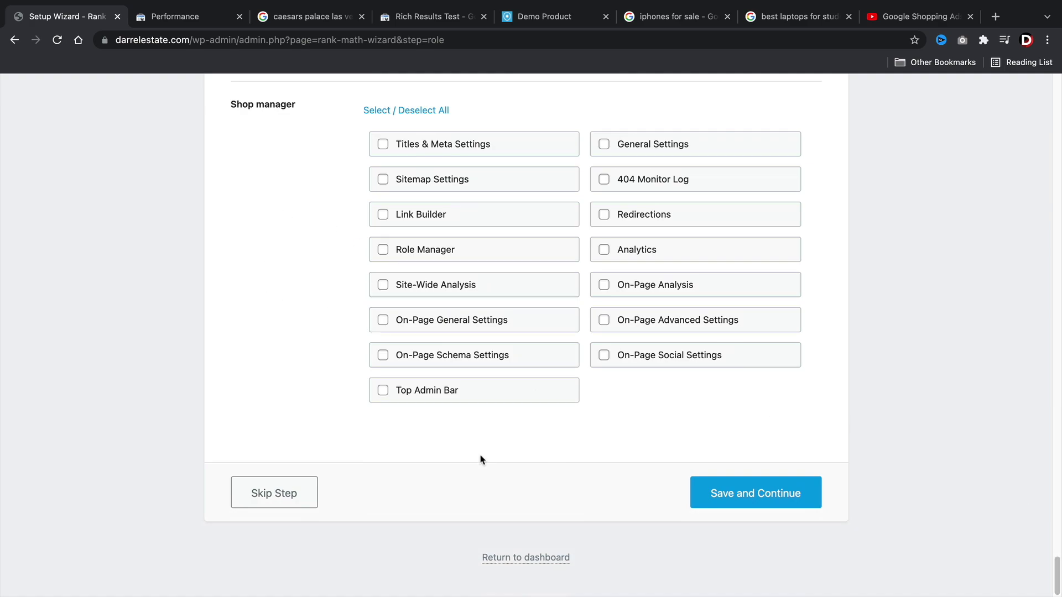
{"action": "left_click", "coordinate": [774, 501]}
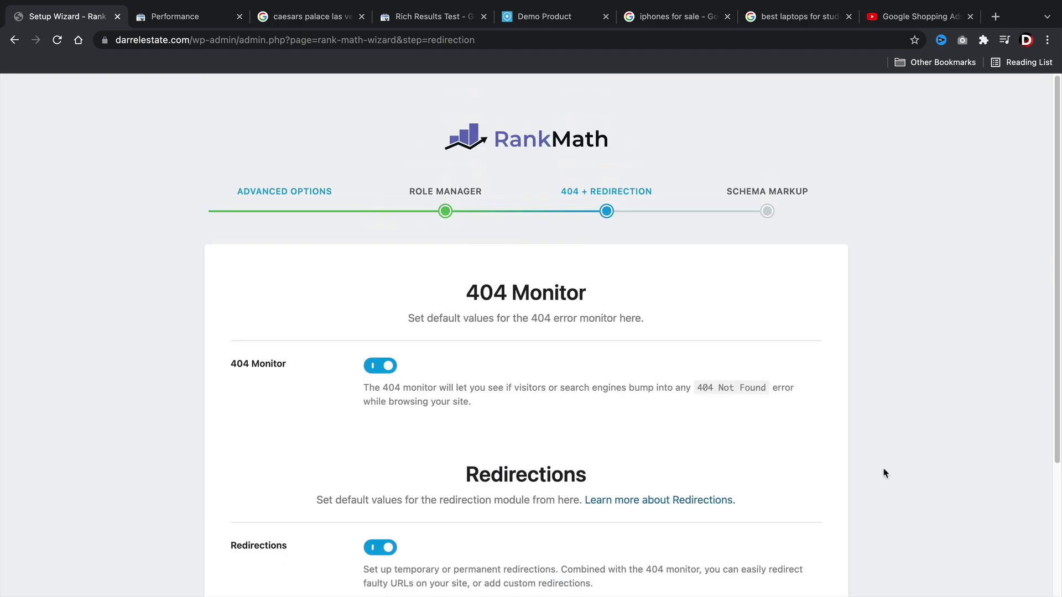
Leave the 404 Monitor and Redirections toggles on and save.
{"action": "scroll", "coordinate": [885, 474], "scroll_direction": "down", "scroll_amount": 3}
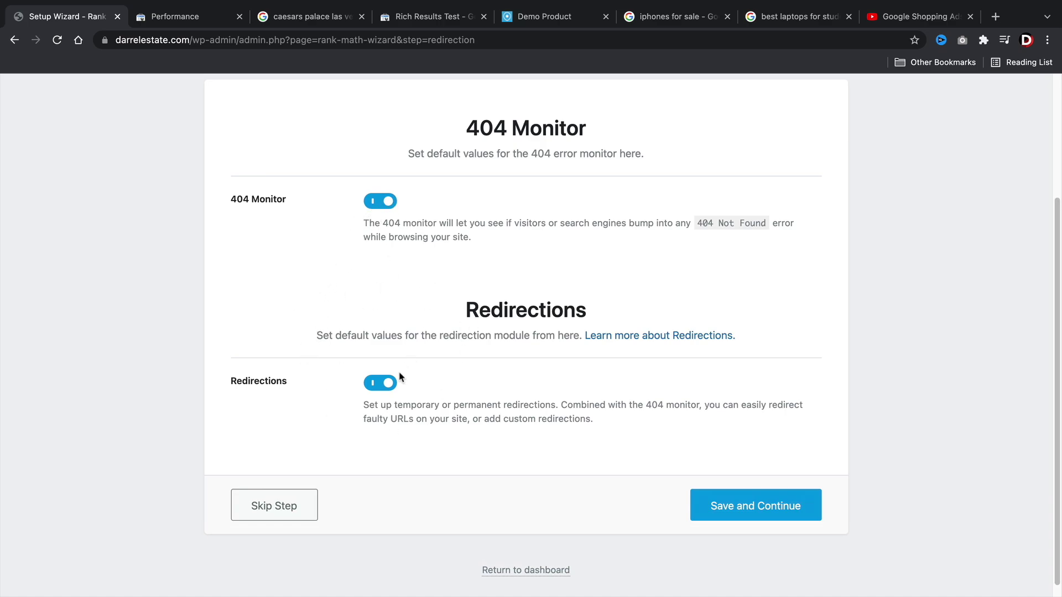
{"action": "left_click", "coordinate": [732, 509]}
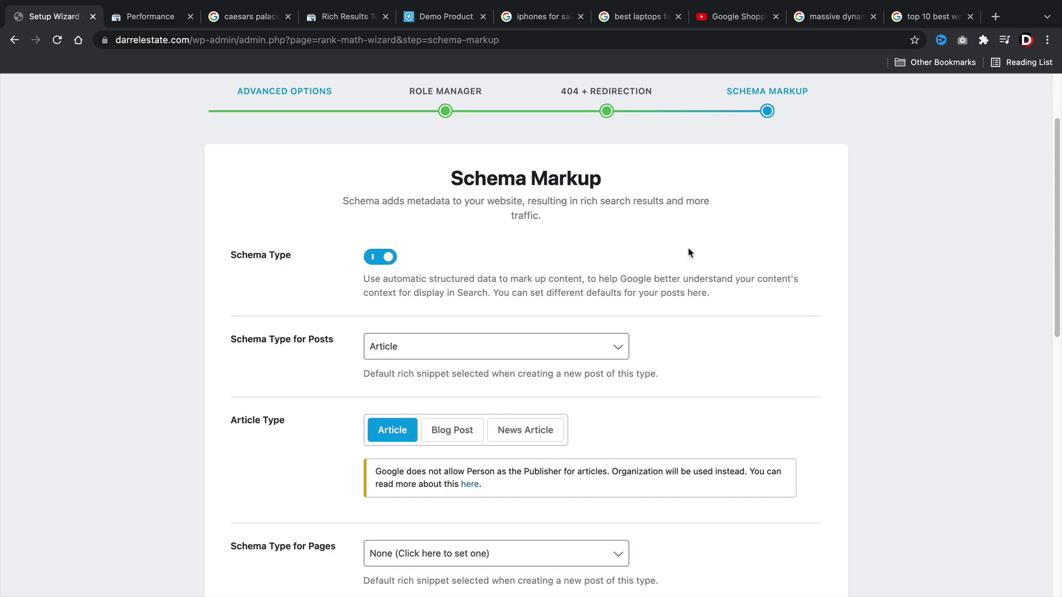
View the 'massive dynamic review' results and highlight the paragraph featured snippet.
{"action": "left_click", "coordinate": [831, 18]}
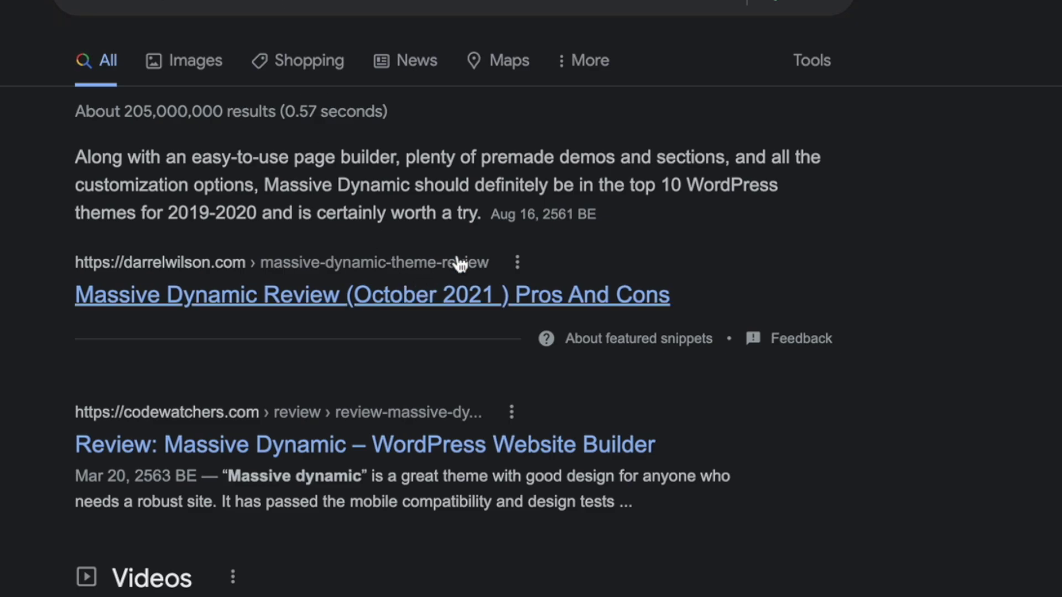
{"action": "left_click_drag", "start_coordinate": [477, 214], "coordinate": [74, 160]}
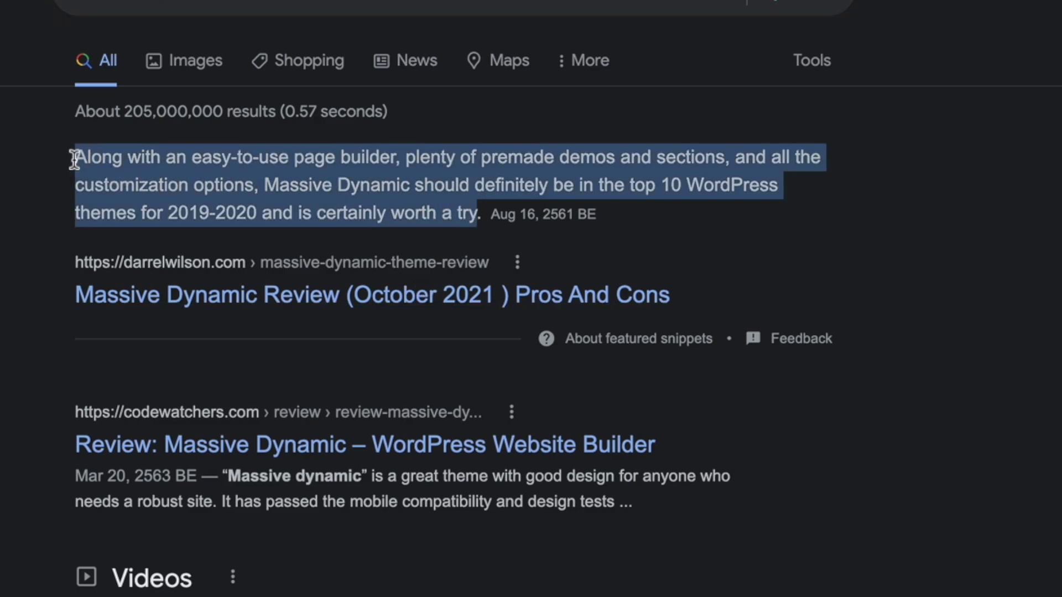
{"action": "left_click", "coordinate": [75, 160]}
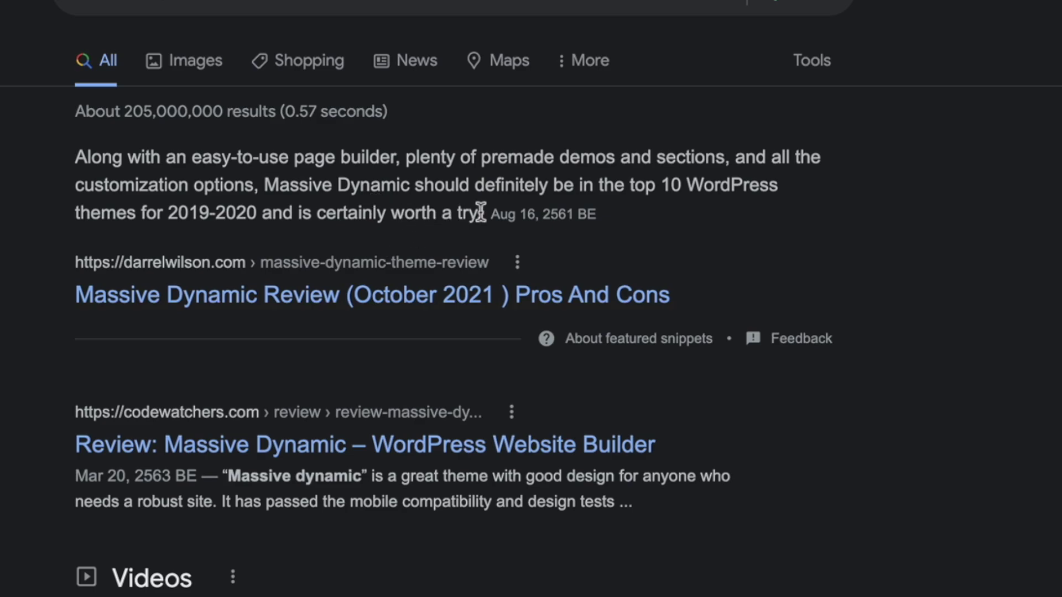
{"action": "left_click_drag", "start_coordinate": [479, 213], "coordinate": [61, 176]}
{"action": "left_click", "coordinate": [61, 176]}
{"action": "scroll", "coordinate": [576, 420], "scroll_direction": "down", "scroll_amount": 15}
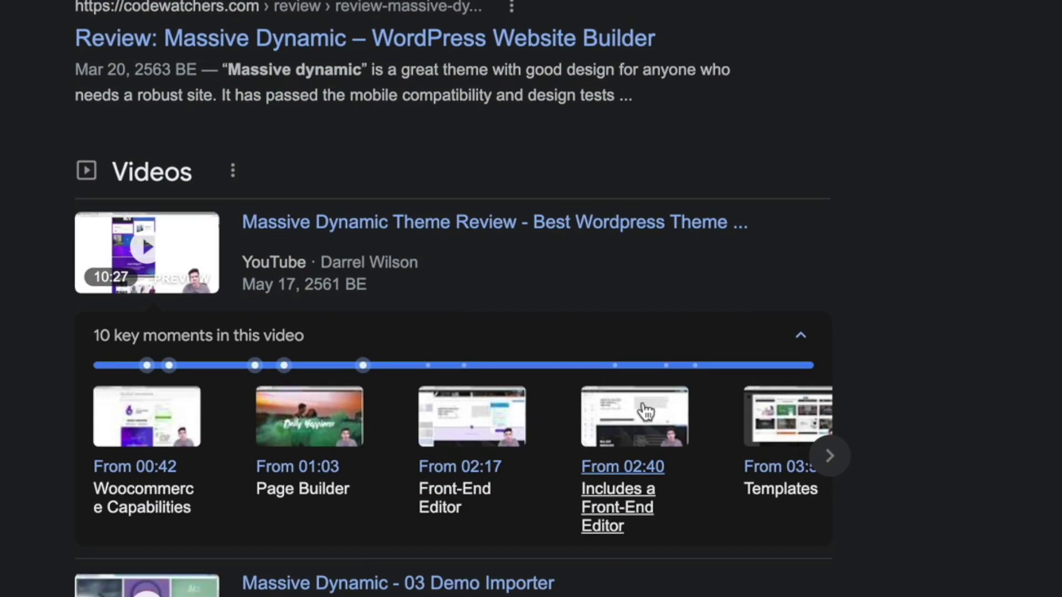
{"action": "scroll", "coordinate": [489, 278], "scroll_direction": "down", "scroll_amount": 3}
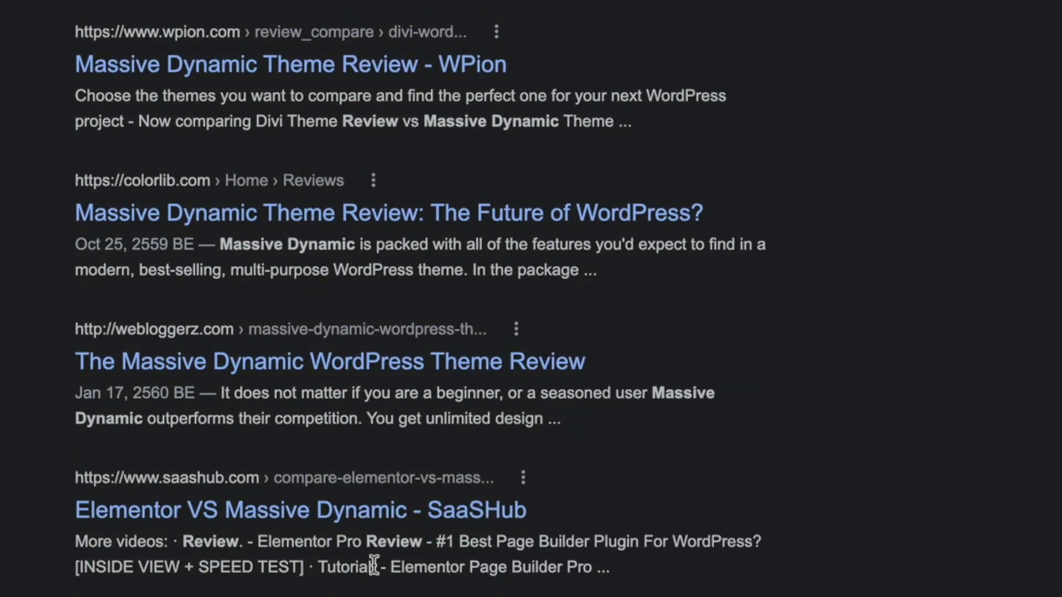
{"action": "scroll", "coordinate": [374, 567], "scroll_direction": "up", "scroll_amount": 18}
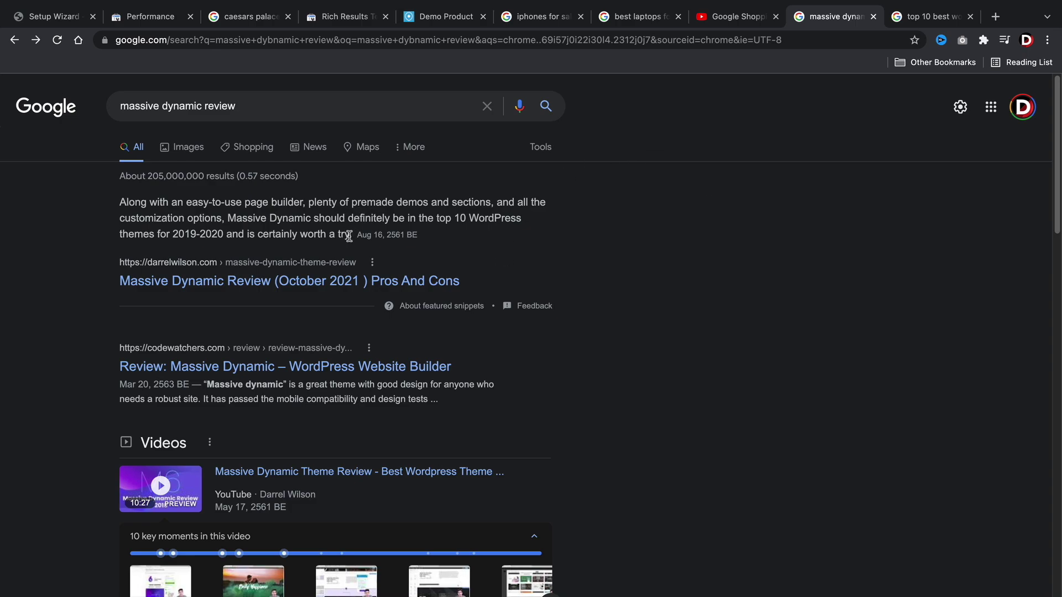
{"action": "left_click_drag", "start_coordinate": [349, 236], "coordinate": [114, 206]}
{"action": "left_click", "coordinate": [139, 223]}
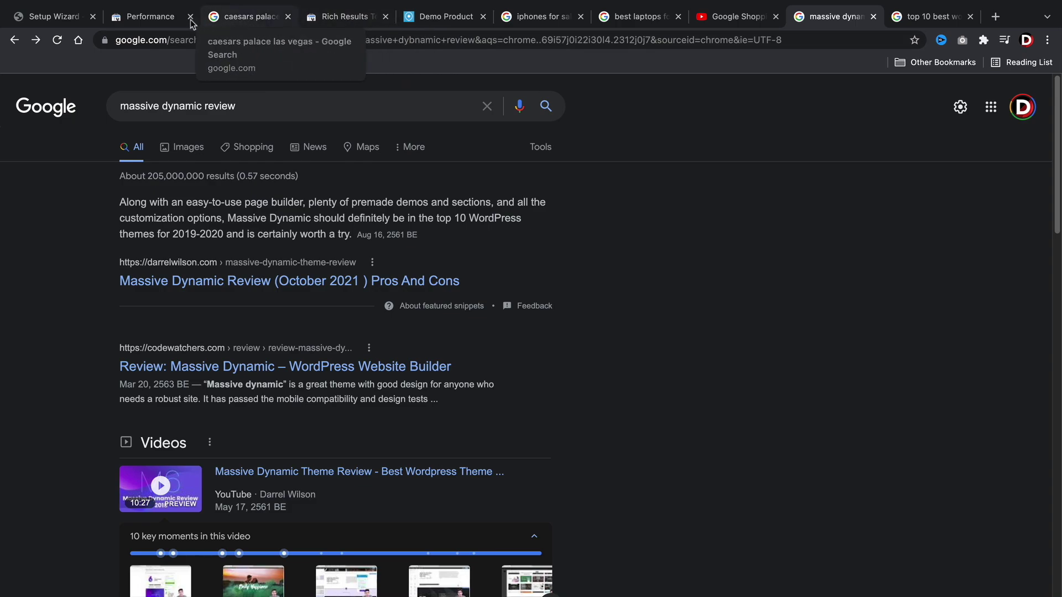
Back in the Setup Wizard, keep Article as the schema type for Posts.
{"action": "left_click", "coordinate": [58, 17]}
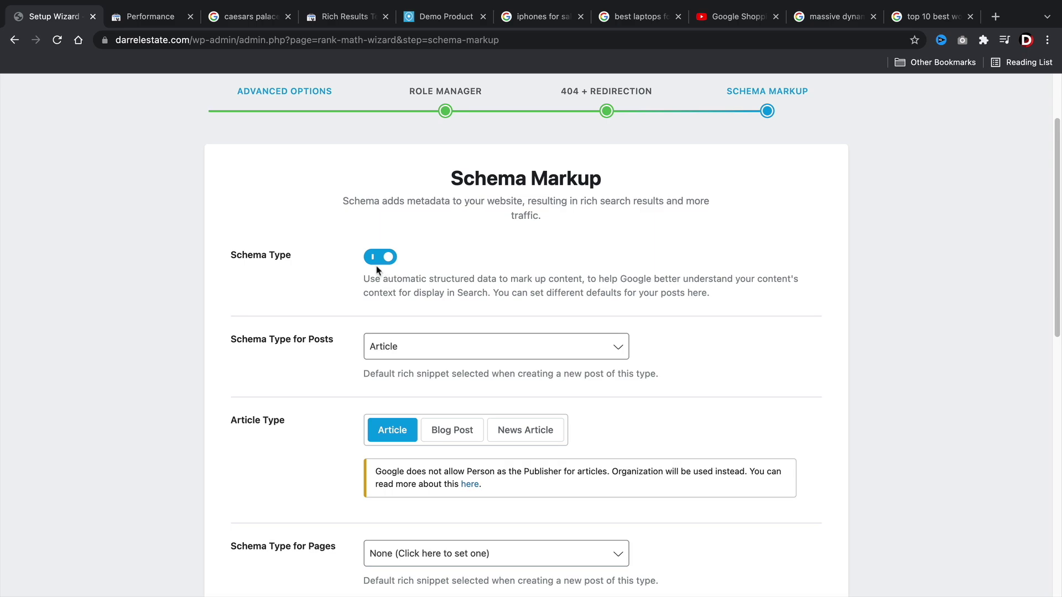
{"action": "scroll", "coordinate": [385, 254], "scroll_direction": "down", "scroll_amount": 3}
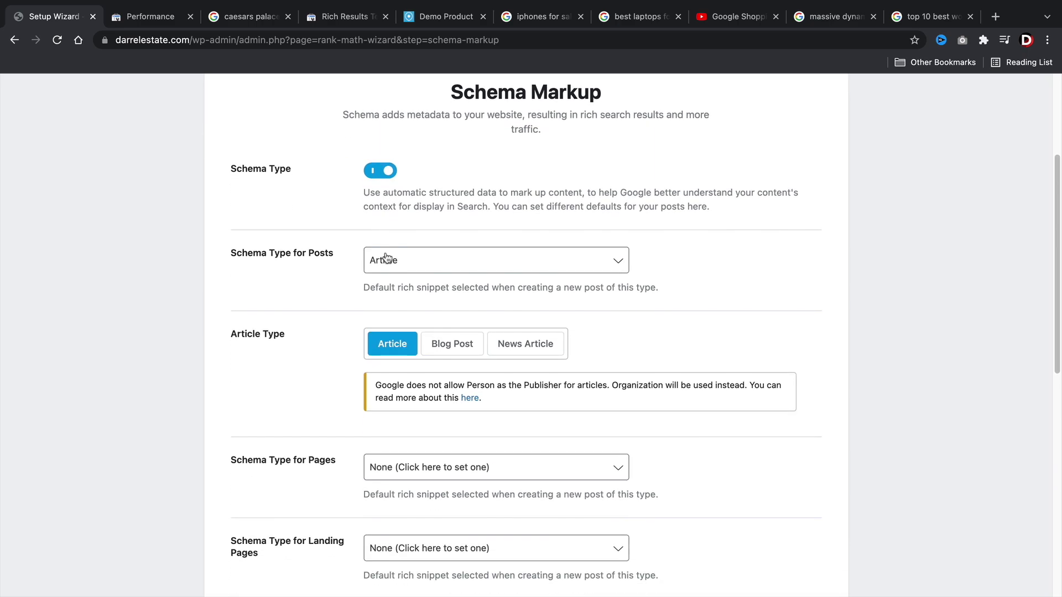
{"action": "left_click", "coordinate": [382, 262]}
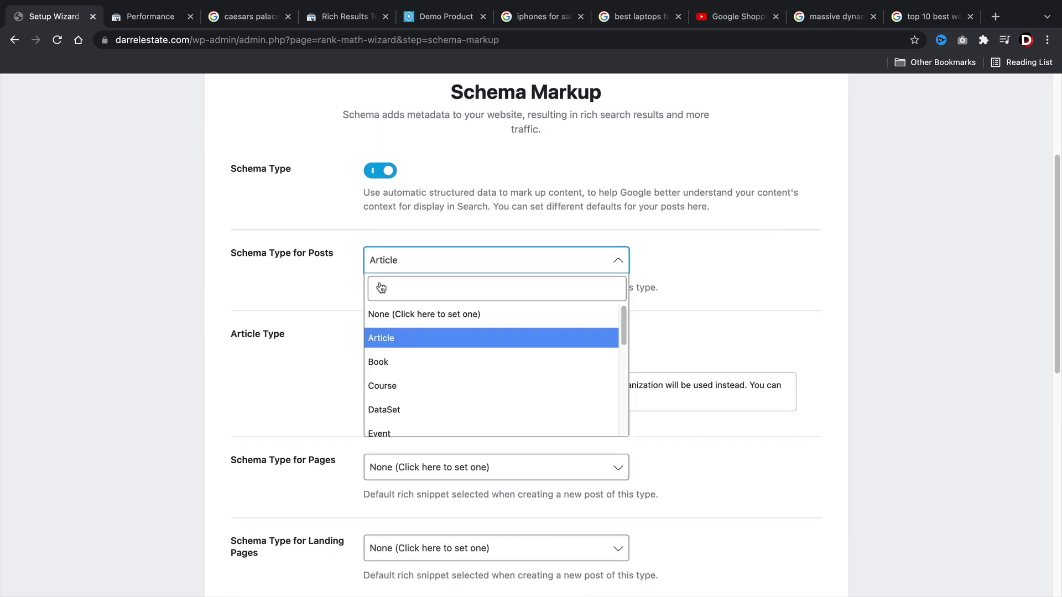
{"action": "scroll", "coordinate": [412, 365], "scroll_direction": "down", "scroll_amount": 1}
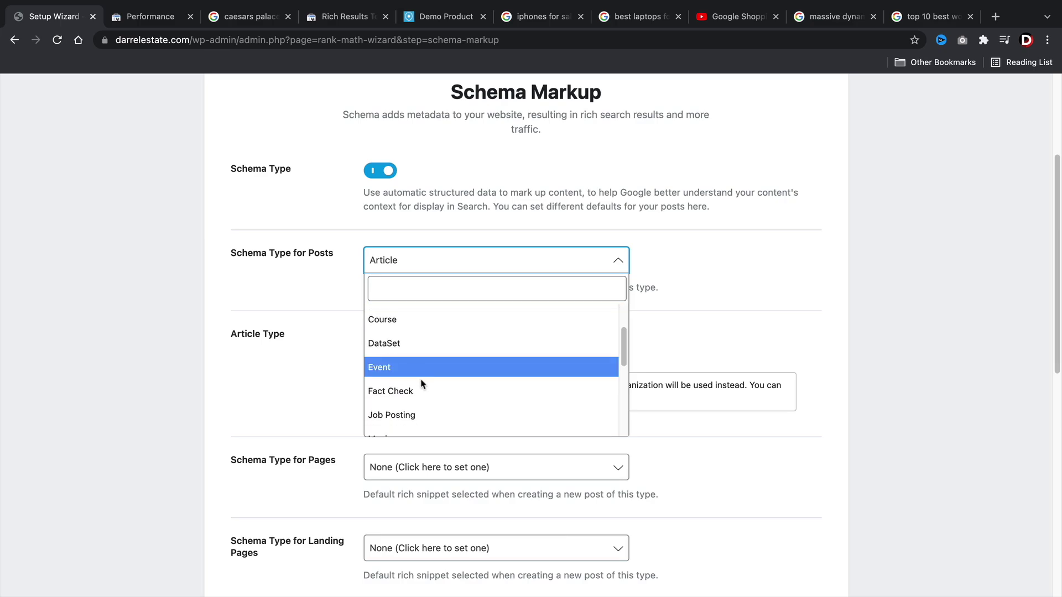
{"action": "scroll", "coordinate": [424, 382], "scroll_direction": "down", "scroll_amount": 5}
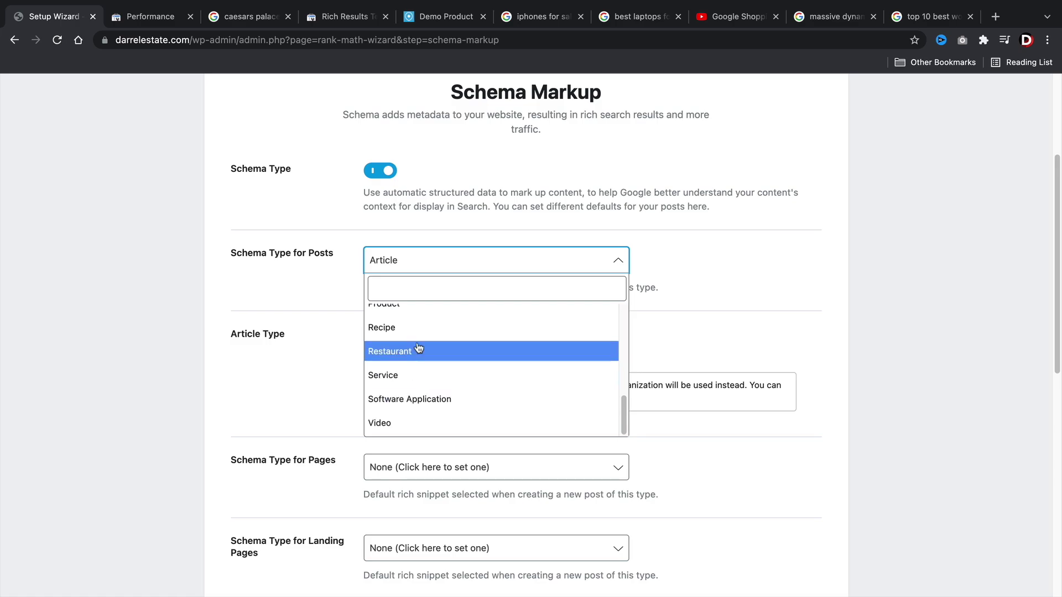
{"action": "scroll", "coordinate": [412, 337], "scroll_direction": "up", "scroll_amount": 1}
{"action": "scroll", "coordinate": [412, 337], "scroll_direction": "up", "scroll_amount": 4}
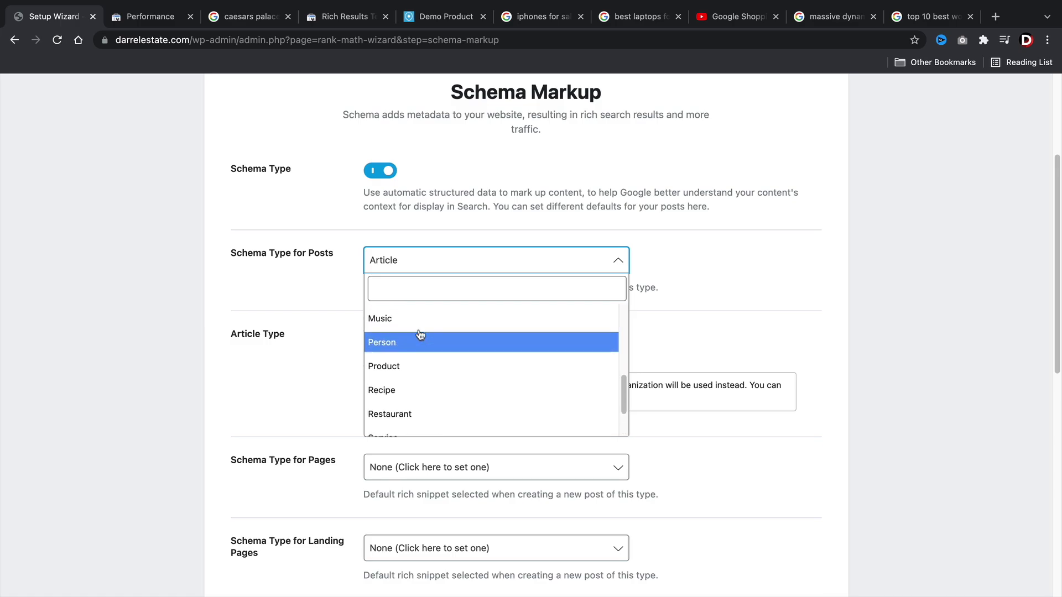
{"action": "scroll", "coordinate": [421, 340], "scroll_direction": "up", "scroll_amount": 3}
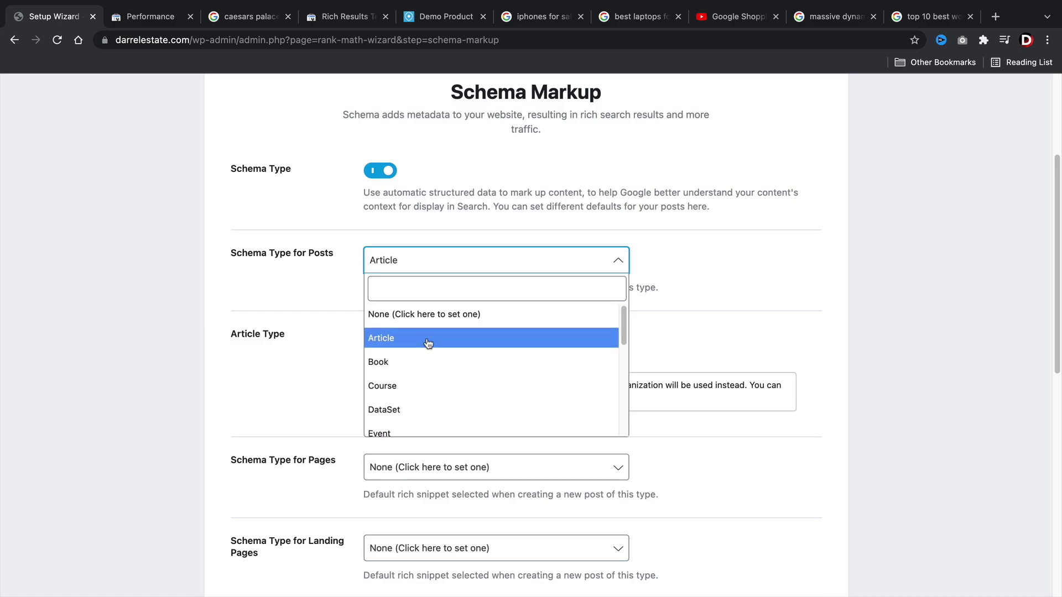
{"action": "left_click", "coordinate": [396, 339]}
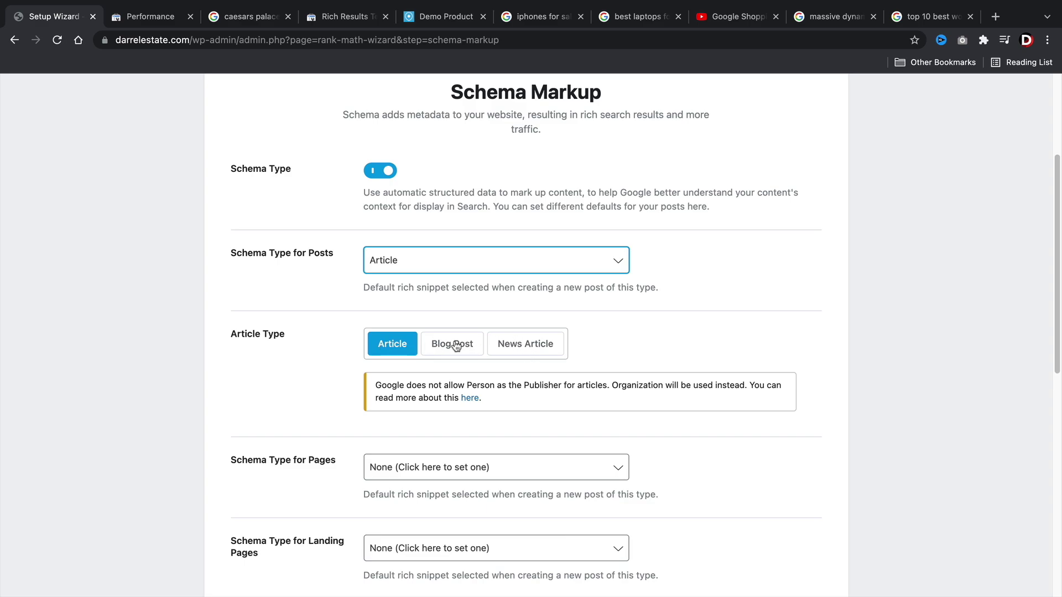
Try the Blog Post, Article and News Article options for the article type.
{"action": "left_click", "coordinate": [457, 347]}
{"action": "left_click", "coordinate": [410, 349]}
{"action": "left_click", "coordinate": [449, 348]}
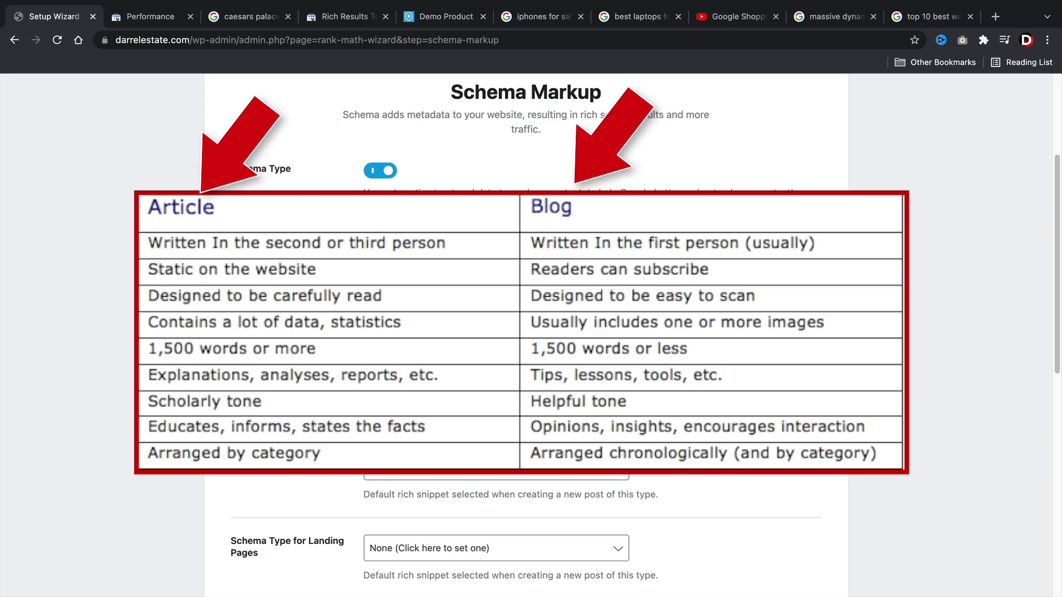
{"action": "left_click", "coordinate": [438, 346]}
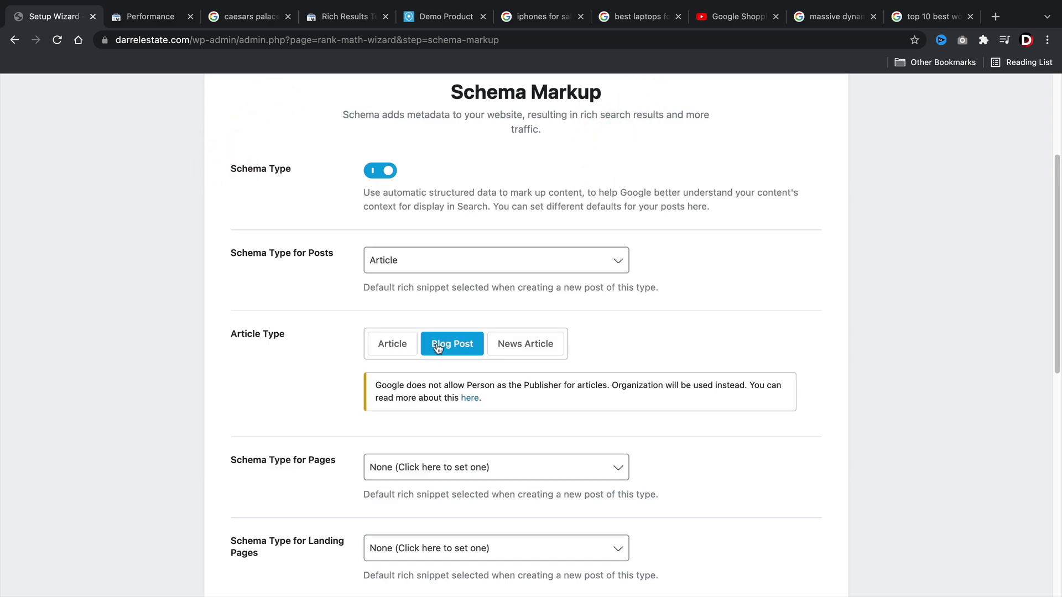
{"action": "left_click", "coordinate": [392, 348]}
{"action": "left_click", "coordinate": [530, 346]}
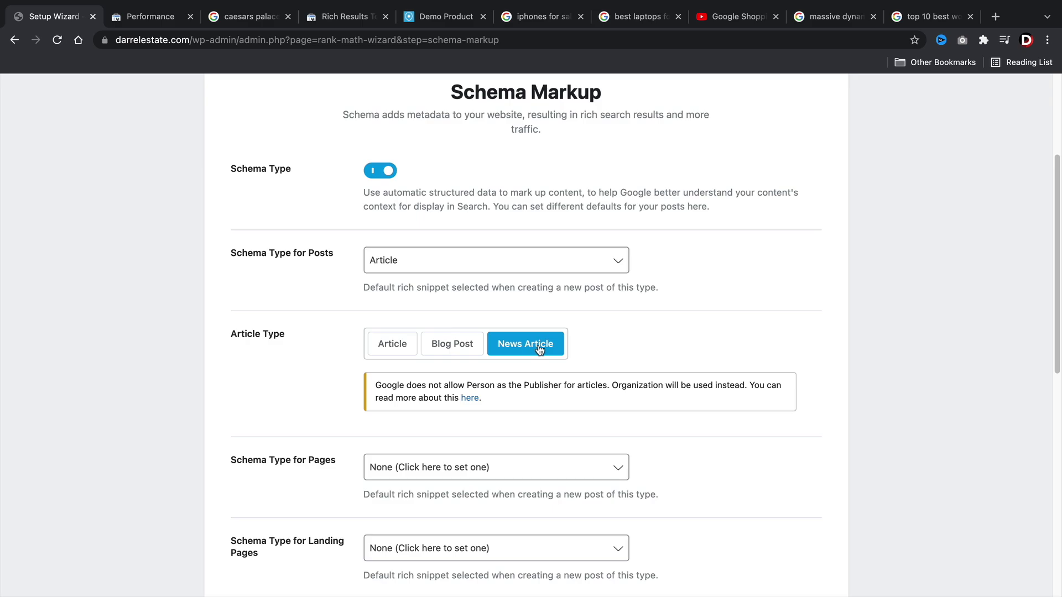
{"action": "scroll", "coordinate": [540, 350], "scroll_direction": "down", "scroll_amount": 3}
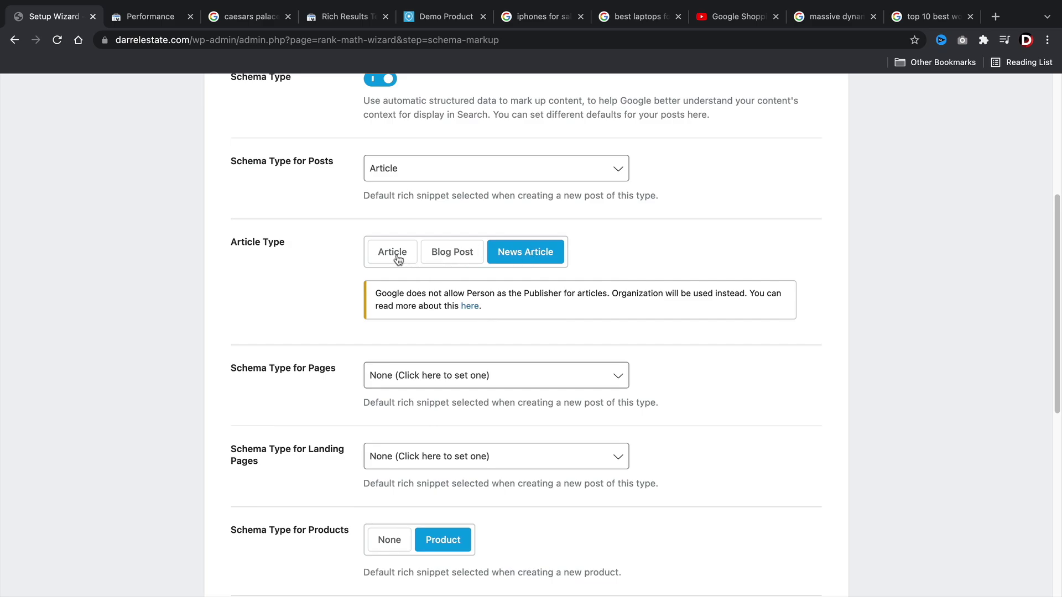
Reselect Article as the Posts schema and set the article type back to Article.
{"action": "left_click", "coordinate": [396, 175]}
{"action": "left_click", "coordinate": [395, 244]}
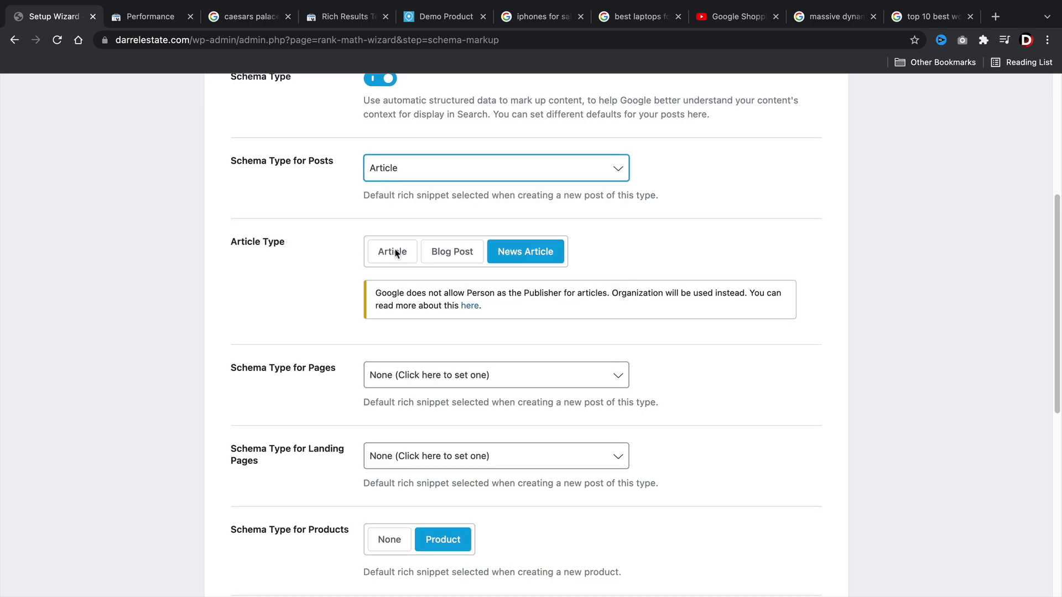
{"action": "left_click", "coordinate": [389, 255]}
{"action": "scroll", "coordinate": [320, 281], "scroll_direction": "down", "scroll_amount": 3}
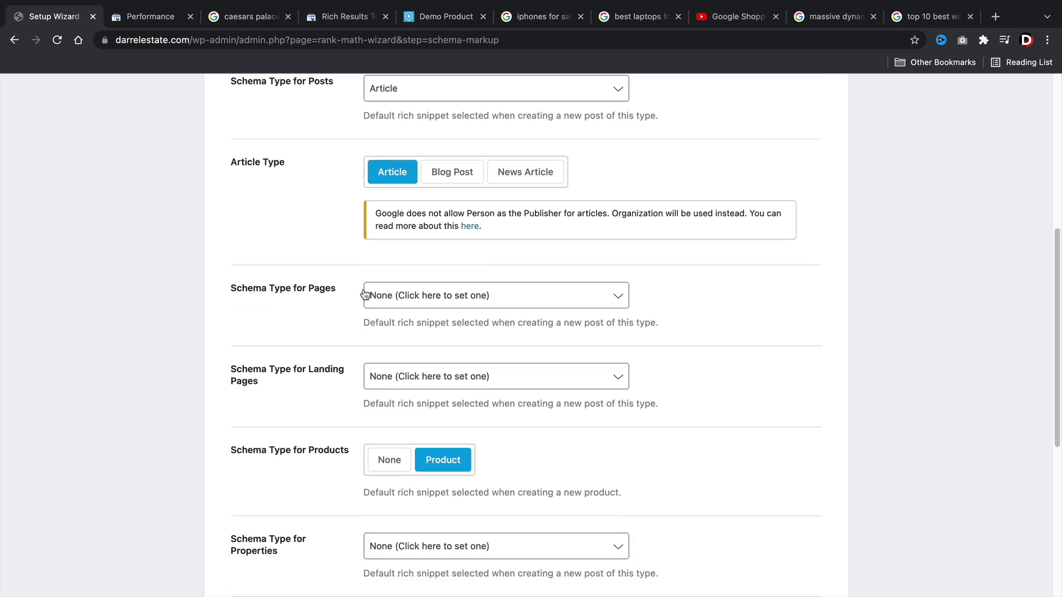
{"action": "scroll", "coordinate": [367, 286], "scroll_direction": "down", "scroll_amount": 2}
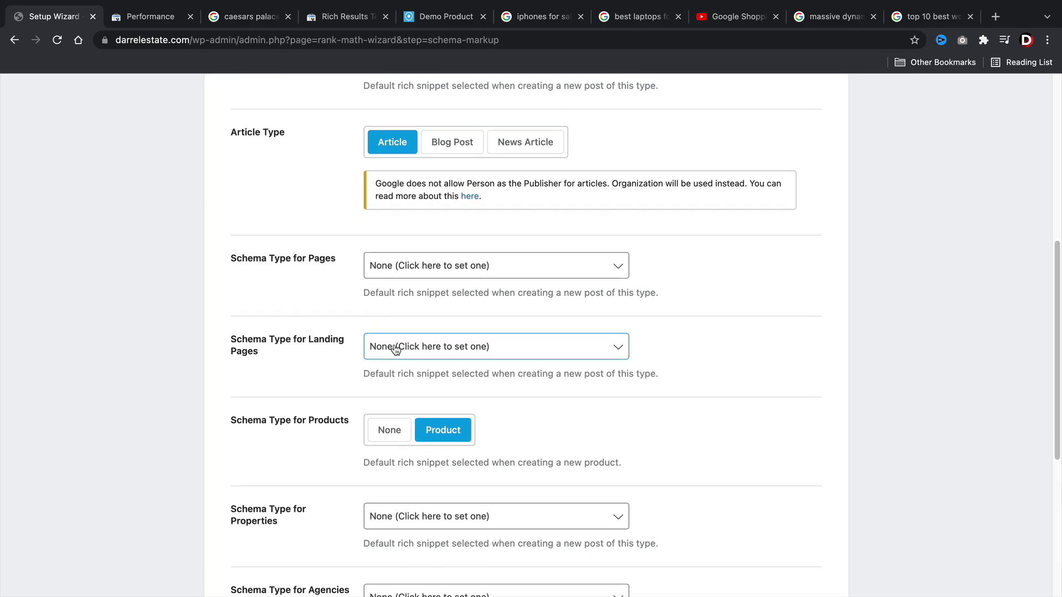
{"action": "scroll", "coordinate": [374, 347], "scroll_direction": "down", "scroll_amount": 8}
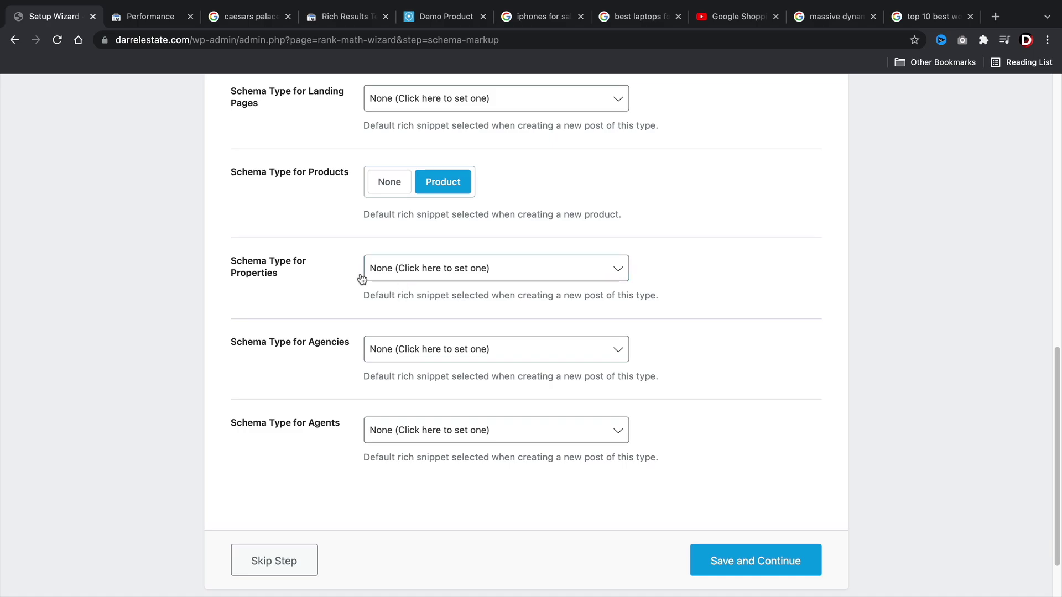
Choose Service as the default schema type for Properties.
{"action": "left_click", "coordinate": [428, 268]}
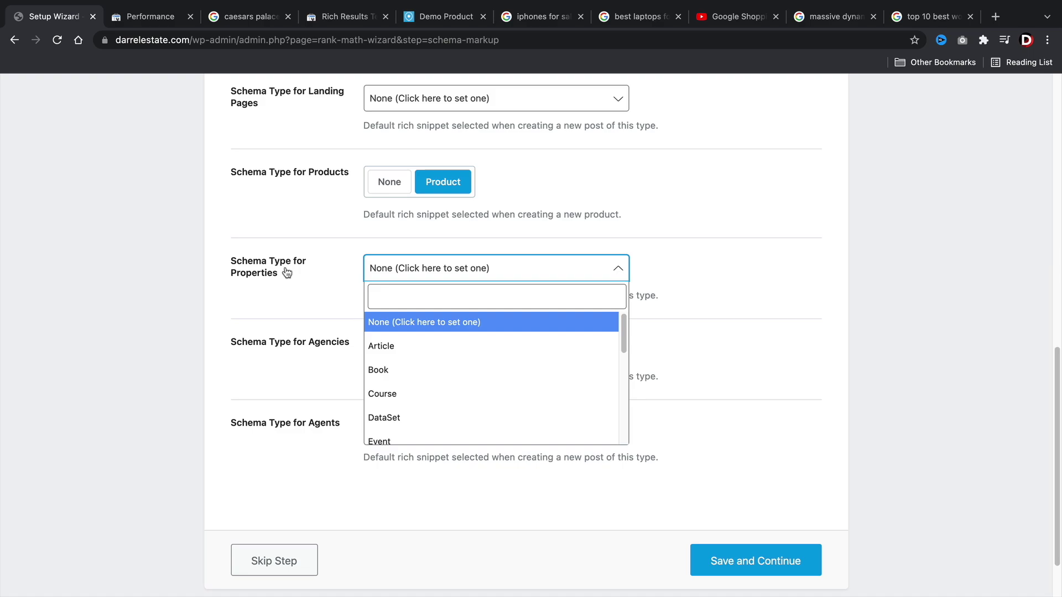
{"action": "scroll", "coordinate": [446, 371], "scroll_direction": "down", "scroll_amount": 1}
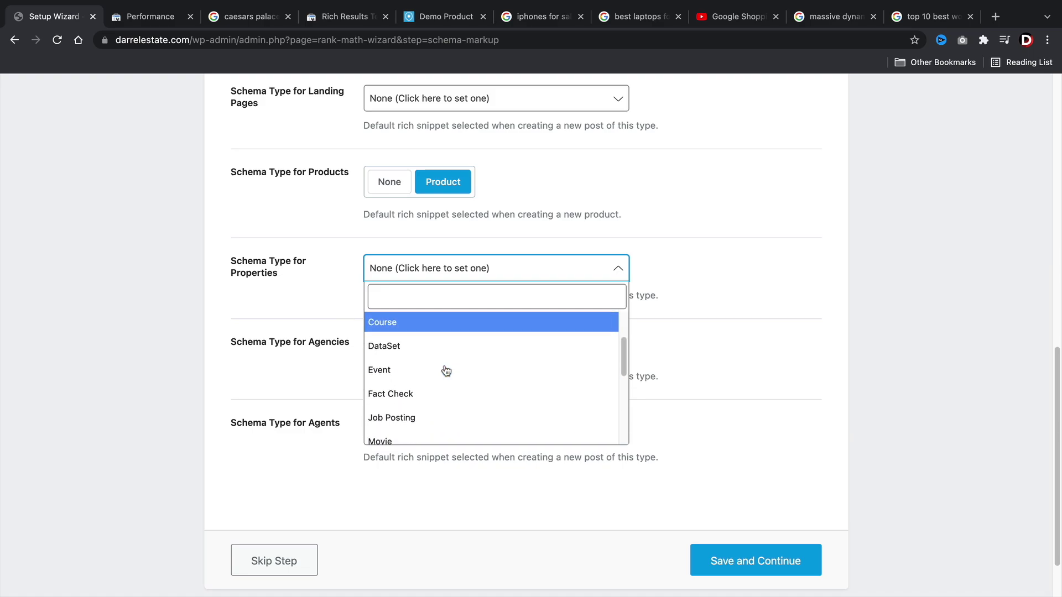
{"action": "scroll", "coordinate": [446, 371], "scroll_direction": "down", "scroll_amount": 3}
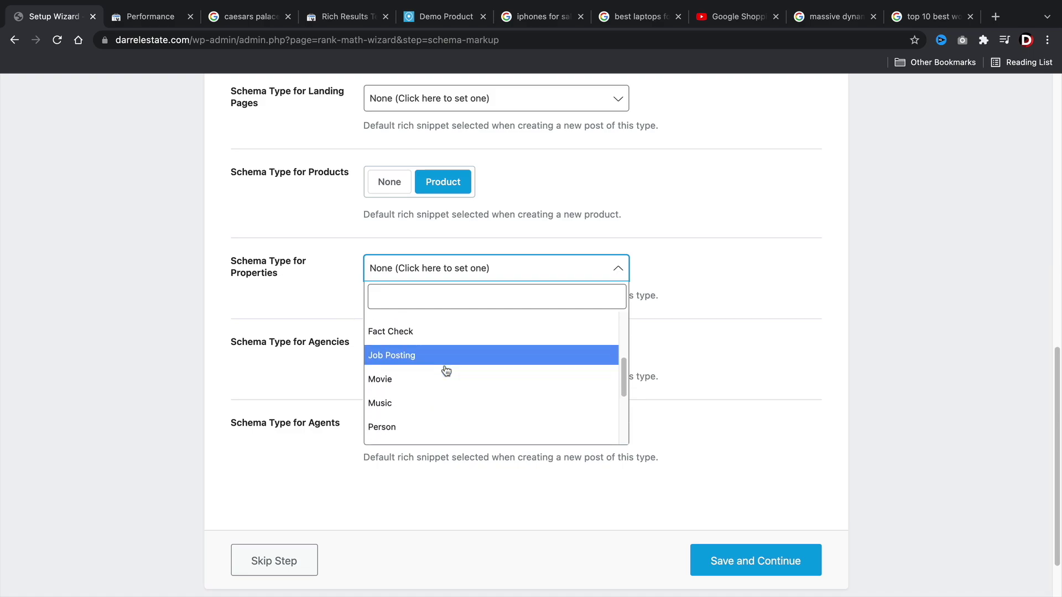
{"action": "scroll", "coordinate": [445, 371], "scroll_direction": "down", "scroll_amount": 4}
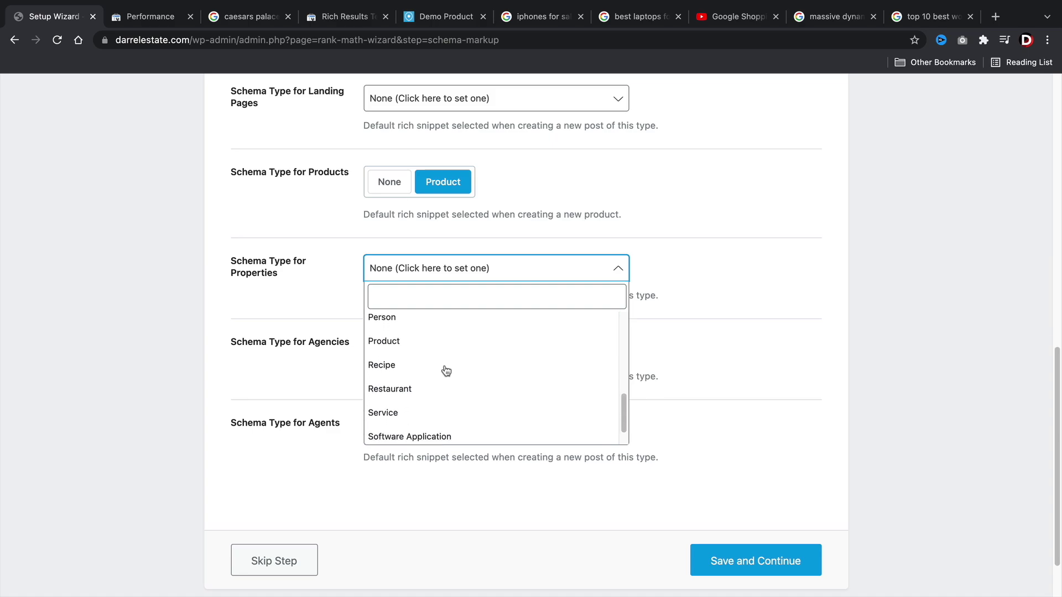
{"action": "scroll", "coordinate": [444, 382], "scroll_direction": "down", "scroll_amount": 1}
{"action": "left_click", "coordinate": [439, 396]}
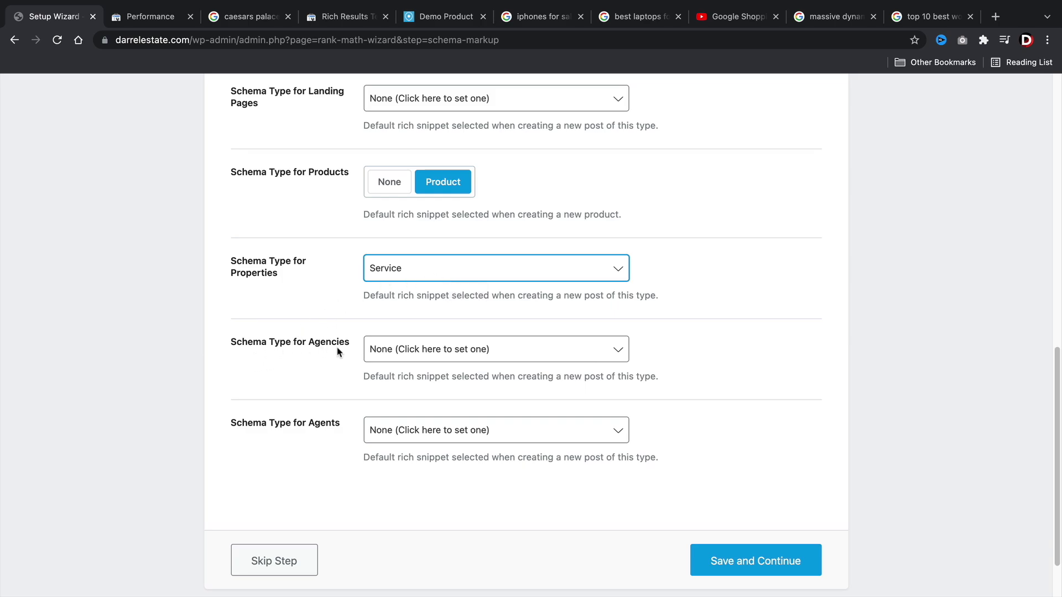
{"action": "scroll", "coordinate": [378, 353], "scroll_direction": "down", "scroll_amount": 2}
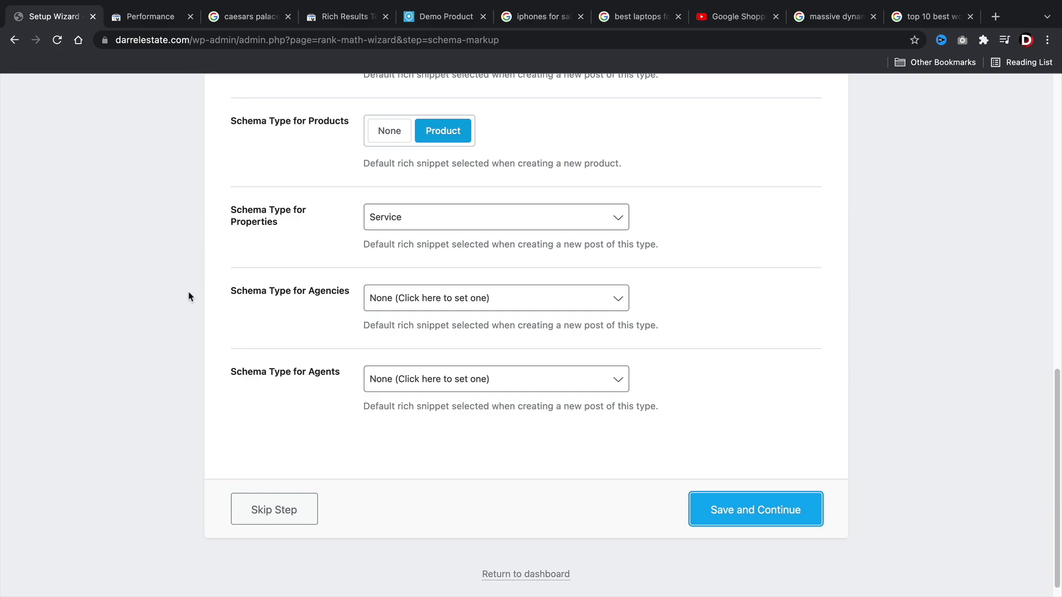
{"action": "left_click", "coordinate": [744, 517]}
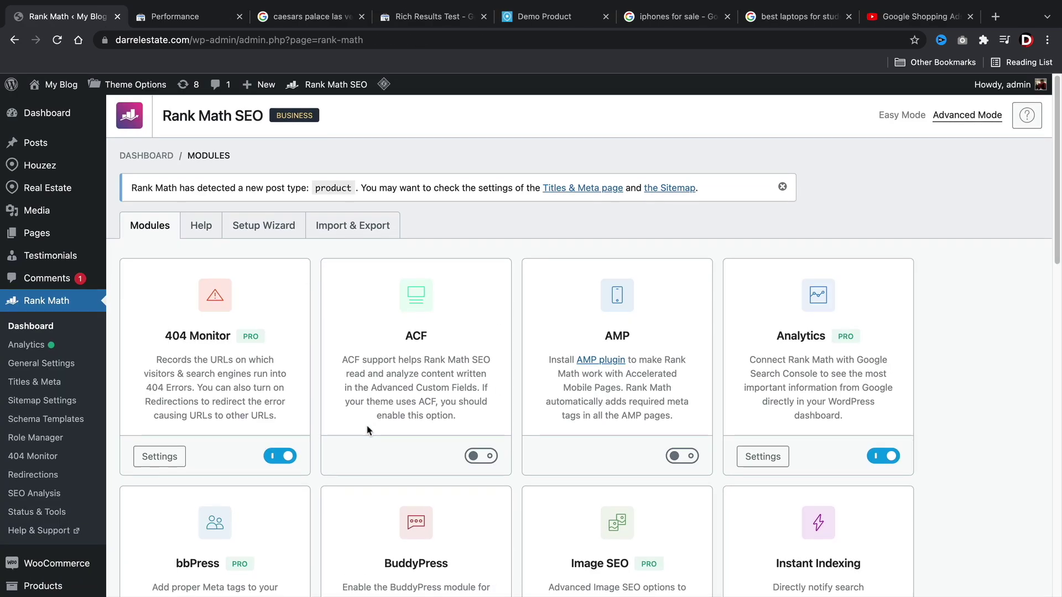
{"action": "scroll", "coordinate": [368, 431], "scroll_direction": "down", "scroll_amount": 3}
{"action": "scroll", "coordinate": [368, 430], "scroll_direction": "down", "scroll_amount": 2}
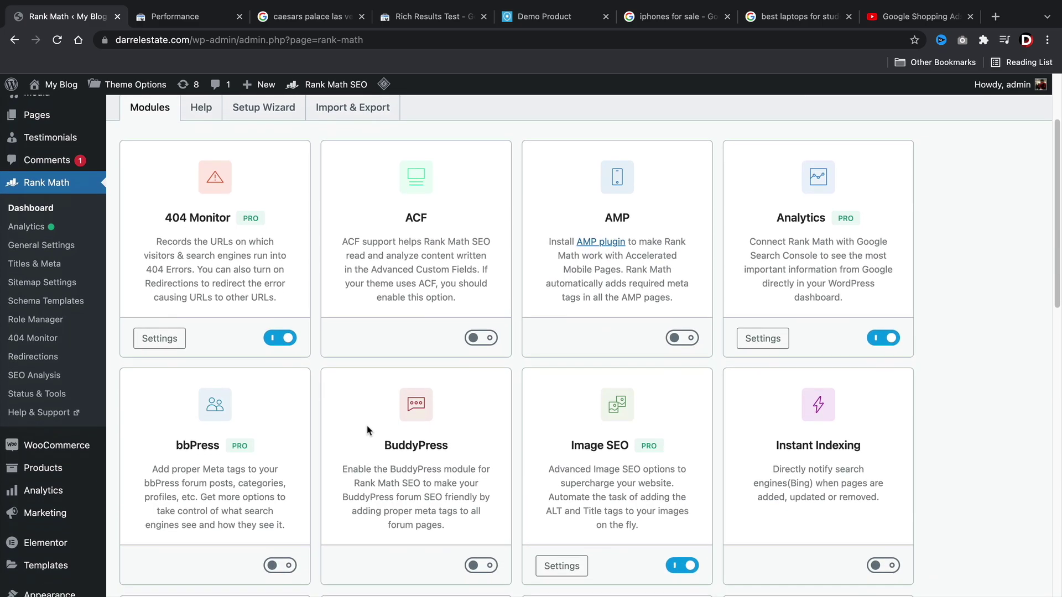
{"action": "scroll", "coordinate": [476, 325], "scroll_direction": "down", "scroll_amount": 1}
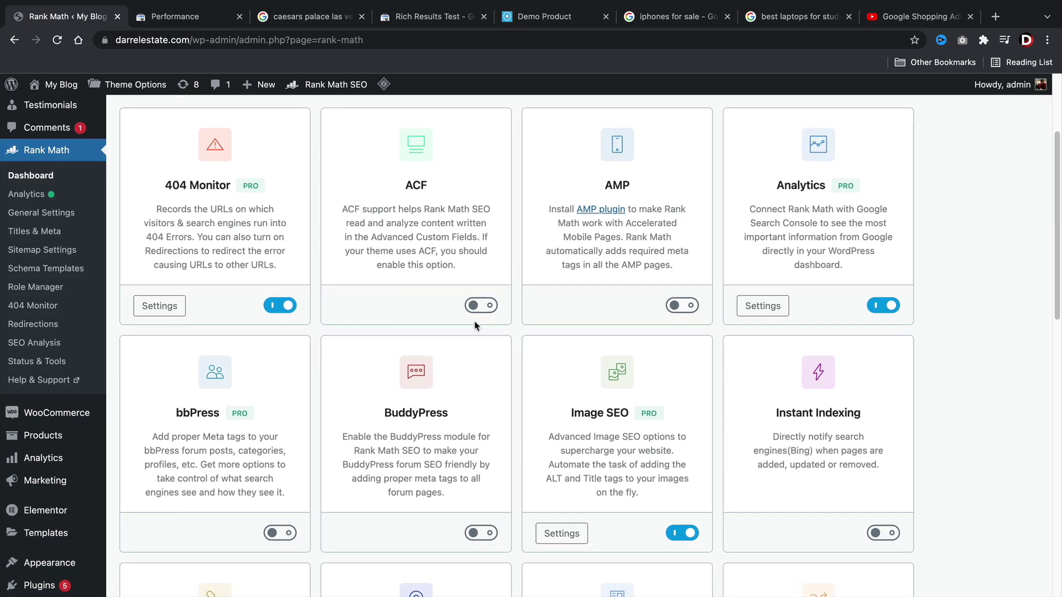
{"action": "left_click_drag", "start_coordinate": [242, 189], "coordinate": [257, 182]}
{"action": "left_click", "coordinate": [164, 308]}
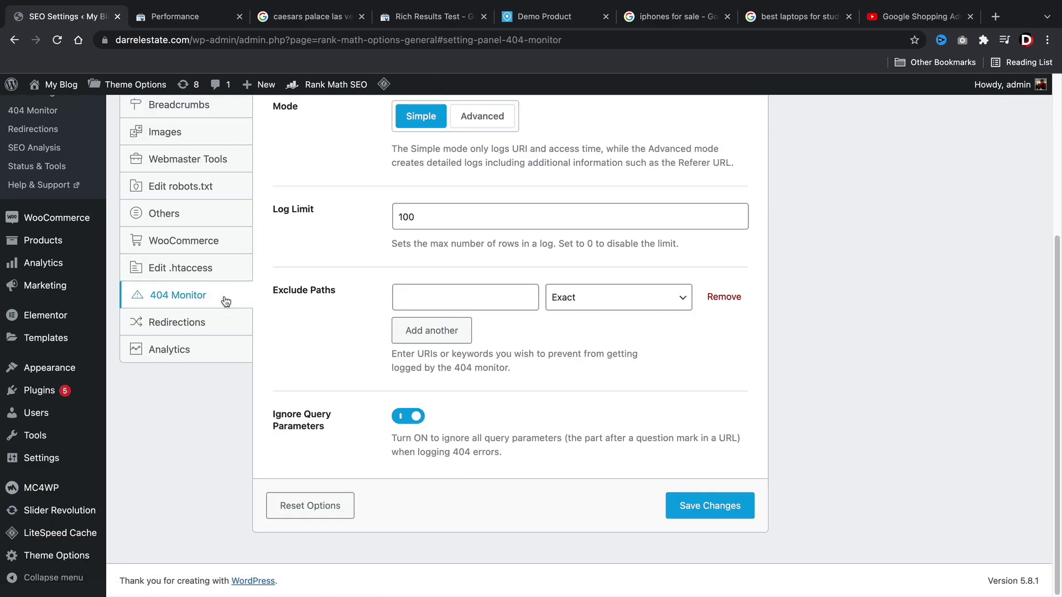
{"action": "scroll", "coordinate": [354, 332], "scroll_direction": "up", "scroll_amount": 3}
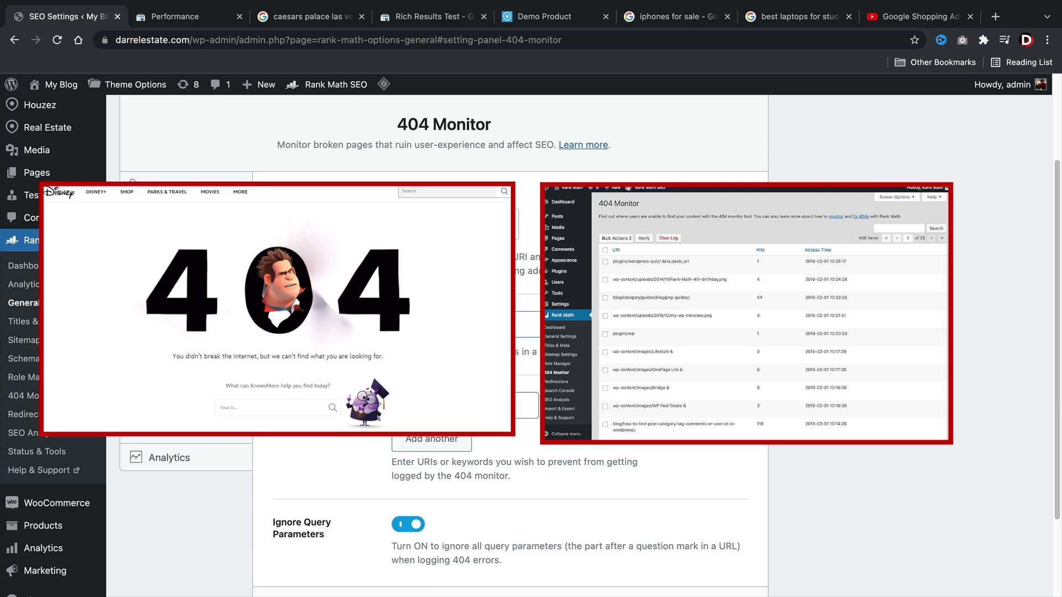
{"action": "scroll", "coordinate": [474, 401], "scroll_direction": "down", "scroll_amount": 1}
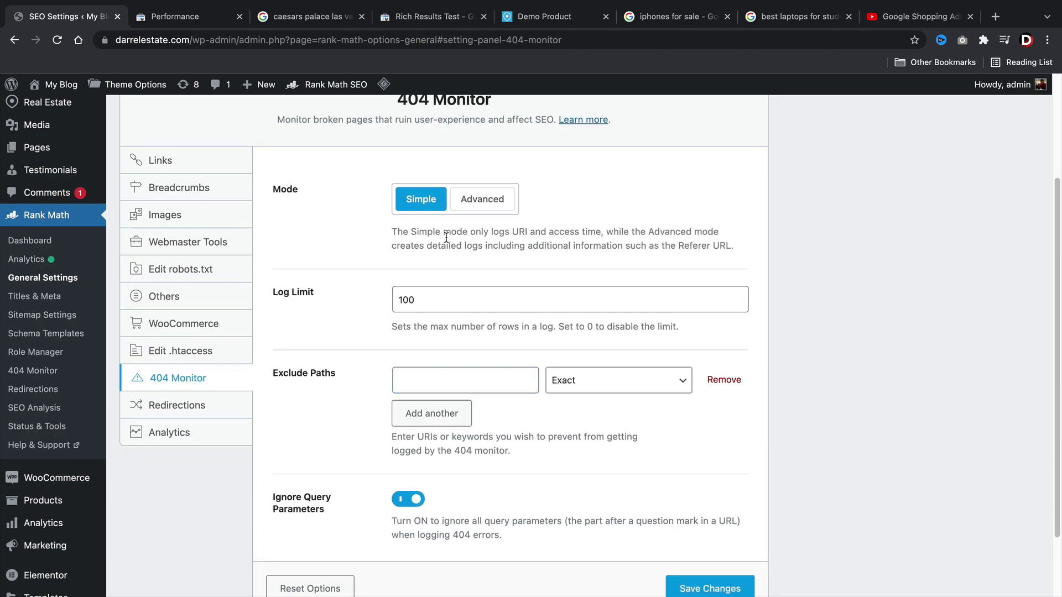
{"action": "scroll", "coordinate": [467, 109], "scroll_direction": "up", "scroll_amount": 1}
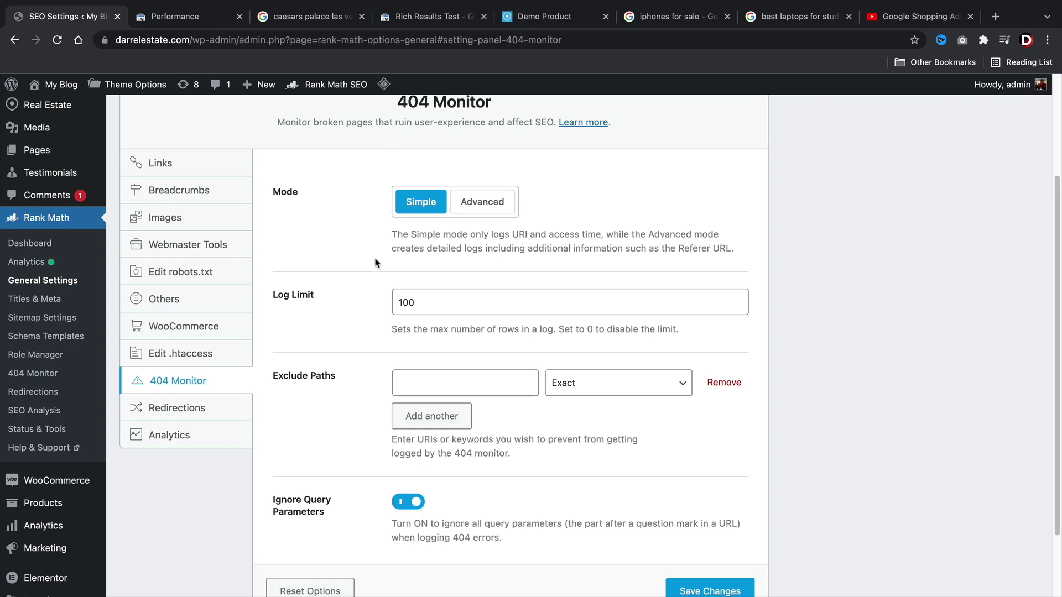
{"action": "scroll", "coordinate": [386, 310], "scroll_direction": "down", "scroll_amount": 1}
{"action": "scroll", "coordinate": [387, 317], "scroll_direction": "down", "scroll_amount": 1}
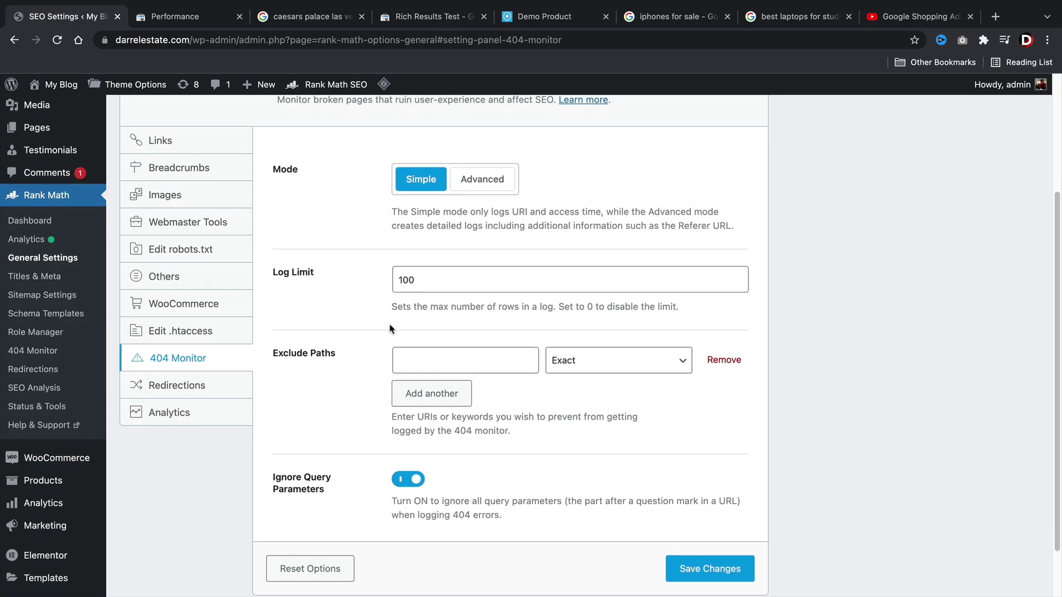
{"action": "scroll", "coordinate": [359, 330], "scroll_direction": "up", "scroll_amount": 1}
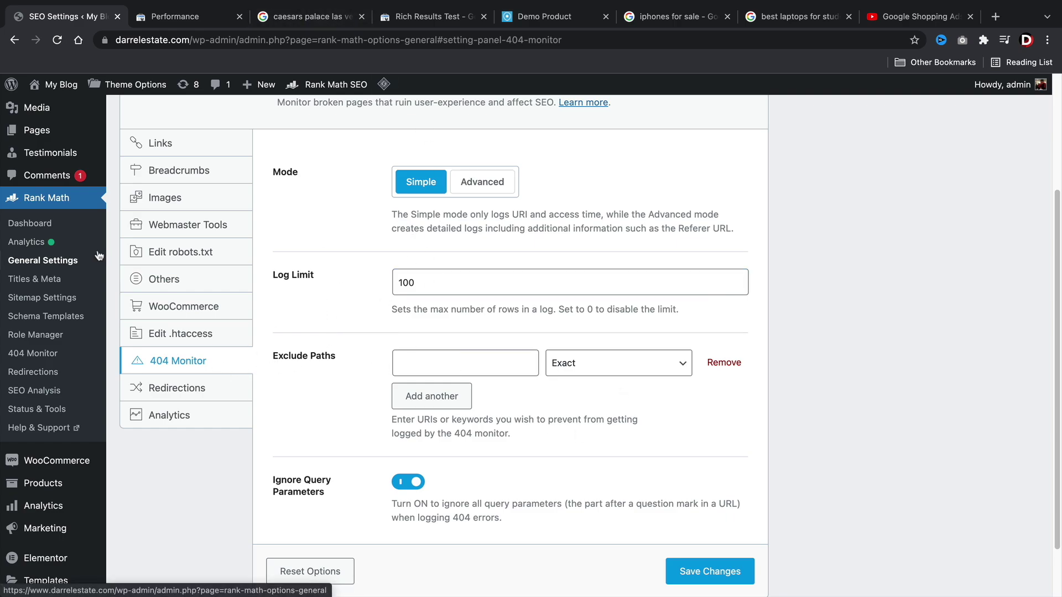
{"action": "left_click", "coordinate": [49, 226]}
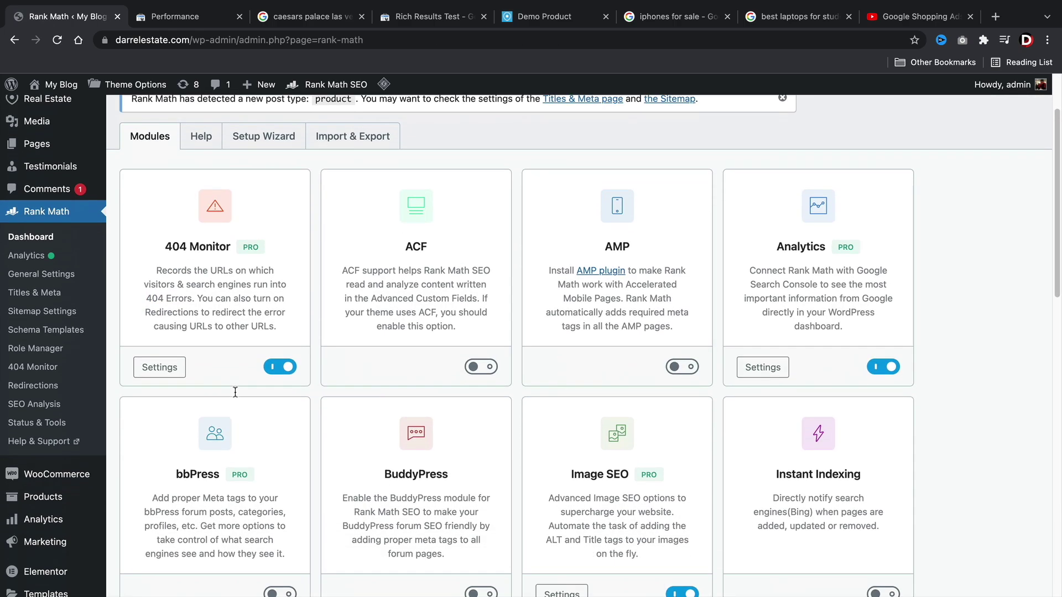
{"action": "left_click", "coordinate": [765, 367]}
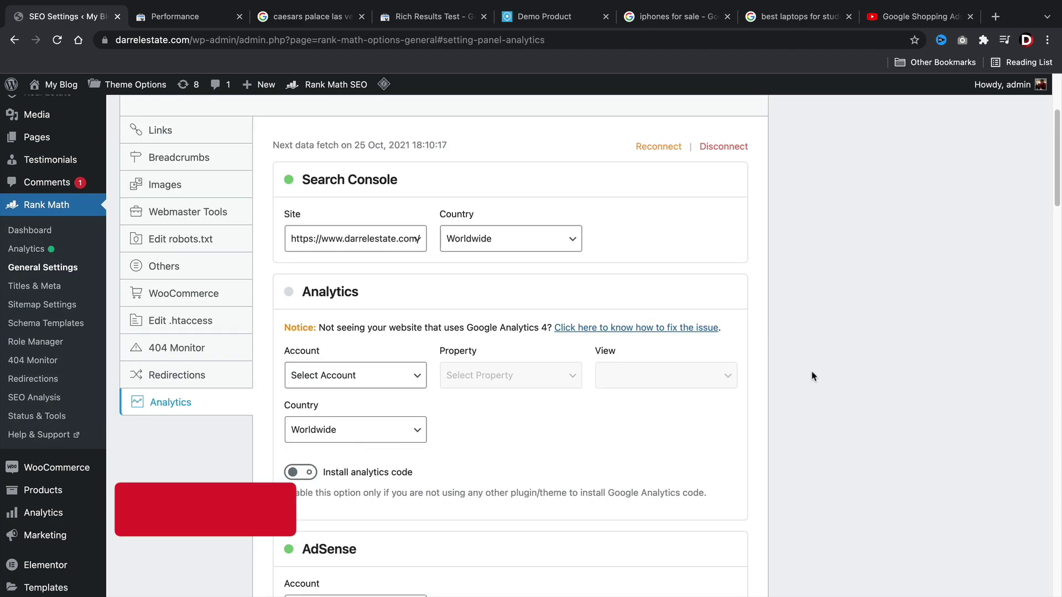
{"action": "left_click", "coordinate": [396, 243]}
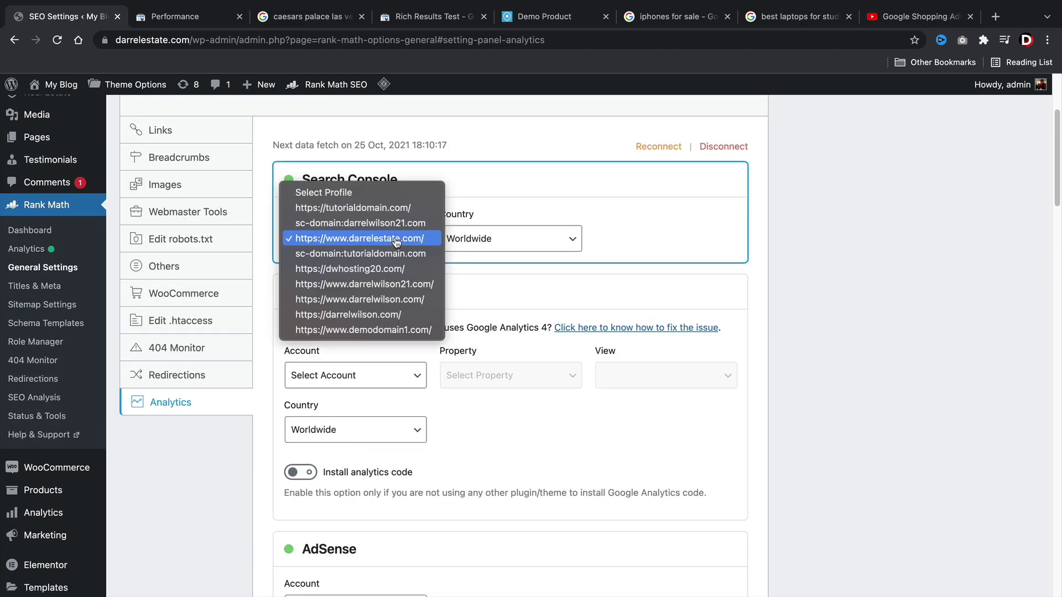
{"action": "left_click", "coordinate": [397, 240]}
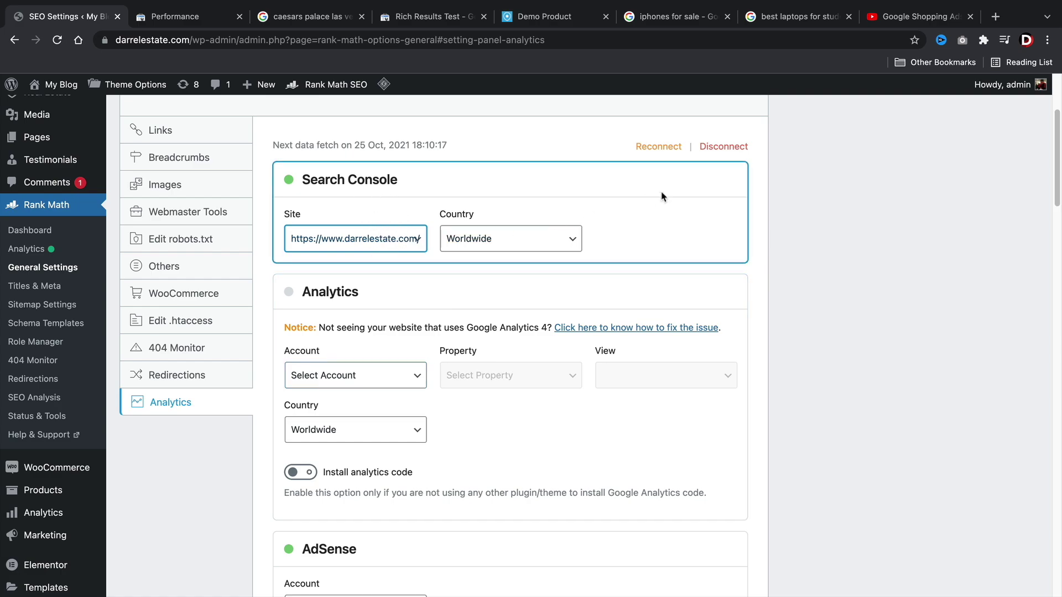
{"action": "left_click", "coordinate": [663, 148]}
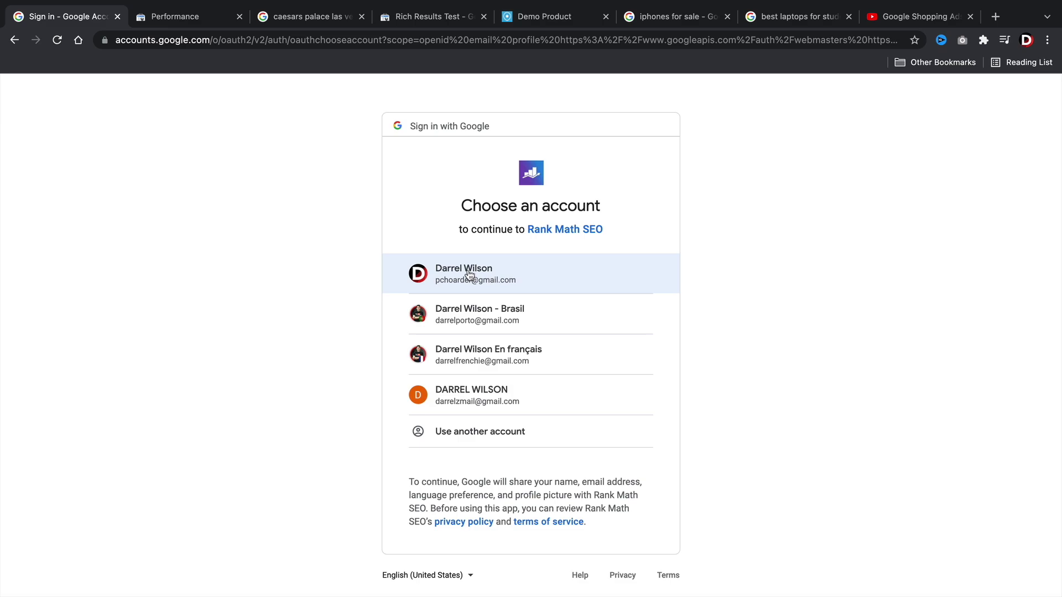
Sign in with the first listed Google account in the account chooser.
{"action": "left_click", "coordinate": [460, 271]}
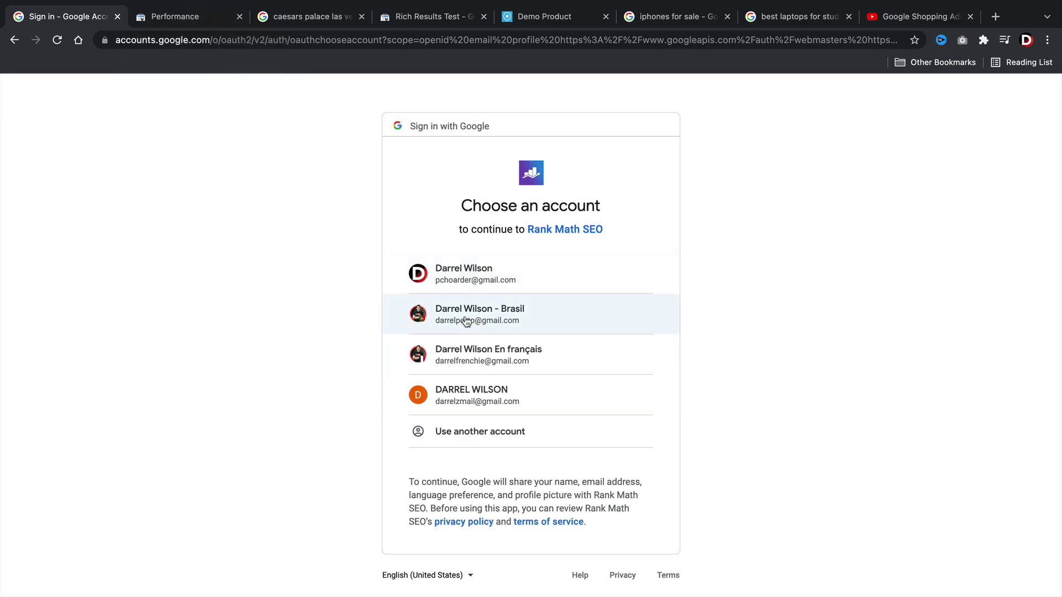
{"action": "left_click", "coordinate": [189, 18]}
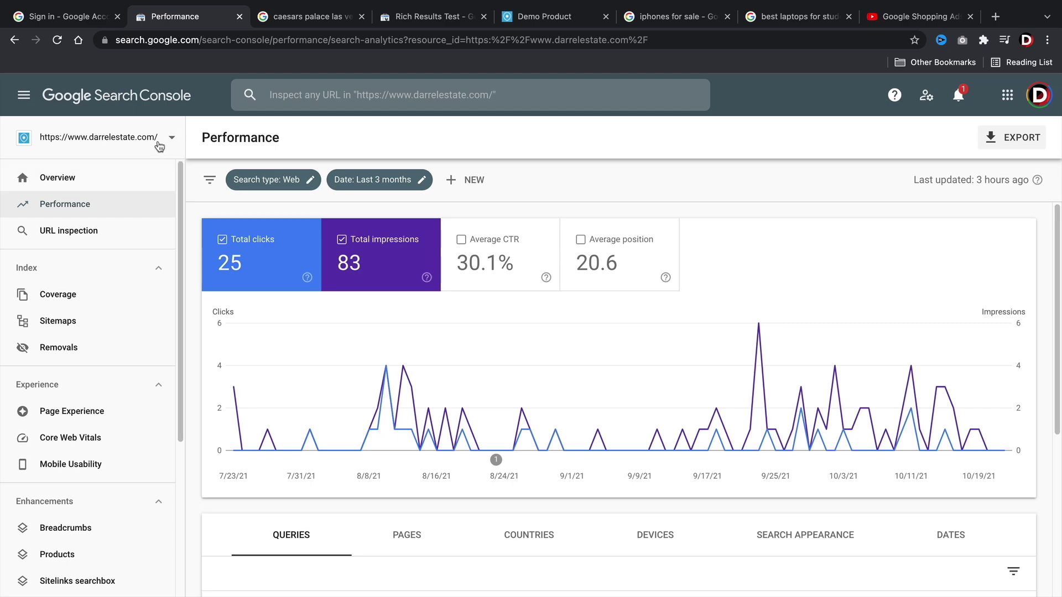
{"action": "left_click", "coordinate": [81, 18]}
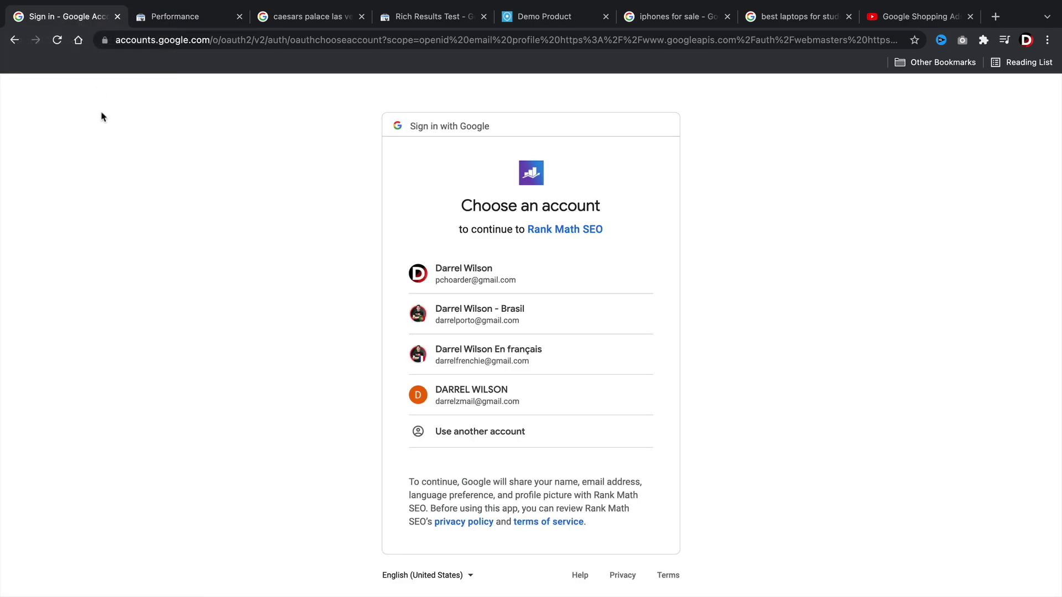
{"action": "left_click", "coordinate": [457, 273]}
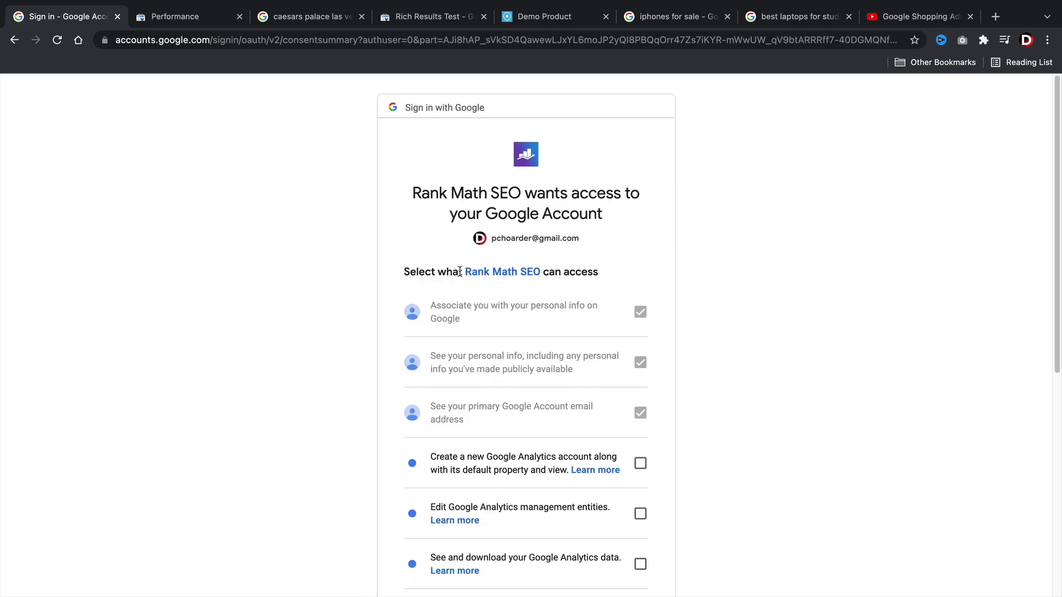
Grant the three Google Analytics permissions plus Search Console and site-list management, then continue.
{"action": "scroll", "coordinate": [691, 325], "scroll_direction": "down", "scroll_amount": 3}
{"action": "left_click", "coordinate": [640, 288]}
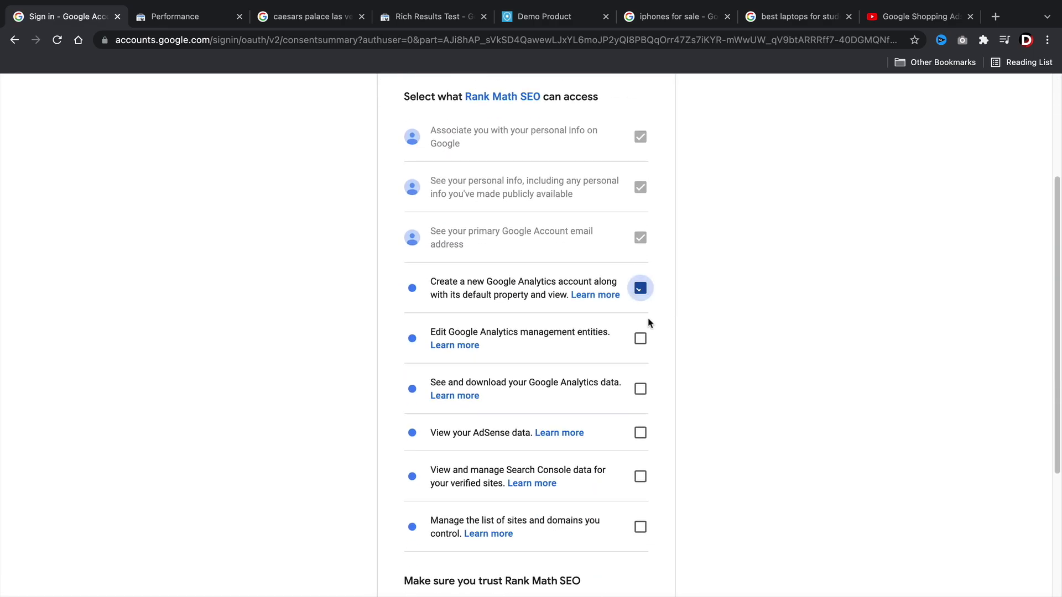
{"action": "left_click", "coordinate": [640, 338]}
{"action": "left_click", "coordinate": [640, 389]}
{"action": "scroll", "coordinate": [637, 376], "scroll_direction": "down", "scroll_amount": 1}
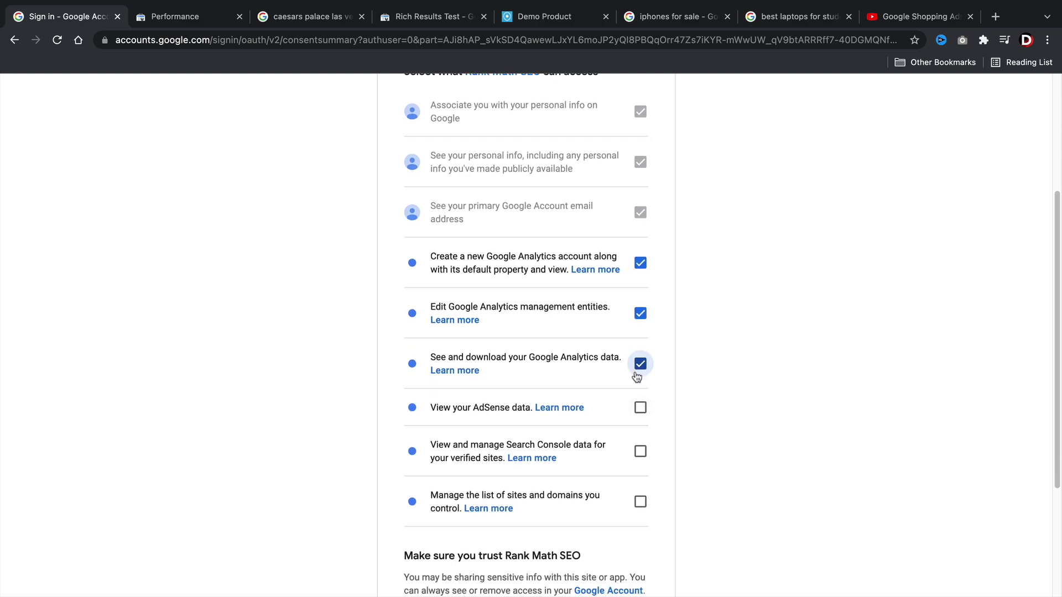
{"action": "left_click", "coordinate": [640, 451]}
{"action": "left_click", "coordinate": [640, 502]}
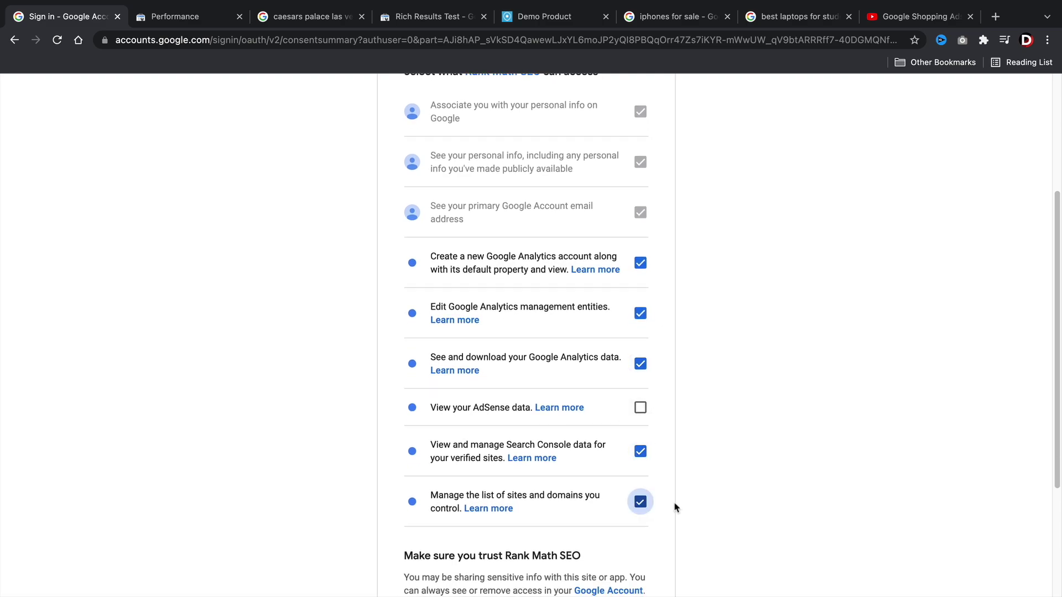
{"action": "scroll", "coordinate": [676, 503], "scroll_direction": "down", "scroll_amount": 3}
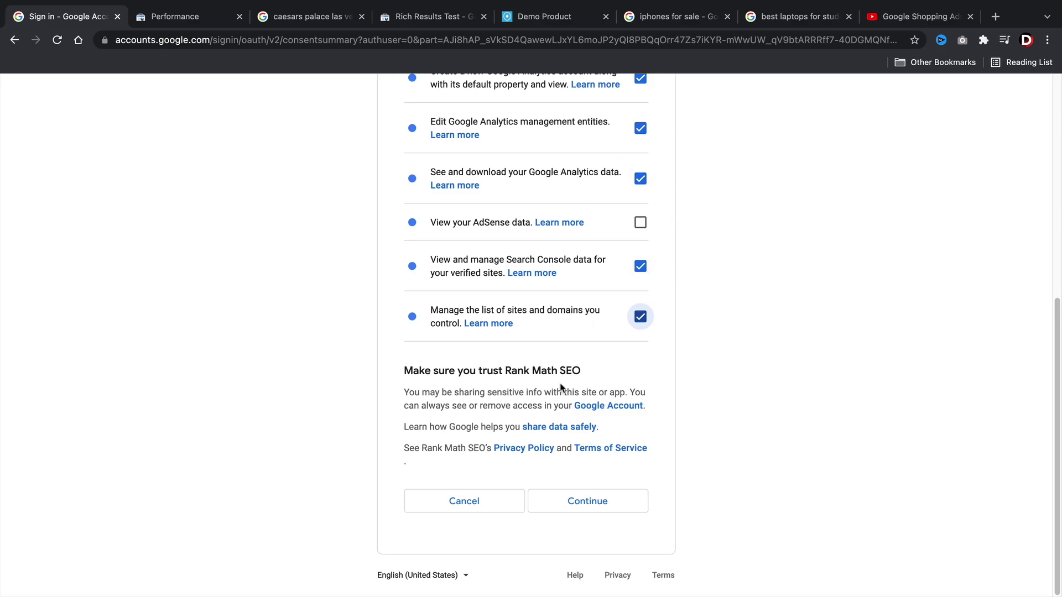
{"action": "left_click", "coordinate": [609, 504]}
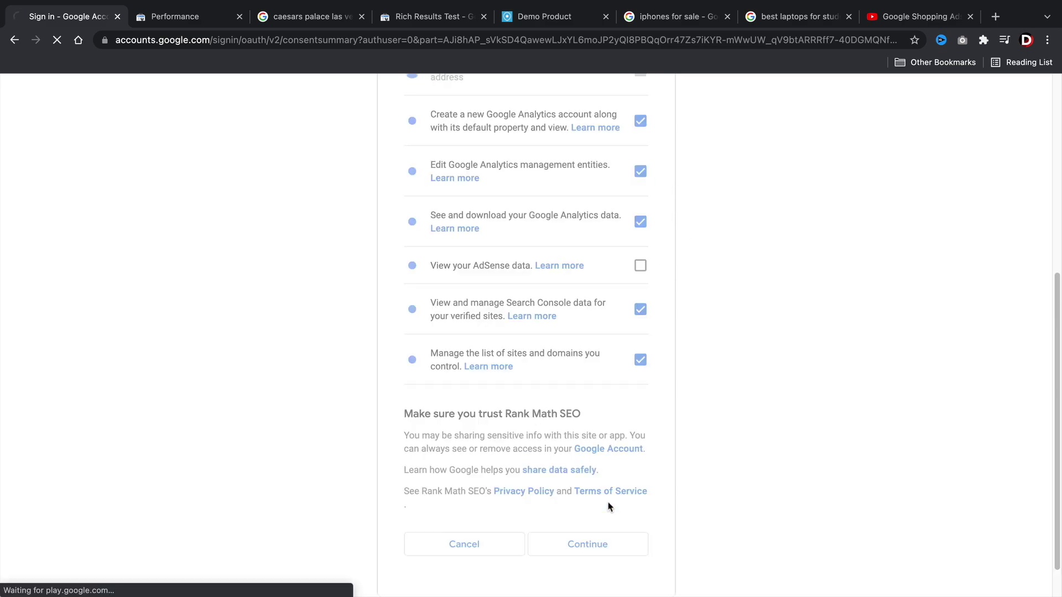
{"action": "scroll", "coordinate": [765, 324], "scroll_direction": "down", "scroll_amount": 3}
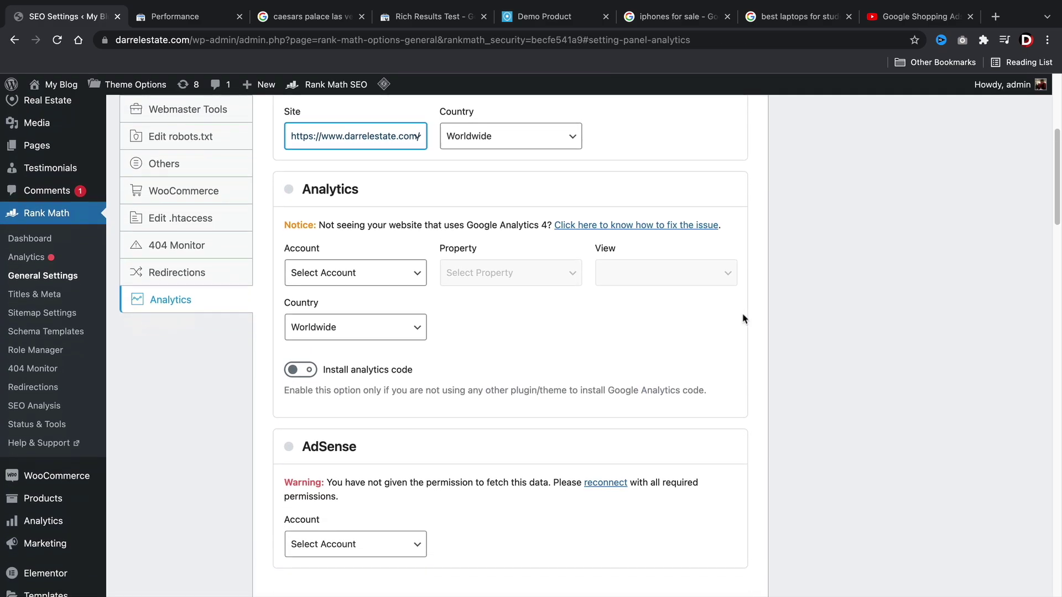
{"action": "left_click", "coordinate": [376, 277]}
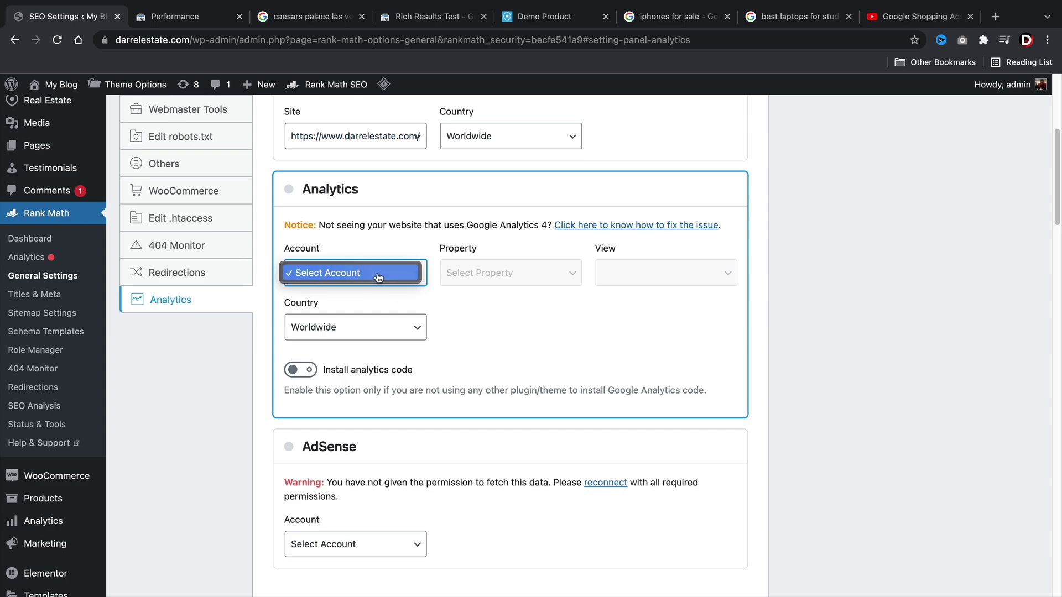
{"action": "left_click", "coordinate": [379, 277]}
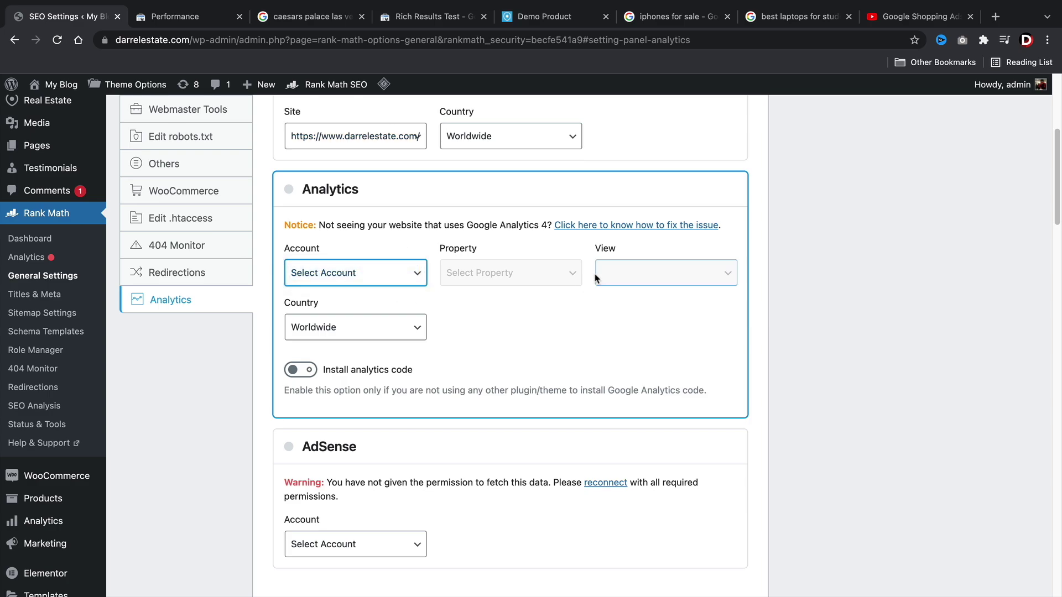
{"action": "scroll", "coordinate": [437, 331], "scroll_direction": "down", "scroll_amount": 5}
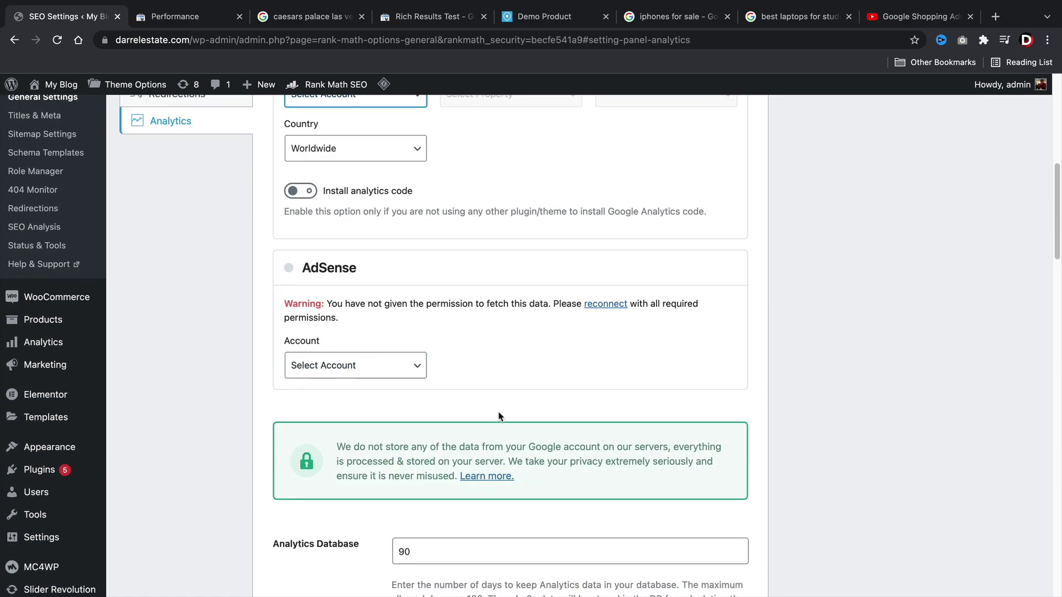
{"action": "scroll", "coordinate": [498, 415], "scroll_direction": "down", "scroll_amount": 10}
{"action": "scroll", "coordinate": [500, 416], "scroll_direction": "down", "scroll_amount": 3}
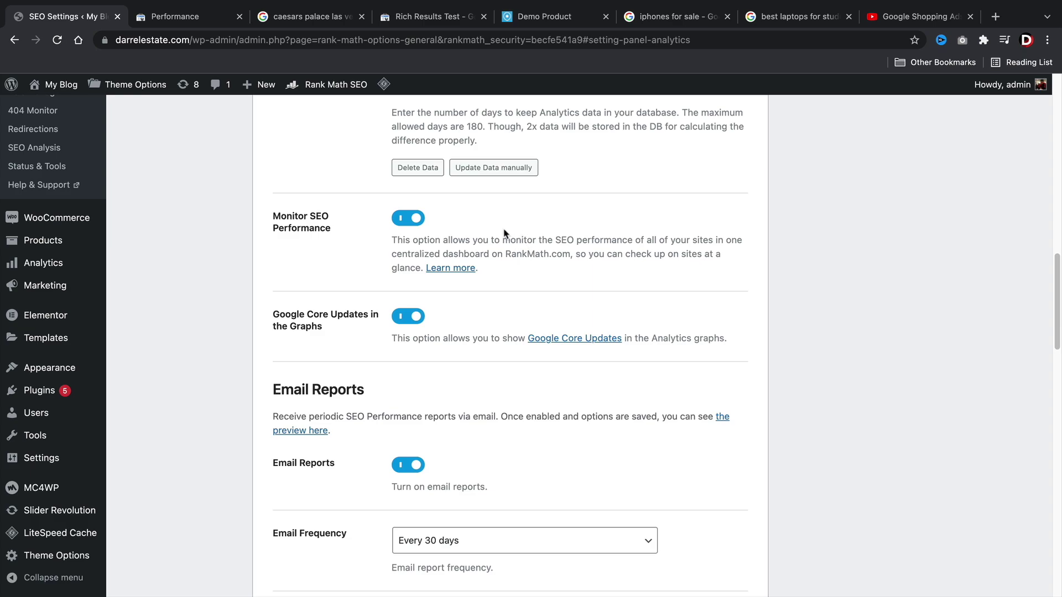
{"action": "scroll", "coordinate": [430, 235], "scroll_direction": "down", "scroll_amount": 3}
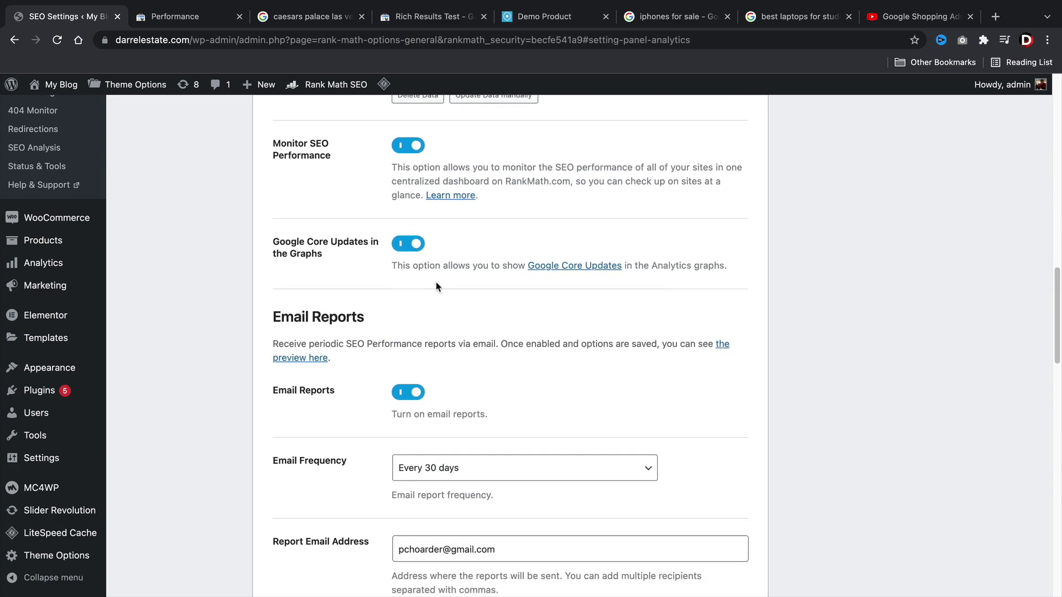
{"action": "scroll", "coordinate": [437, 287], "scroll_direction": "down", "scroll_amount": 3}
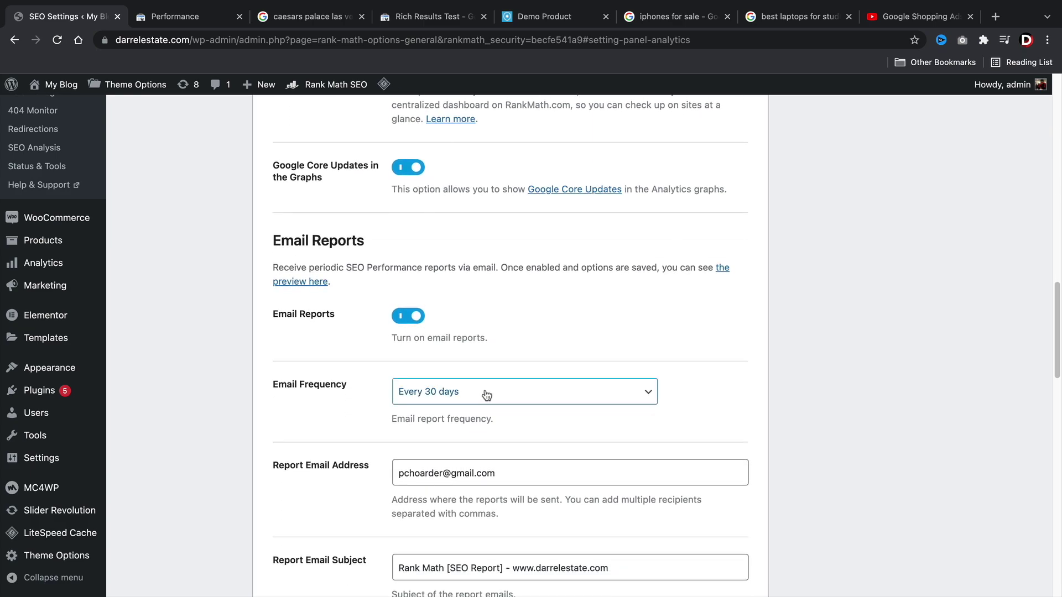
{"action": "scroll", "coordinate": [495, 395], "scroll_direction": "down", "scroll_amount": 8}
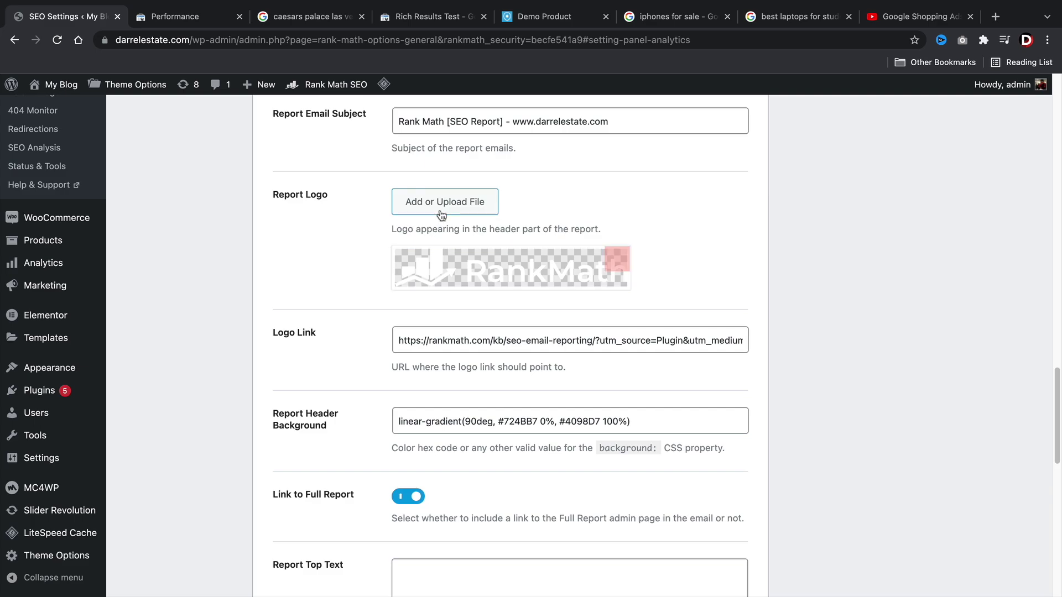
{"action": "scroll", "coordinate": [395, 352], "scroll_direction": "down", "scroll_amount": 9}
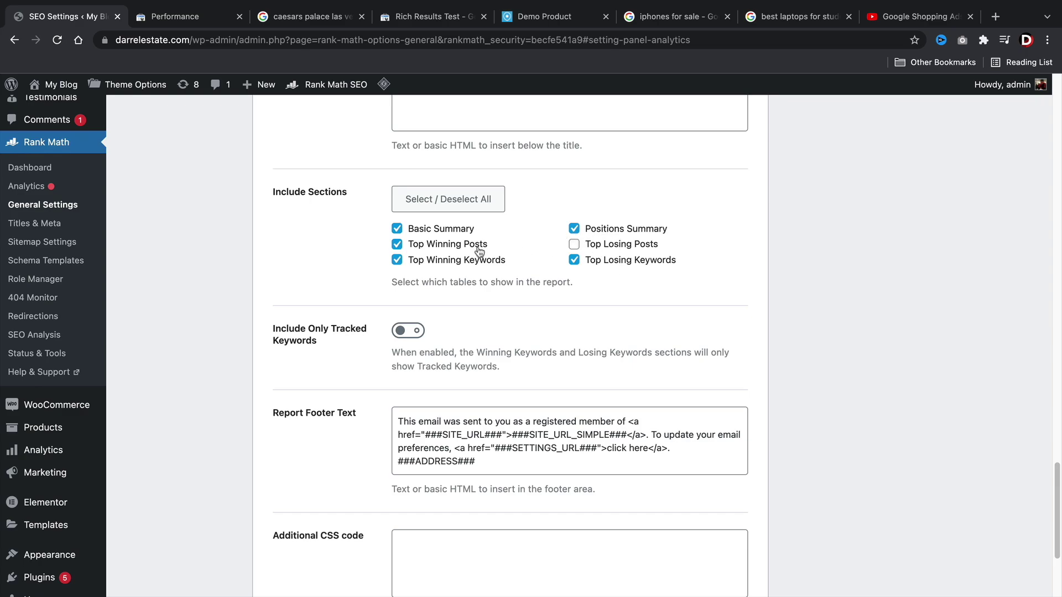
{"action": "scroll", "coordinate": [388, 372], "scroll_direction": "down", "scroll_amount": 5}
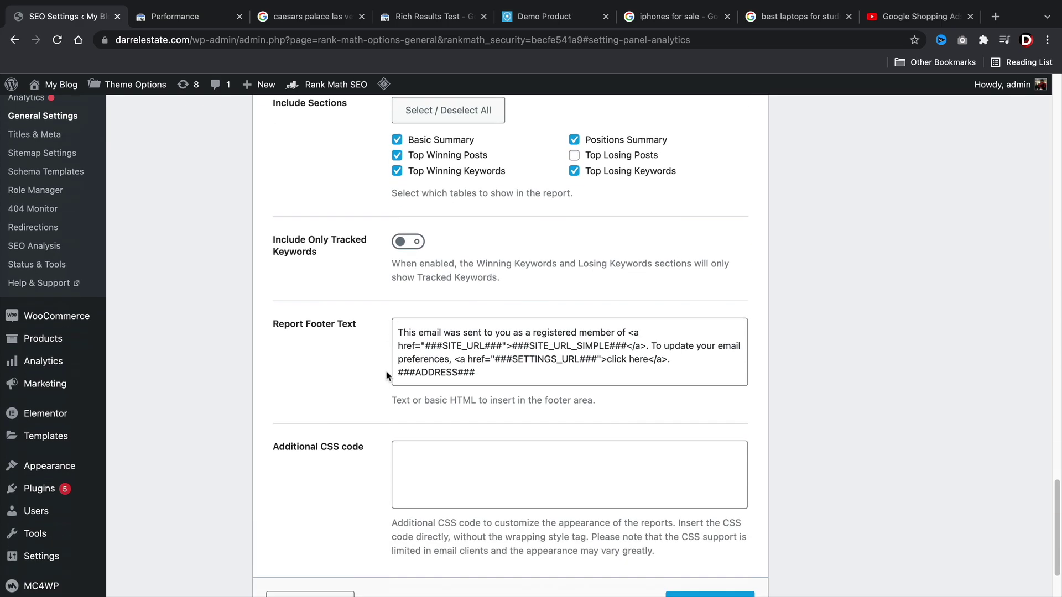
Save the Analytics settings, then open the Image SEO module's settings from the Modules list.
{"action": "left_click", "coordinate": [736, 512]}
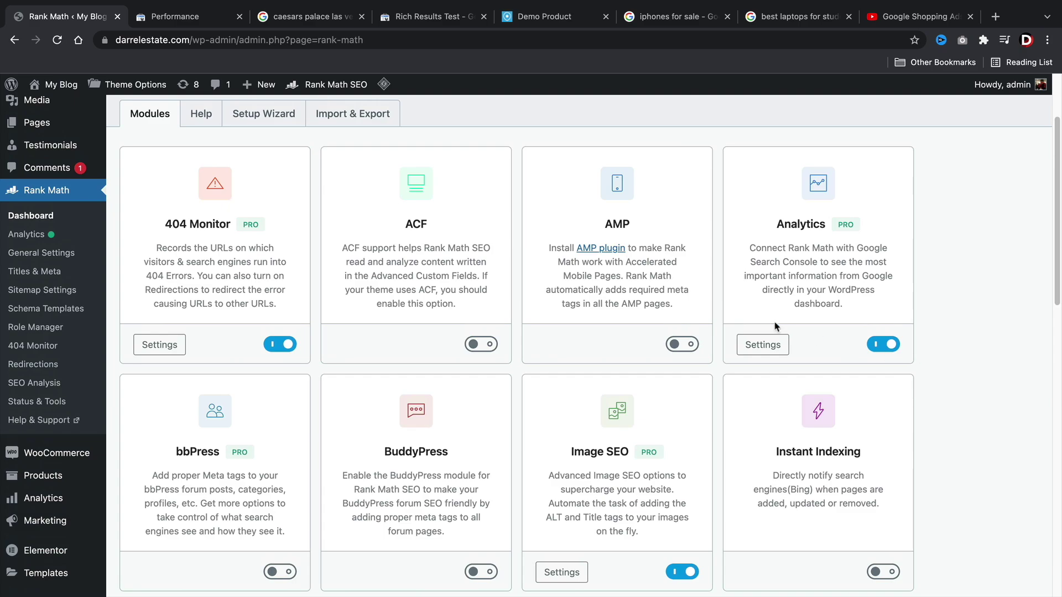
{"action": "left_click_drag", "start_coordinate": [777, 224], "coordinate": [826, 225]}
{"action": "scroll", "coordinate": [963, 310], "scroll_direction": "down", "scroll_amount": 5}
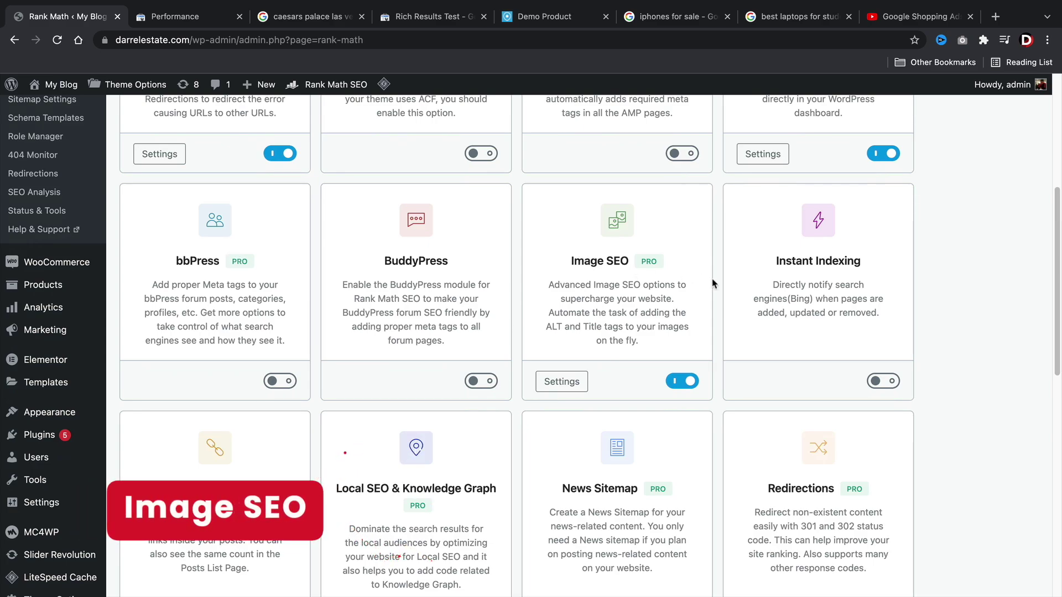
{"action": "left_click", "coordinate": [578, 383]}
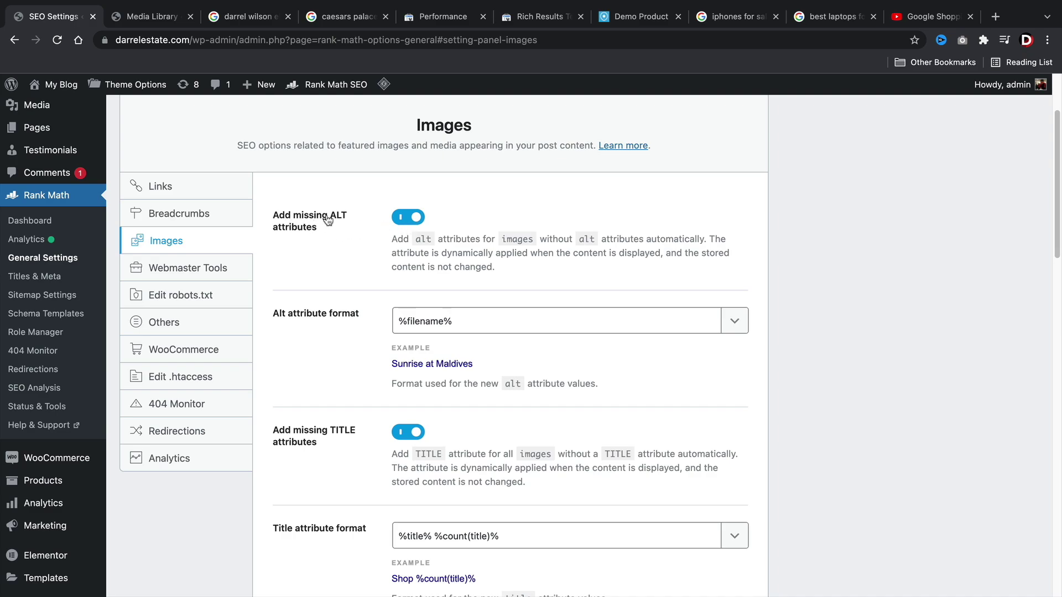
Compare with the image's attachment details, browse the alt variables, and keep the alt format %filename%.
{"action": "left_click", "coordinate": [141, 18]}
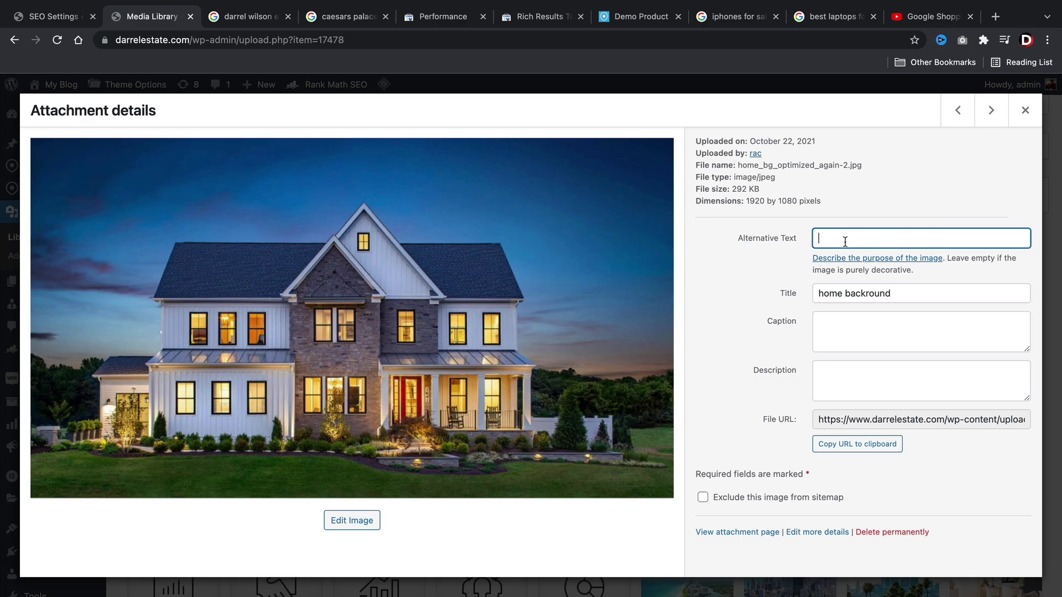
{"action": "left_click", "coordinate": [70, 17]}
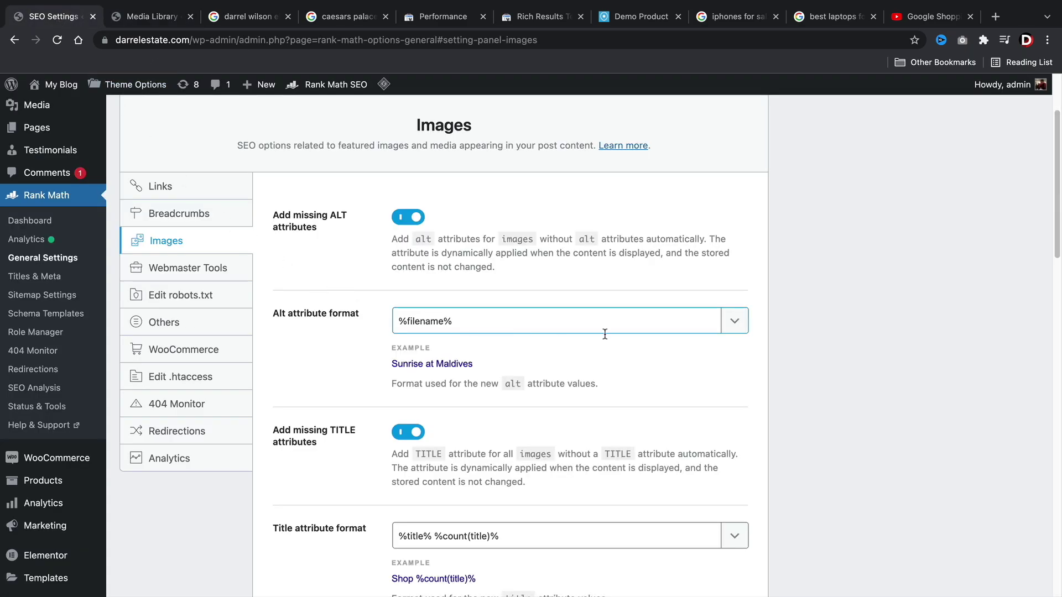
{"action": "left_click", "coordinate": [735, 322]}
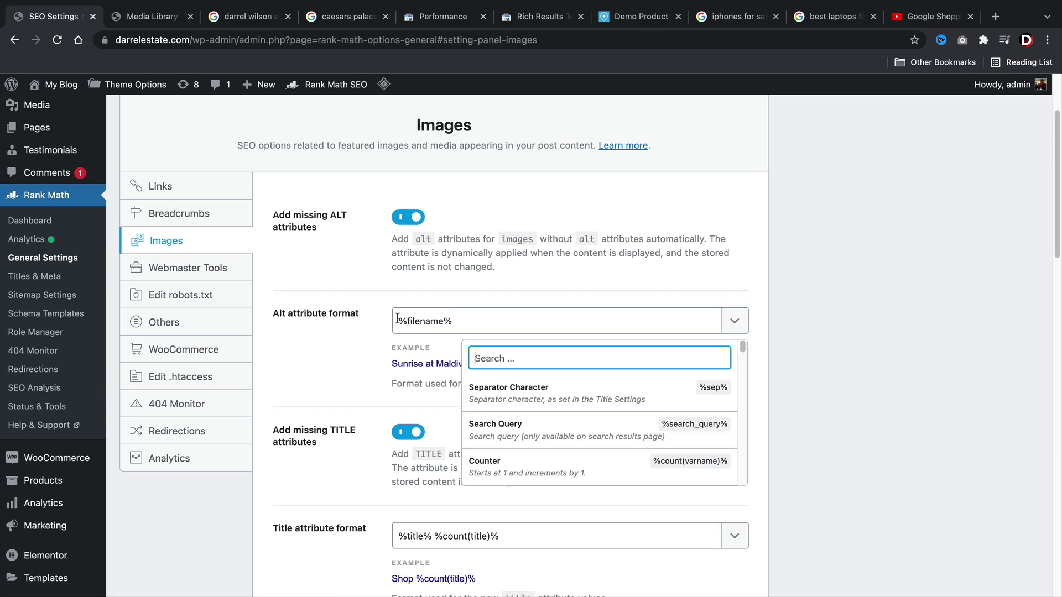
{"action": "scroll", "coordinate": [570, 454], "scroll_direction": "down", "scroll_amount": 5}
{"action": "scroll", "coordinate": [542, 413], "scroll_direction": "down", "scroll_amount": 5}
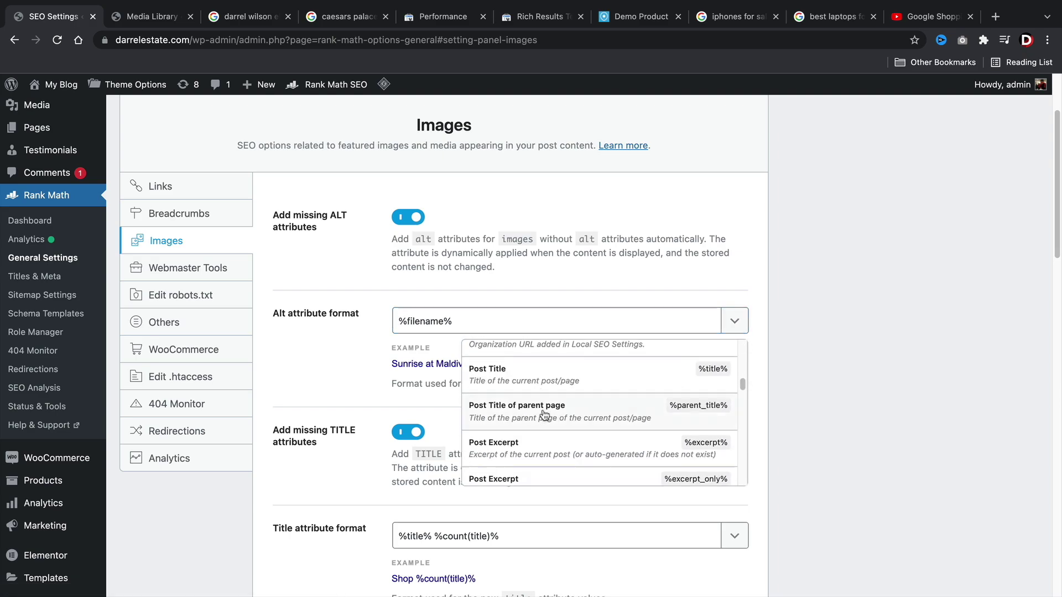
{"action": "scroll", "coordinate": [544, 415], "scroll_direction": "down", "scroll_amount": 10}
{"action": "left_click", "coordinate": [887, 330]}
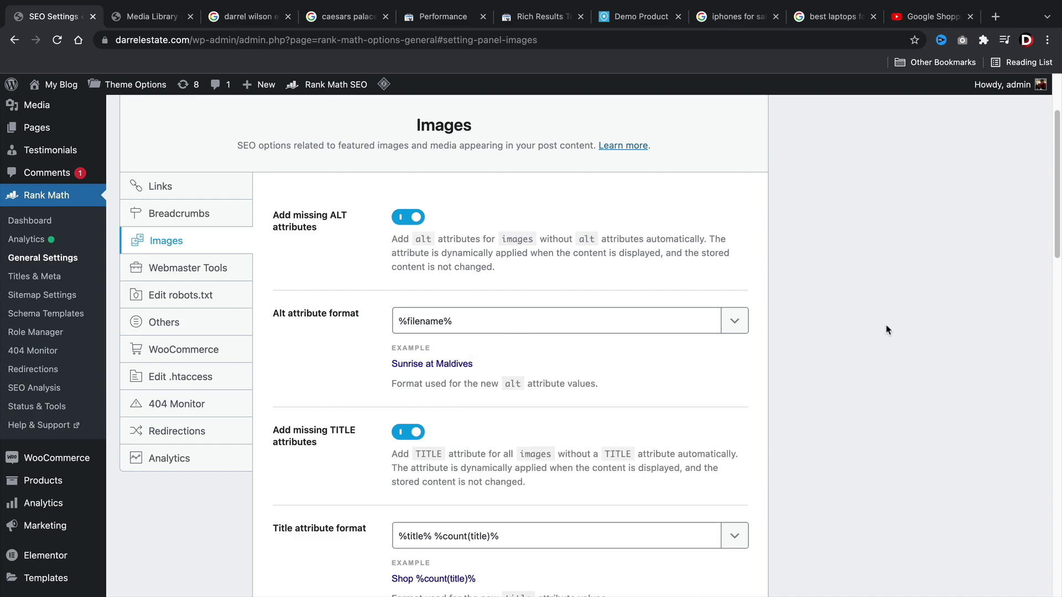
{"action": "left_click", "coordinate": [466, 327]}
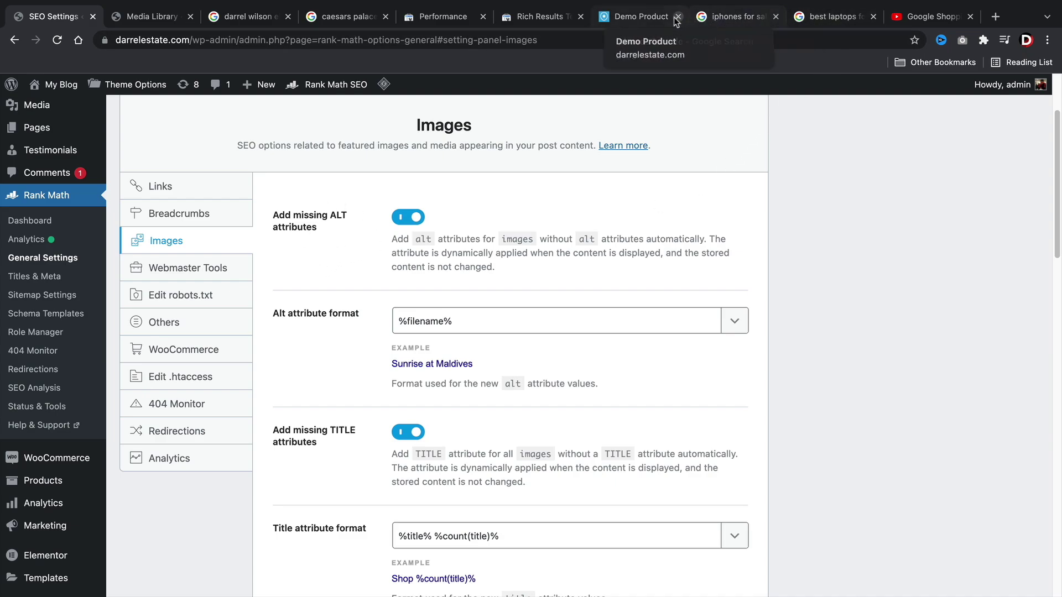
{"action": "left_click", "coordinate": [248, 16]}
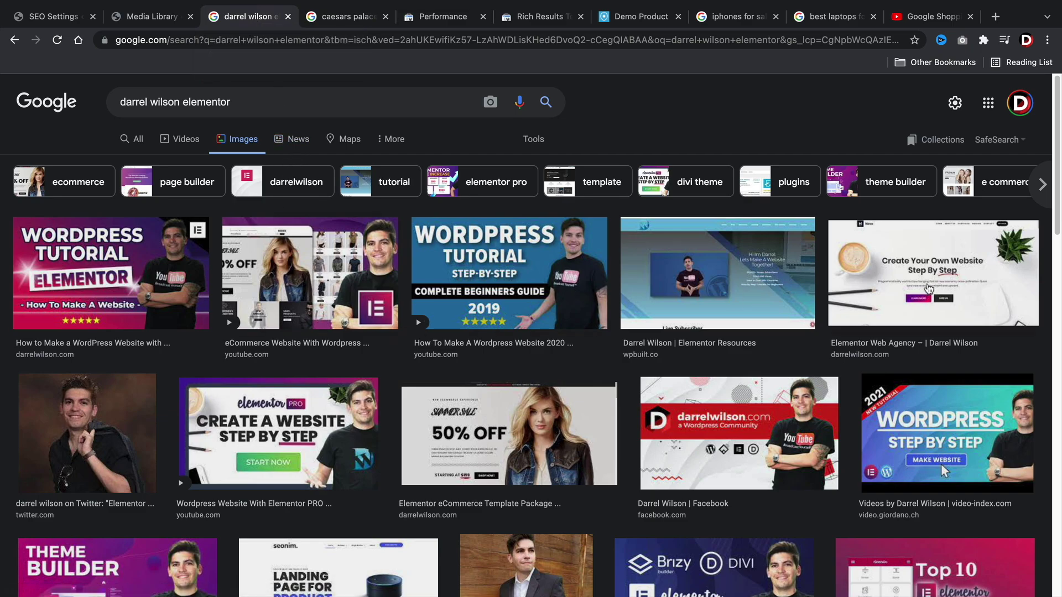
Preview the Elementor Web Agency result in Google Images, then go back to Rank Math's image settings.
{"action": "left_click", "coordinate": [927, 276]}
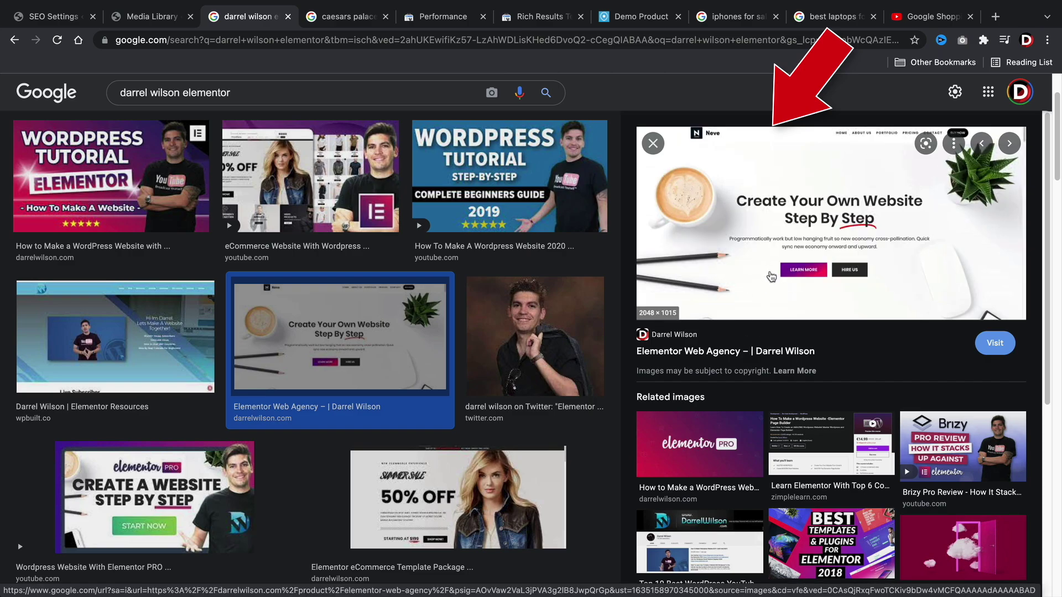
{"action": "left_click", "coordinate": [653, 144]}
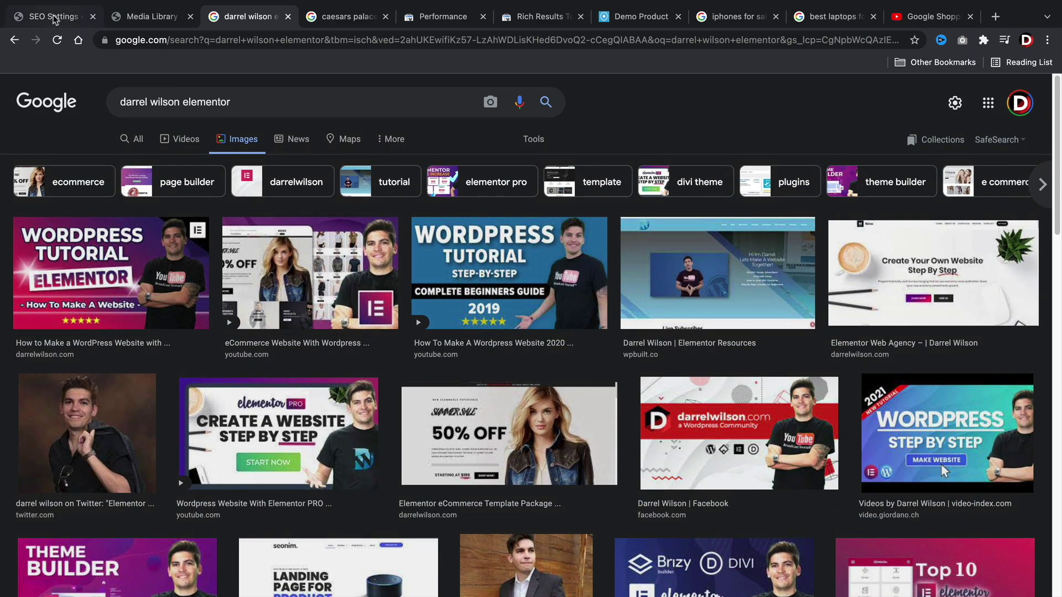
{"action": "left_click", "coordinate": [57, 20]}
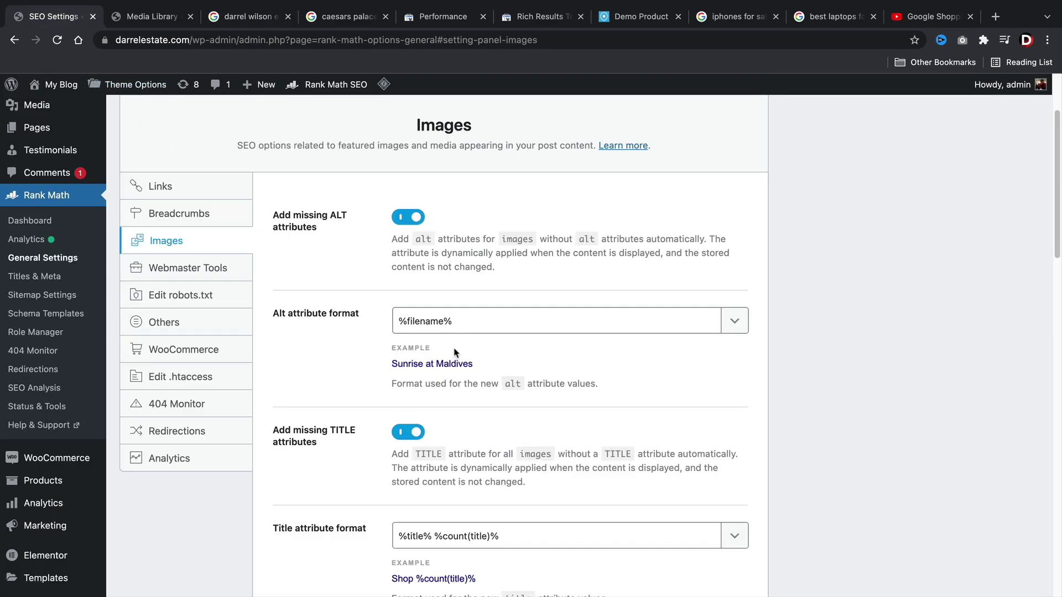
Check the image's current title, 'home backround', in the Media Library.
{"action": "scroll", "coordinate": [455, 353], "scroll_direction": "down", "scroll_amount": 1}
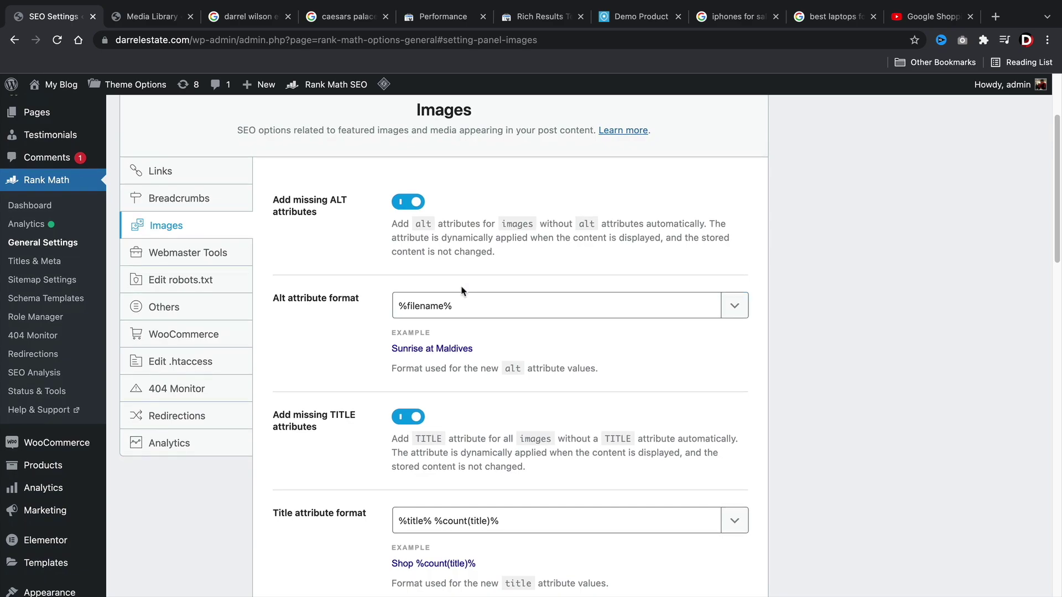
{"action": "scroll", "coordinate": [463, 291], "scroll_direction": "down", "scroll_amount": 5}
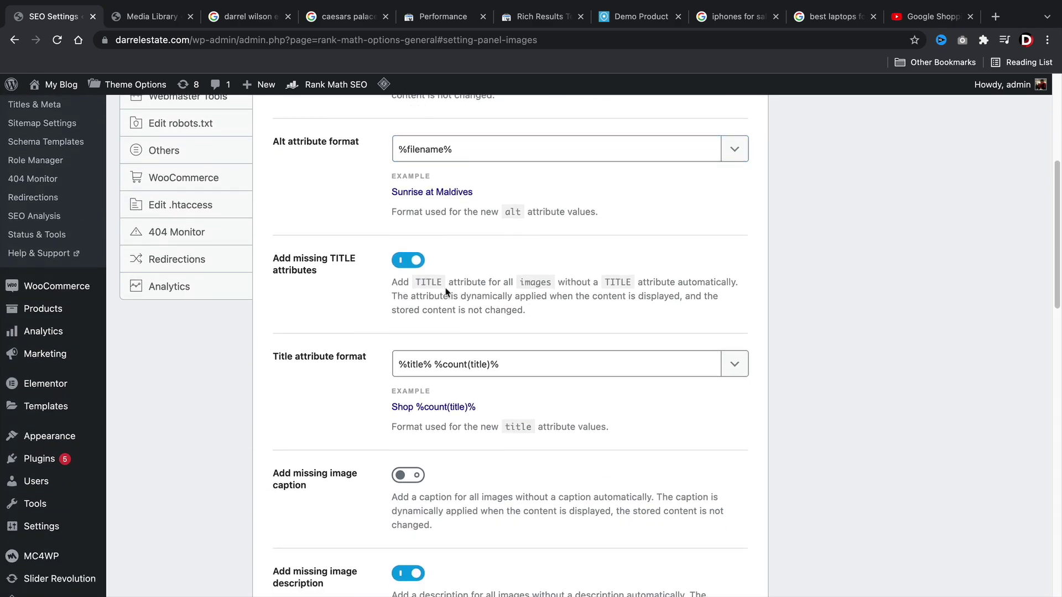
{"action": "scroll", "coordinate": [454, 296], "scroll_direction": "down", "scroll_amount": 1}
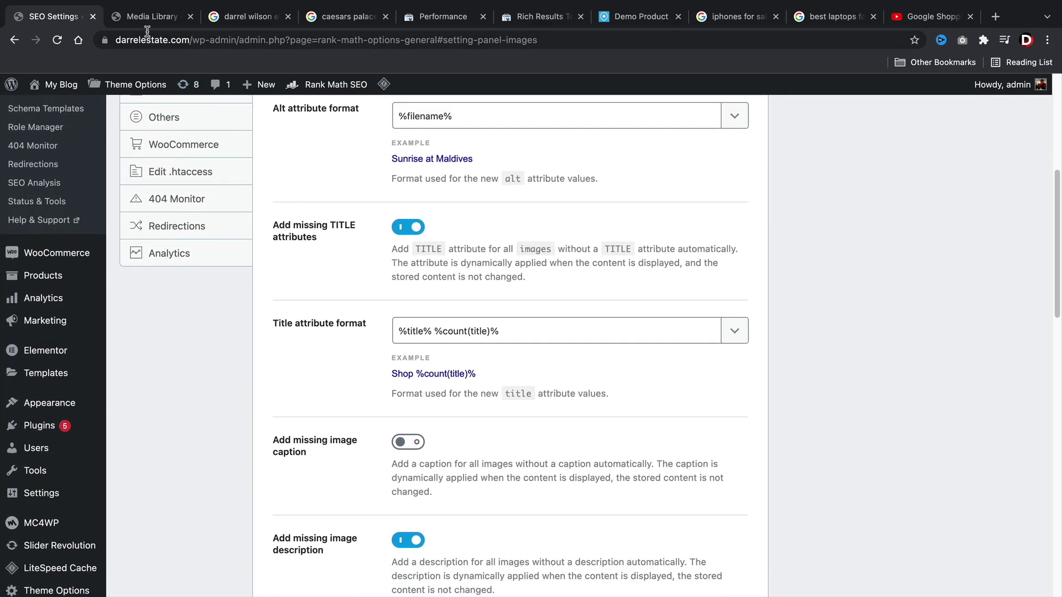
{"action": "left_click", "coordinate": [147, 17]}
{"action": "left_click_drag", "start_coordinate": [930, 297], "coordinate": [660, 299]}
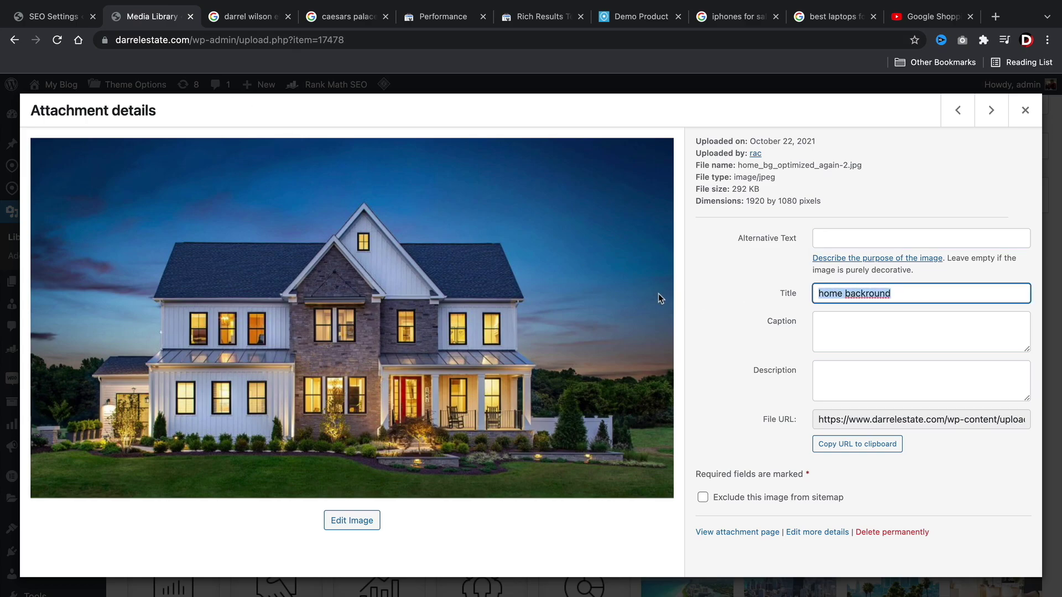
{"action": "left_click", "coordinate": [50, 18]}
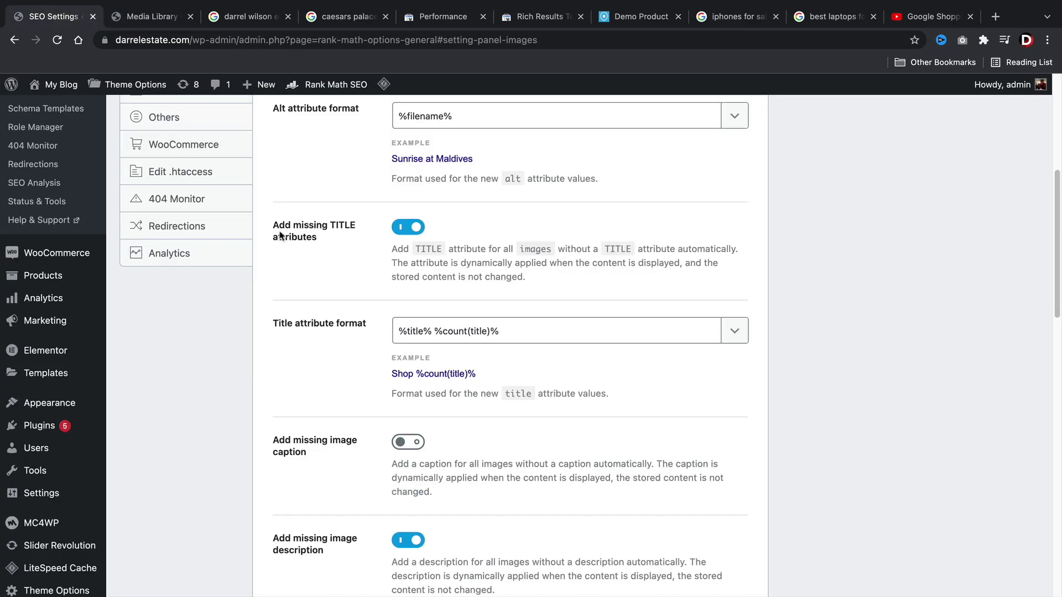
Trim the title attribute format to just %title% by deleting %count(title)%.
{"action": "scroll", "coordinate": [442, 315], "scroll_direction": "down", "scroll_amount": 2}
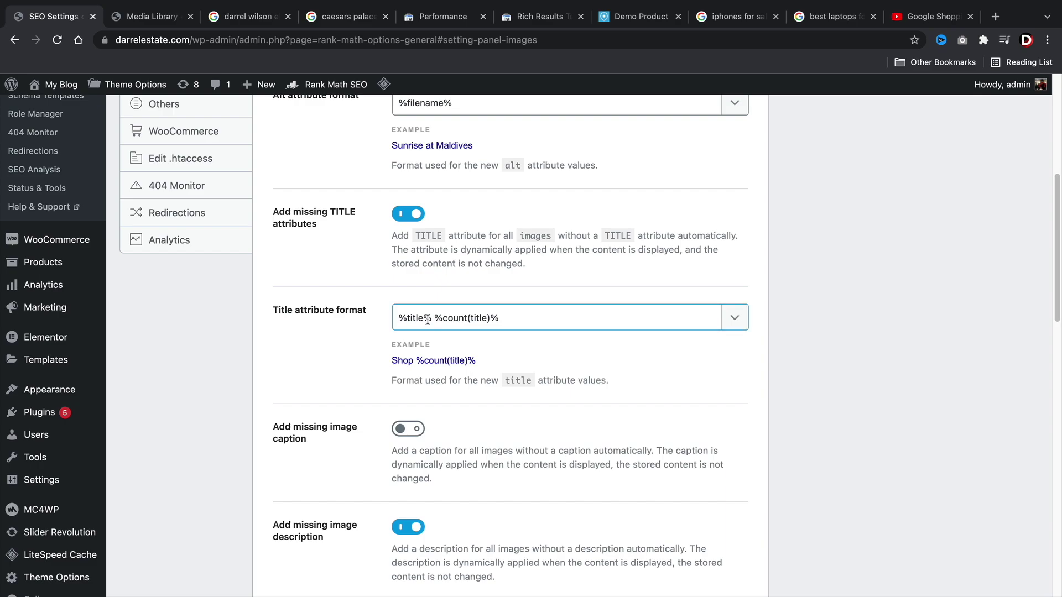
{"action": "left_click", "coordinate": [738, 323]}
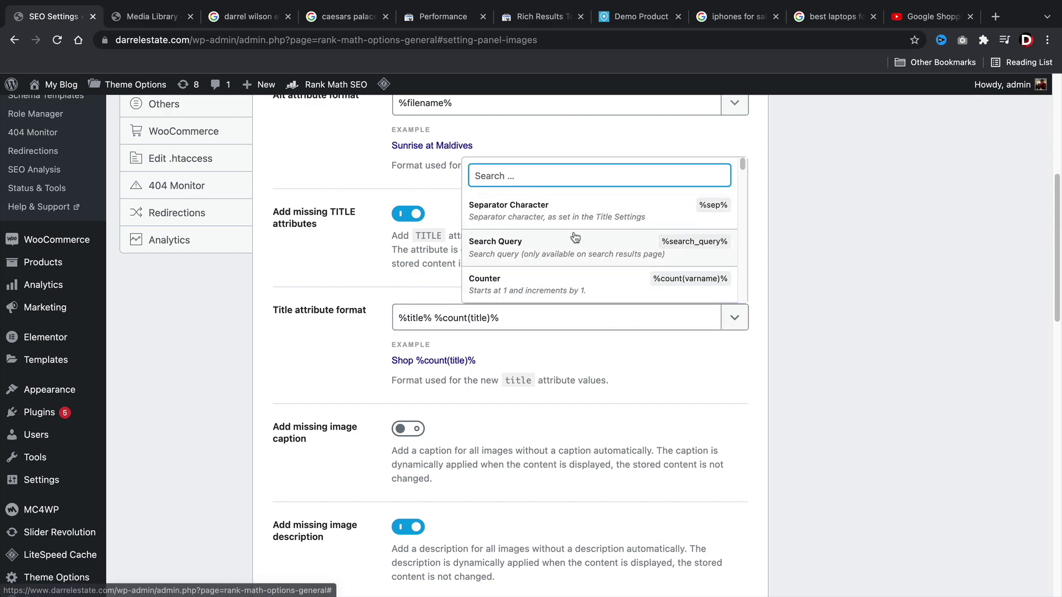
{"action": "scroll", "coordinate": [576, 238], "scroll_direction": "down", "scroll_amount": 10}
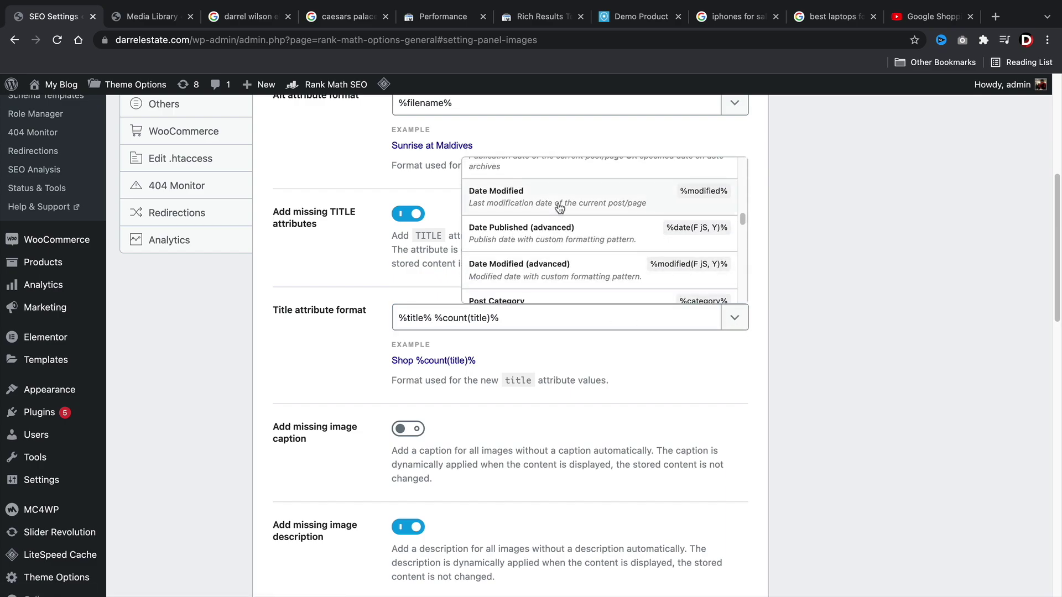
{"action": "scroll", "coordinate": [560, 208], "scroll_direction": "down", "scroll_amount": 10}
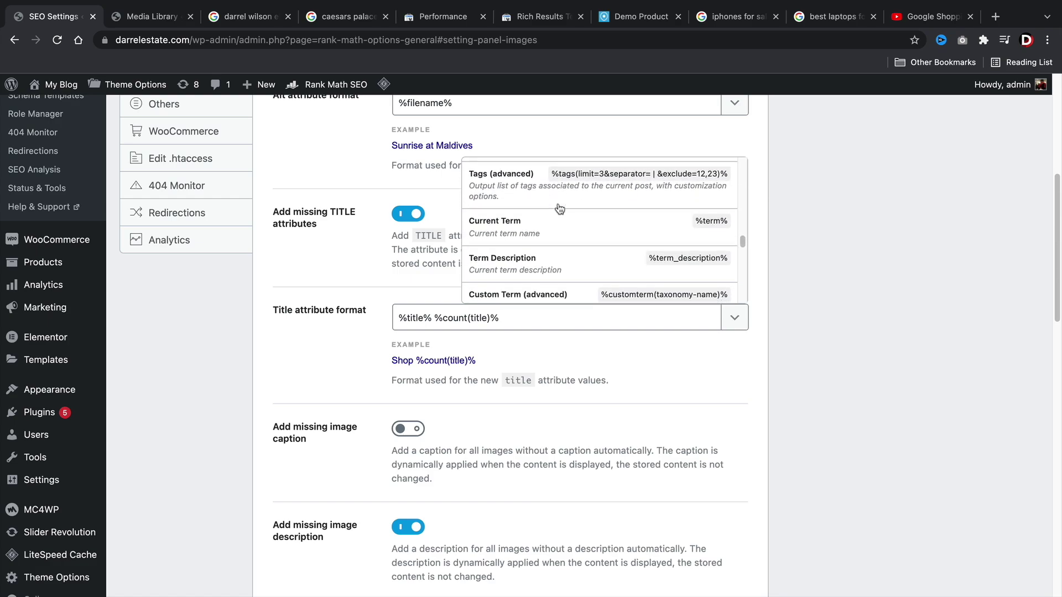
{"action": "left_click", "coordinate": [601, 316]}
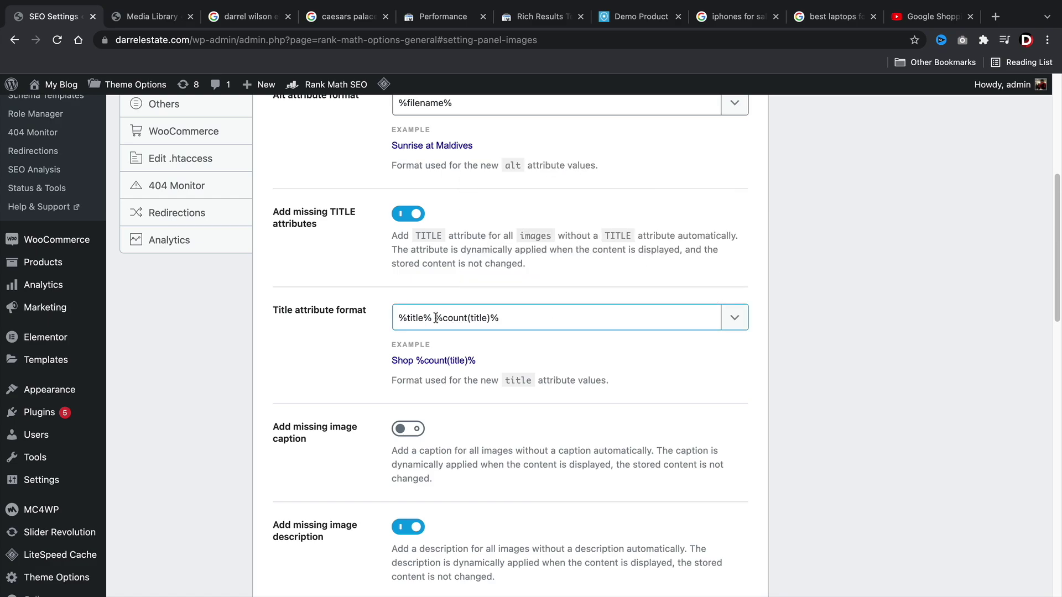
{"action": "left_click_drag", "start_coordinate": [435, 318], "coordinate": [744, 348]}
{"action": "key", "text": "BackSpace"}
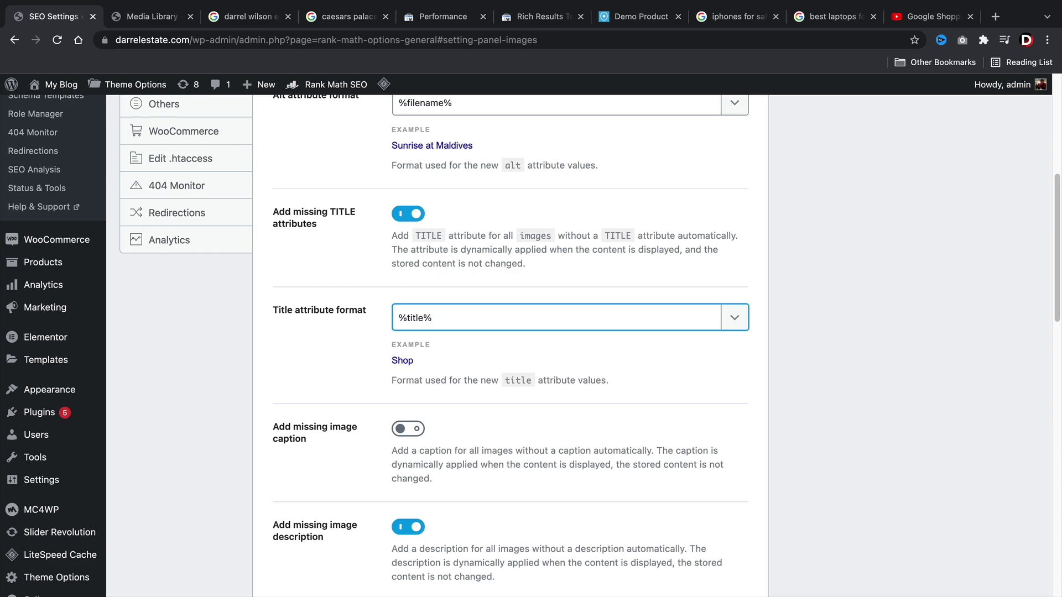
Compare the image's attachment details, including its title and empty caption, with the settings.
{"action": "scroll", "coordinate": [740, 350], "scroll_direction": "down", "scroll_amount": 3}
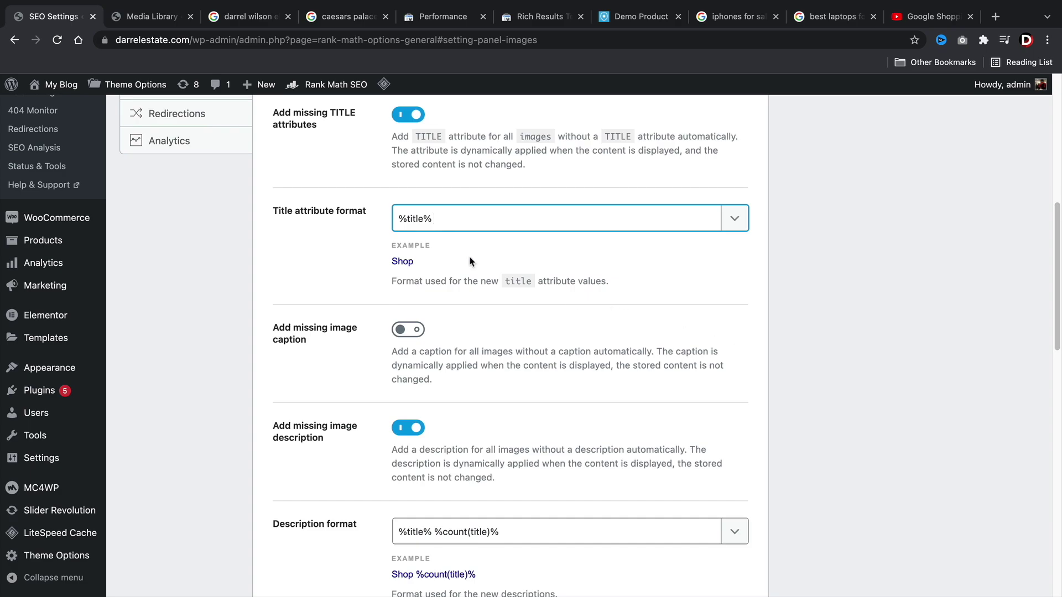
{"action": "left_click", "coordinate": [156, 21]}
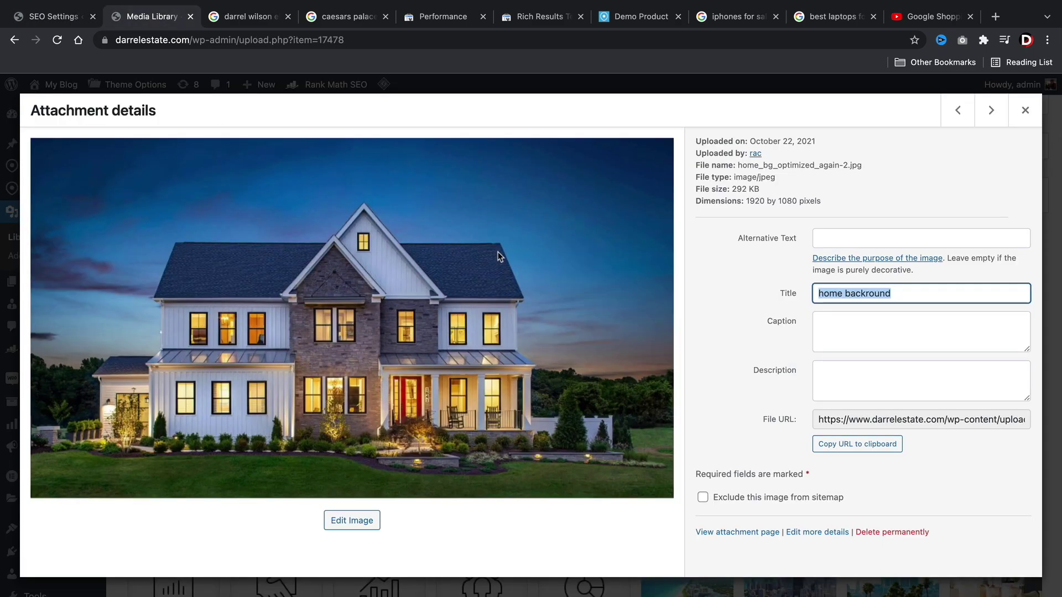
{"action": "left_click", "coordinate": [39, 23]}
{"action": "scroll", "coordinate": [435, 264], "scroll_direction": "down", "scroll_amount": 3}
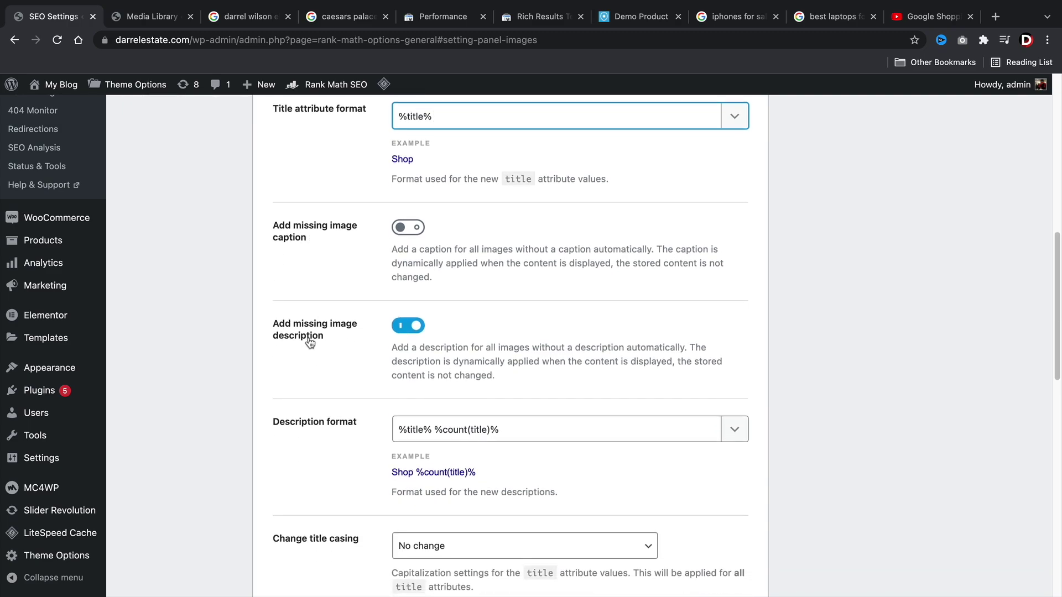
{"action": "scroll", "coordinate": [310, 338], "scroll_direction": "down", "scroll_amount": 3}
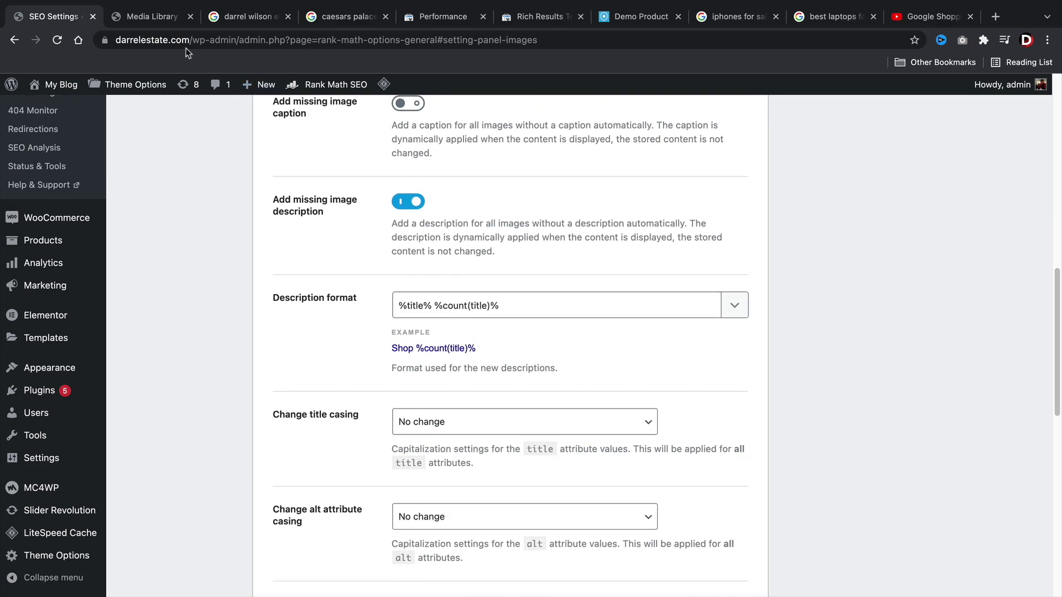
{"action": "left_click", "coordinate": [147, 17]}
{"action": "left_click", "coordinate": [881, 331]}
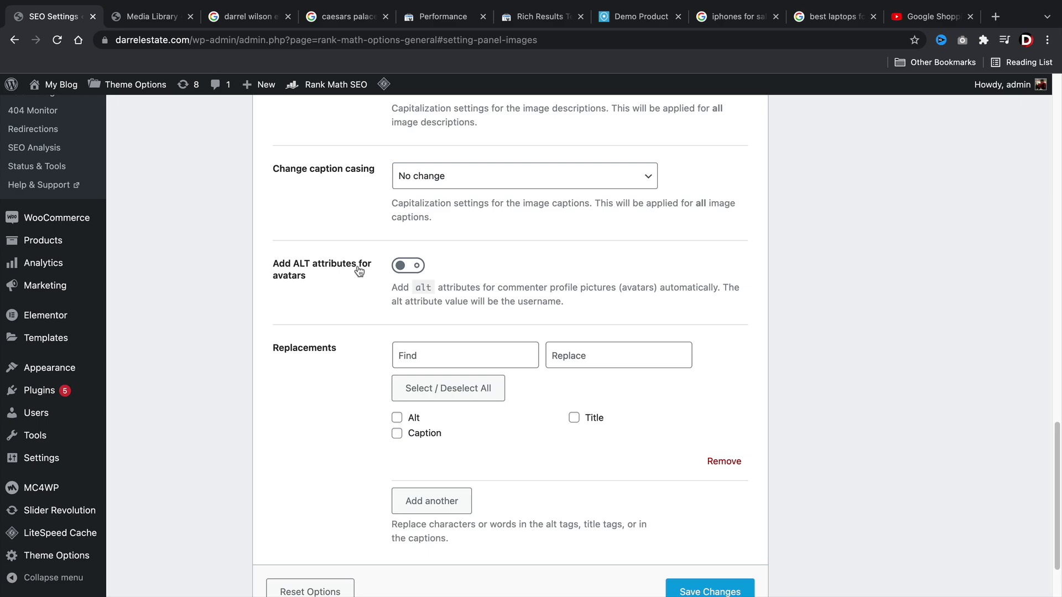
Save the Images settings so the 'Settings updated.' notice appears.
{"action": "scroll", "coordinate": [359, 274], "scroll_direction": "down", "scroll_amount": 3}
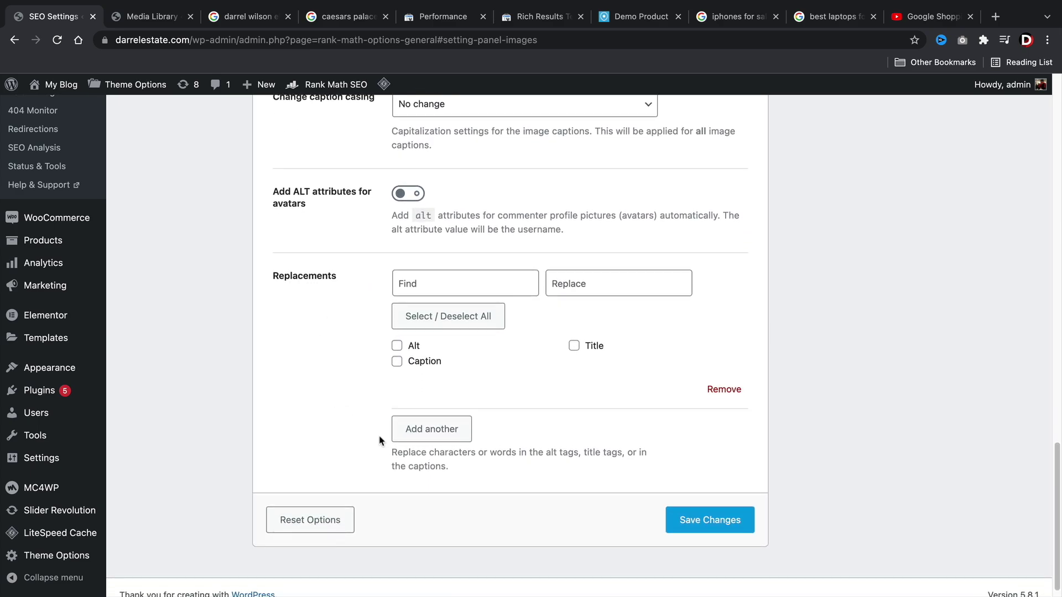
{"action": "left_click", "coordinate": [693, 526]}
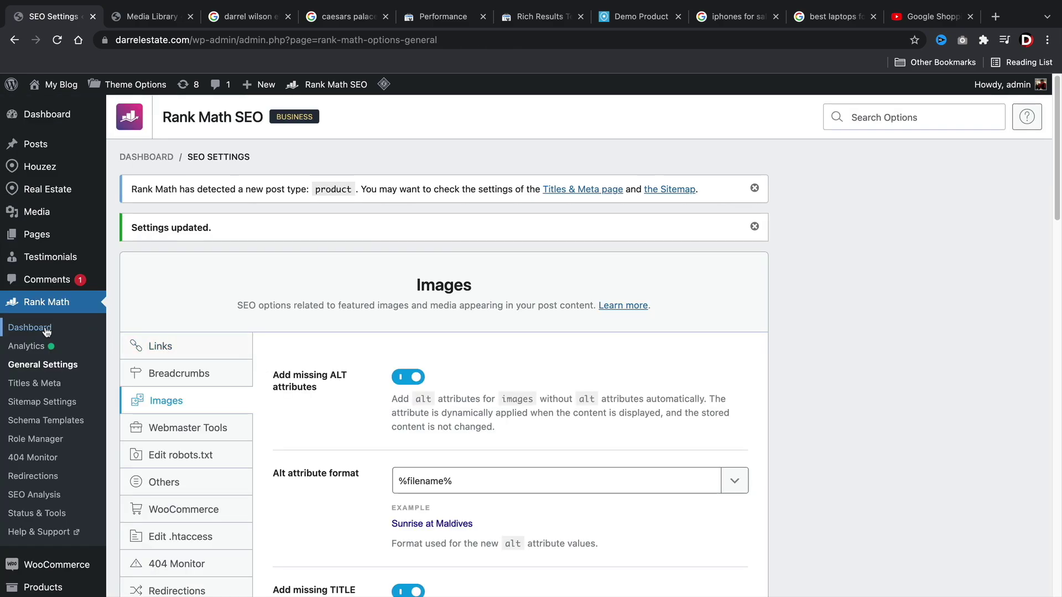
{"action": "left_click", "coordinate": [47, 330]}
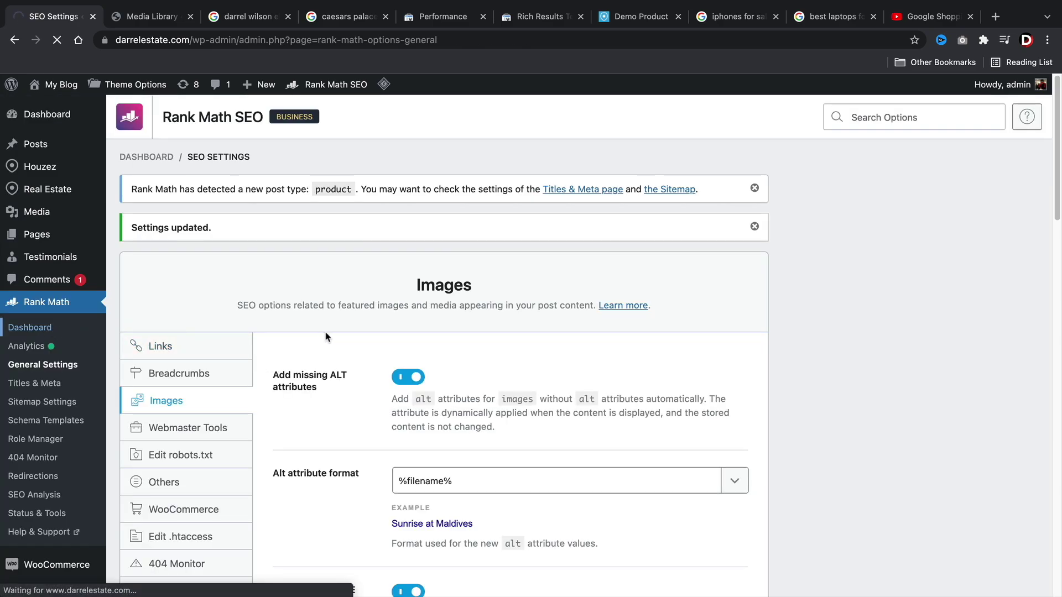
Switch on the Local SEO & Knowledge Graph module and open its Local SEO settings.
{"action": "scroll", "coordinate": [497, 338], "scroll_direction": "down", "scroll_amount": 5}
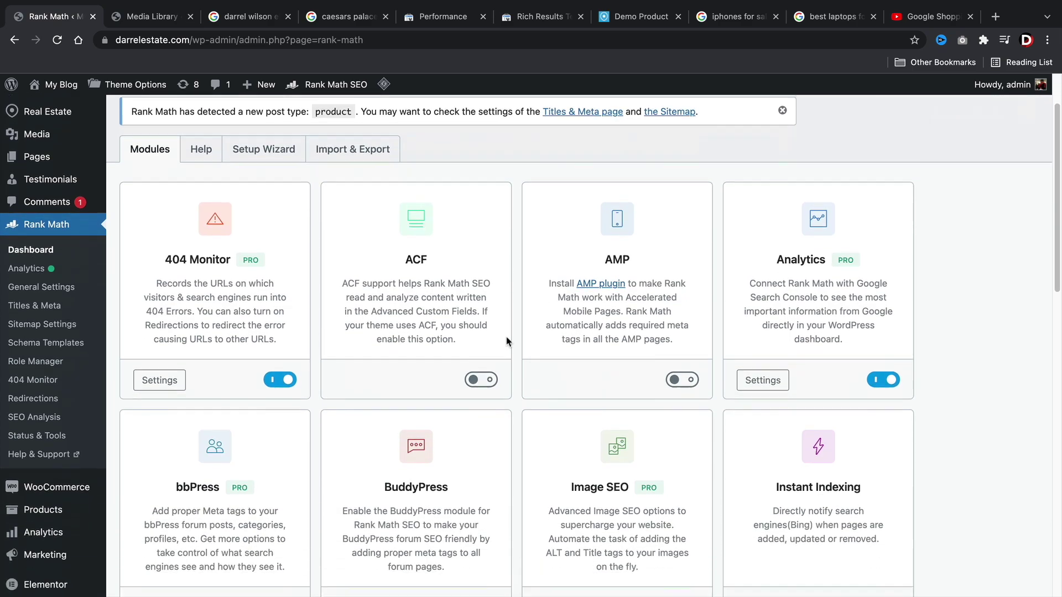
{"action": "scroll", "coordinate": [507, 341], "scroll_direction": "down", "scroll_amount": 1}
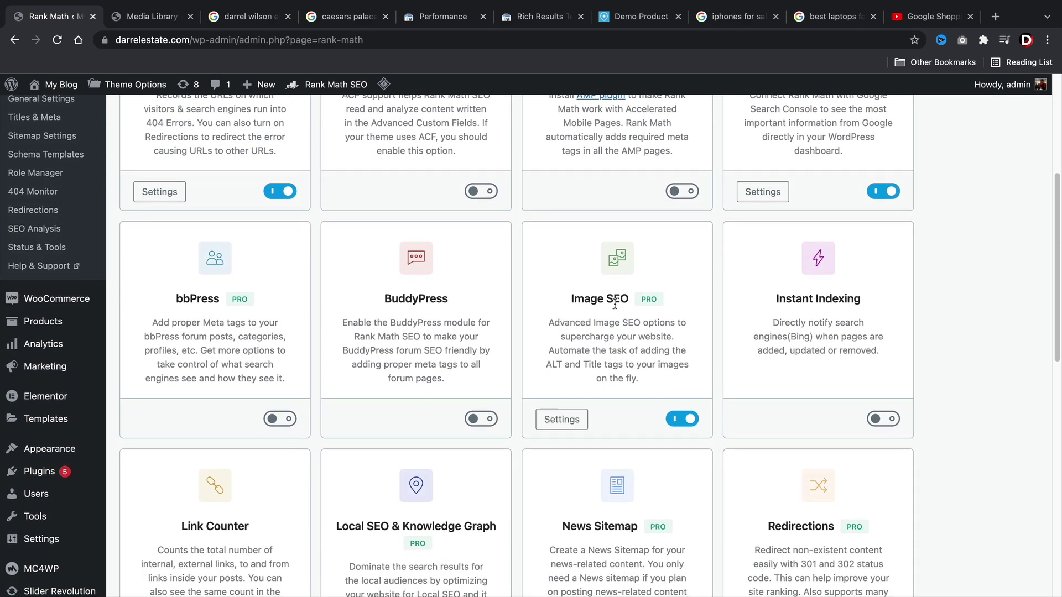
{"action": "scroll", "coordinate": [615, 303], "scroll_direction": "down", "scroll_amount": 5}
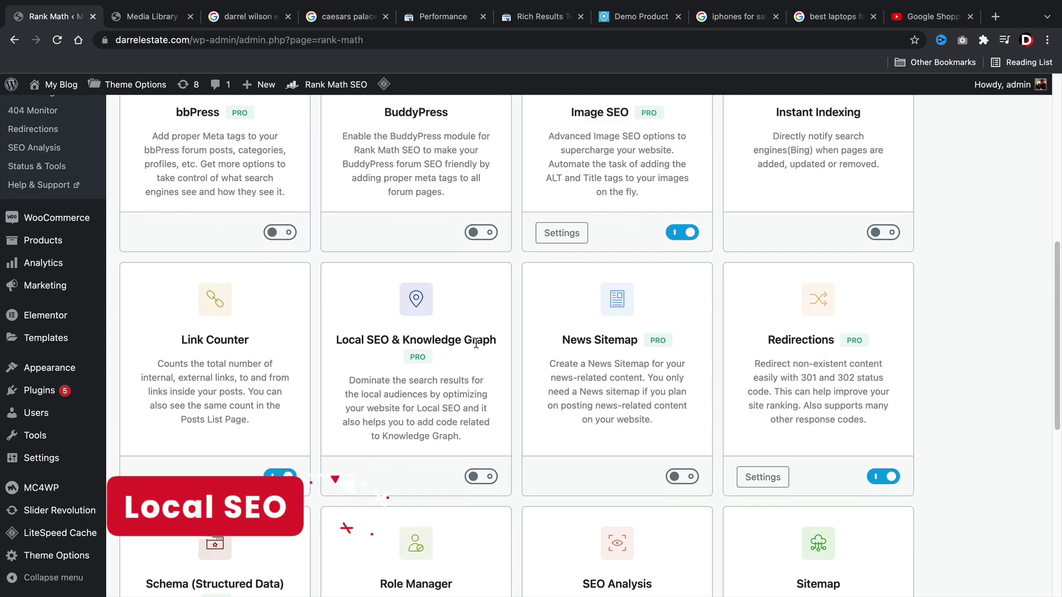
{"action": "scroll", "coordinate": [478, 372], "scroll_direction": "down", "scroll_amount": 3}
{"action": "left_click", "coordinate": [479, 379]}
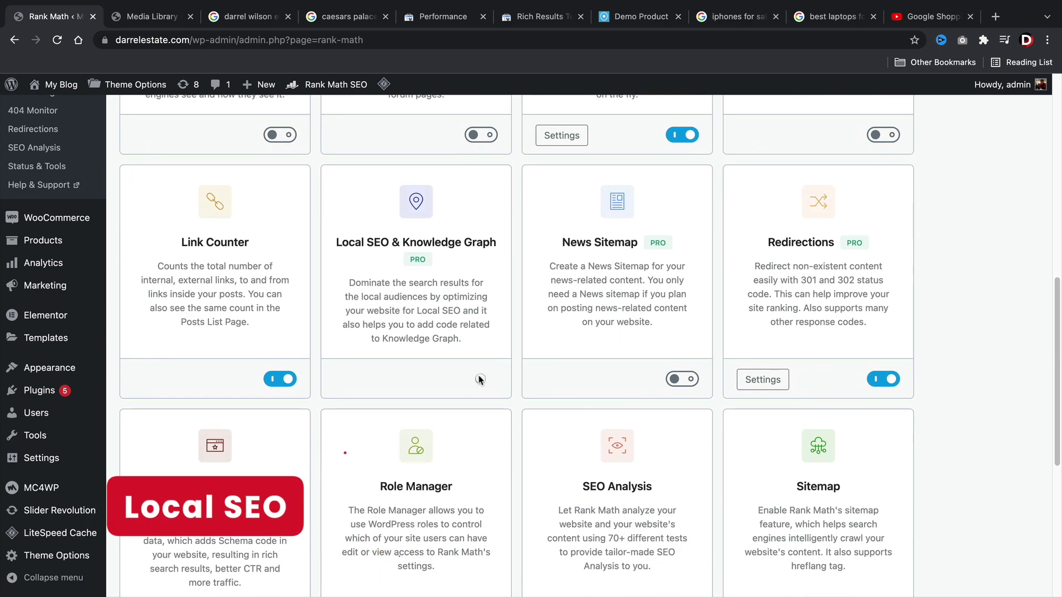
{"action": "left_click", "coordinate": [372, 386]}
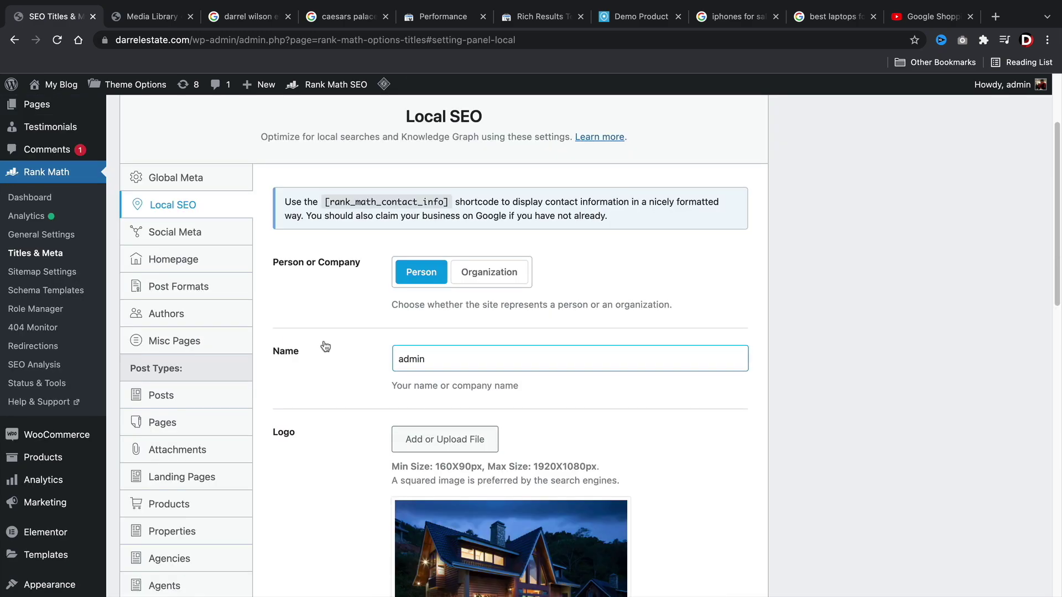
Choose Organization and copy the Caesars Palace business name from Google as a reference.
{"action": "left_click", "coordinate": [479, 278]}
{"action": "scroll", "coordinate": [457, 291], "scroll_direction": "down", "scroll_amount": 2}
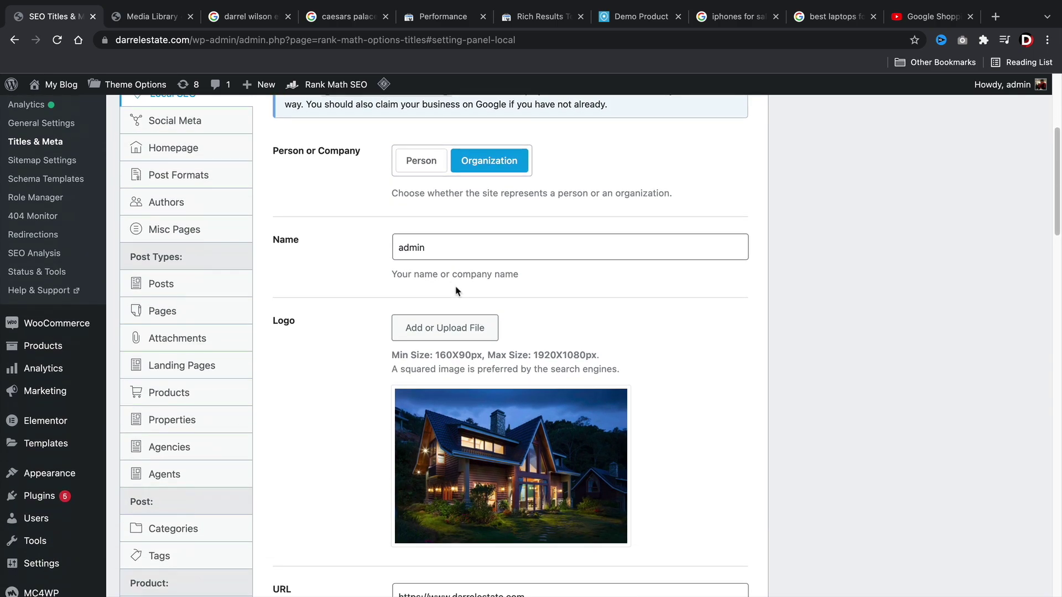
{"action": "double_click", "coordinate": [465, 247]}
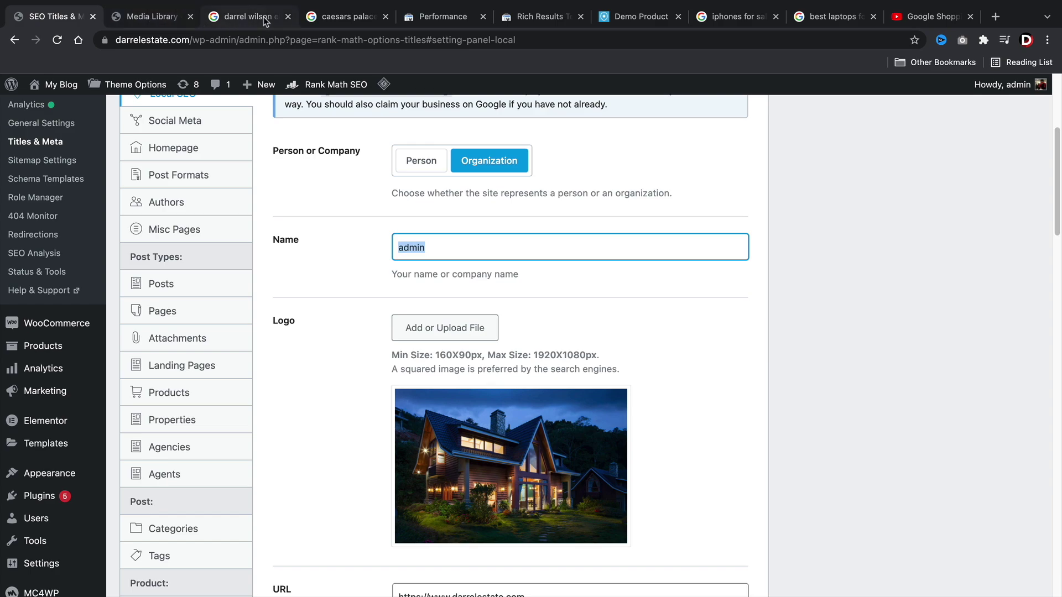
{"action": "left_click_drag", "start_coordinate": [335, 16], "coordinate": [152, 17]}
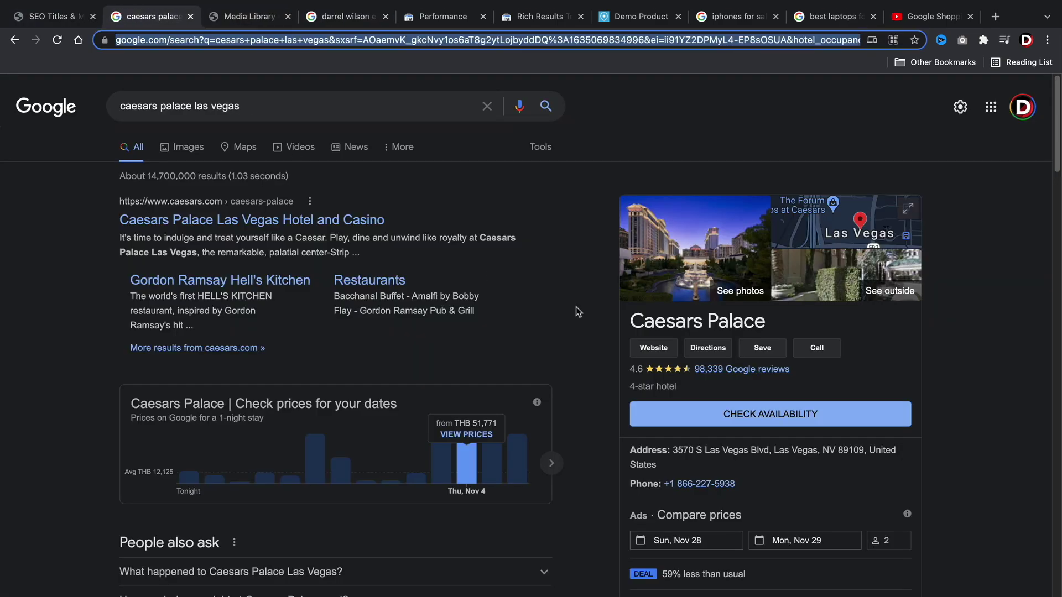
{"action": "triple_click", "coordinate": [733, 332]}
{"action": "right_click", "coordinate": [731, 327]}
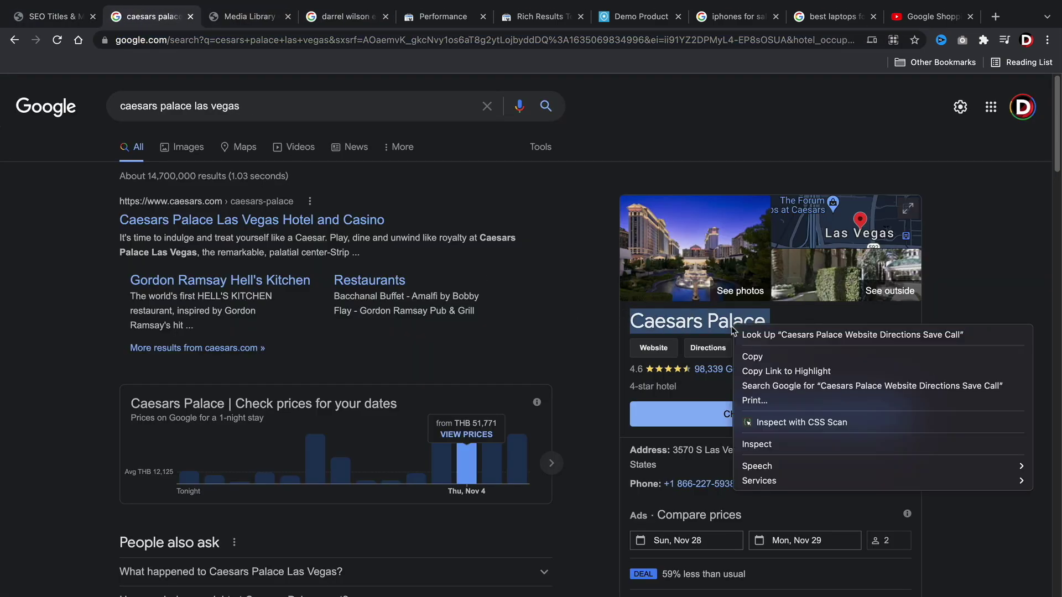
{"action": "left_click", "coordinate": [748, 355]}
{"action": "scroll", "coordinate": [751, 358], "scroll_direction": "down", "scroll_amount": 1}
{"action": "scroll", "coordinate": [697, 309], "scroll_direction": "down", "scroll_amount": 3}
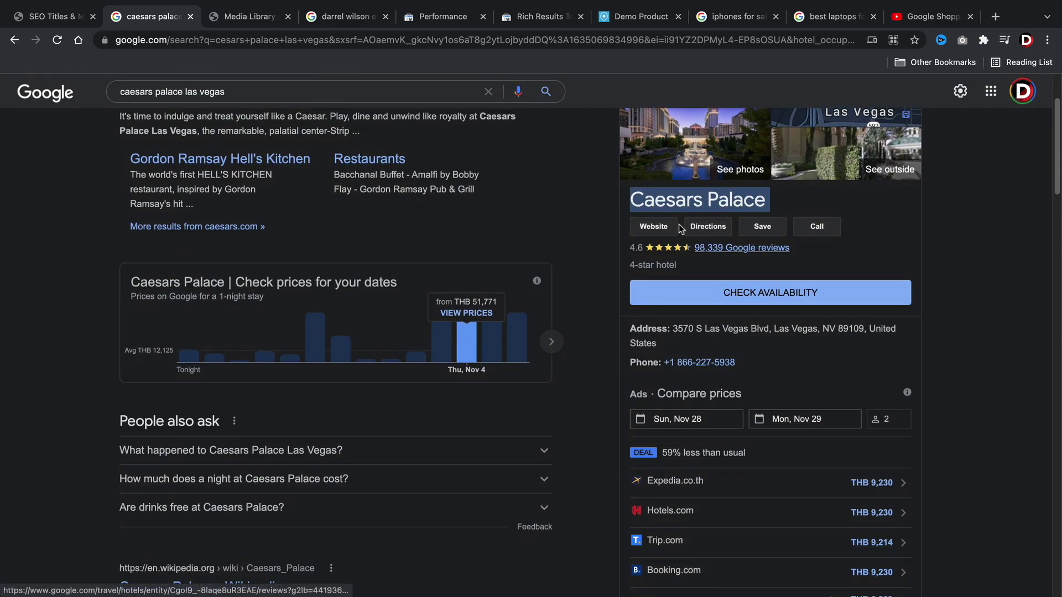
Enter 'Darrel Estate' as the organization name in place of admin.
{"action": "left_click", "coordinate": [59, 21]}
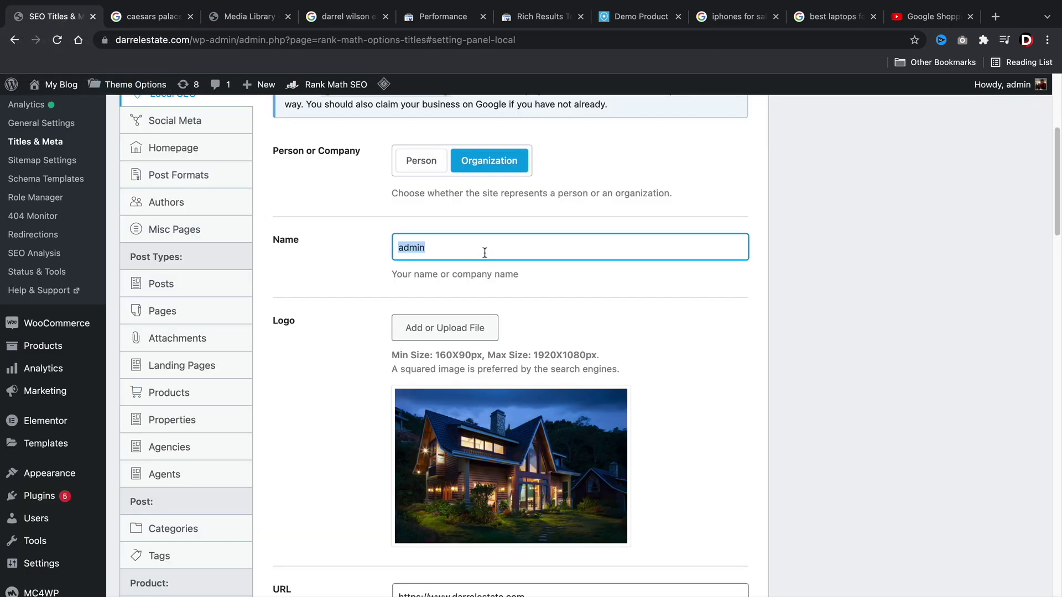
{"action": "type", "text": "Darrel Estate"}
{"action": "key", "text": "Tab"}
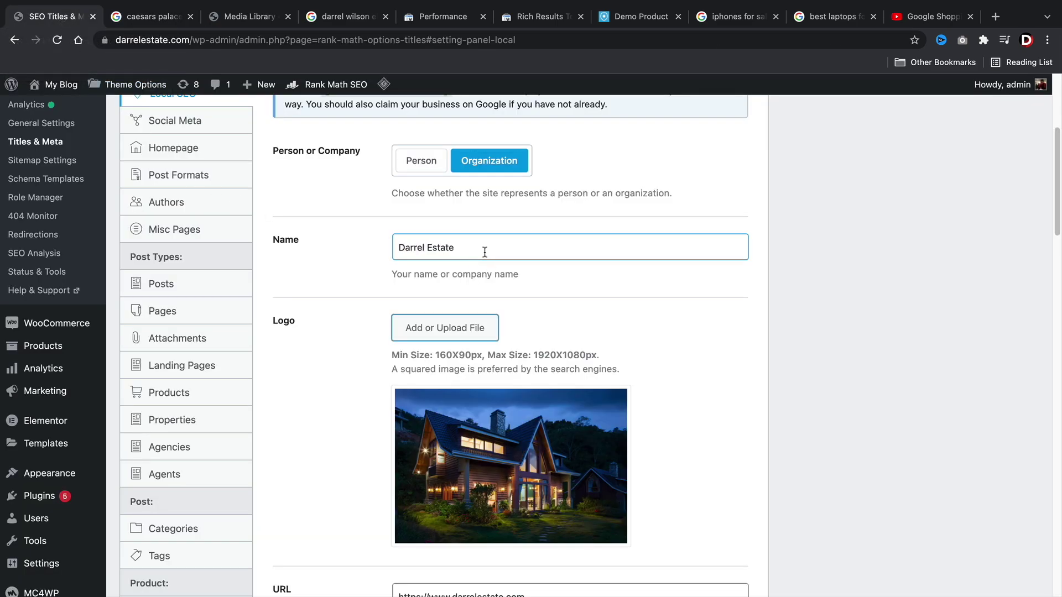
{"action": "scroll", "coordinate": [480, 303], "scroll_direction": "down", "scroll_amount": 1}
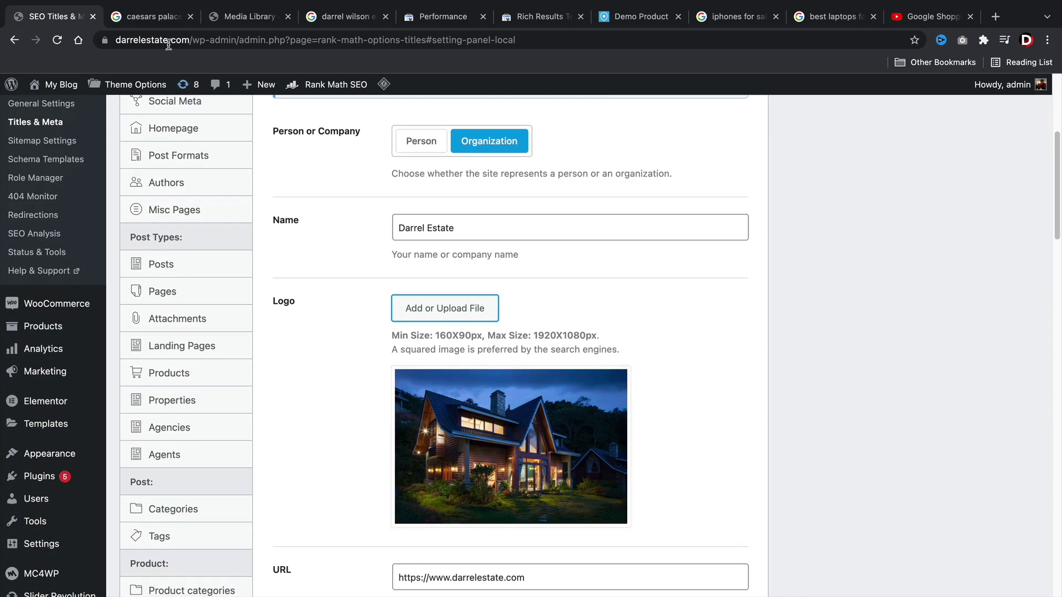
{"action": "left_click", "coordinate": [154, 20]}
{"action": "scroll", "coordinate": [724, 176], "scroll_direction": "up", "scroll_amount": 2}
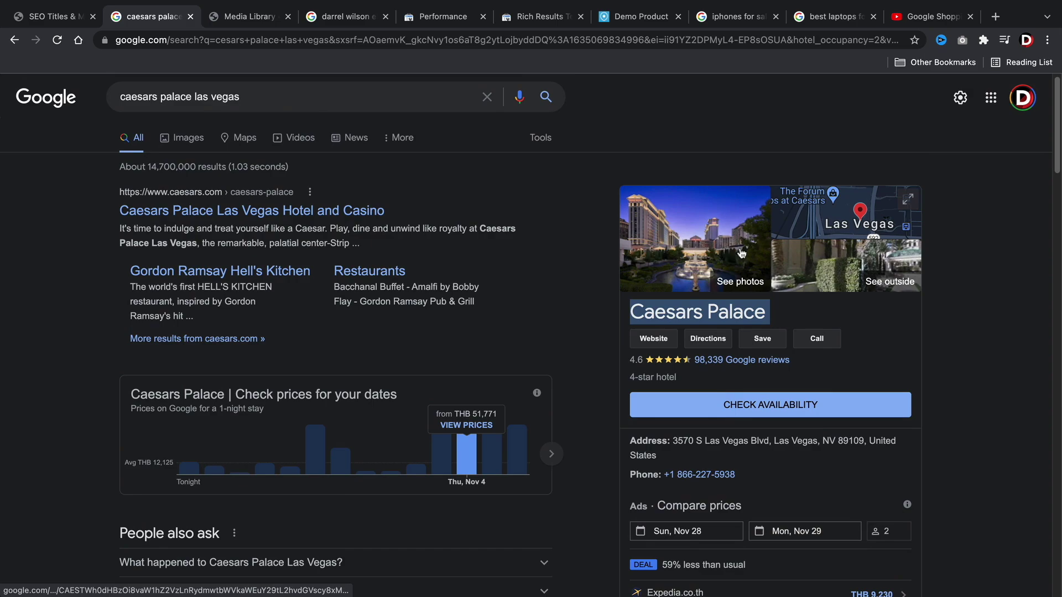
{"action": "left_click", "coordinate": [51, 17]}
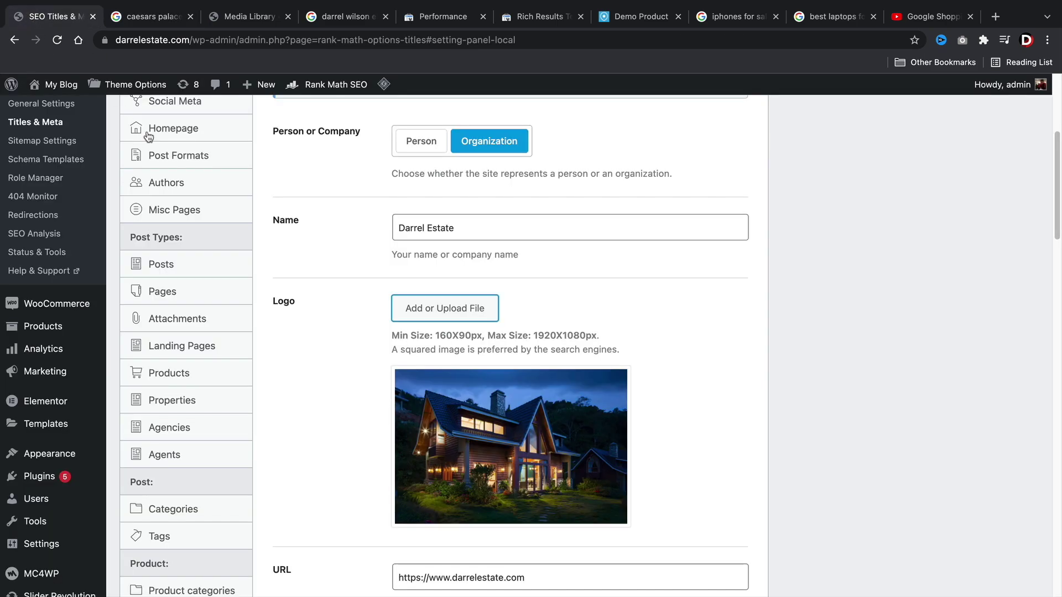
{"action": "scroll", "coordinate": [490, 372], "scroll_direction": "down", "scroll_amount": 5}
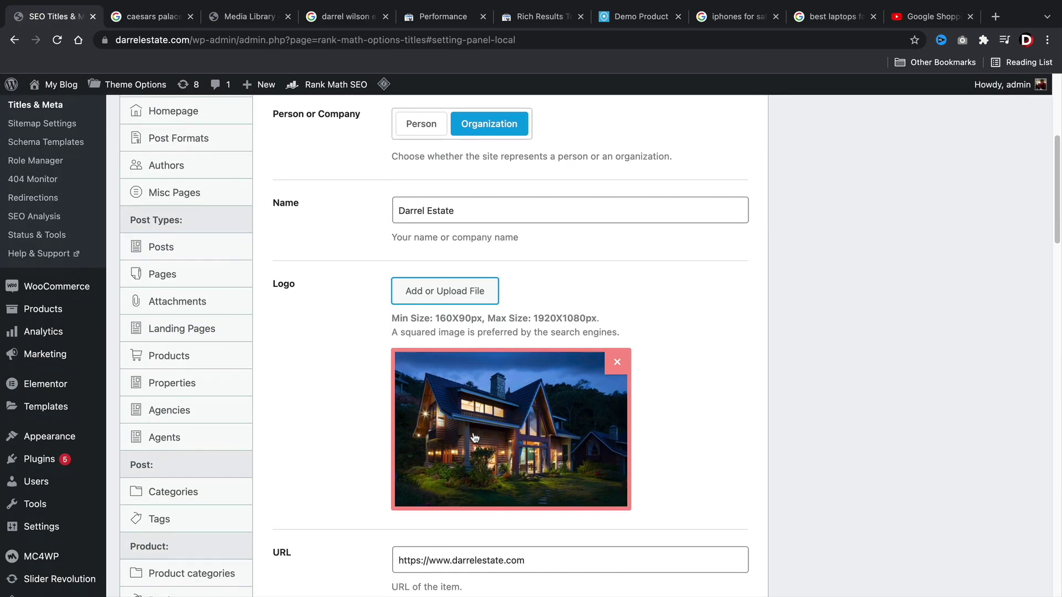
{"action": "scroll", "coordinate": [471, 374], "scroll_direction": "down", "scroll_amount": 3}
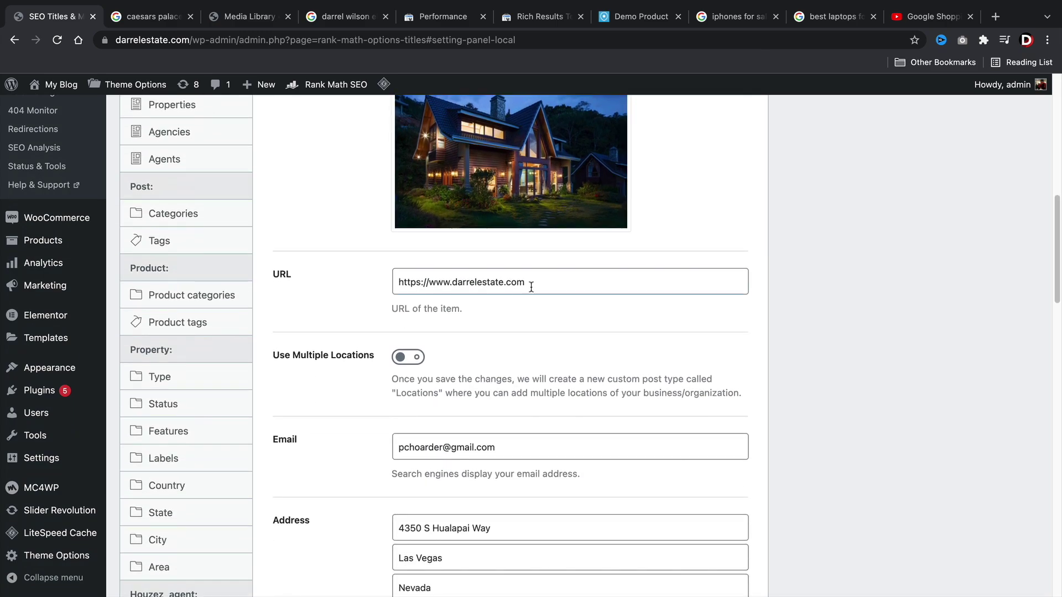
{"action": "scroll", "coordinate": [505, 280], "scroll_direction": "down", "scroll_amount": 1}
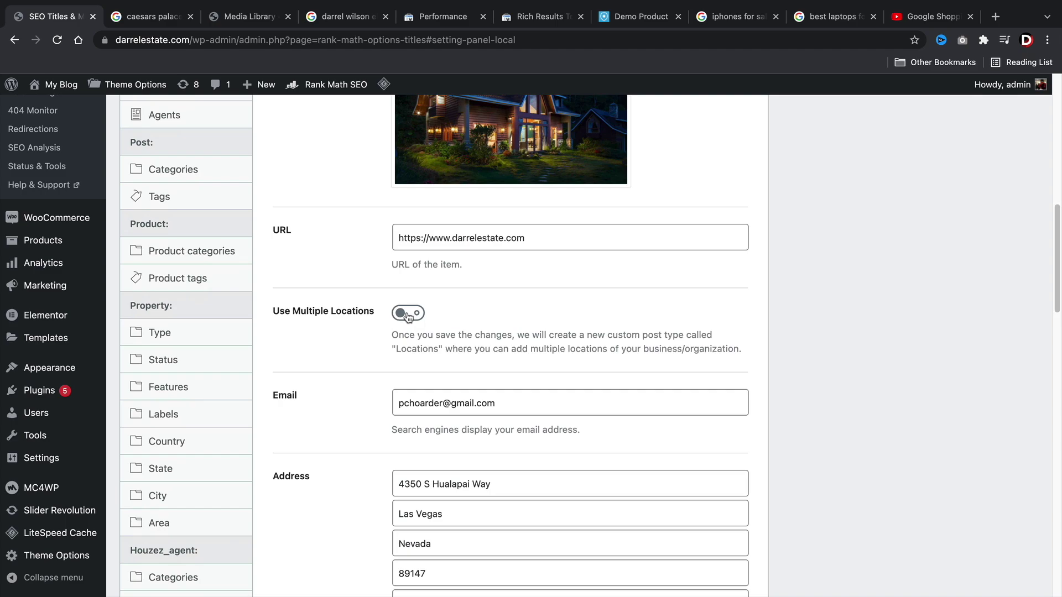
{"action": "scroll", "coordinate": [409, 317], "scroll_direction": "down", "scroll_amount": 4}
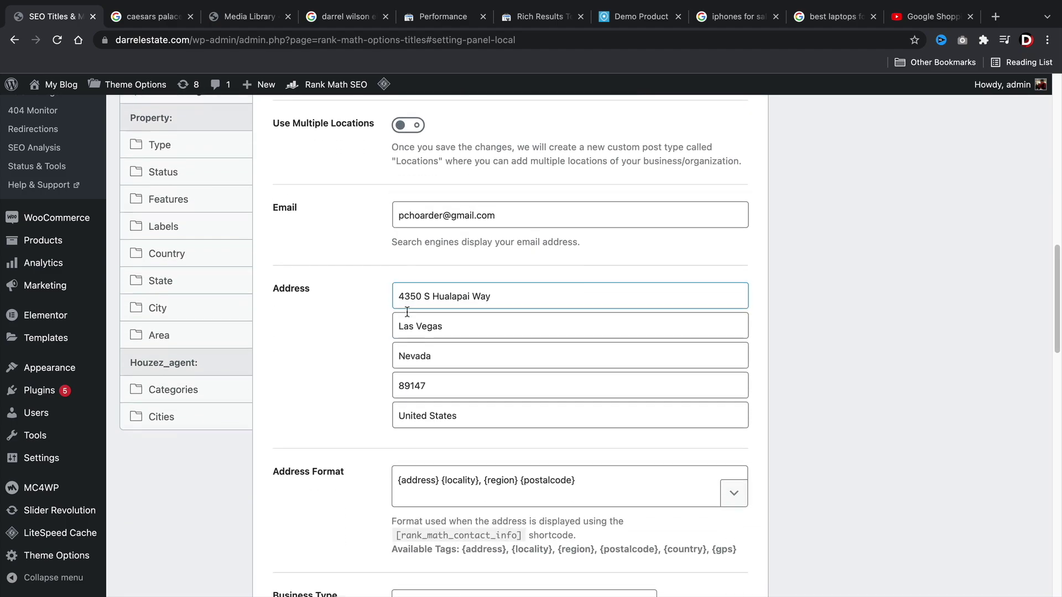
{"action": "scroll", "coordinate": [417, 360], "scroll_direction": "down", "scroll_amount": 2}
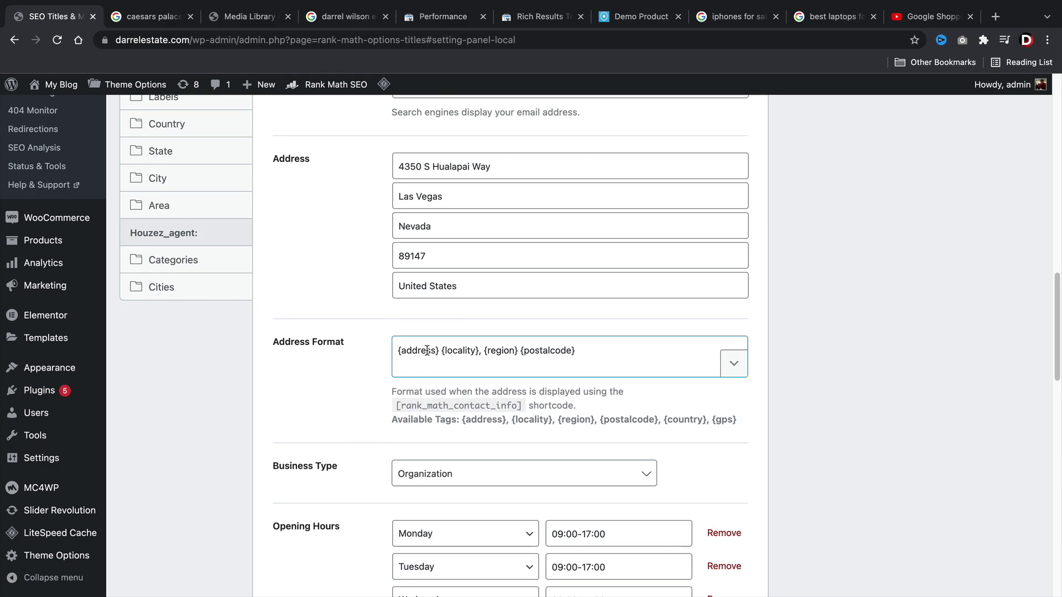
{"action": "left_click", "coordinate": [442, 350]}
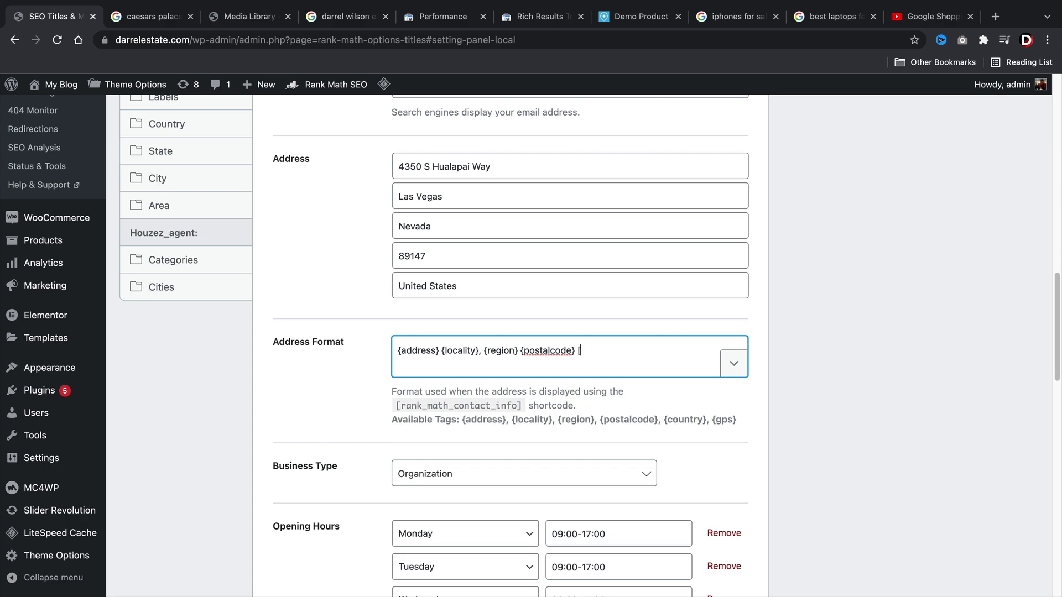
{"action": "type", "text": "{united states}"}
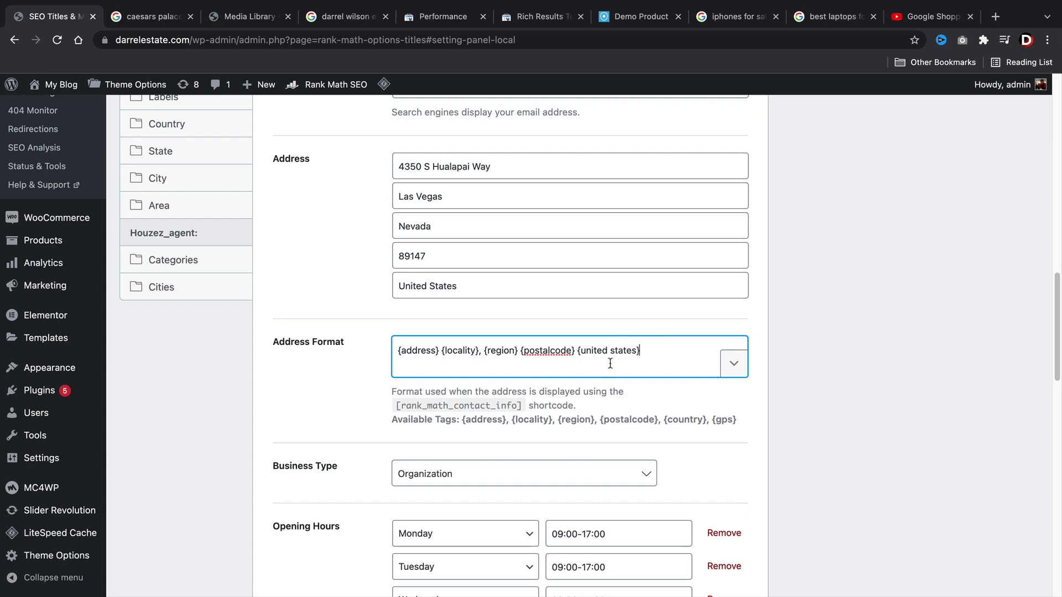
{"action": "left_click_drag", "start_coordinate": [576, 352], "coordinate": [679, 364]}
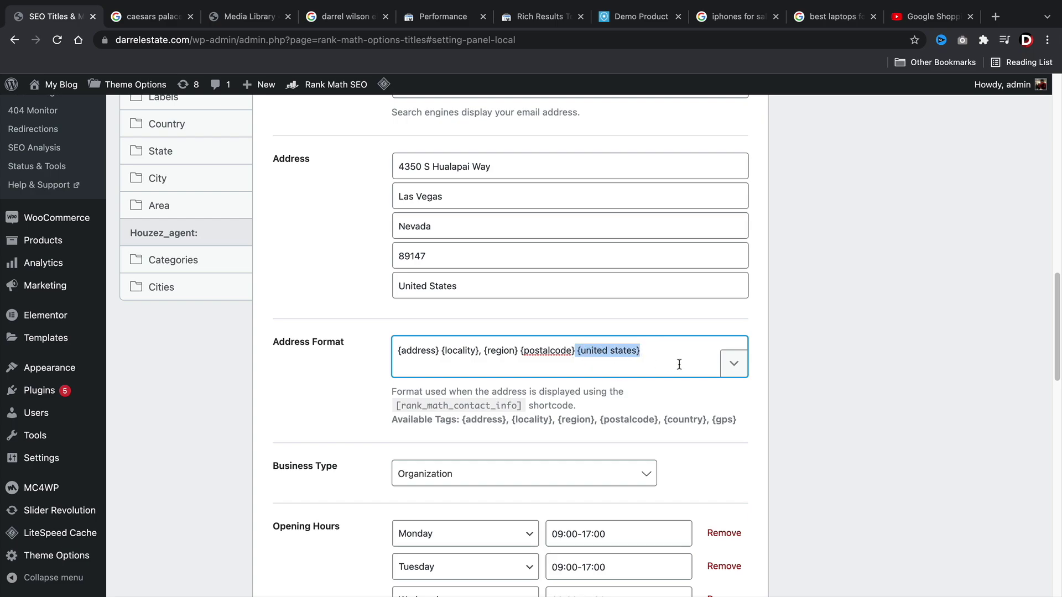
{"action": "key", "text": "BackSpace"}
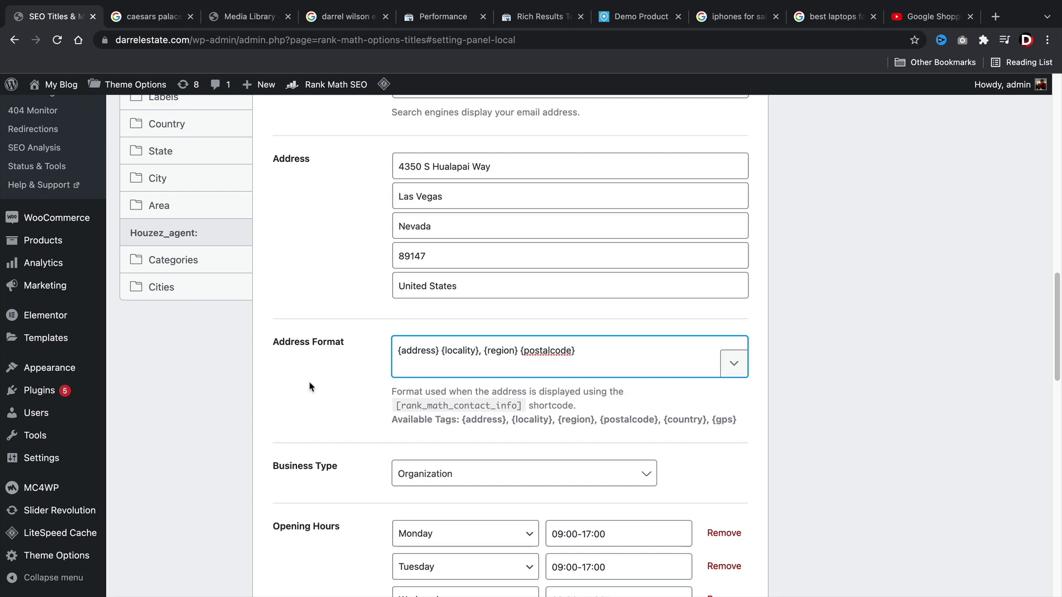
{"action": "key", "text": "Tab"}
{"action": "scroll", "coordinate": [337, 354], "scroll_direction": "down", "scroll_amount": 4}
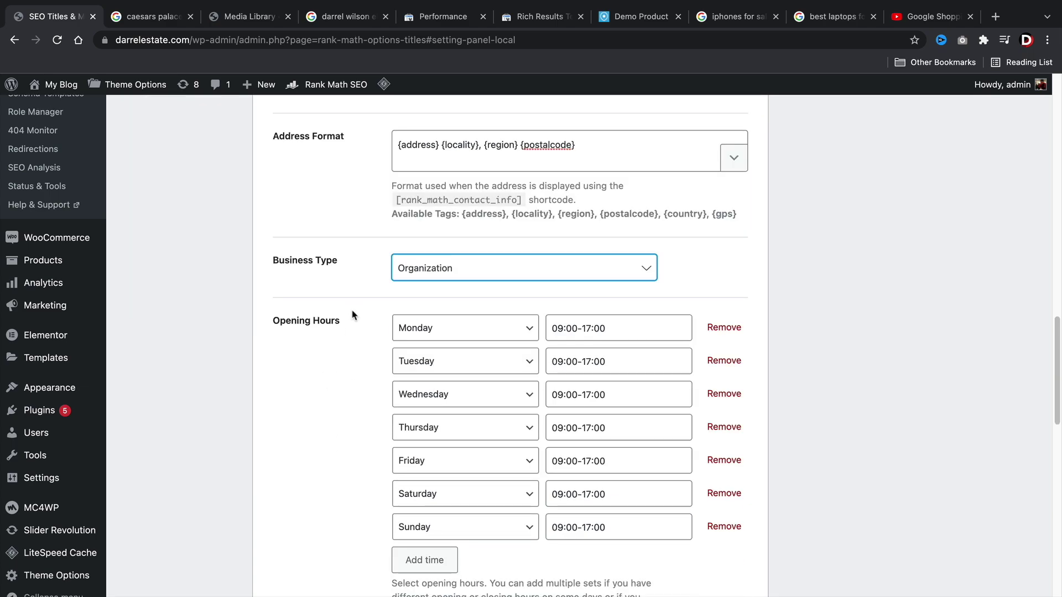
Set the business type to Real Estate Agent.
{"action": "left_click", "coordinate": [446, 276]}
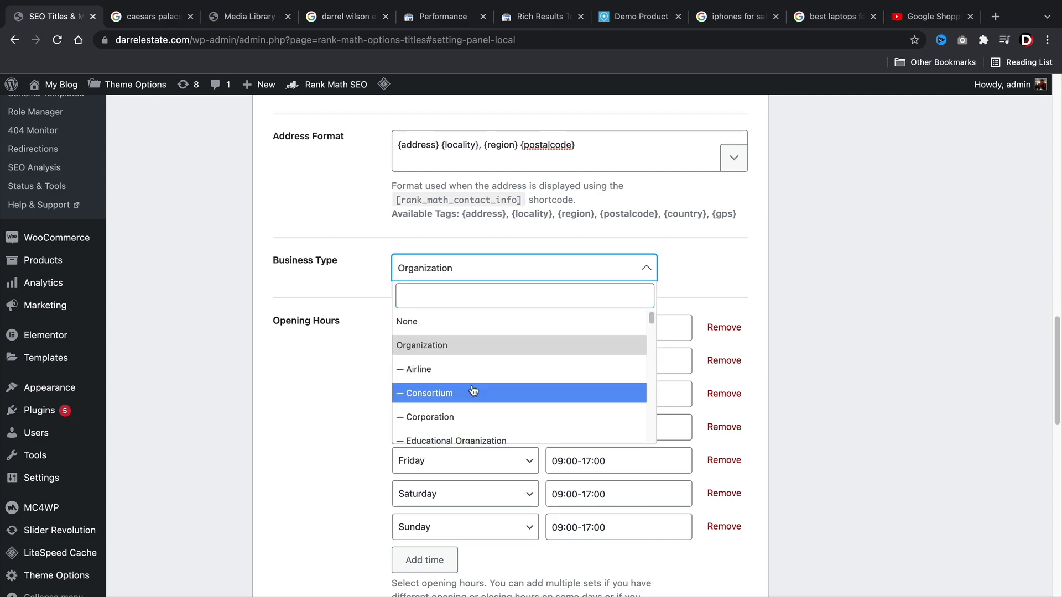
{"action": "scroll", "coordinate": [474, 391], "scroll_direction": "down", "scroll_amount": 4}
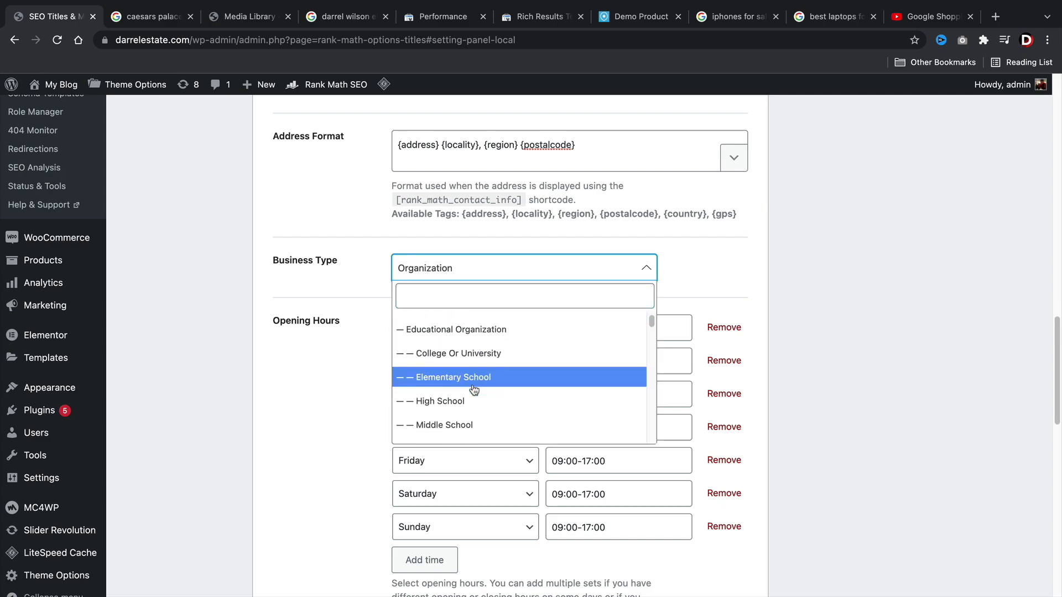
{"action": "scroll", "coordinate": [475, 391], "scroll_direction": "down", "scroll_amount": 5}
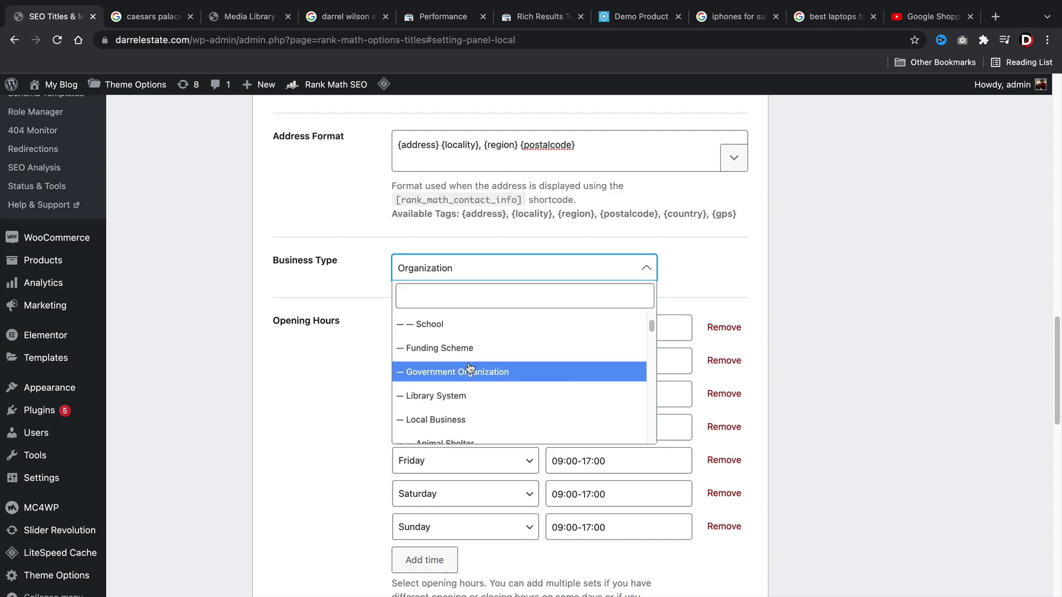
{"action": "scroll", "coordinate": [469, 369], "scroll_direction": "down", "scroll_amount": 3}
{"action": "scroll", "coordinate": [469, 368], "scroll_direction": "down", "scroll_amount": 4}
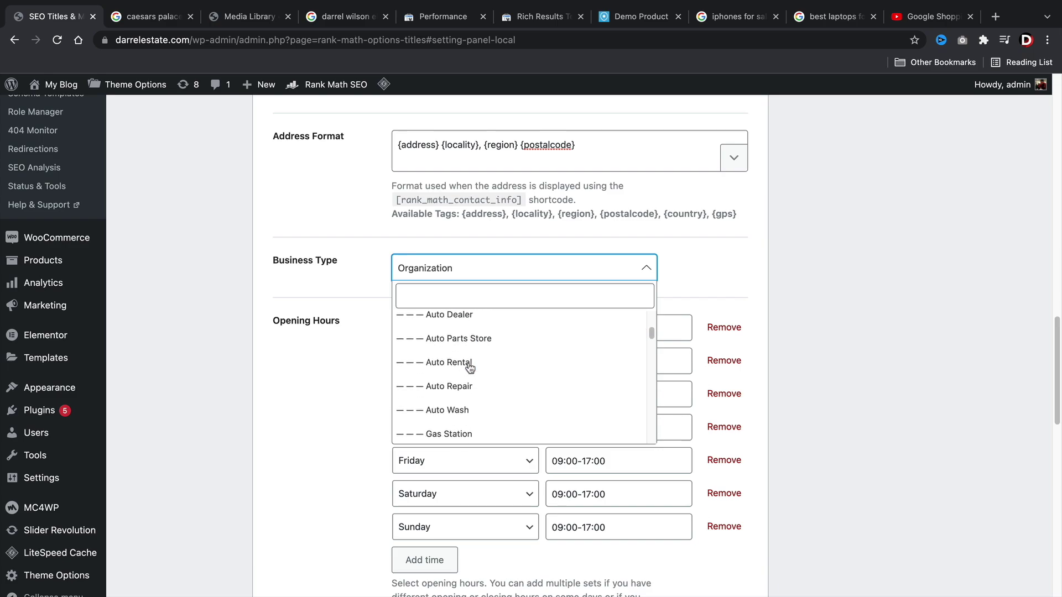
{"action": "scroll", "coordinate": [470, 369], "scroll_direction": "down", "scroll_amount": 10}
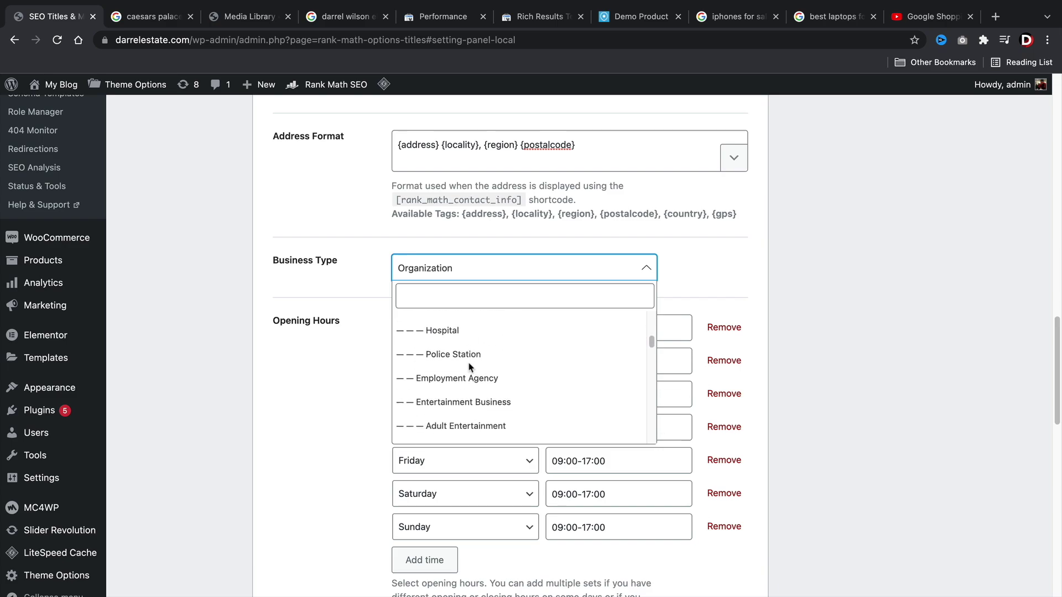
{"action": "type", "text": "real"}
{"action": "left_click", "coordinate": [451, 221]}
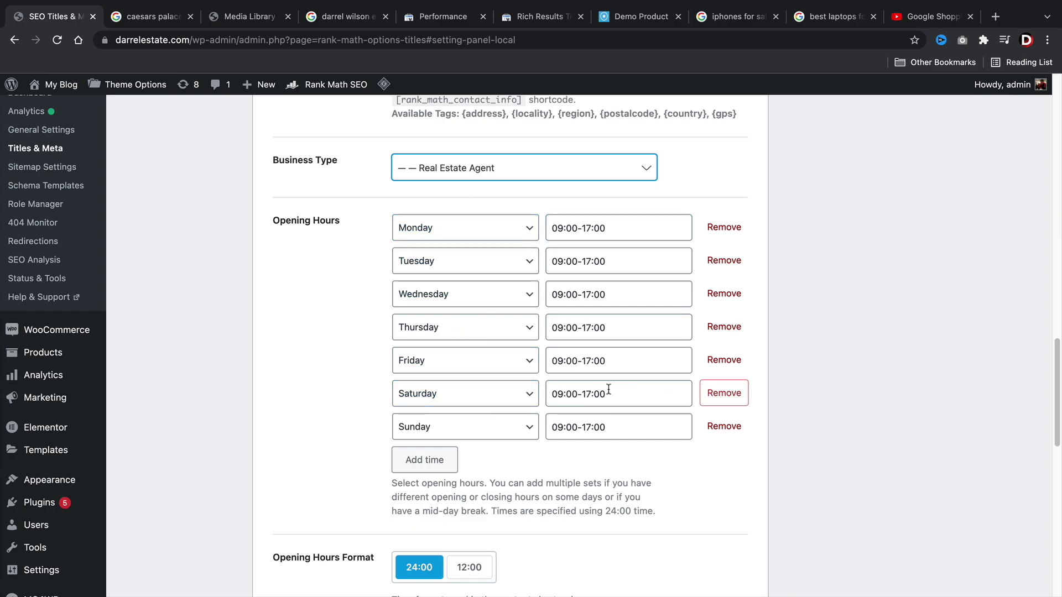
Remove the Saturday and Sunday rows, leaving Monday–Friday opening hours at 09:00-17:00.
{"action": "left_click", "coordinate": [522, 399]}
{"action": "left_click", "coordinate": [737, 394]}
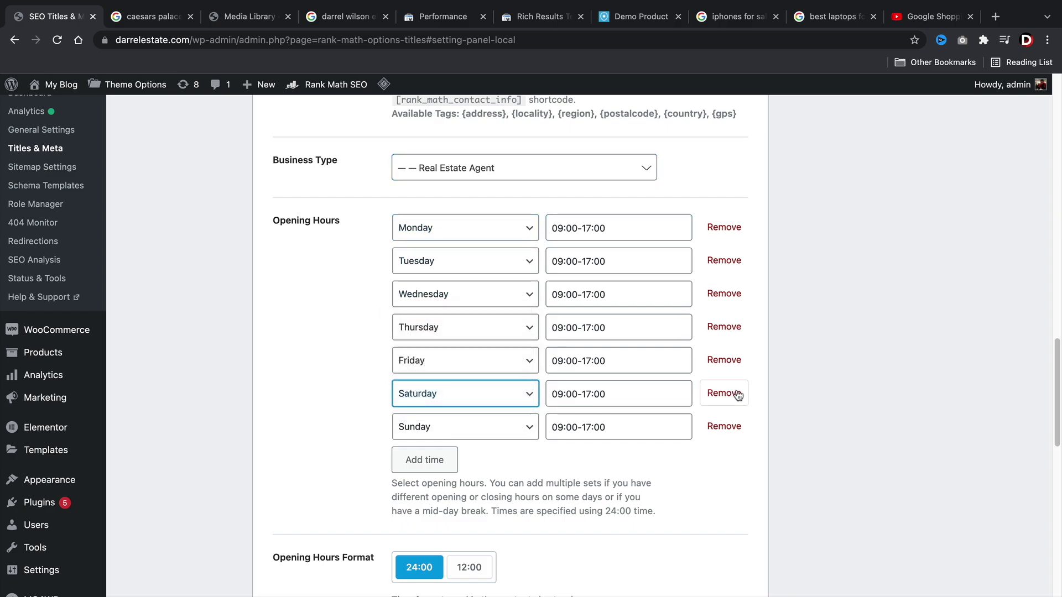
{"action": "left_click", "coordinate": [736, 394]}
{"action": "left_click", "coordinate": [734, 394]}
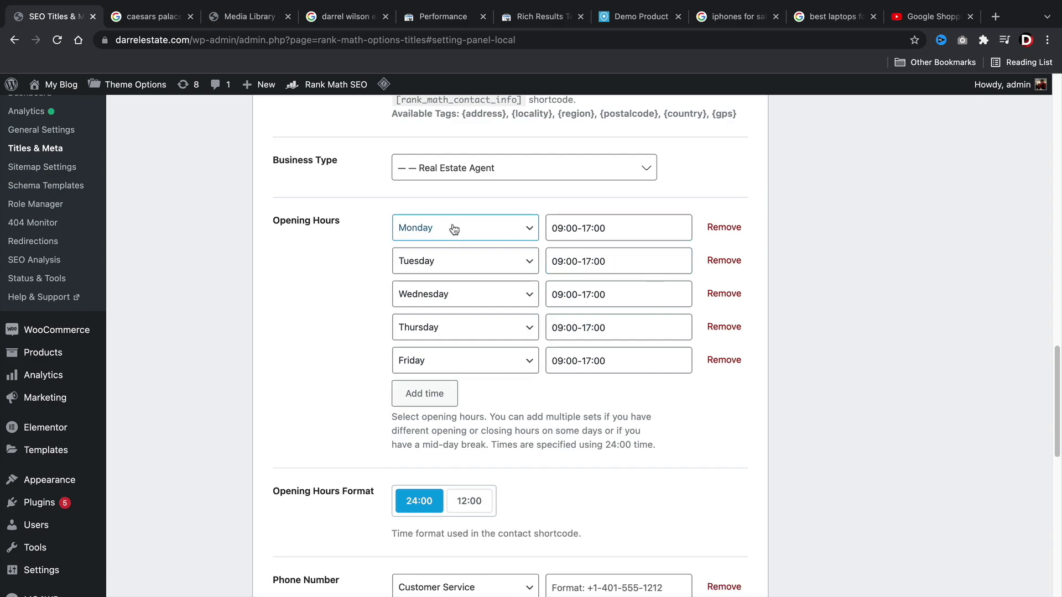
{"action": "left_click", "coordinate": [604, 235]}
{"action": "left_click", "coordinate": [592, 230]}
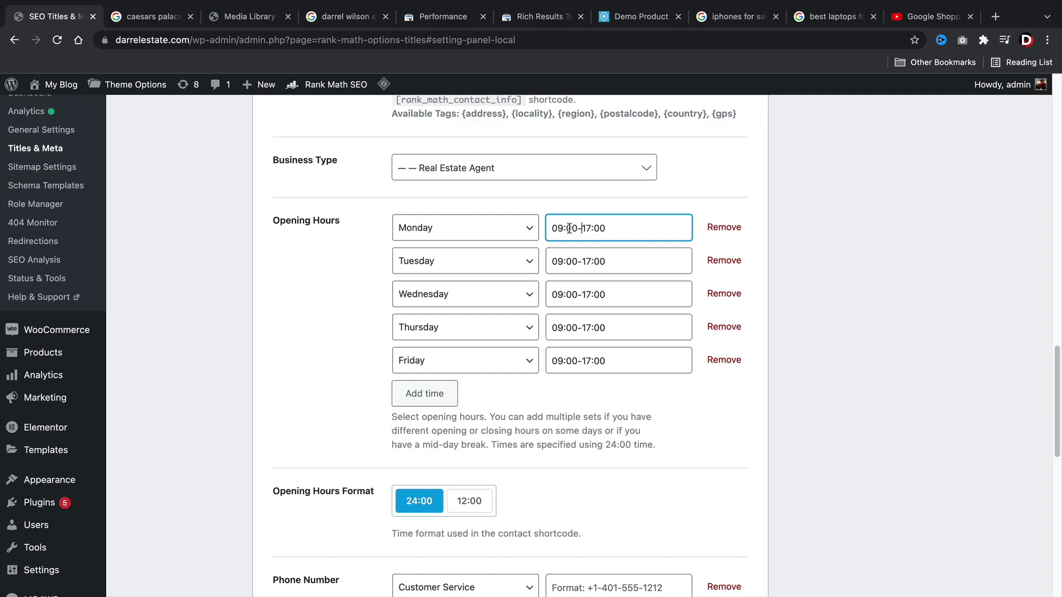
{"action": "left_click", "coordinate": [615, 360]}
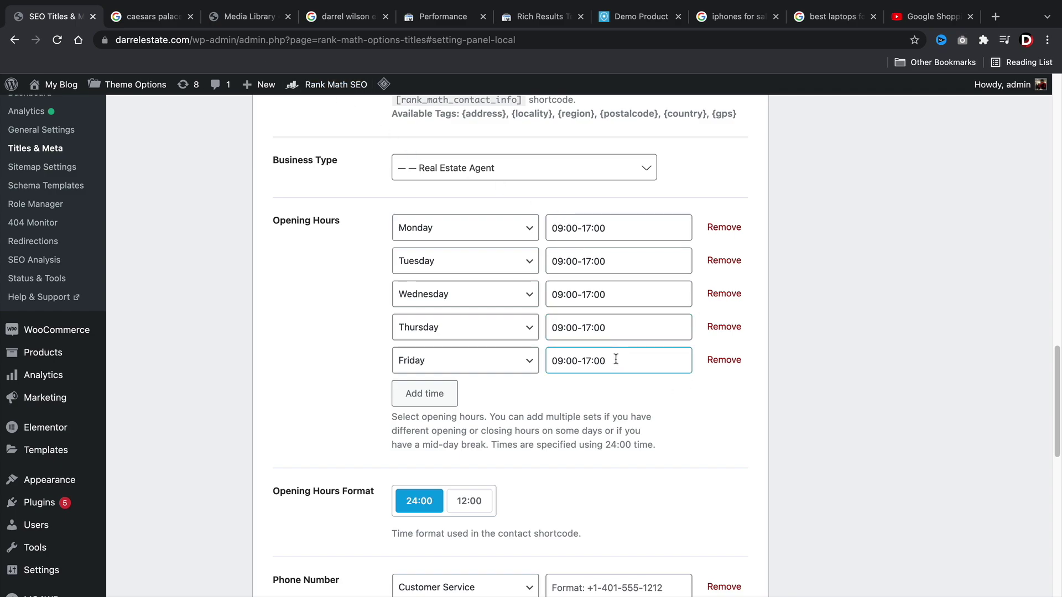
{"action": "left_click", "coordinate": [634, 304]}
{"action": "left_click", "coordinate": [313, 329]}
Fill in the customer service phone number and a first Price Range entry.
{"action": "scroll", "coordinate": [312, 329], "scroll_direction": "down", "scroll_amount": 5}
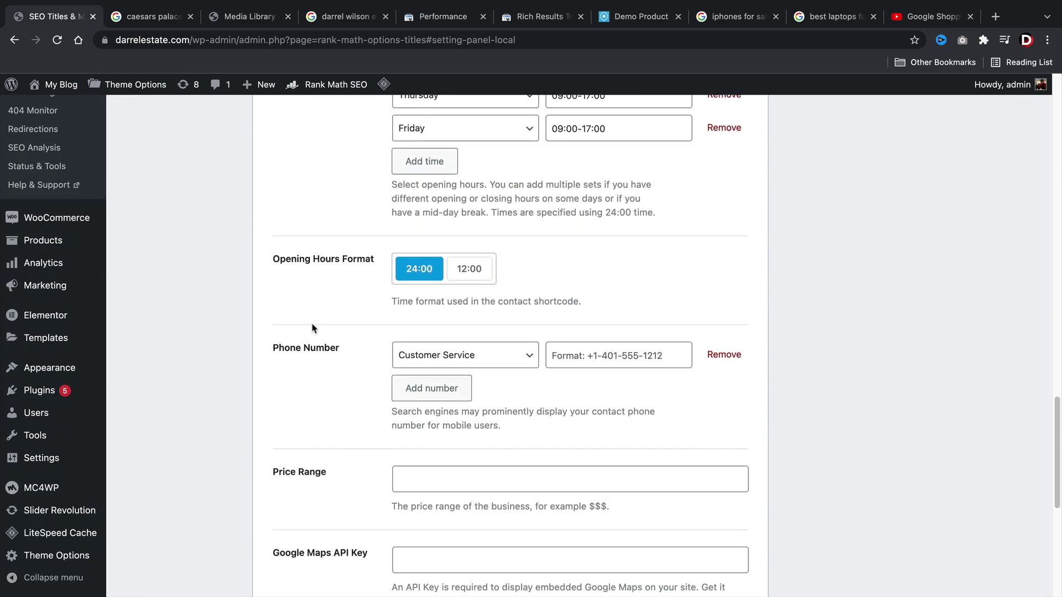
{"action": "left_click", "coordinate": [578, 358]}
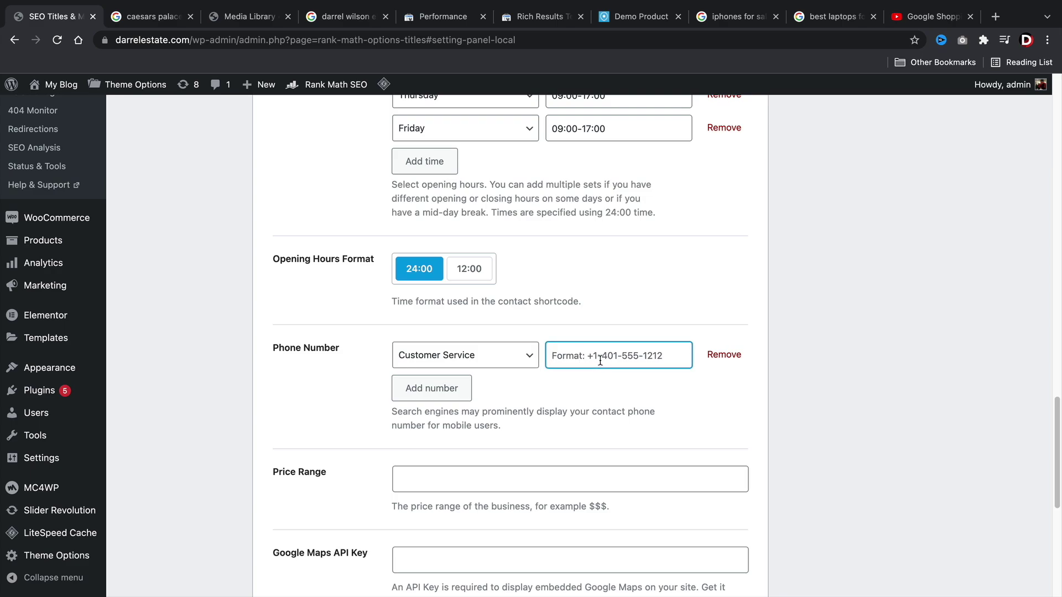
{"action": "key", "text": "Tab"}
{"action": "scroll", "coordinate": [139, 355], "scroll_direction": "down", "scroll_amount": 2}
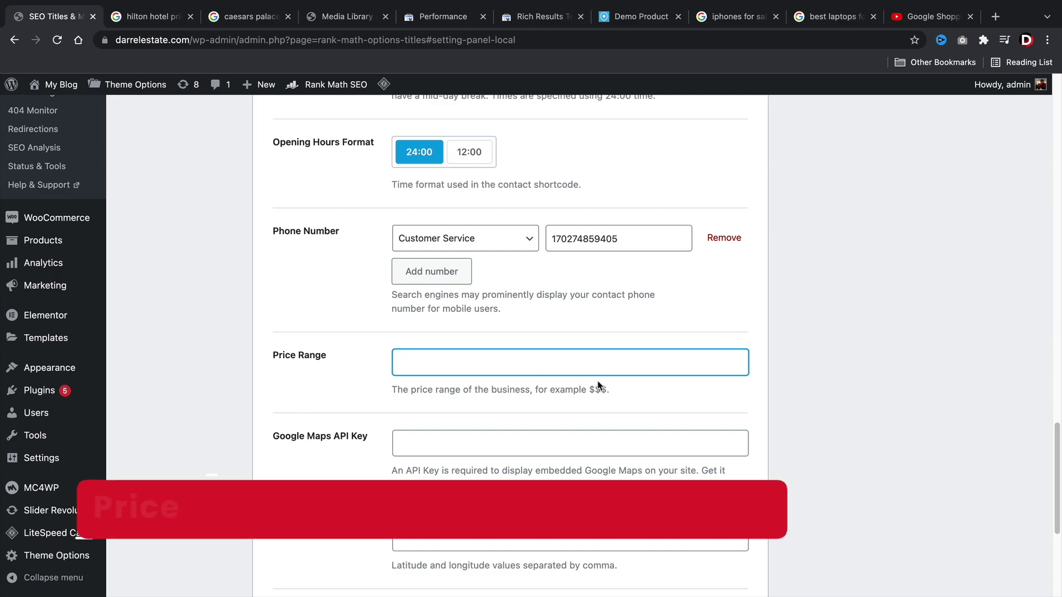
{"action": "type", "text": "$"}
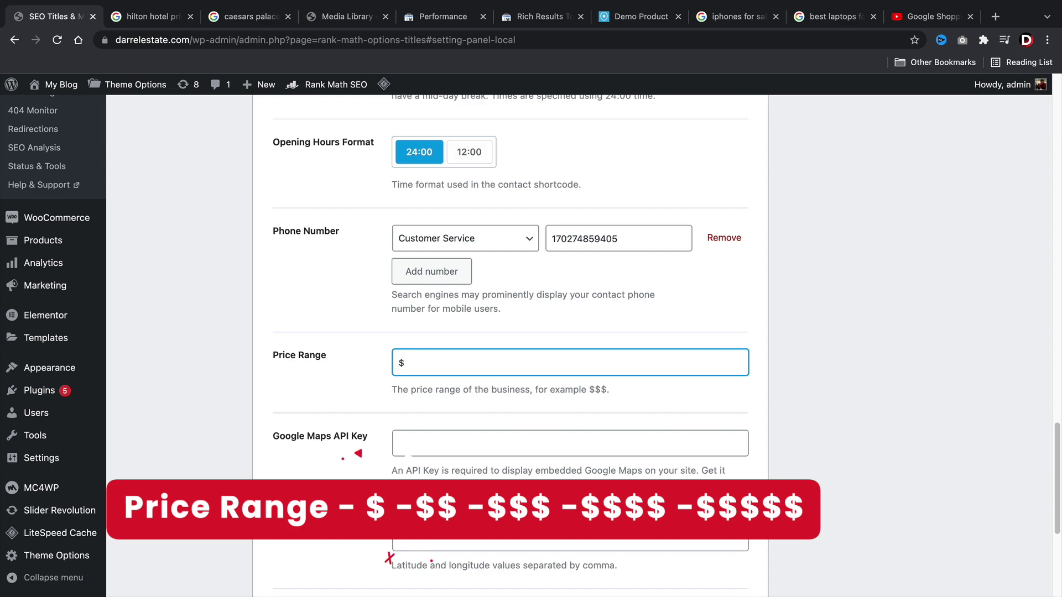
{"action": "type", "text": "$$$$"}
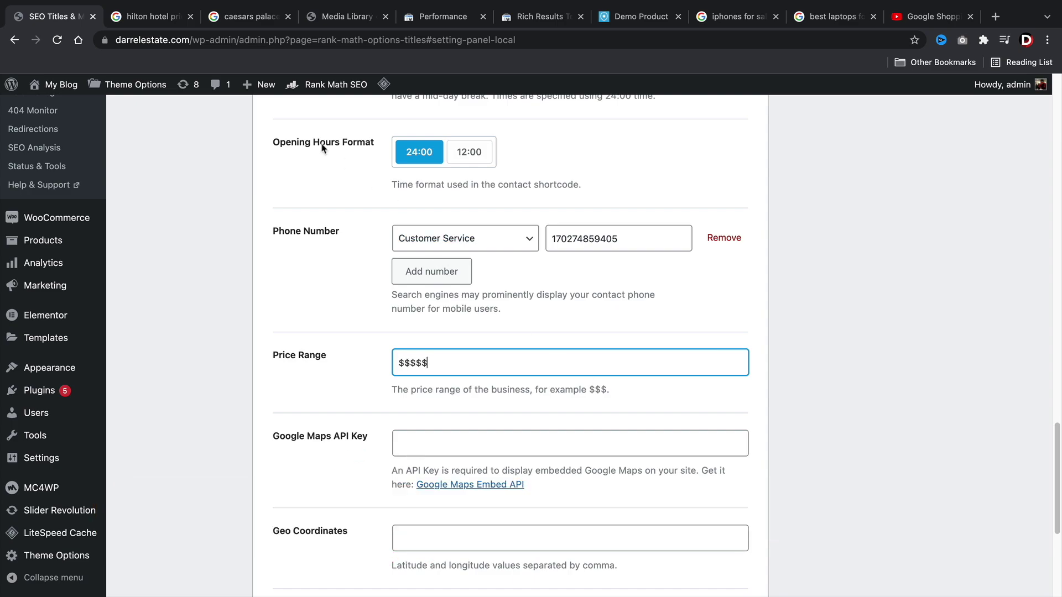
Check a Hilton hotel search result's $$ example and settle the Price Range at $$.
{"action": "left_click", "coordinate": [140, 17]}
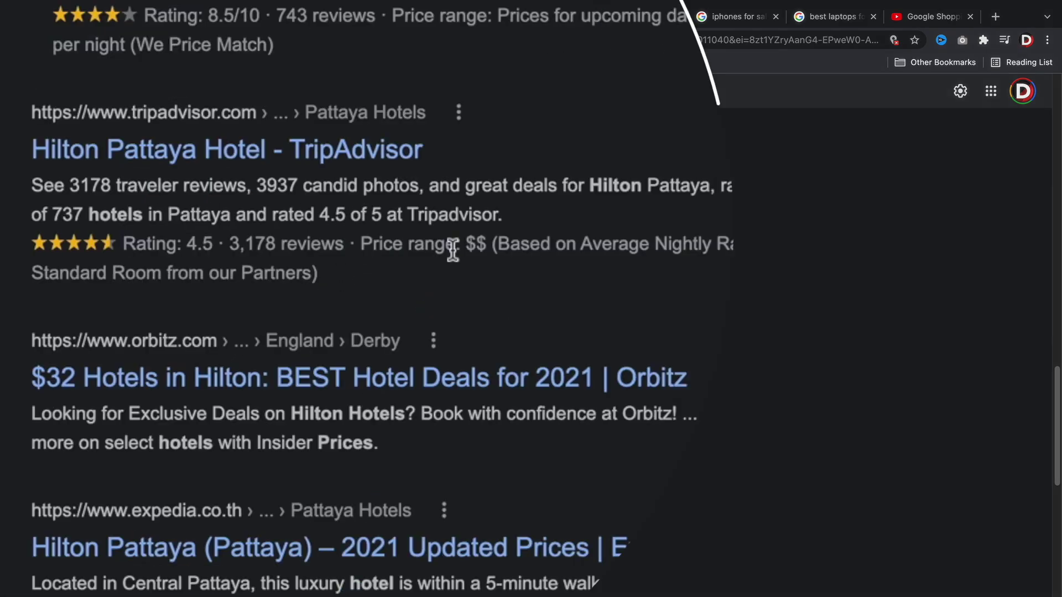
{"action": "left_click_drag", "start_coordinate": [463, 247], "coordinate": [491, 247]}
{"action": "left_click", "coordinate": [479, 247]}
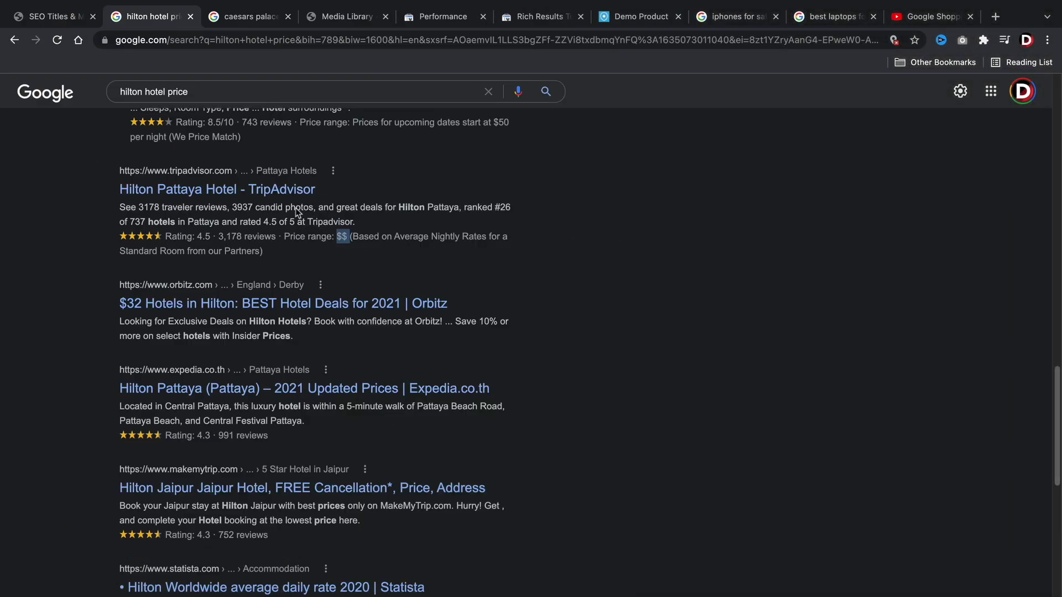
{"action": "left_click", "coordinate": [61, 16]}
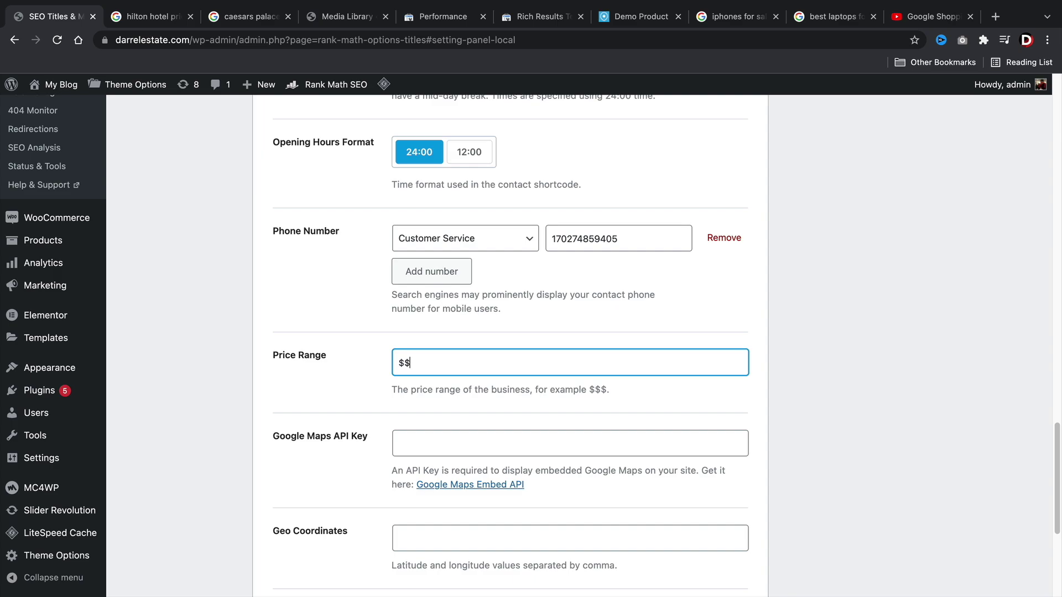
{"action": "scroll", "coordinate": [340, 320], "scroll_direction": "down", "scroll_amount": 5}
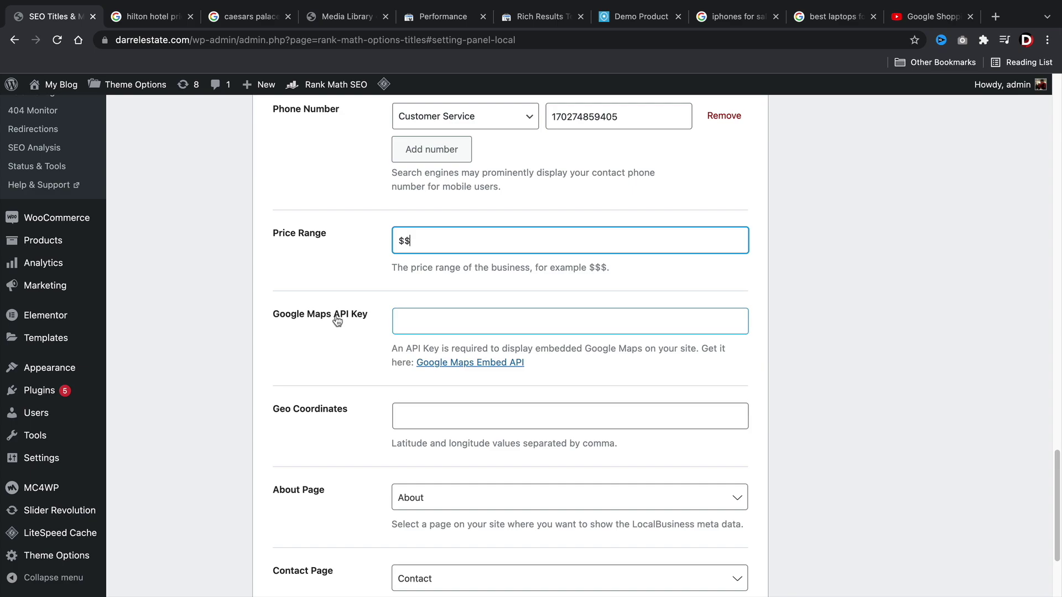
{"action": "left_click", "coordinate": [481, 322]}
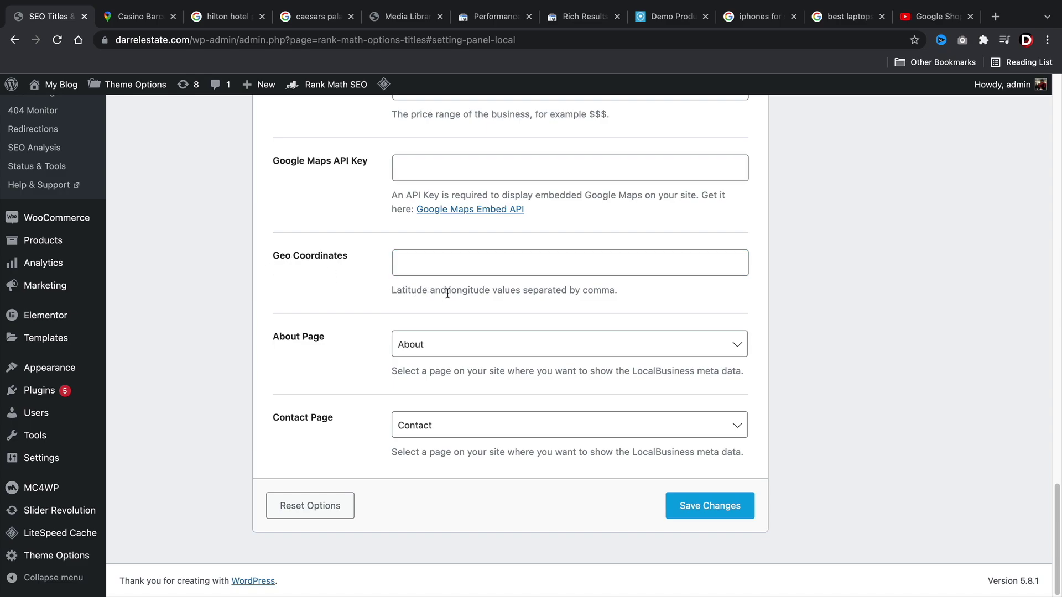
Copy Casino Barcelona's map coordinates 41.38697, 2.19771 and return to the Geo Coordinates field.
{"action": "left_click", "coordinate": [128, 21]}
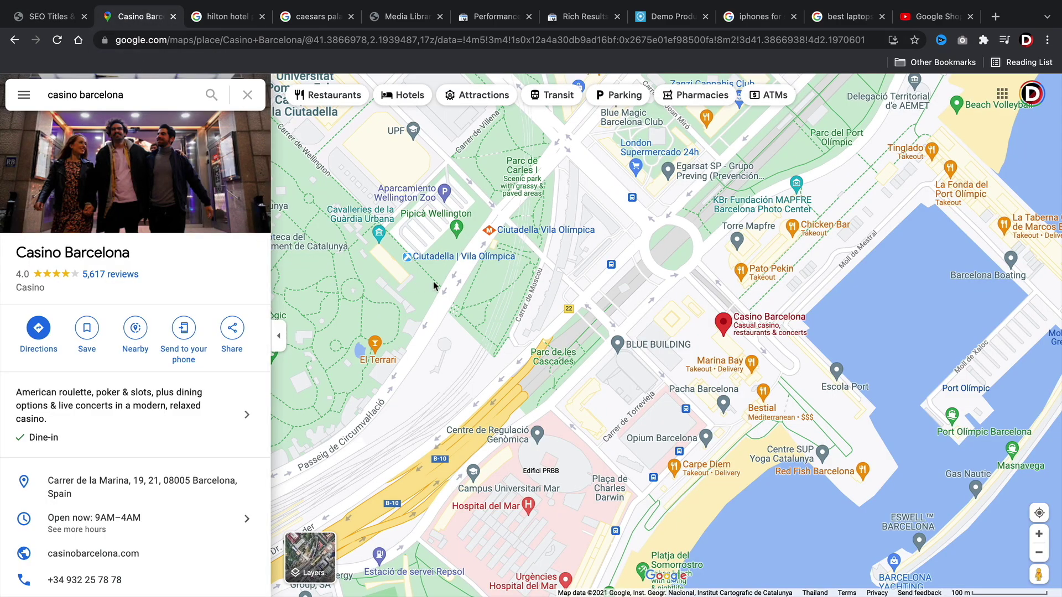
{"action": "left_click_drag", "start_coordinate": [519, 299], "coordinate": [474, 294]}
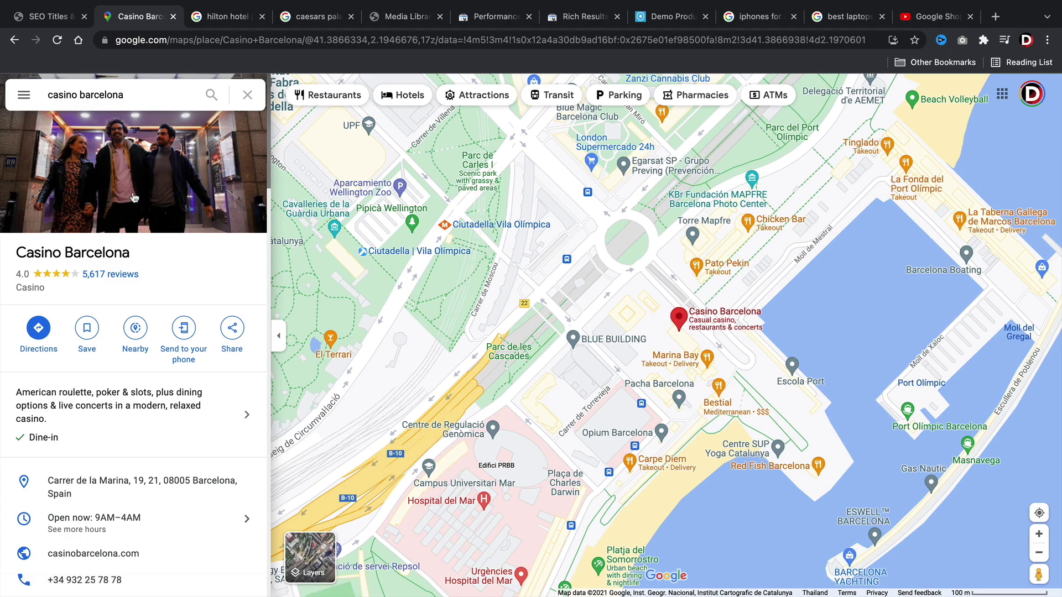
{"action": "left_click_drag", "start_coordinate": [629, 295], "coordinate": [600, 296]}
{"action": "mouse_move", "coordinate": [691, 320]}
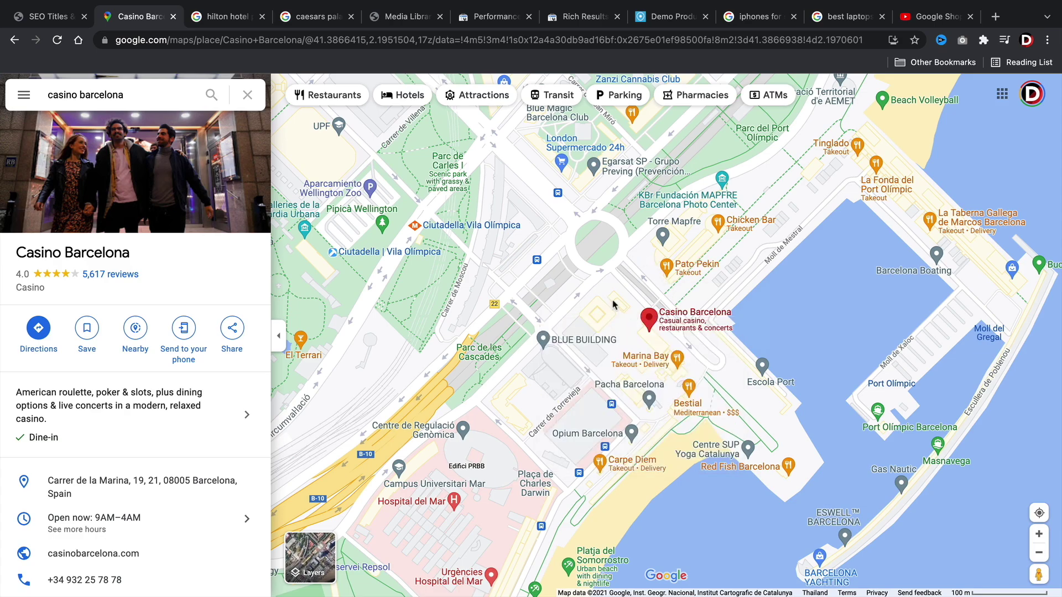
{"action": "right_click", "coordinate": [691, 311]}
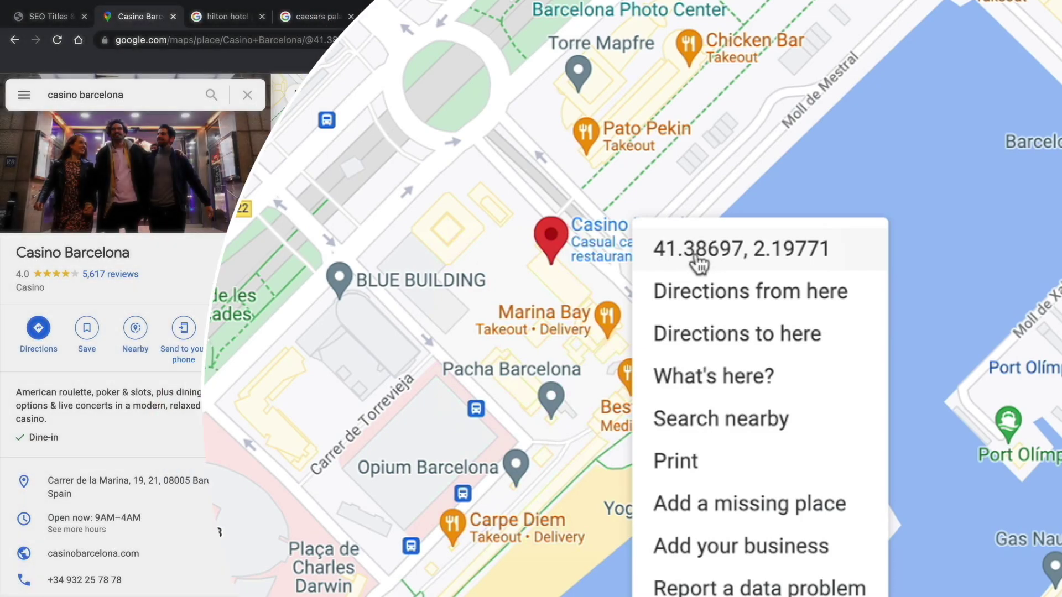
{"action": "left_click", "coordinate": [689, 260]}
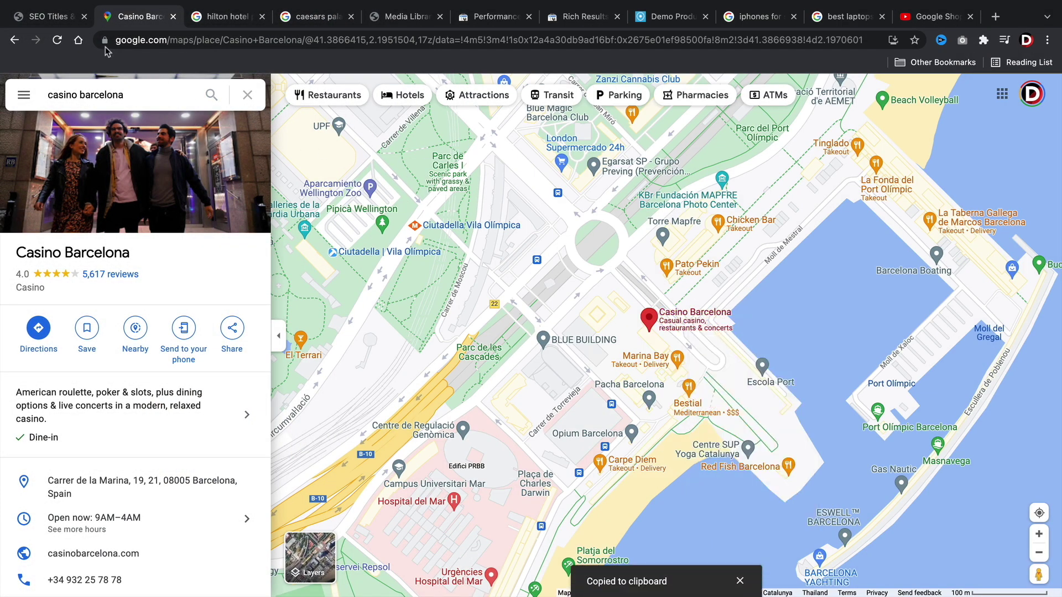
{"action": "left_click", "coordinate": [55, 19]}
{"action": "left_click", "coordinate": [399, 264]}
Paste 41.38696746053756, 2.1977145568109866 into Geo Coordinates, keep About as About Page, and save the settings.
{"action": "right_click", "coordinate": [398, 260]}
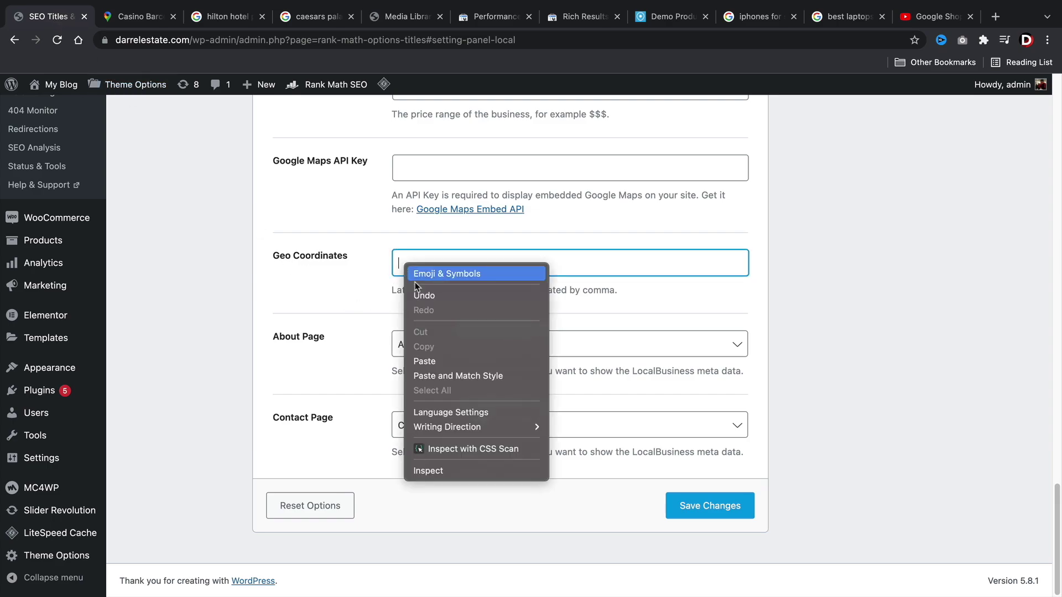
{"action": "left_click", "coordinate": [456, 364]}
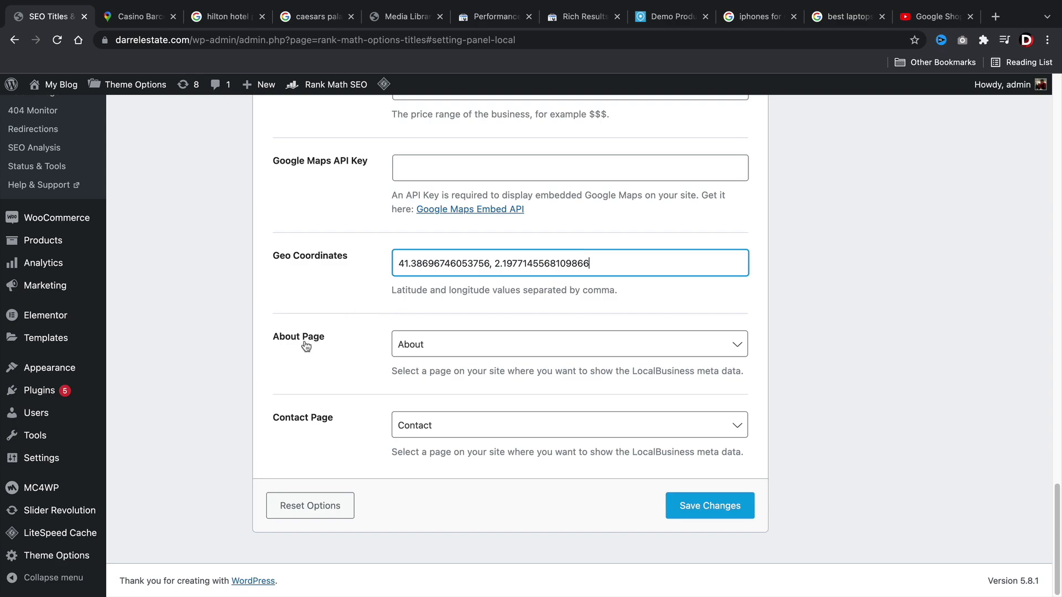
{"action": "left_click", "coordinate": [453, 351]}
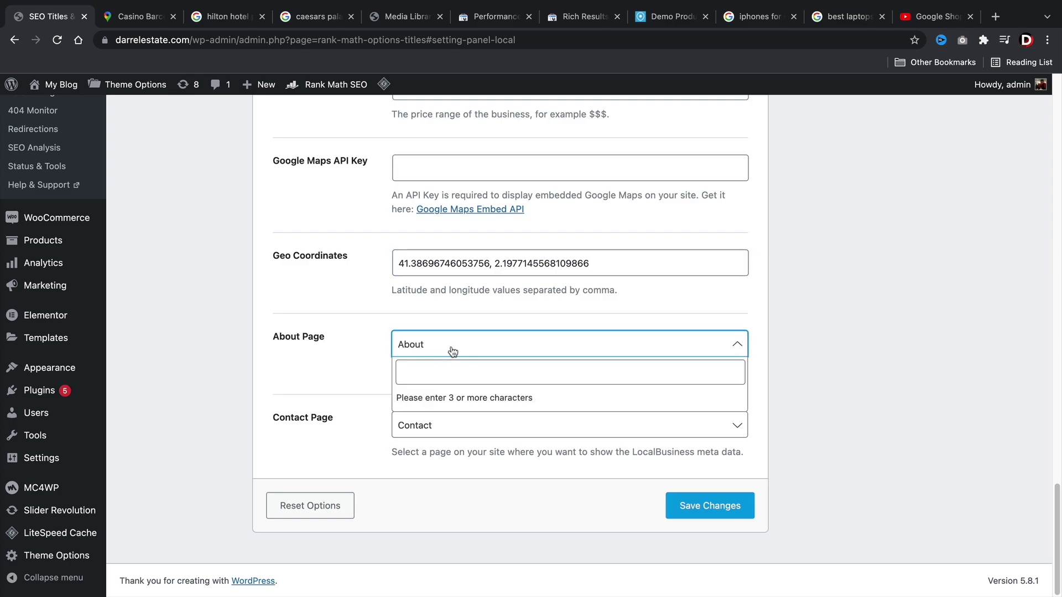
{"action": "left_click", "coordinate": [168, 329]}
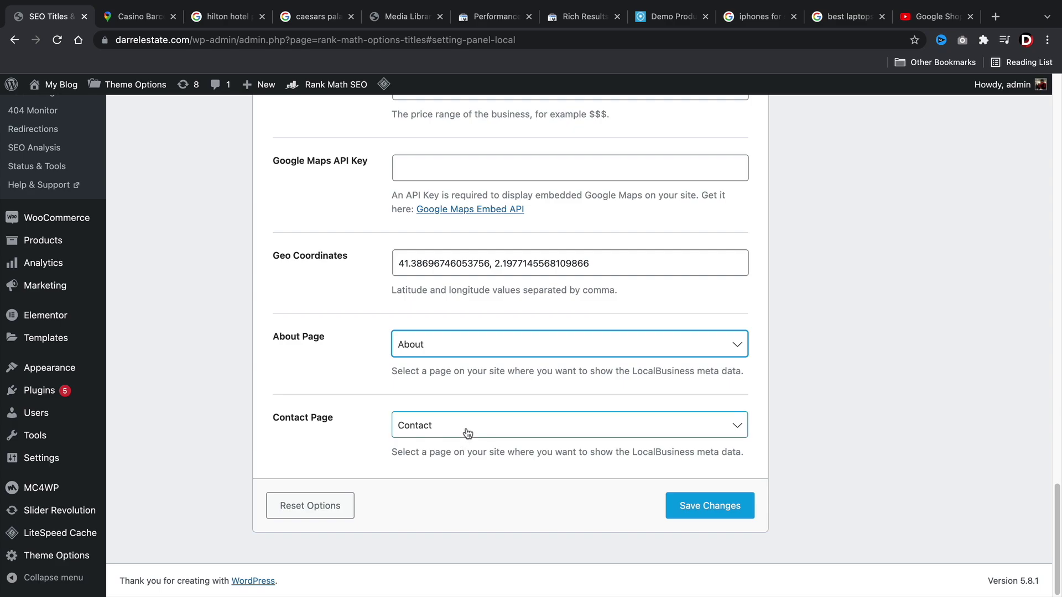
{"action": "left_click", "coordinate": [721, 514]}
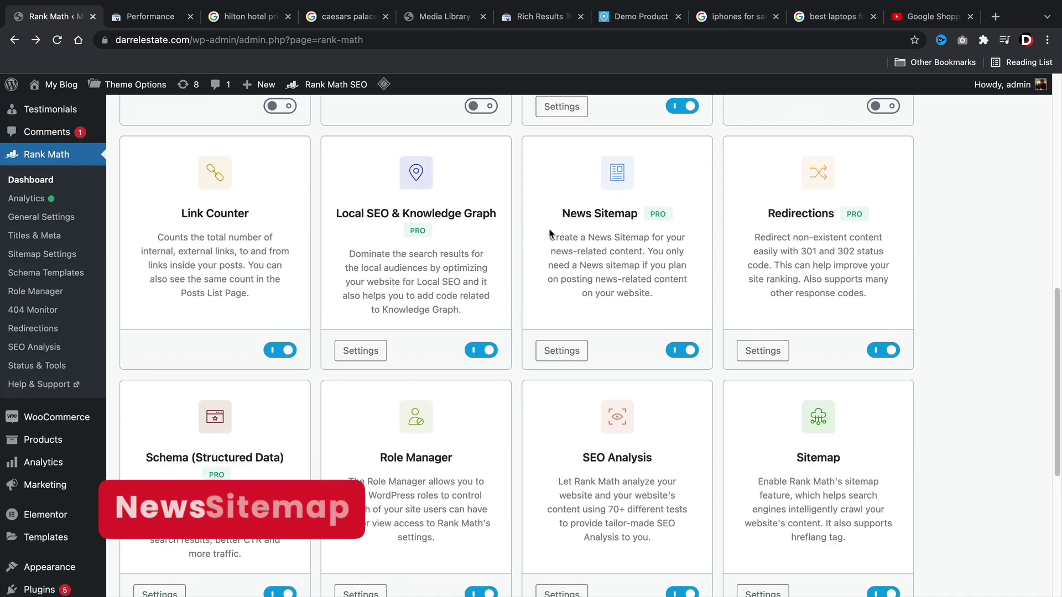
Copy the sitemap link from the News Sitemap module settings and go to Google Search Console.
{"action": "left_click_drag", "start_coordinate": [561, 214], "coordinate": [640, 214]}
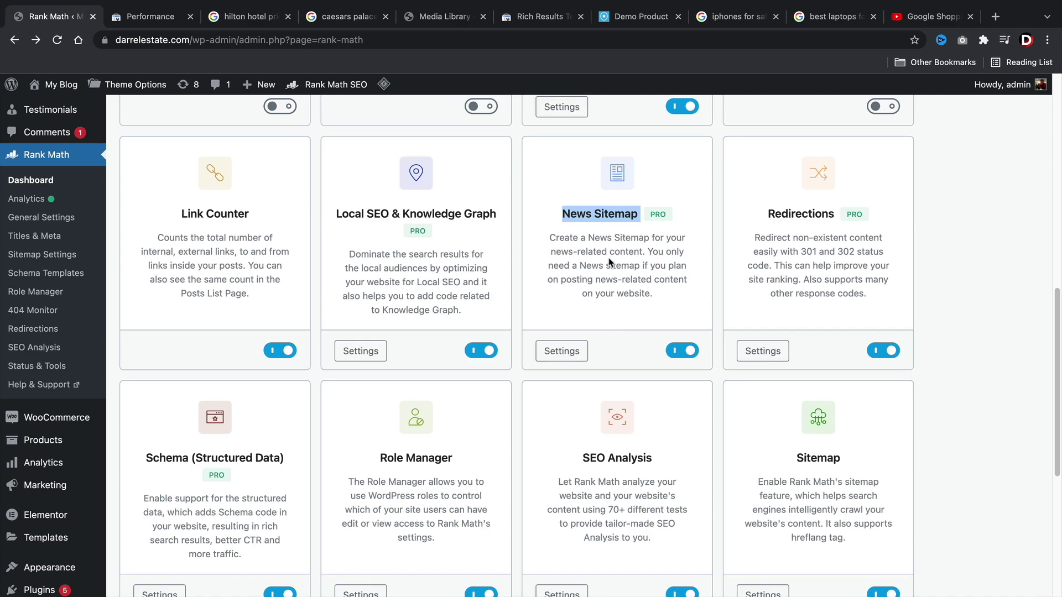
{"action": "left_click", "coordinate": [561, 352]}
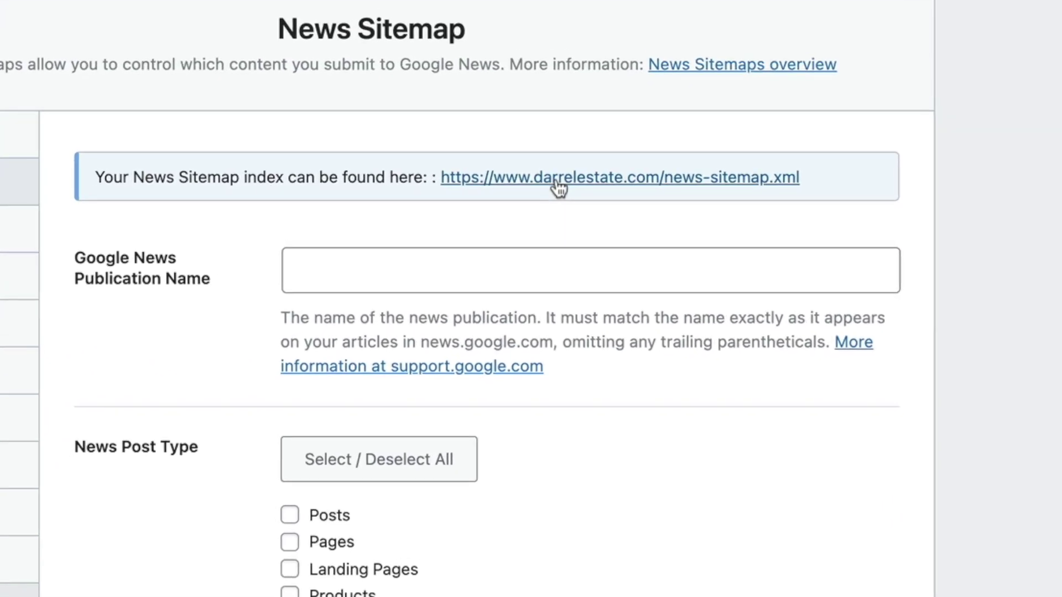
{"action": "right_click", "coordinate": [549, 199]}
{"action": "key", "text": "ctrl+c"}
{"action": "left_click", "coordinate": [601, 383]}
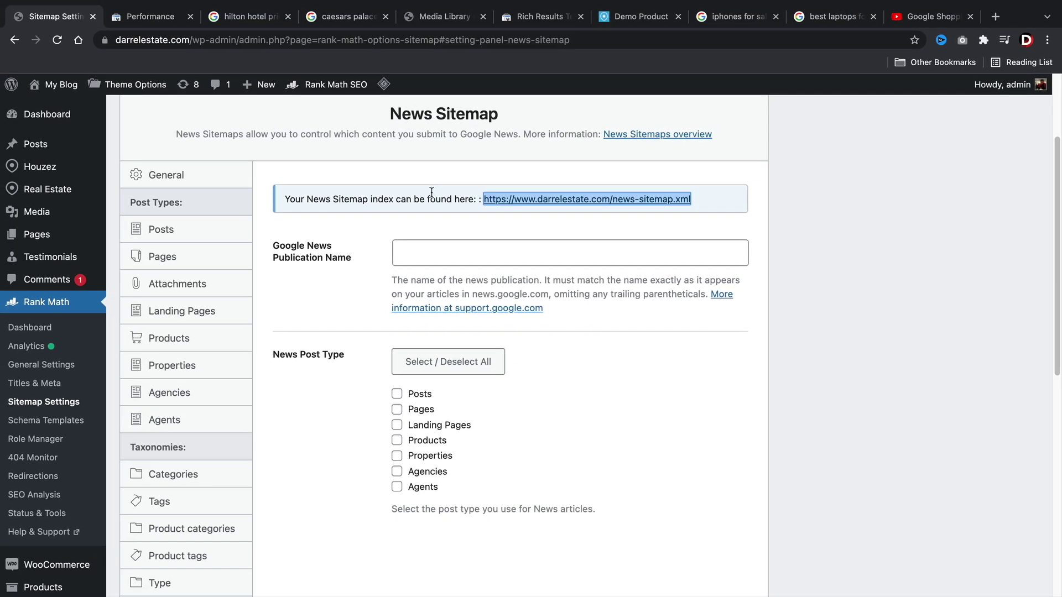
{"action": "left_click", "coordinate": [151, 17]}
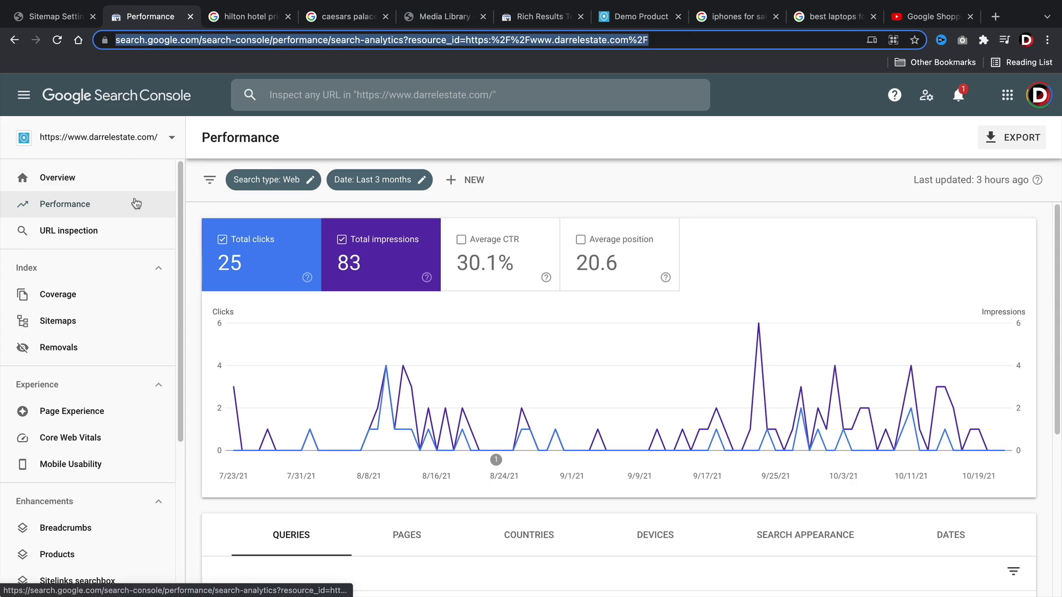
Submit news-sitemap.xml in Search Console's Sitemaps report, then go back to Rank Math.
{"action": "left_click", "coordinate": [71, 321]}
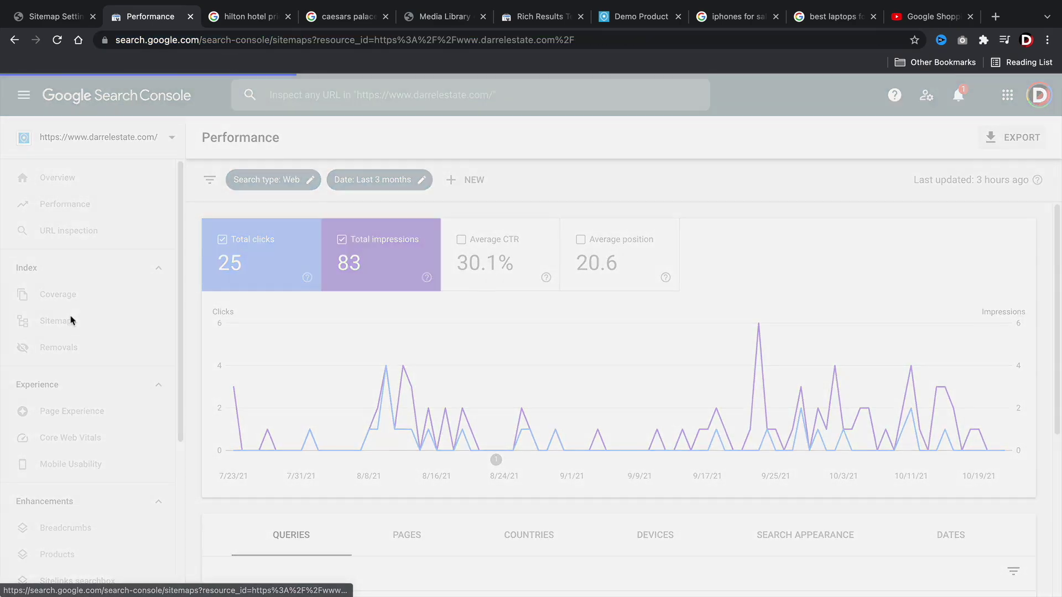
{"action": "right_click", "coordinate": [497, 228]}
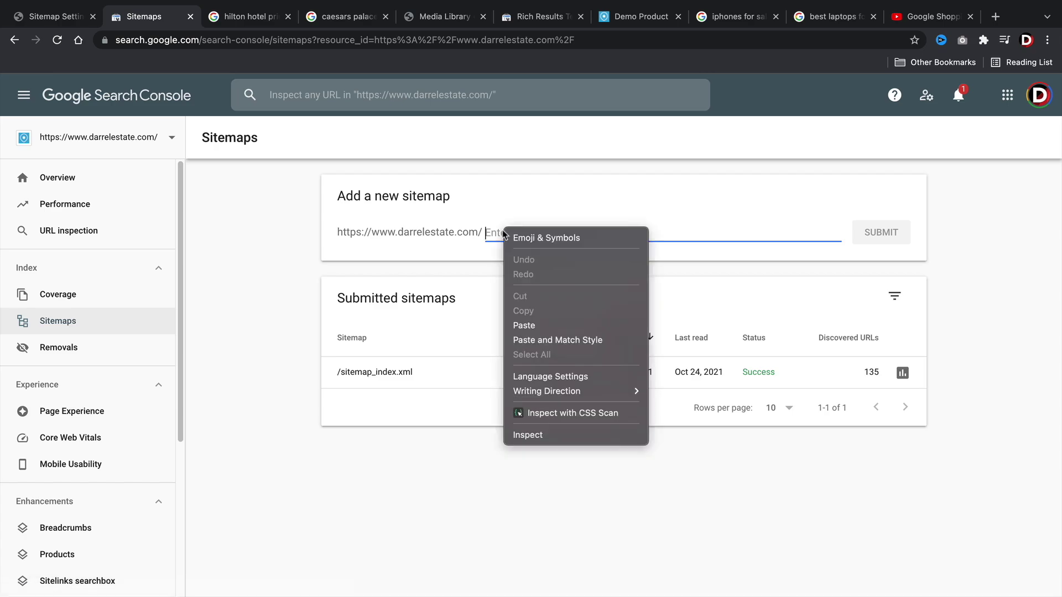
{"action": "left_click", "coordinate": [522, 324]}
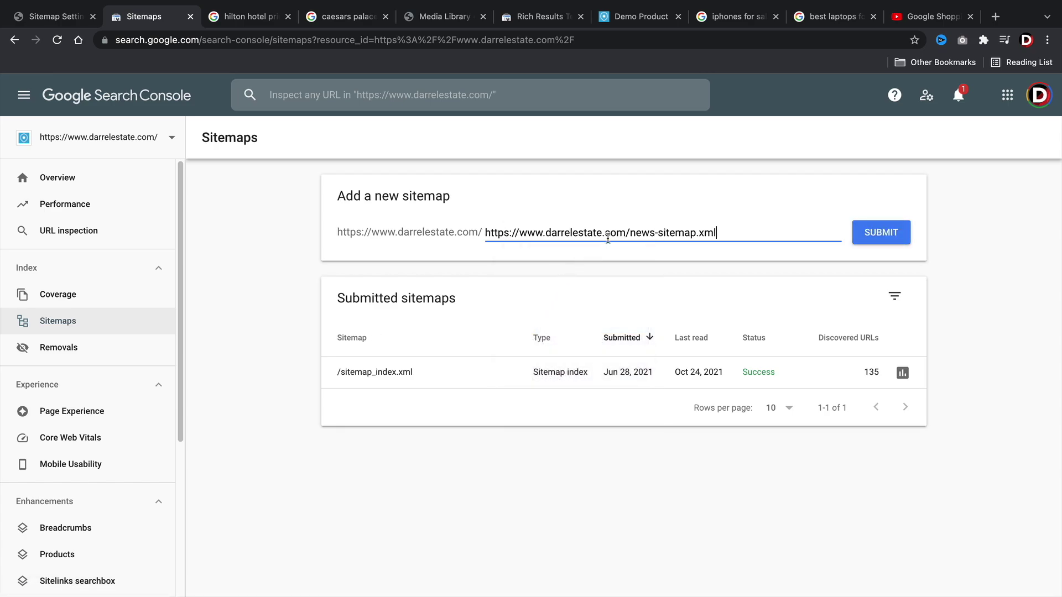
{"action": "left_click_drag", "start_coordinate": [626, 233], "coordinate": [335, 228]}
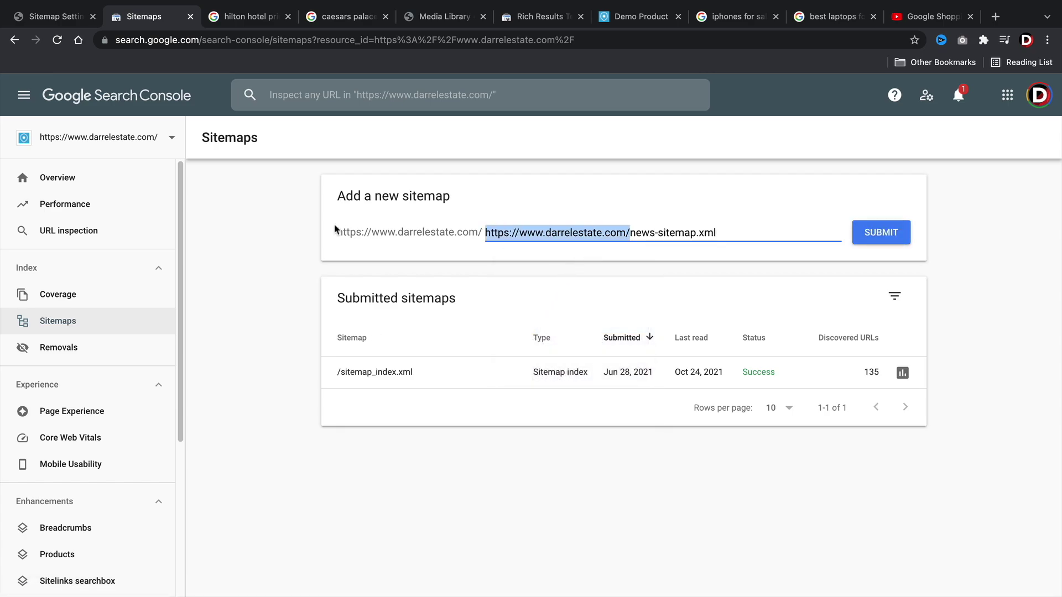
{"action": "key", "text": "BackSpace"}
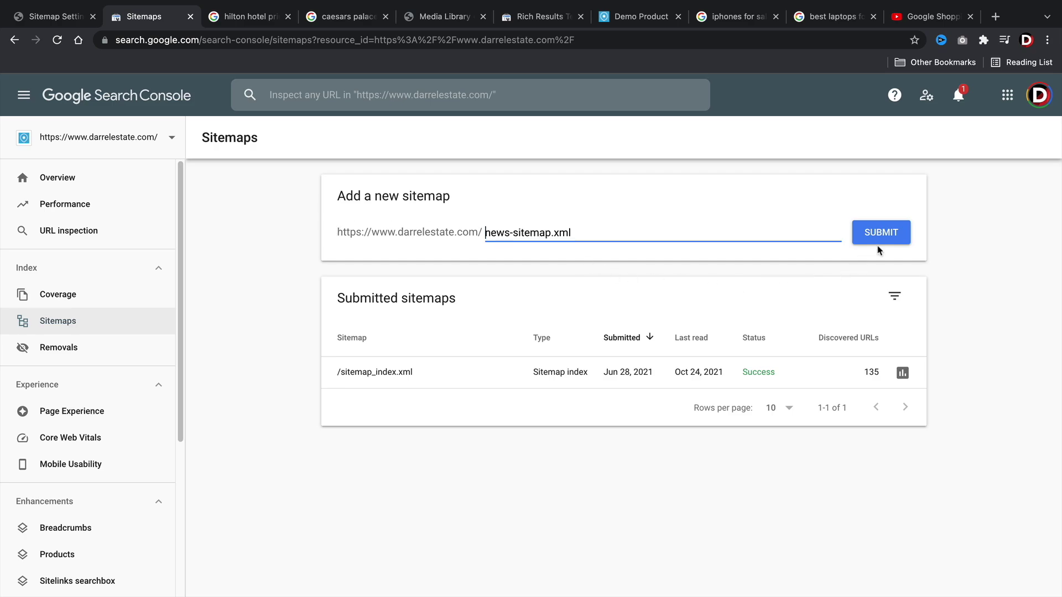
{"action": "left_click", "coordinate": [888, 236]}
{"action": "key", "text": "ctrl+shift+Tab"}
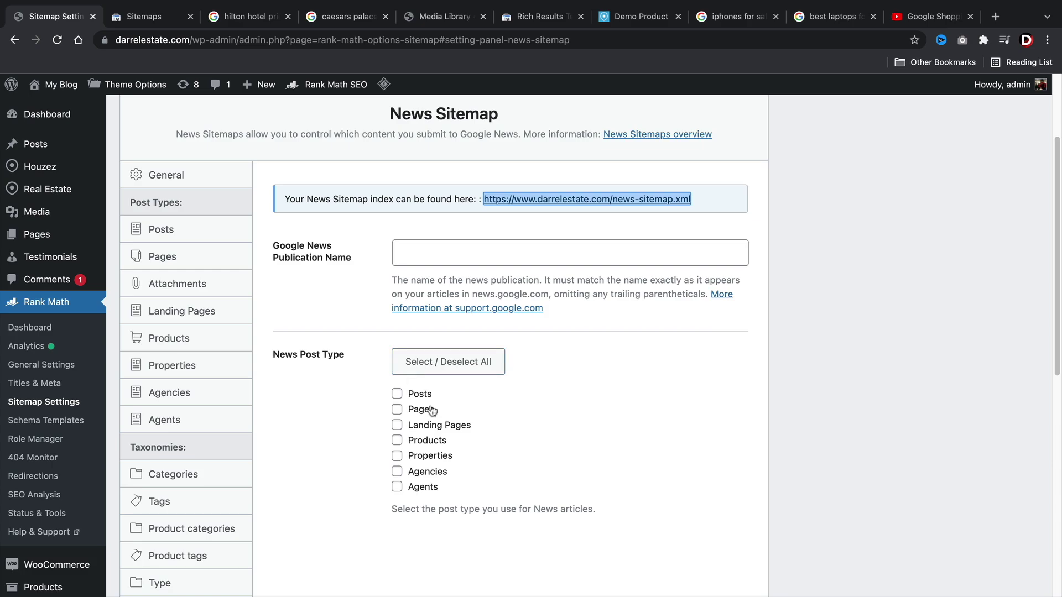
Tick and then untick Agencies as a News Post Type, highlighting the News articles note.
{"action": "scroll", "coordinate": [415, 420], "scroll_direction": "down", "scroll_amount": 3}
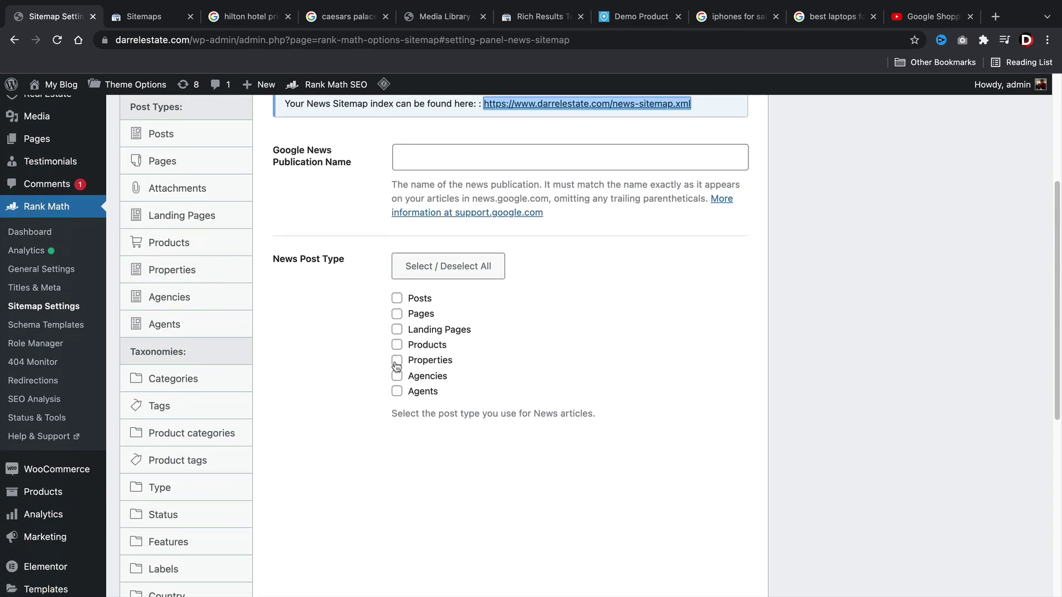
{"action": "left_click", "coordinate": [398, 378]}
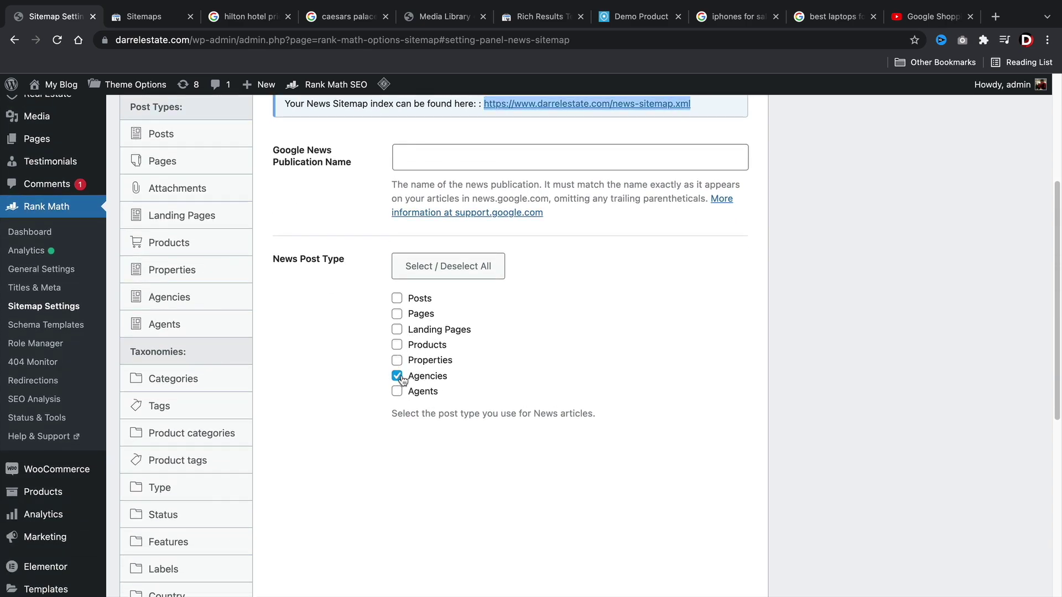
{"action": "left_click_drag", "start_coordinate": [493, 415], "coordinate": [601, 434]}
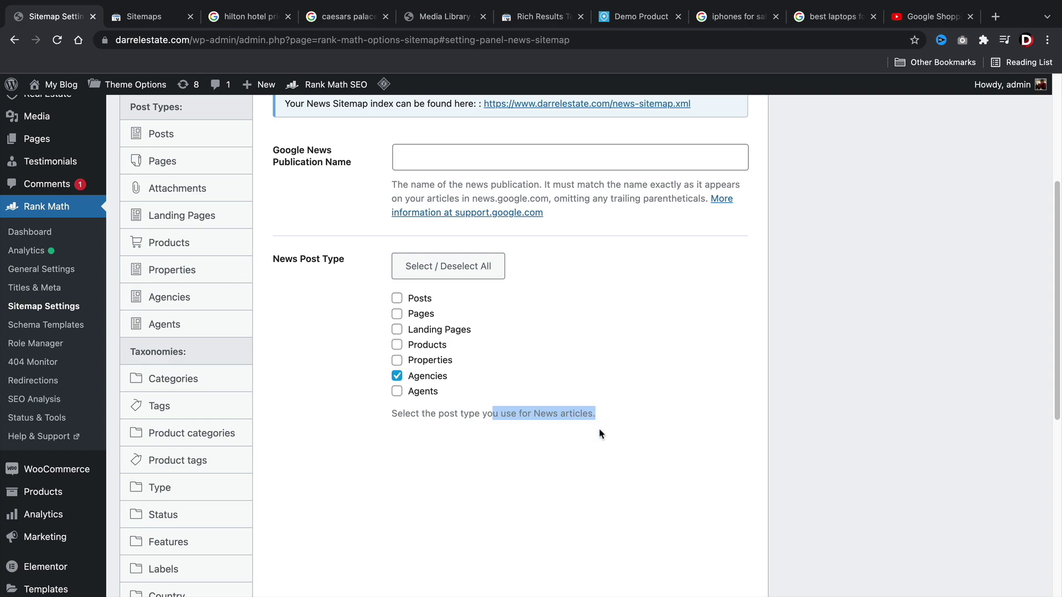
{"action": "left_click", "coordinate": [578, 424]}
{"action": "left_click", "coordinate": [399, 378]}
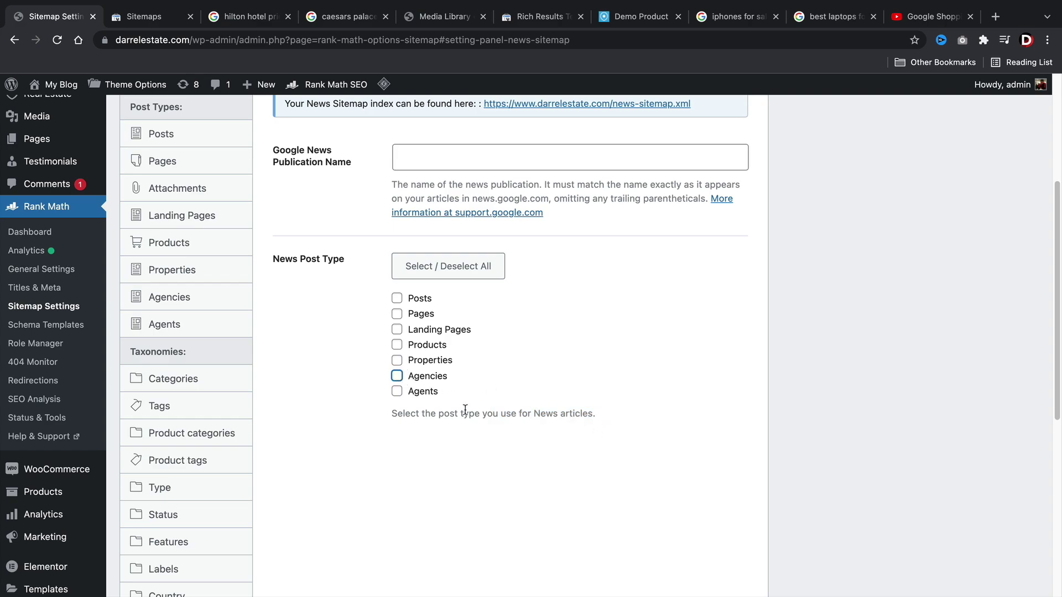
{"action": "left_click_drag", "start_coordinate": [528, 415], "coordinate": [583, 415]}
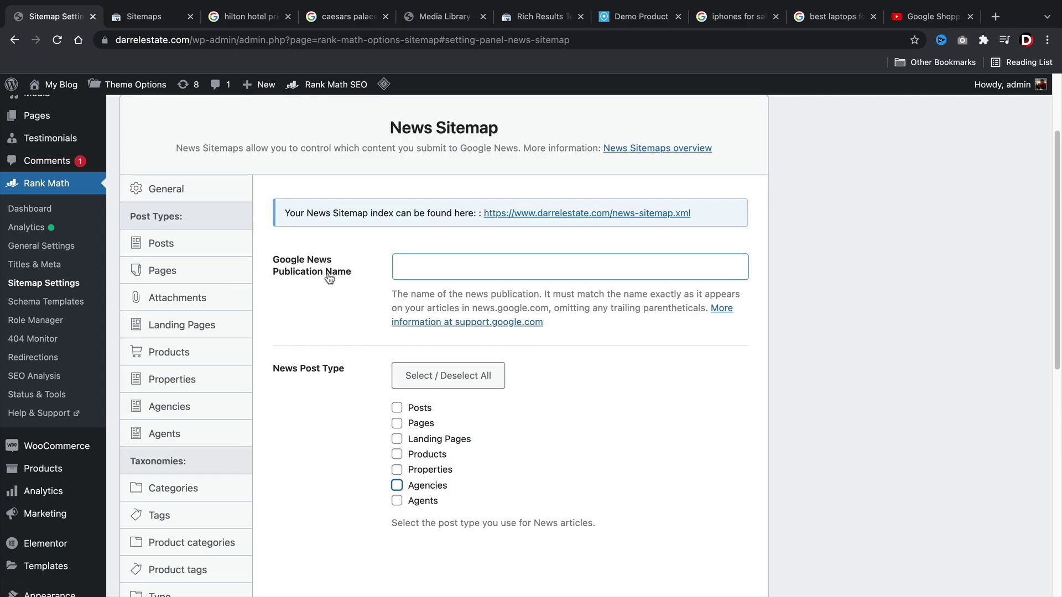
Tick Landing Pages as the News Post Type and save the news sitemap settings.
{"action": "left_click", "coordinate": [423, 267]}
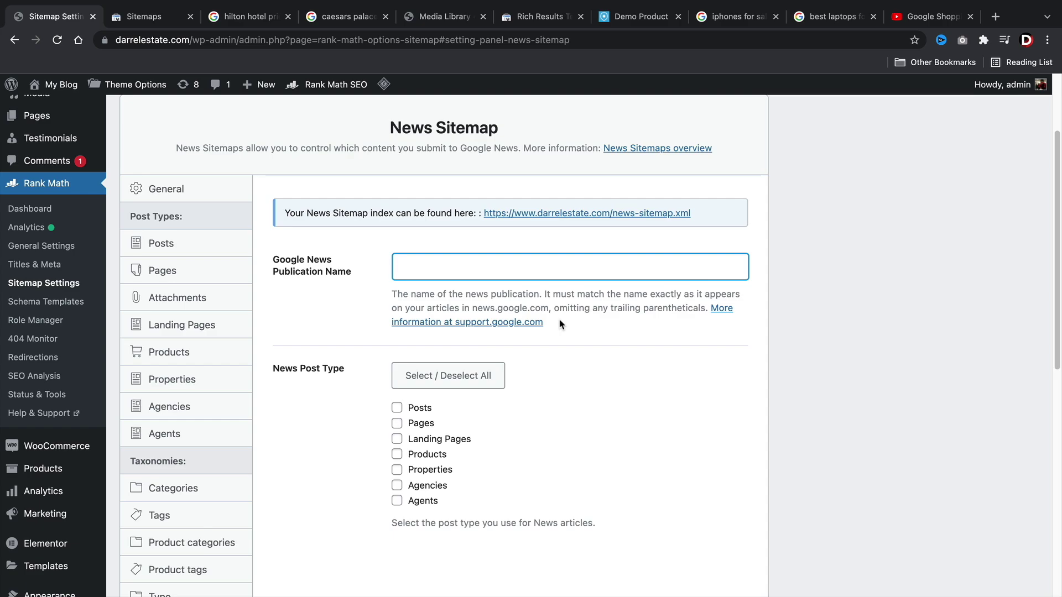
{"action": "scroll", "coordinate": [561, 325], "scroll_direction": "down", "scroll_amount": 3}
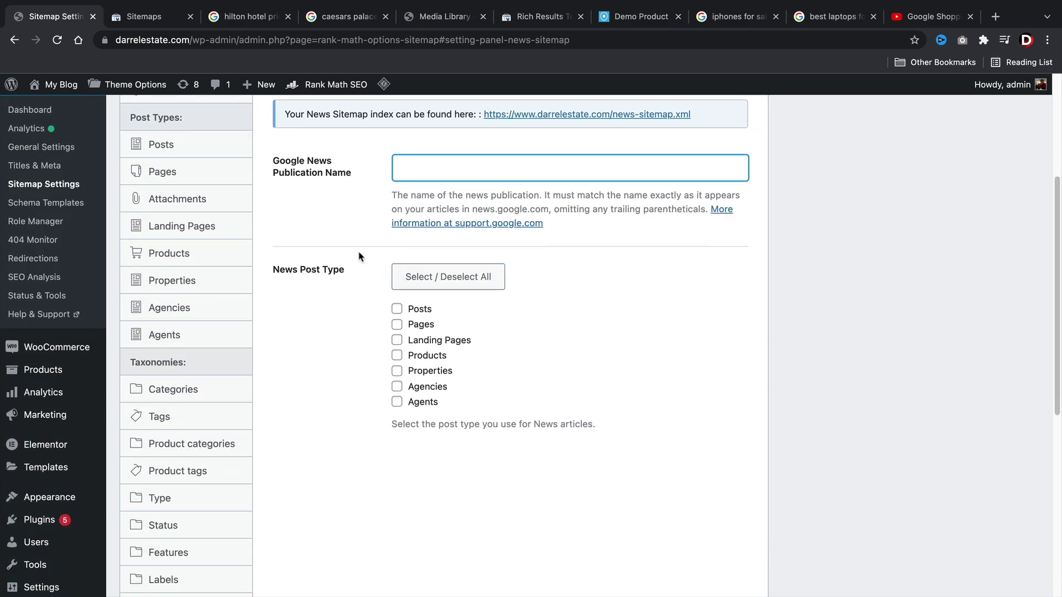
{"action": "left_click", "coordinate": [408, 340]}
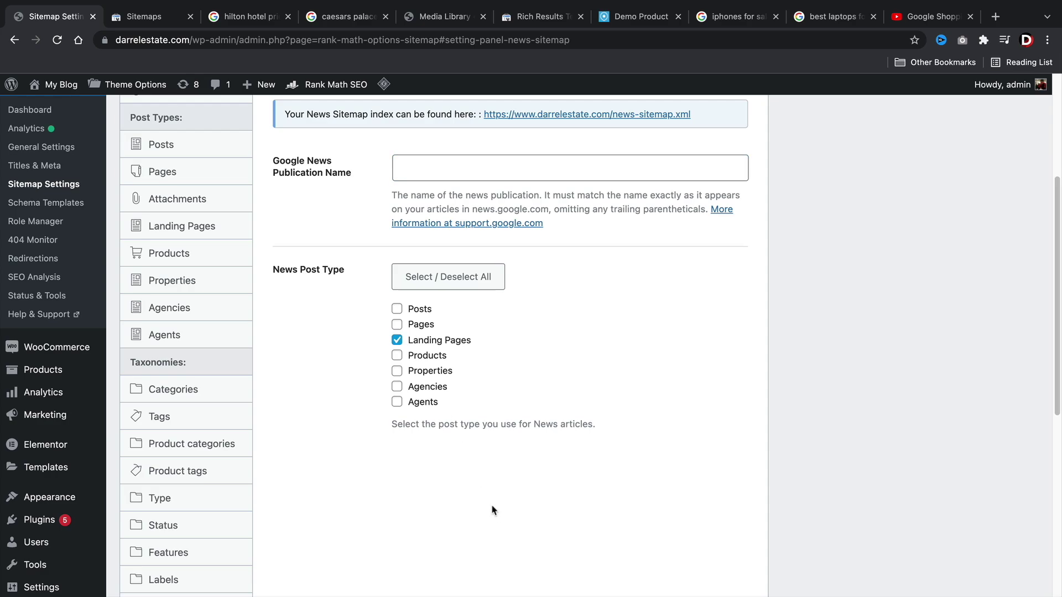
{"action": "scroll", "coordinate": [494, 509], "scroll_direction": "down", "scroll_amount": 7}
{"action": "left_click", "coordinate": [735, 510]}
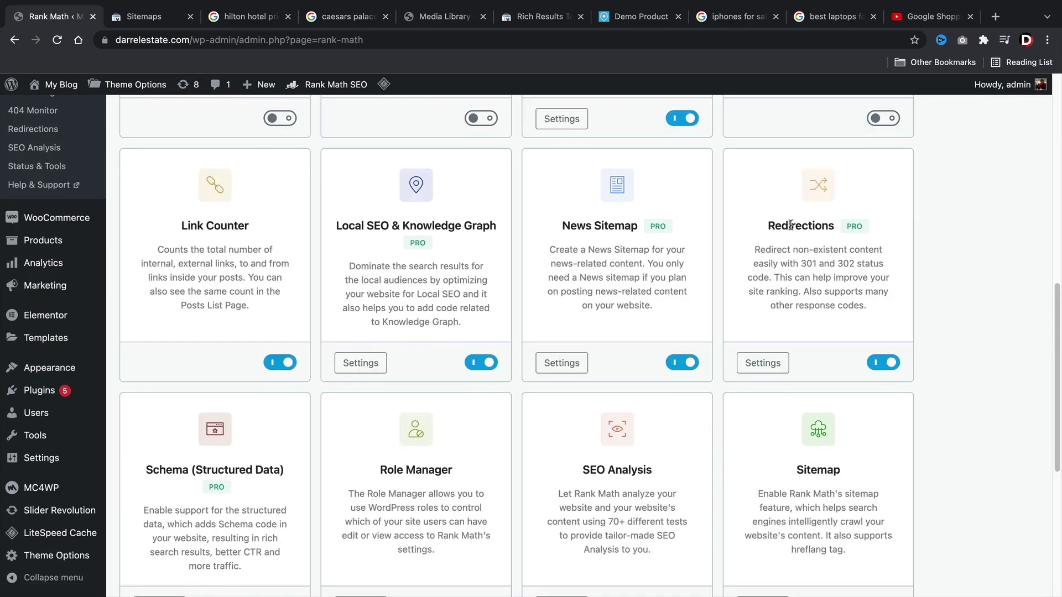
In the Redirections module settings, switch Fallback Behavior from Redirect to Homepage to Custom Redirection.
{"action": "left_click", "coordinate": [764, 365]}
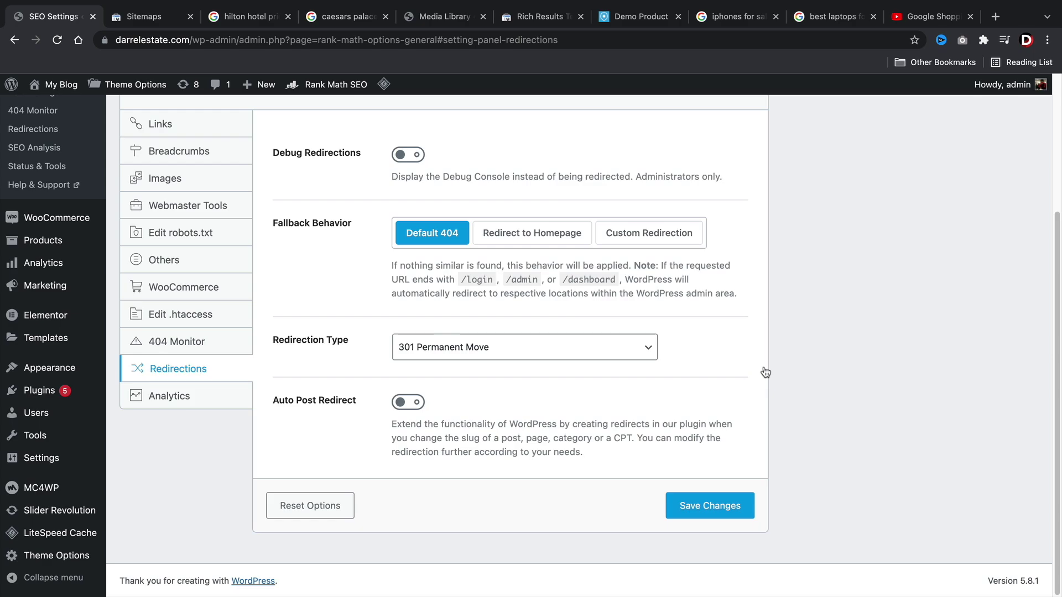
{"action": "scroll", "coordinate": [664, 338], "scroll_direction": "up", "scroll_amount": 3}
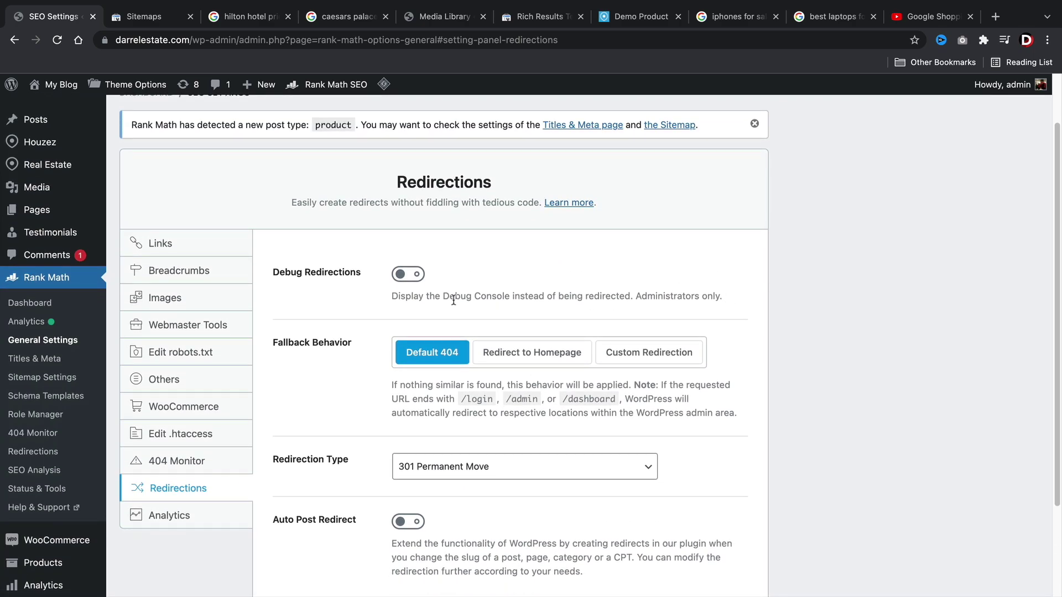
{"action": "scroll", "coordinate": [454, 300], "scroll_direction": "down", "scroll_amount": 3}
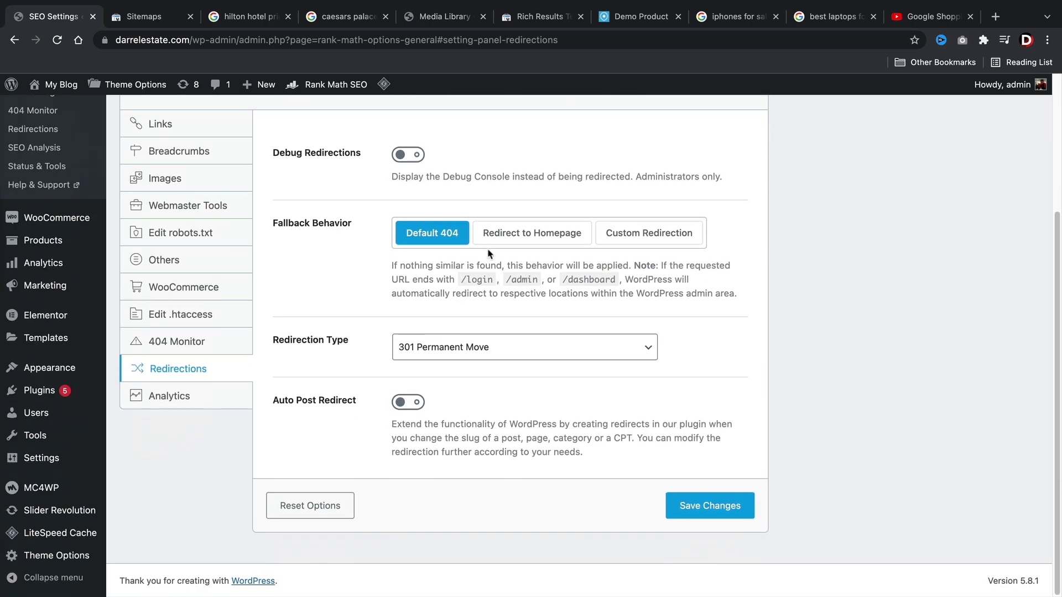
{"action": "left_click", "coordinate": [515, 234]}
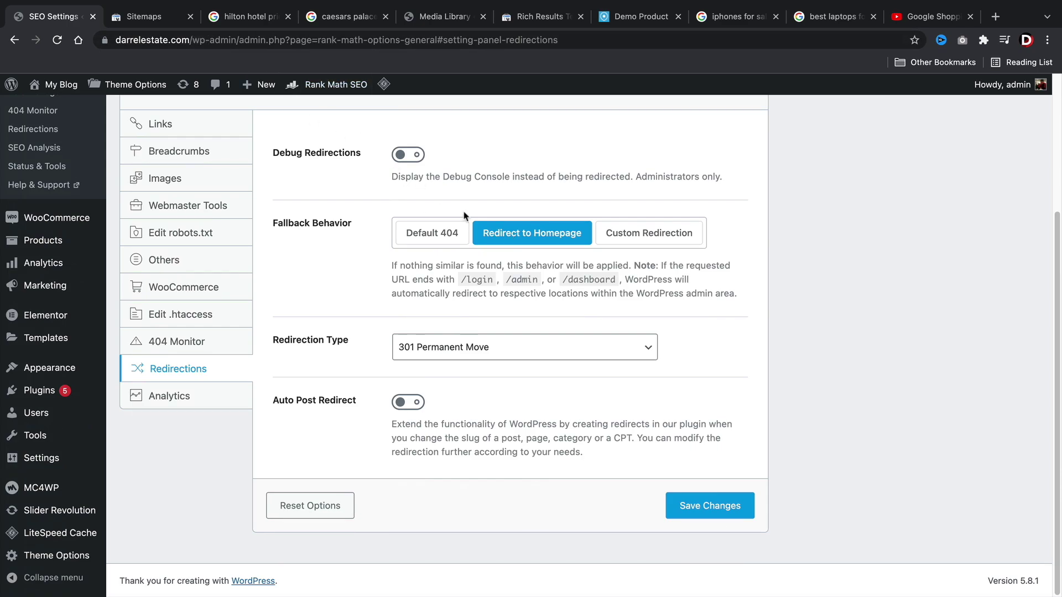
{"action": "left_click", "coordinate": [650, 238]}
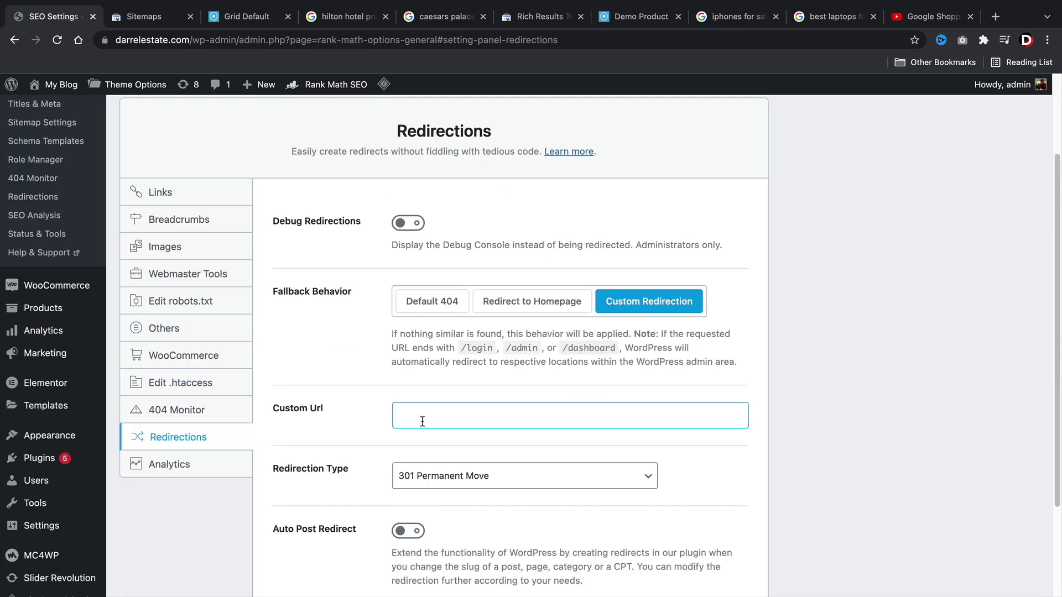
Paste the Grid Default tab's URL into Custom Url, choose 302 Temporary Move, and save.
{"action": "left_click", "coordinate": [224, 16]}
{"action": "left_click", "coordinate": [222, 37]}
{"action": "key", "text": "ctrl+c"}
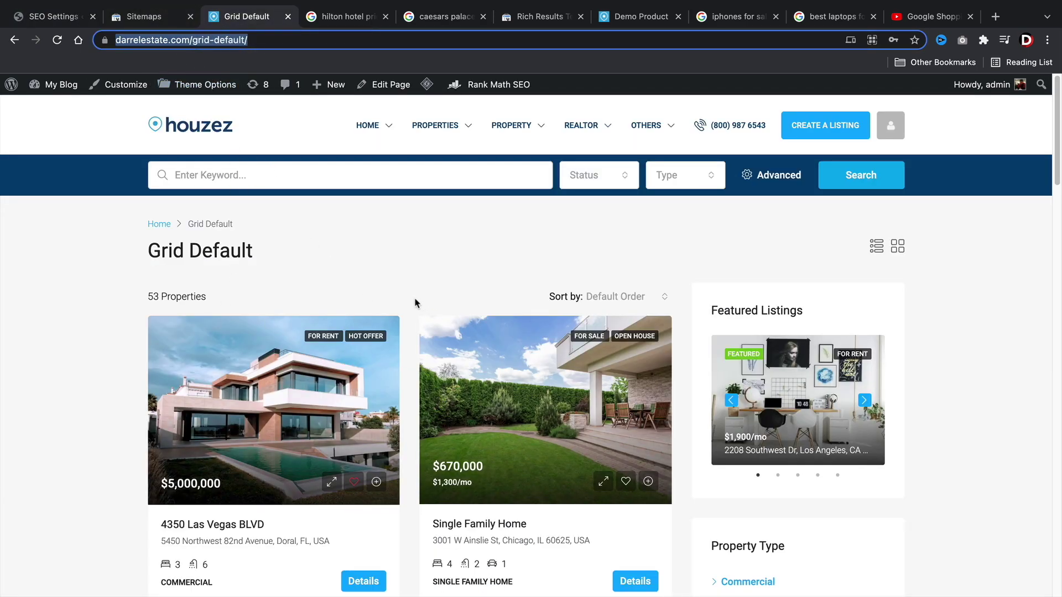
{"action": "left_click", "coordinate": [61, 17]}
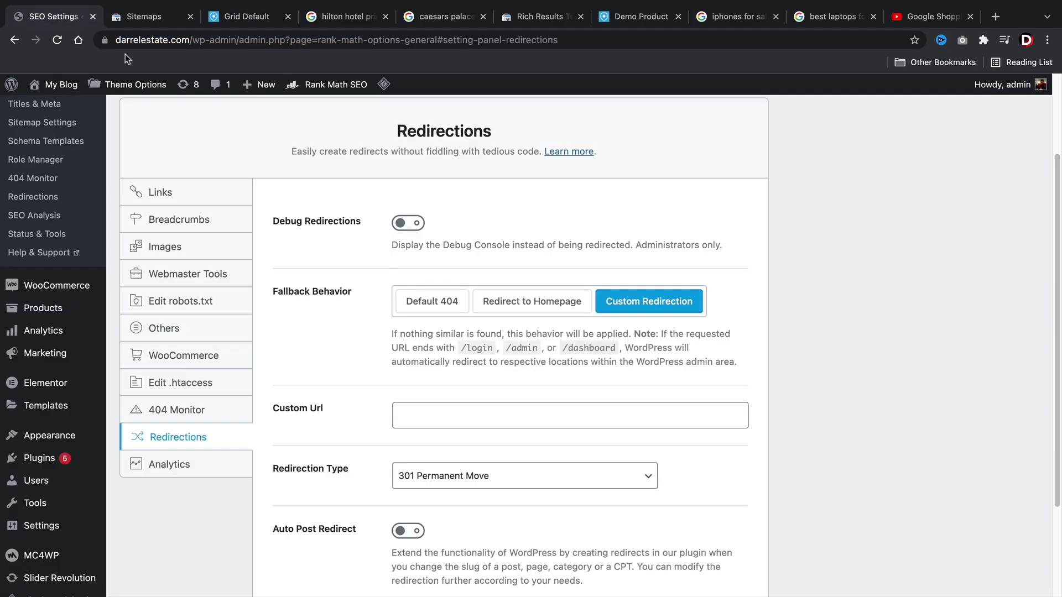
{"action": "left_click", "coordinate": [401, 420]}
{"action": "right_click", "coordinate": [402, 419]}
{"action": "left_click", "coordinate": [446, 470]}
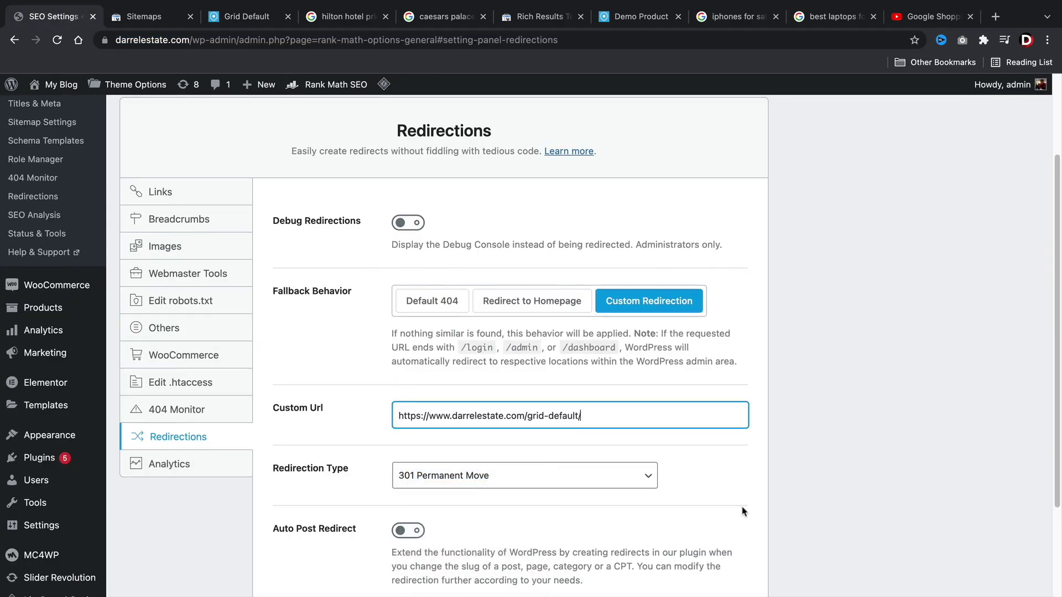
{"action": "scroll", "coordinate": [743, 512], "scroll_direction": "down", "scroll_amount": 3}
{"action": "left_click", "coordinate": [473, 353]}
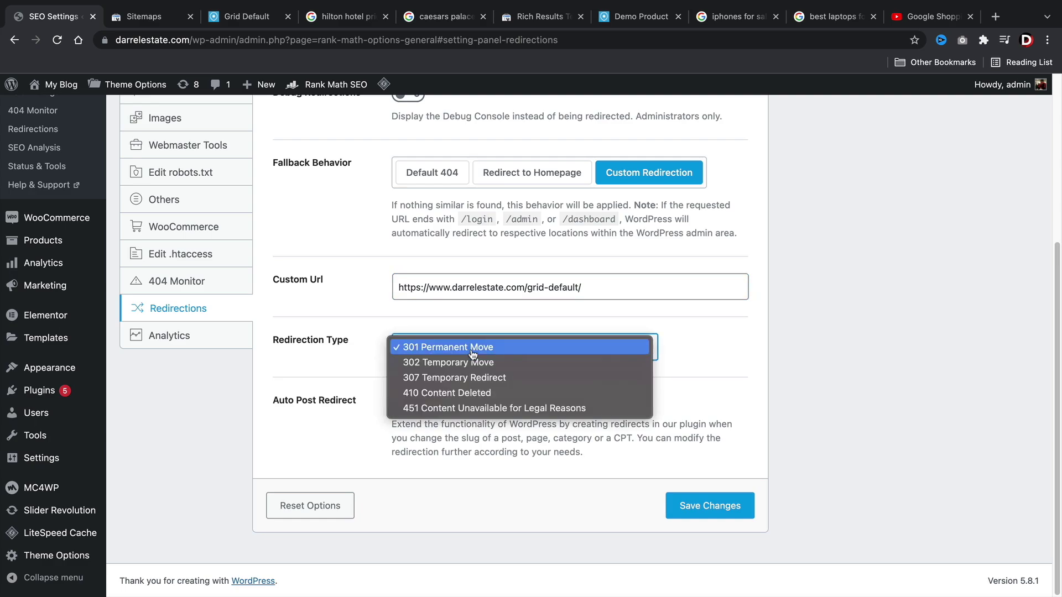
{"action": "left_click", "coordinate": [476, 363]}
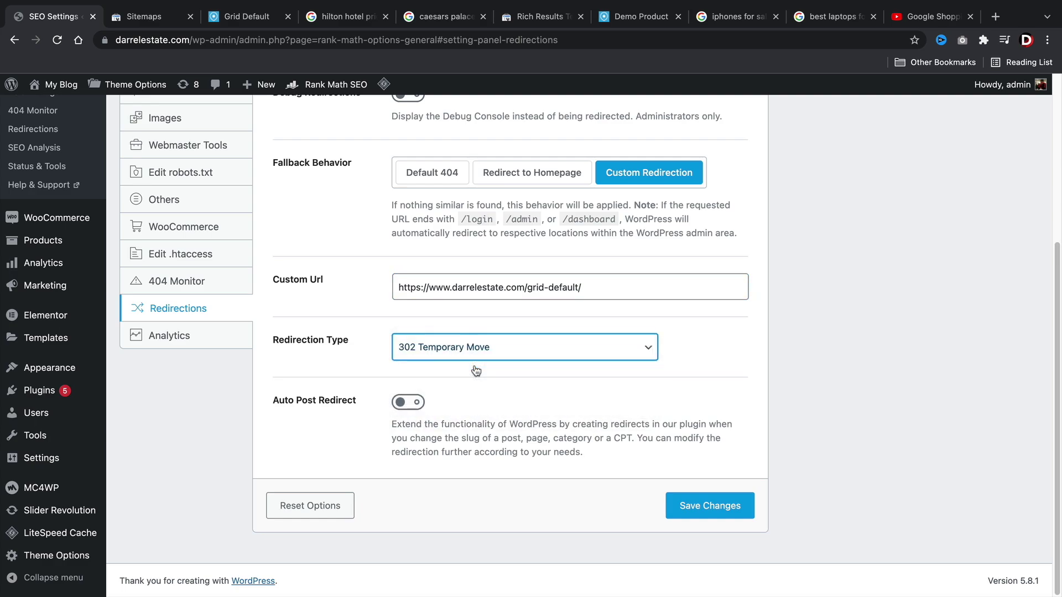
{"action": "left_click", "coordinate": [725, 513]}
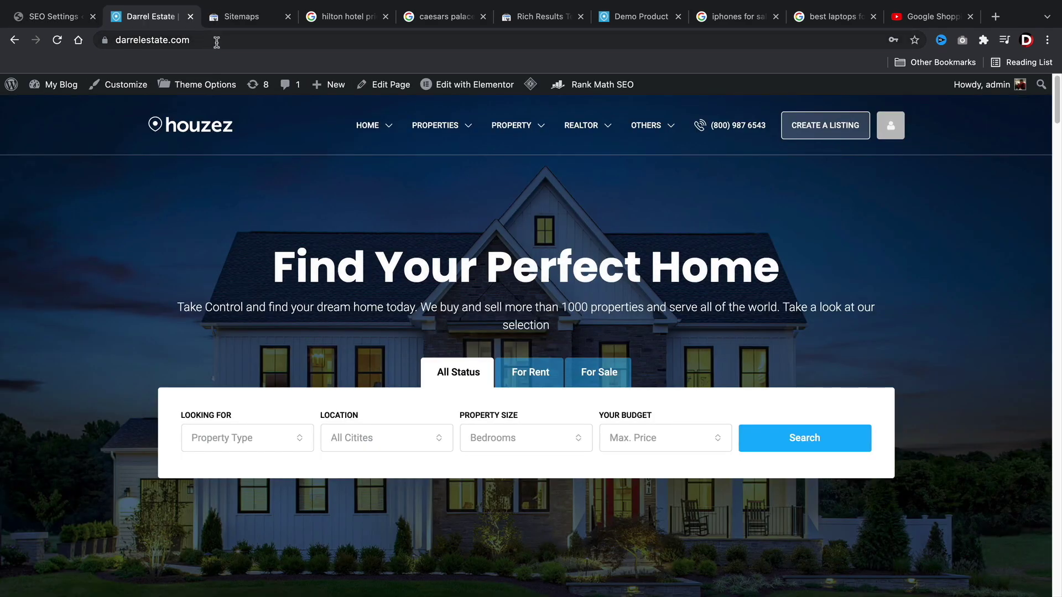
Load darrelestate.com/jwiefjiwoefjewiofjweiofjewoif to test that it falls back to Grid Default.
{"action": "left_click", "coordinate": [221, 36]}
{"action": "type", "text": "/jwiefjiwoefj"}
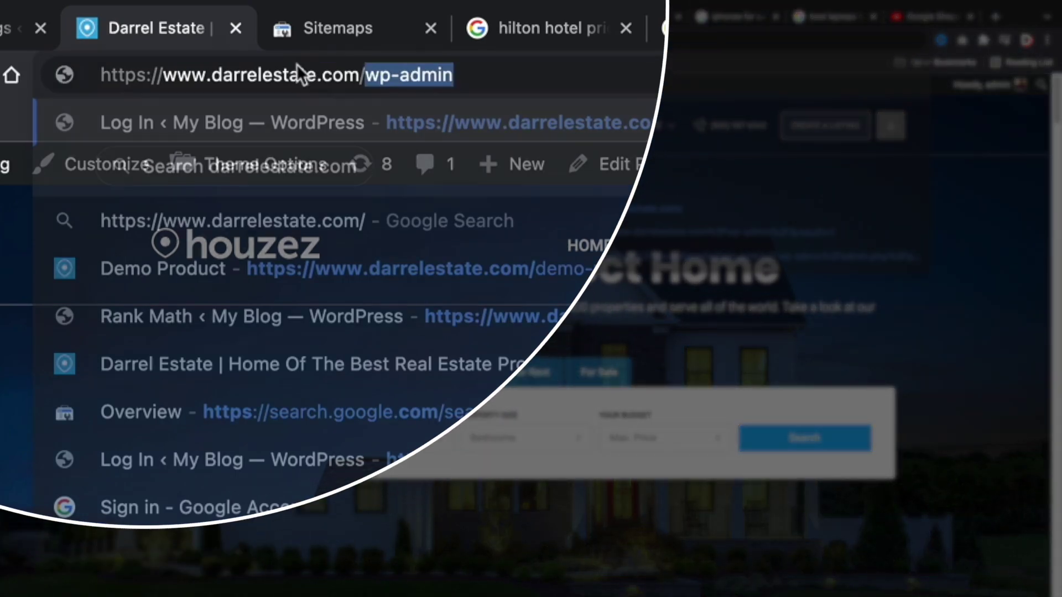
{"action": "type", "text": "ewiofjweiofjewoif"}
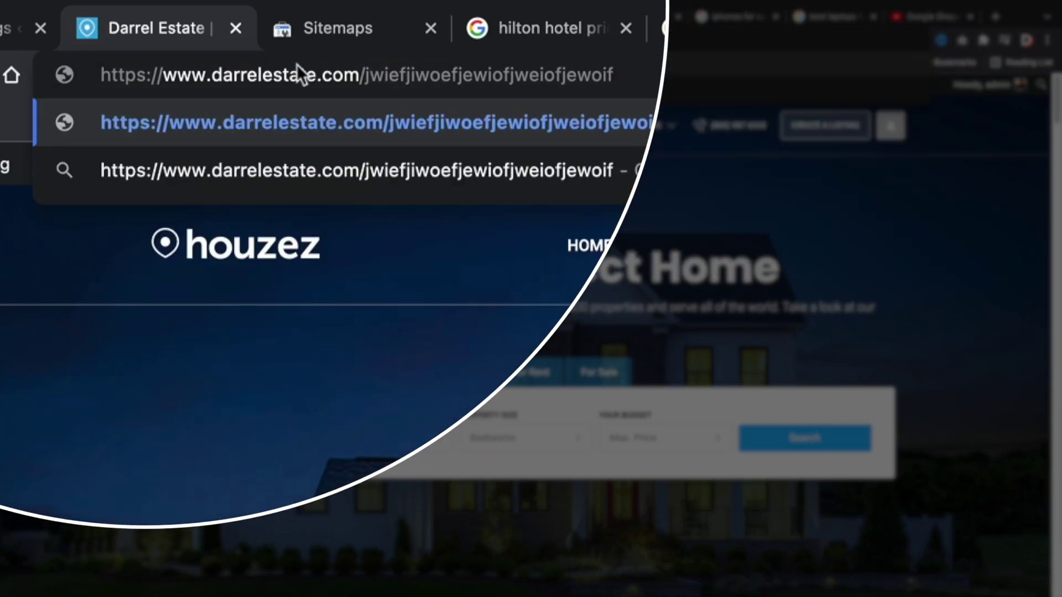
{"action": "key", "text": "Return"}
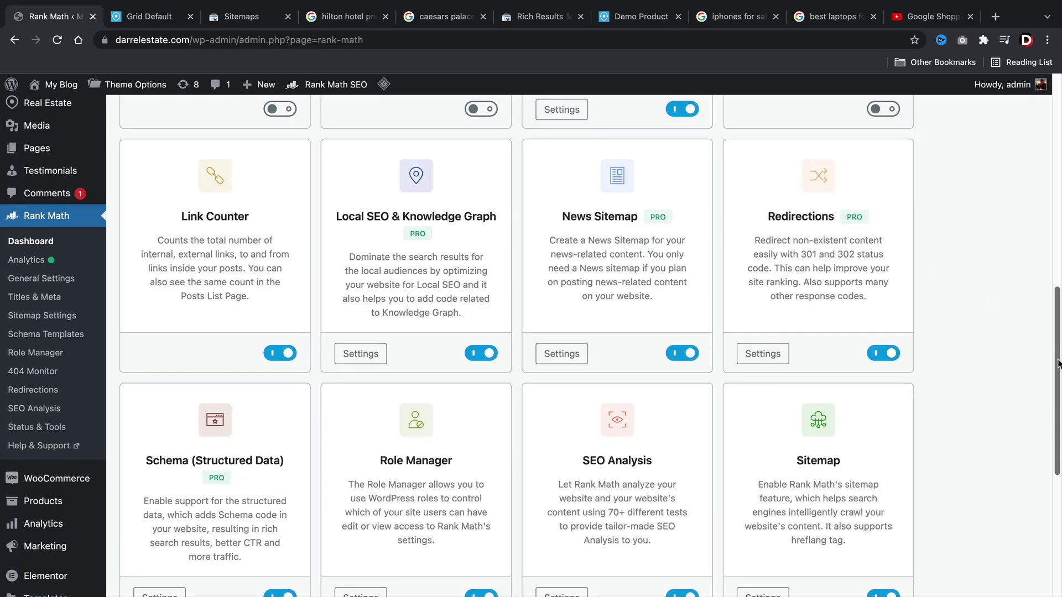
Scroll the dashboard and open the Schema card's settings, showing Titles & Meta > Posts.
{"action": "left_click_drag", "start_coordinate": [1053, 346], "coordinate": [1058, 426]}
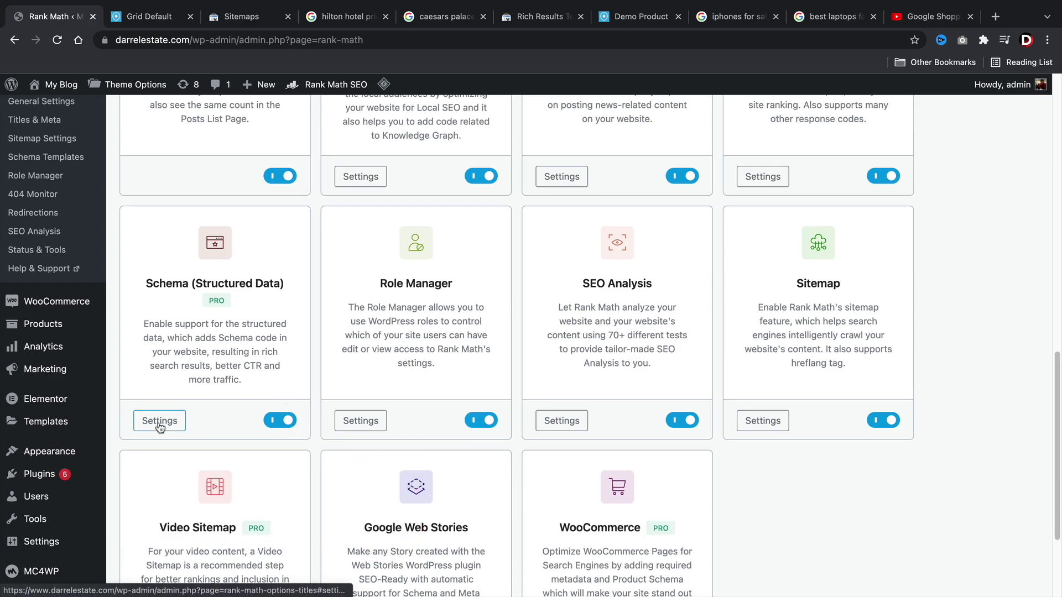
{"action": "left_click", "coordinate": [160, 421]}
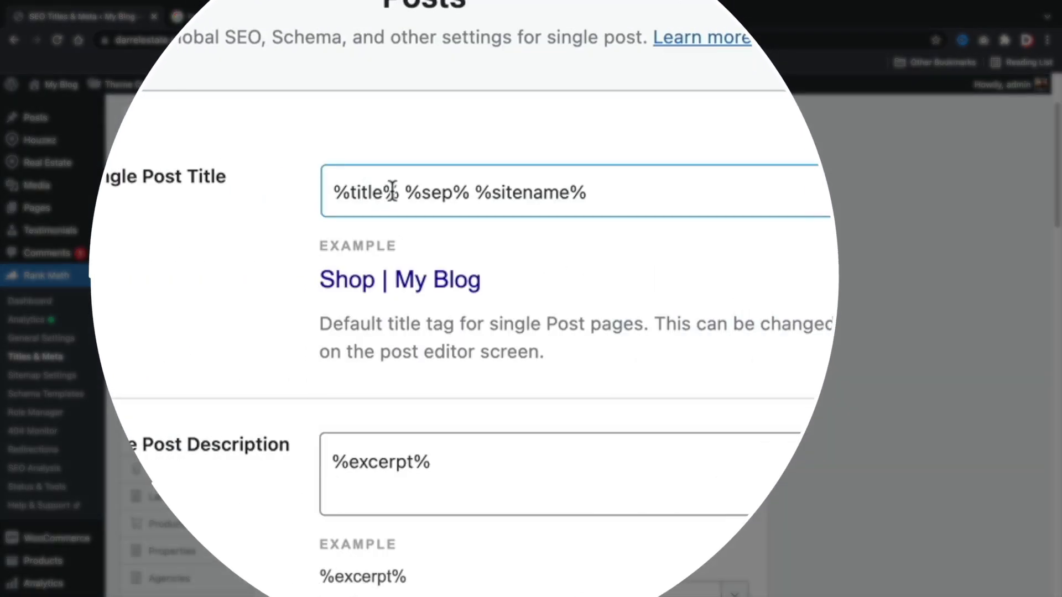
Highlight the %title%, %sep% and %sitename% variables, then switch to the 'how to use google ads' results.
{"action": "double_click", "coordinate": [409, 237]}
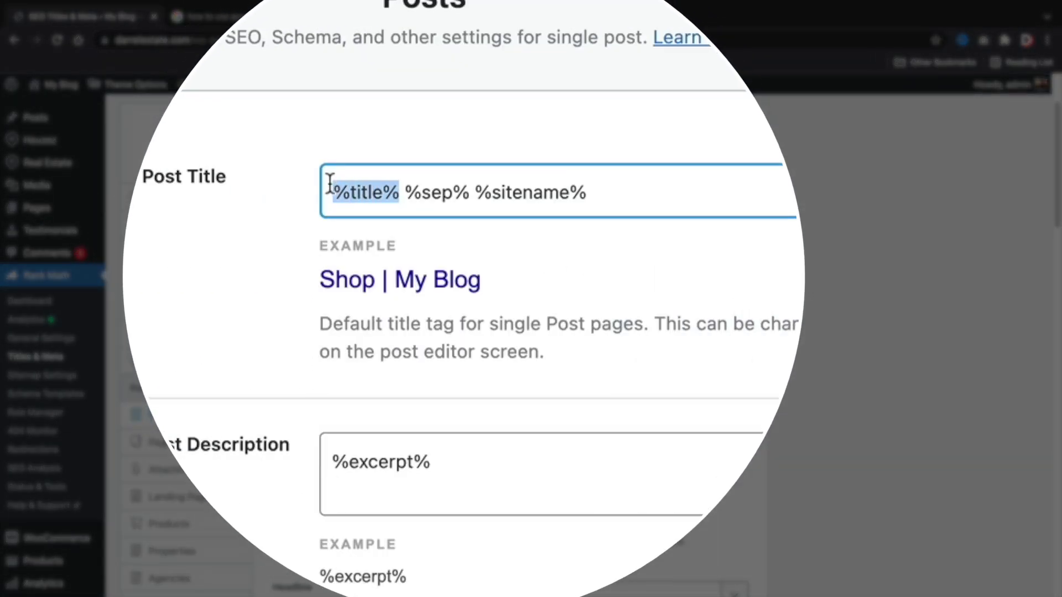
{"action": "left_click_drag", "start_coordinate": [469, 192], "coordinate": [404, 192]}
{"action": "left_click_drag", "start_coordinate": [587, 192], "coordinate": [493, 192]}
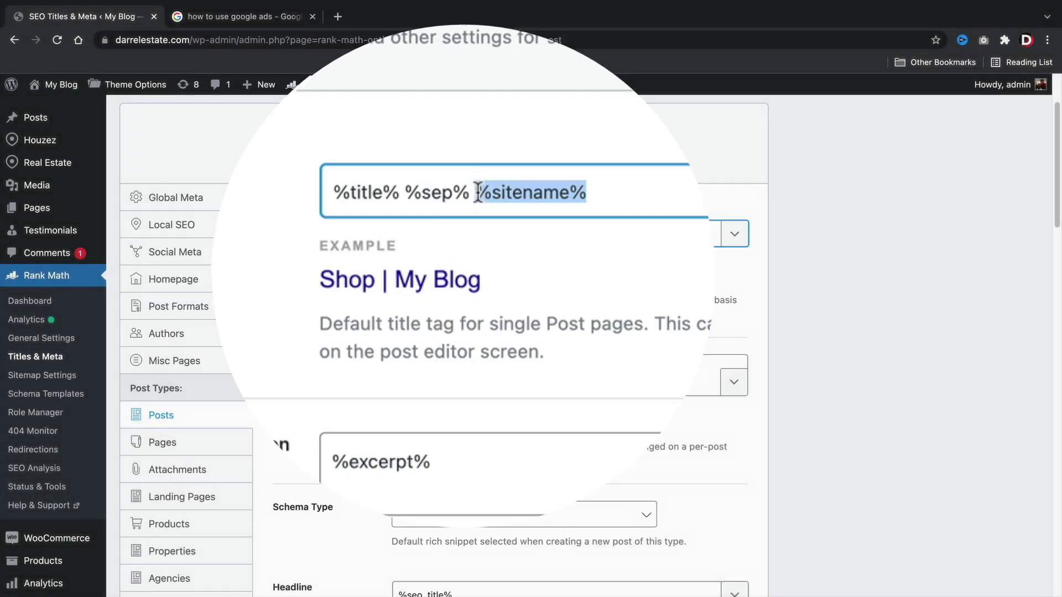
{"action": "left_click", "coordinate": [296, 18]}
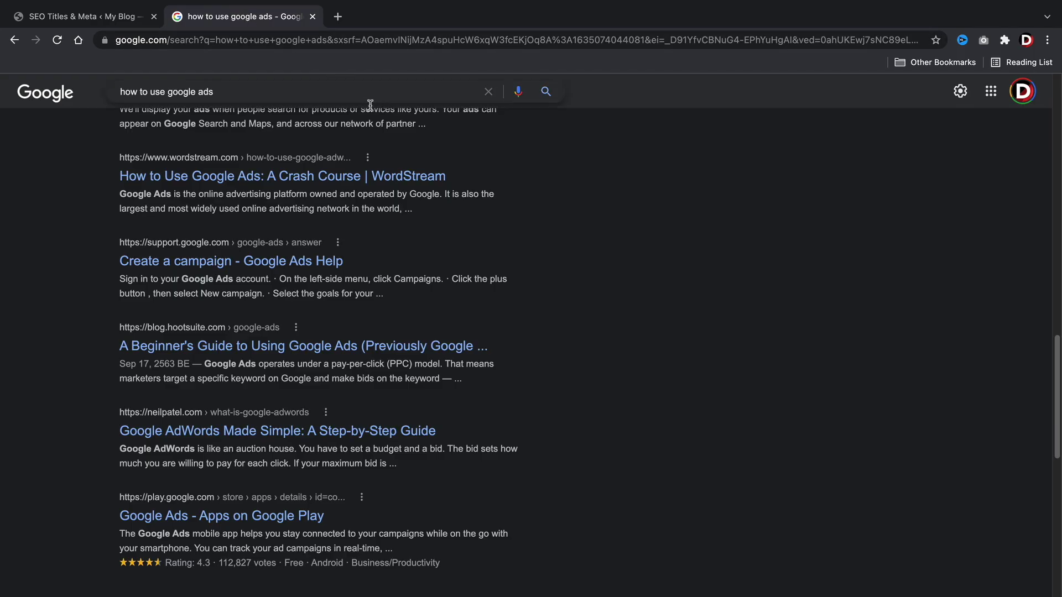
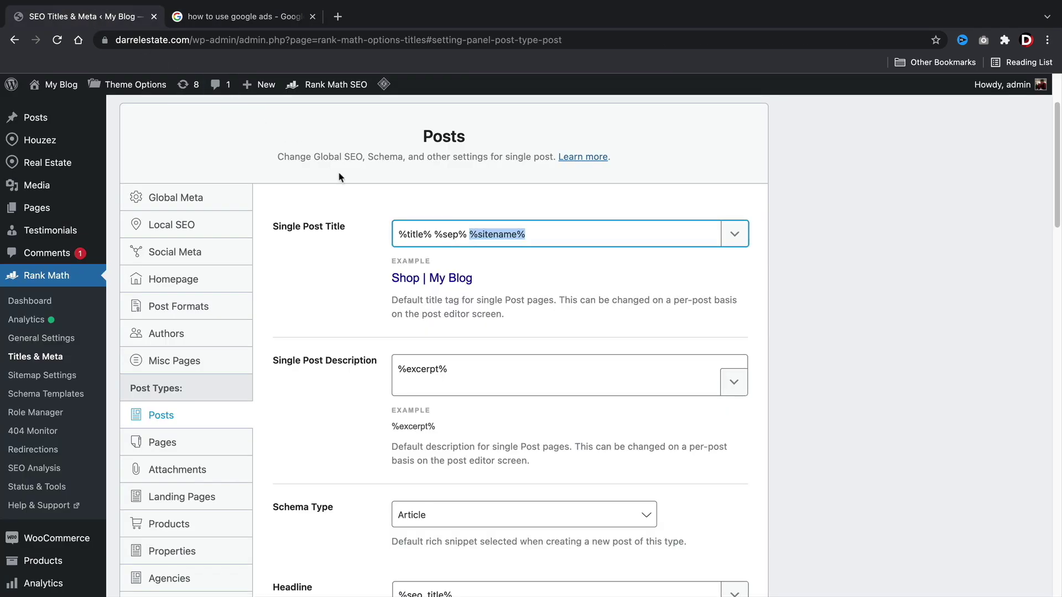
Delete '%sep% %sitename%' from the Single Post Title template, leaving just %title%.
{"action": "left_click", "coordinate": [437, 235], "text": "shift"}
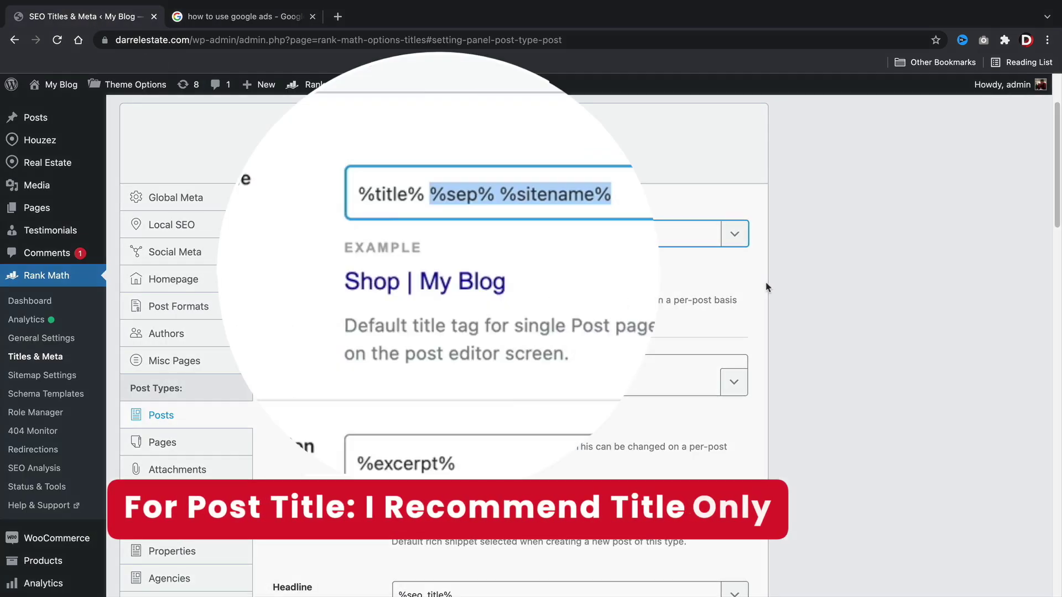
{"action": "key", "text": "BackSpace"}
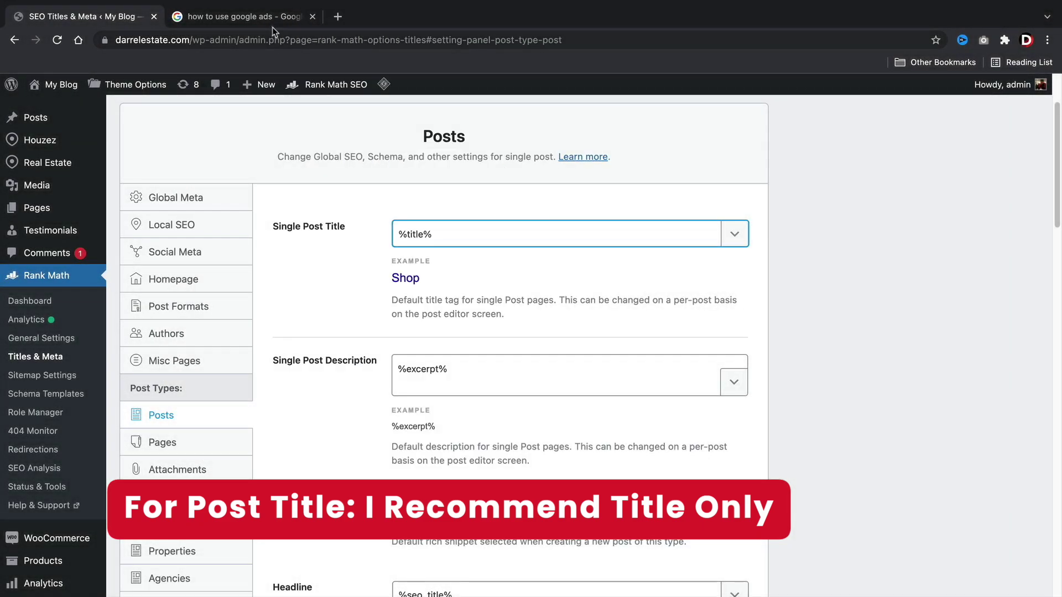
{"action": "left_click", "coordinate": [272, 27]}
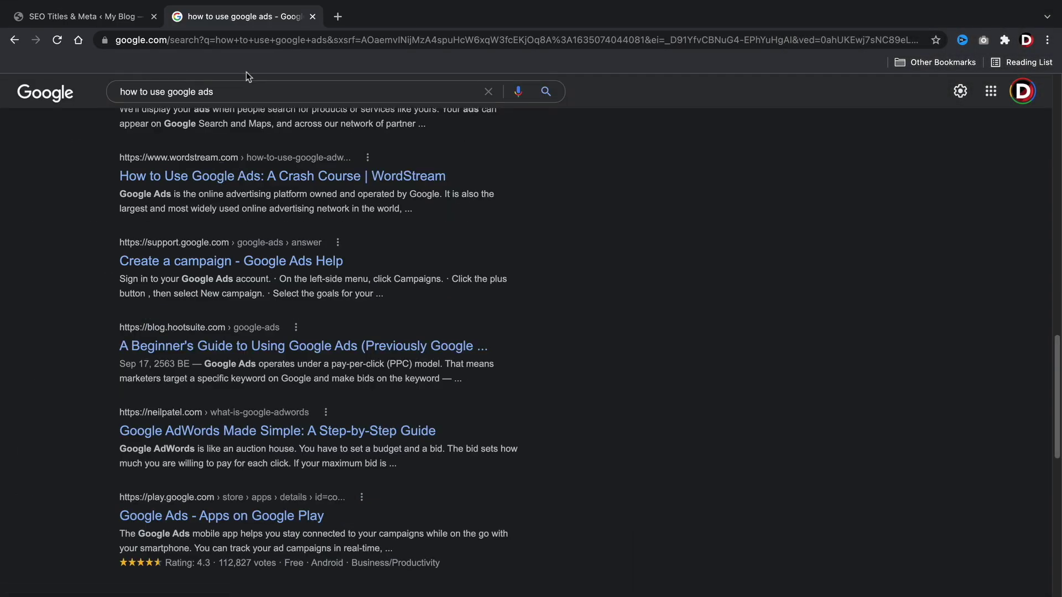
Back in the Posts settings, select the whole %excerpt% description template.
{"action": "left_click", "coordinate": [89, 18]}
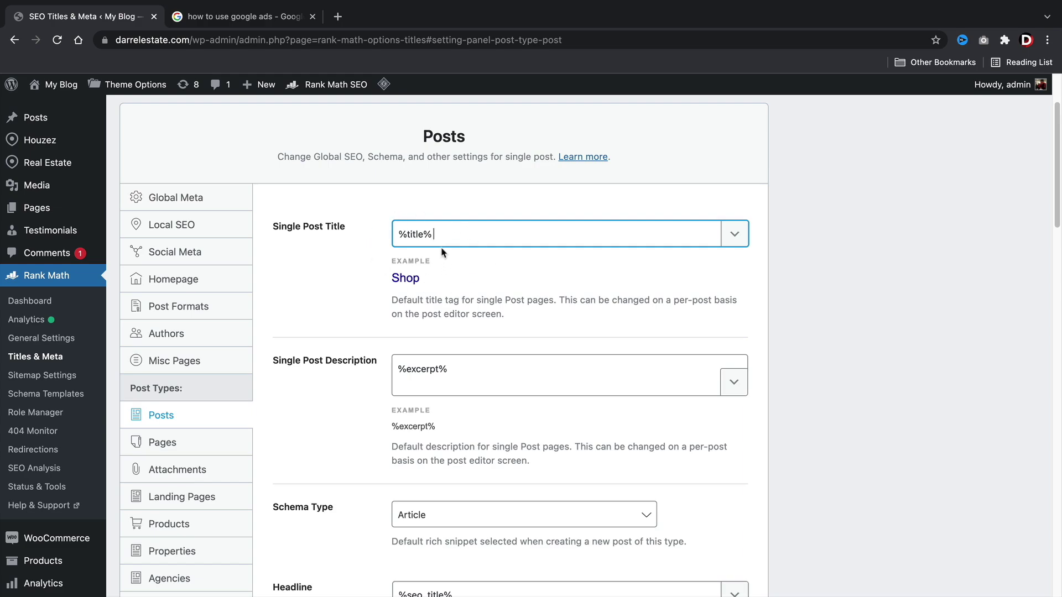
{"action": "scroll", "coordinate": [439, 243], "scroll_direction": "down", "scroll_amount": 3}
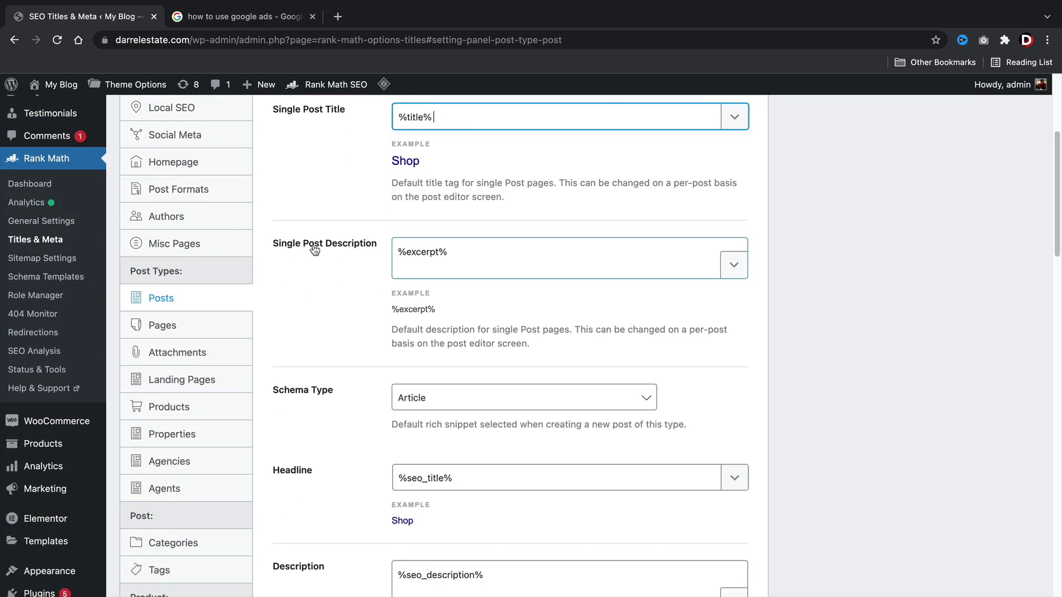
{"action": "left_click_drag", "start_coordinate": [495, 252], "coordinate": [388, 251]}
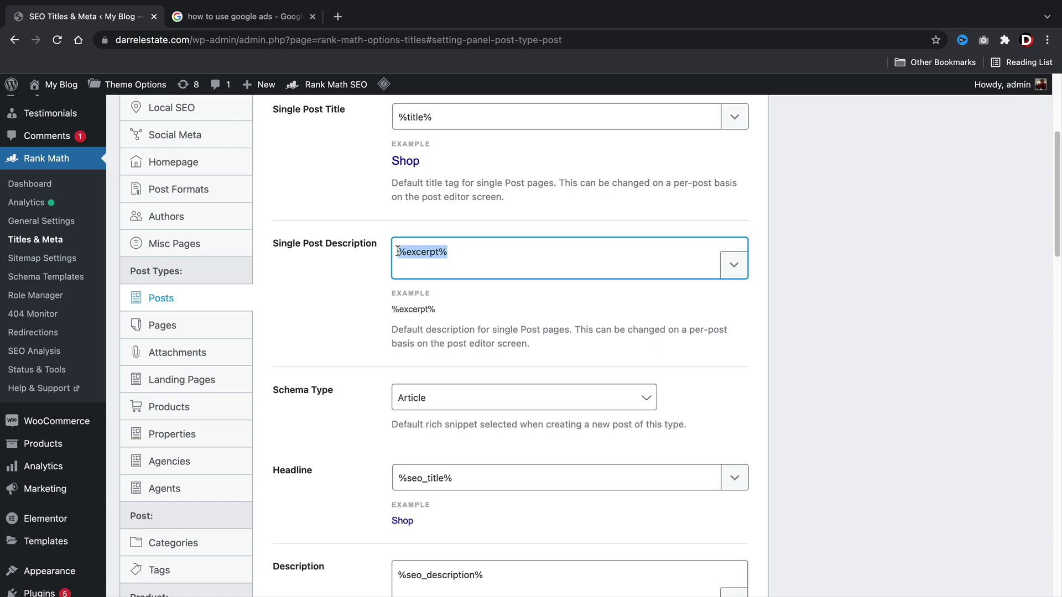
{"action": "left_click", "coordinate": [480, 258]}
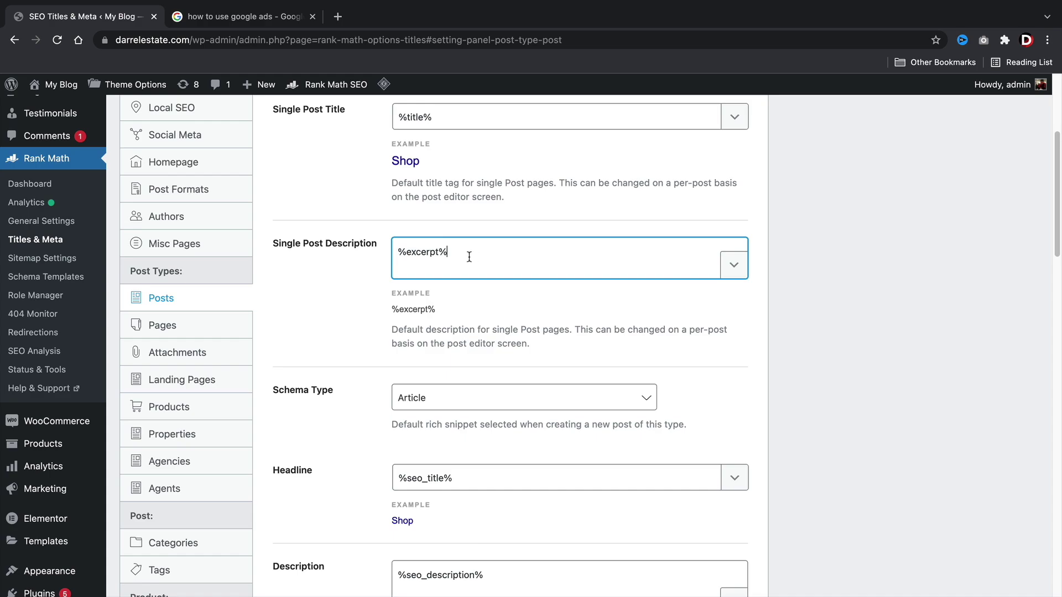
{"action": "left_click", "coordinate": [250, 21]}
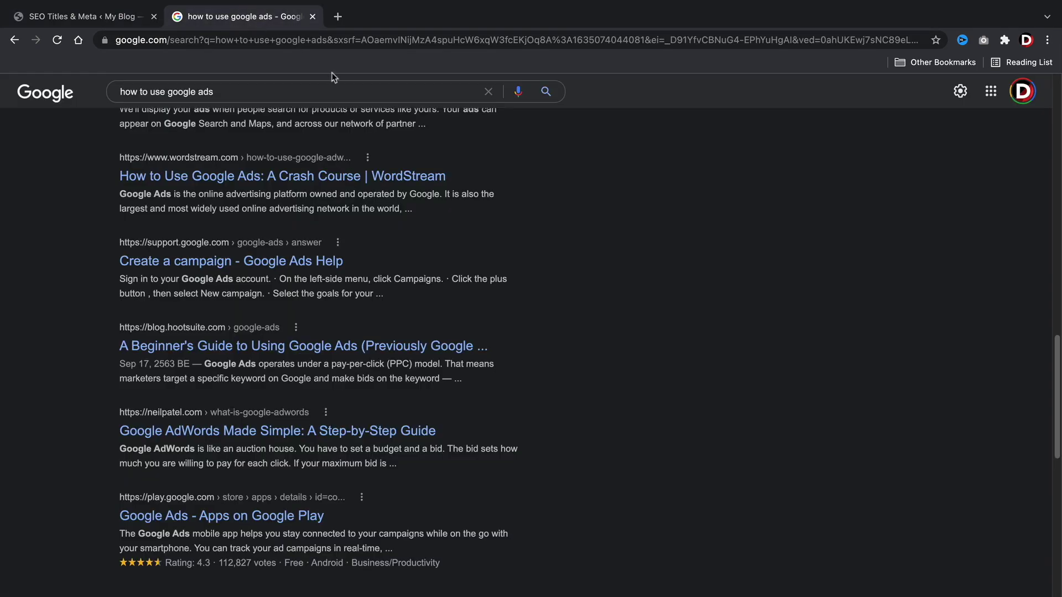
{"action": "left_click_drag", "start_coordinate": [379, 293], "coordinate": [118, 279]}
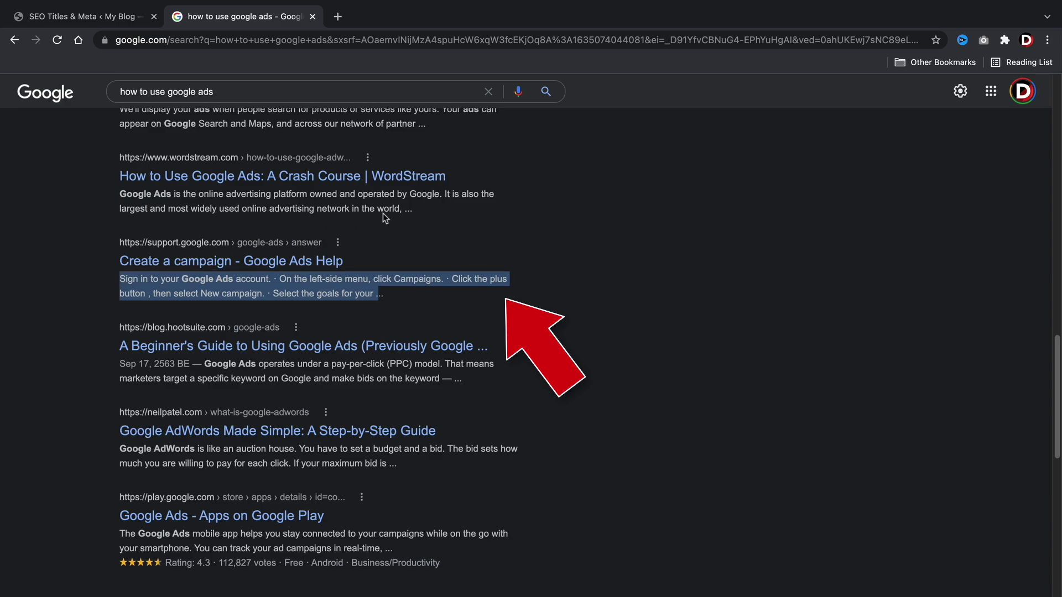
{"action": "left_click_drag", "start_coordinate": [403, 210], "coordinate": [121, 197]}
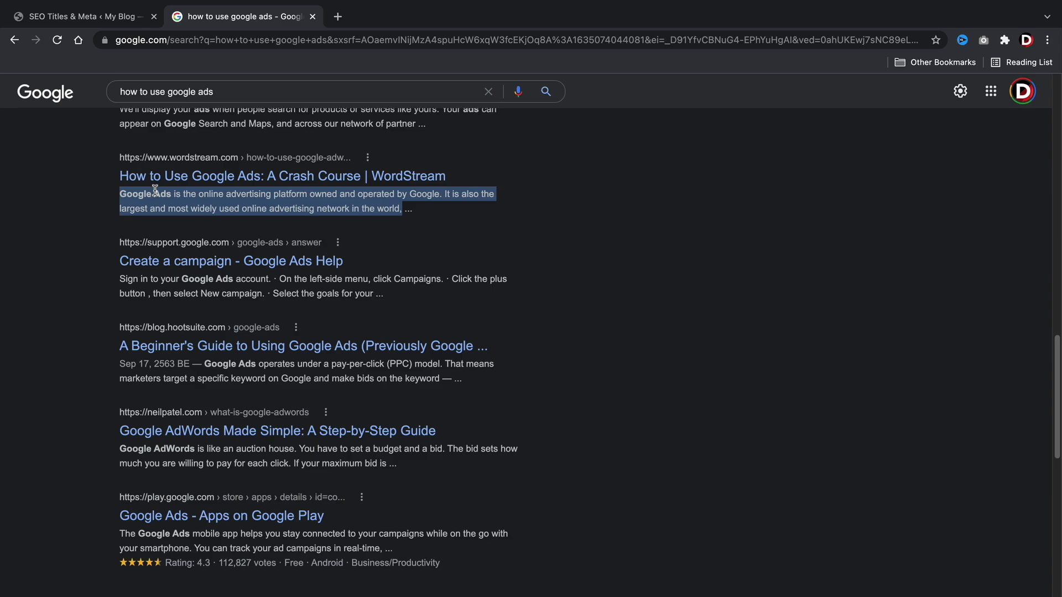
{"action": "left_click", "coordinate": [89, 17]}
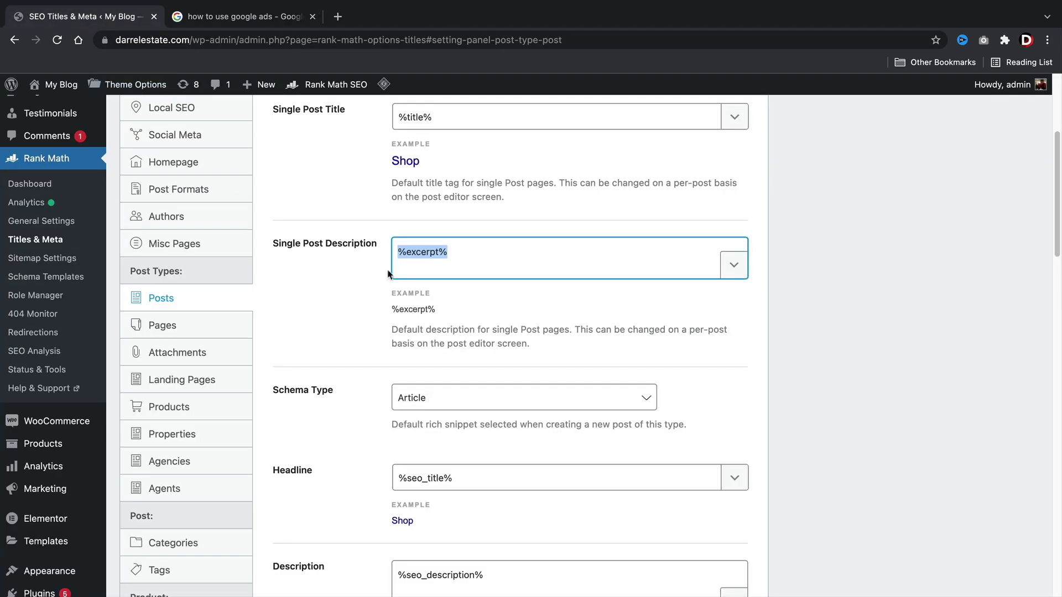
{"action": "scroll", "coordinate": [332, 318], "scroll_direction": "down", "scroll_amount": 3}
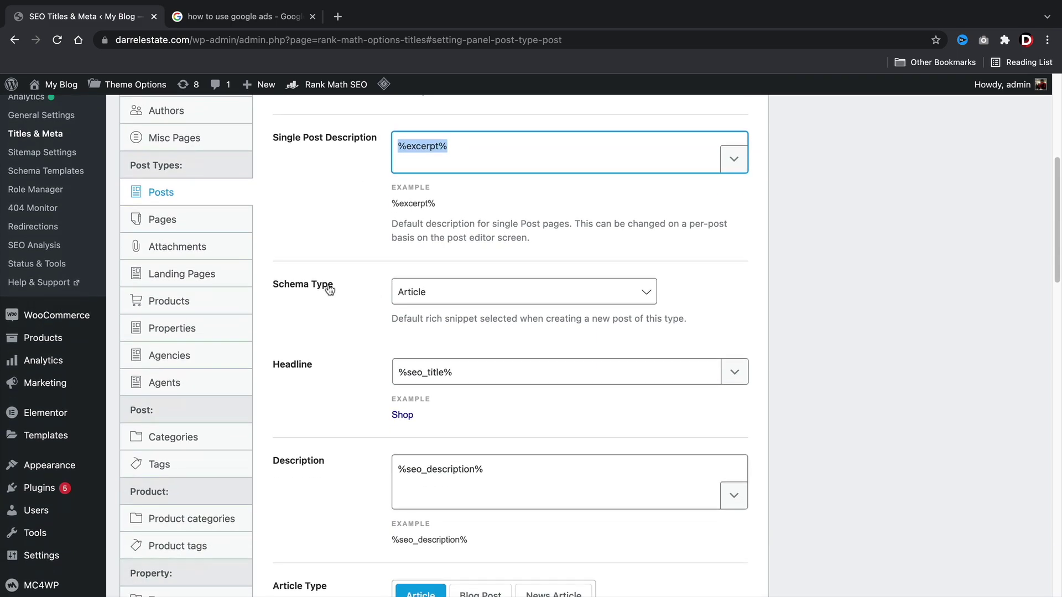
{"action": "scroll", "coordinate": [337, 300], "scroll_direction": "down", "scroll_amount": 3}
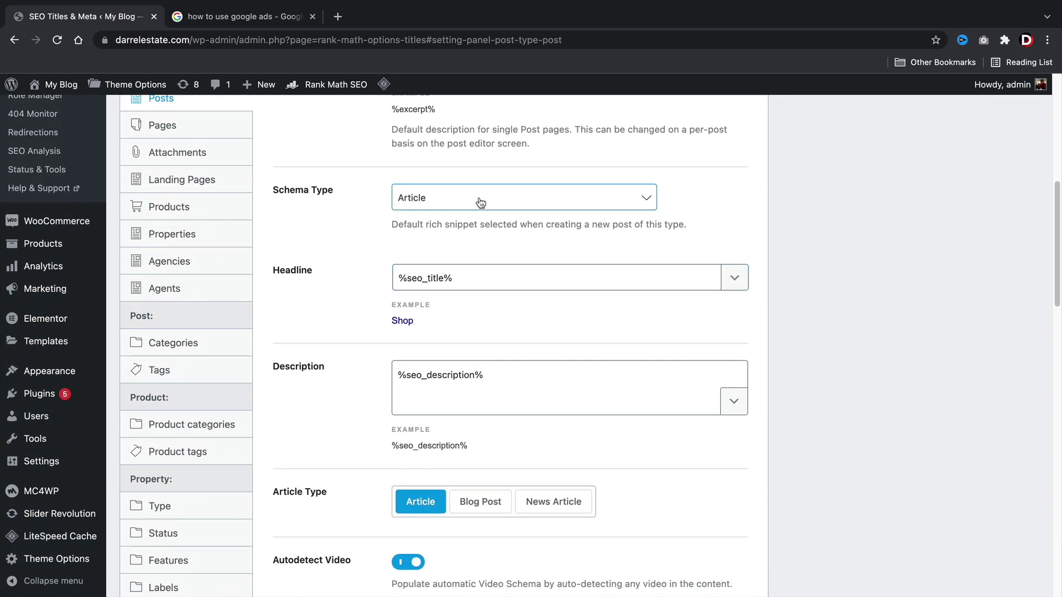
{"action": "left_click", "coordinate": [480, 200]}
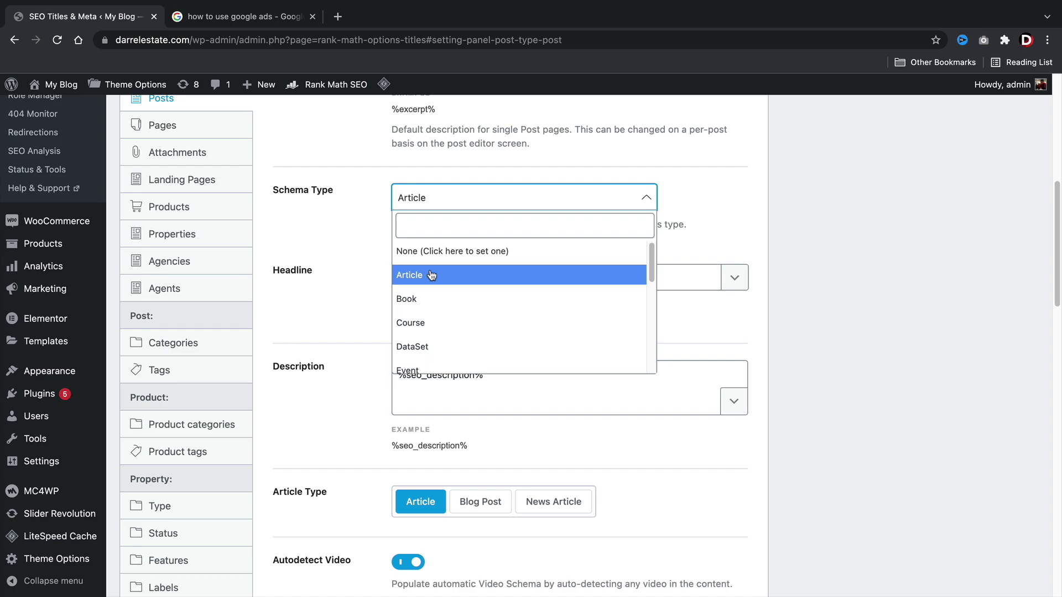
{"action": "scroll", "coordinate": [437, 299], "scroll_direction": "down", "scroll_amount": 2}
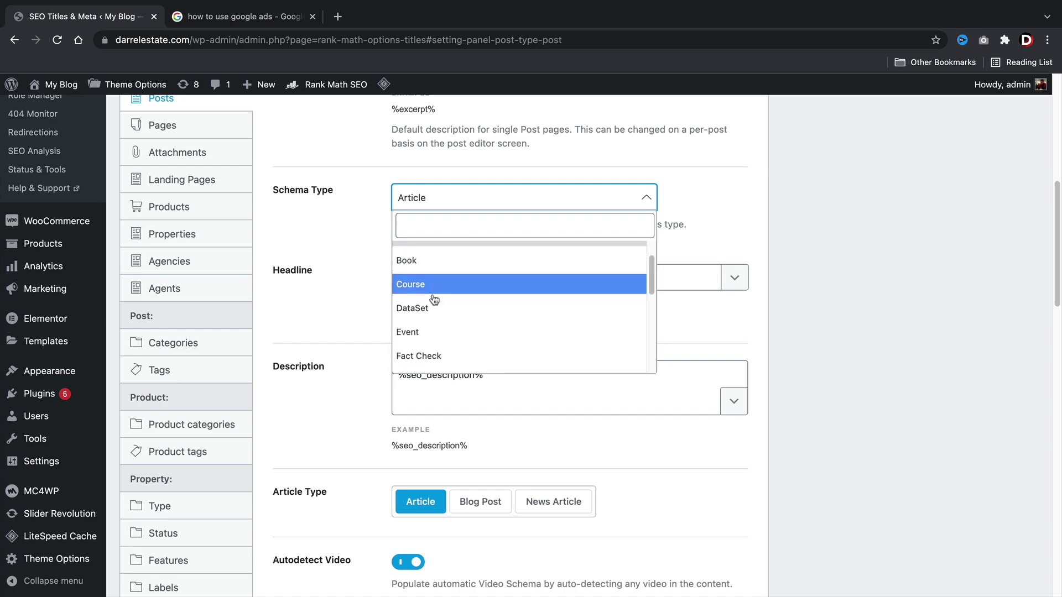
{"action": "scroll", "coordinate": [466, 310], "scroll_direction": "down", "scroll_amount": 3}
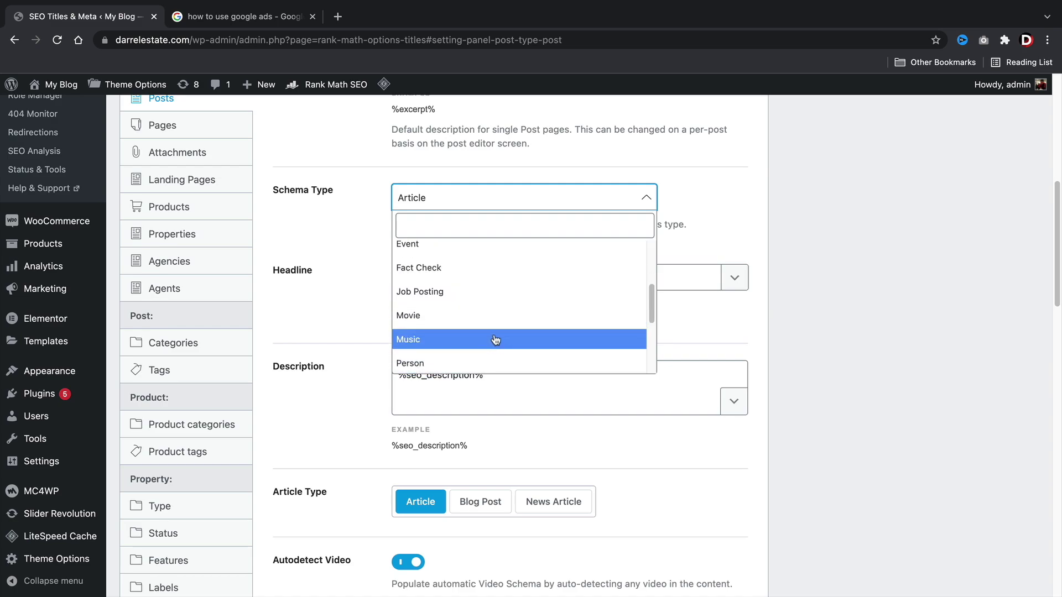
{"action": "scroll", "coordinate": [477, 306], "scroll_direction": "down", "scroll_amount": 1}
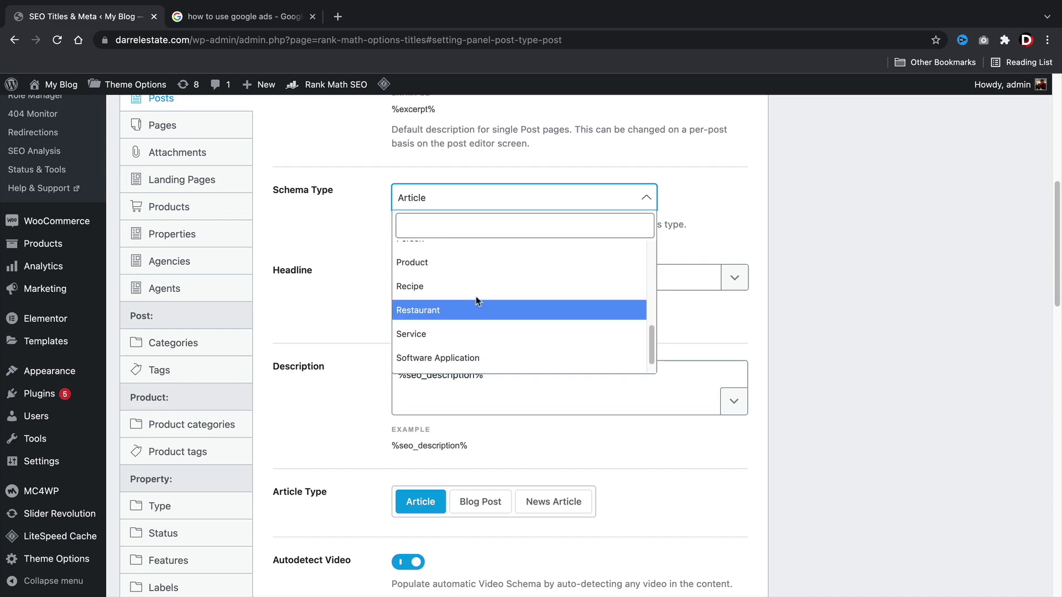
{"action": "scroll", "coordinate": [477, 303], "scroll_direction": "down", "scroll_amount": 1}
{"action": "scroll", "coordinate": [476, 298], "scroll_direction": "down", "scroll_amount": 1}
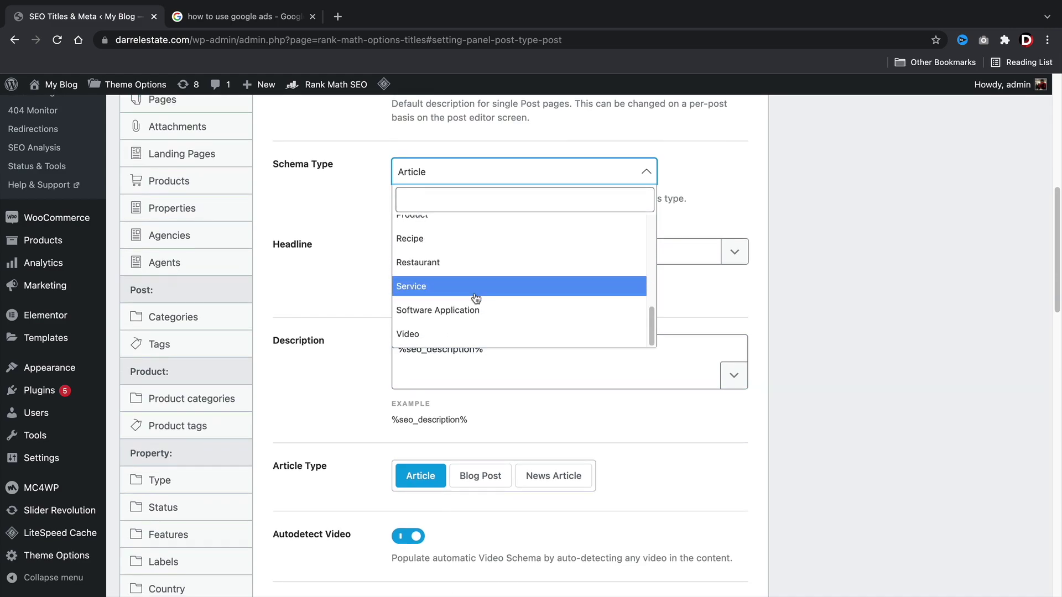
{"action": "scroll", "coordinate": [476, 298], "scroll_direction": "up", "scroll_amount": 3}
{"action": "scroll", "coordinate": [476, 298], "scroll_direction": "up", "scroll_amount": 4}
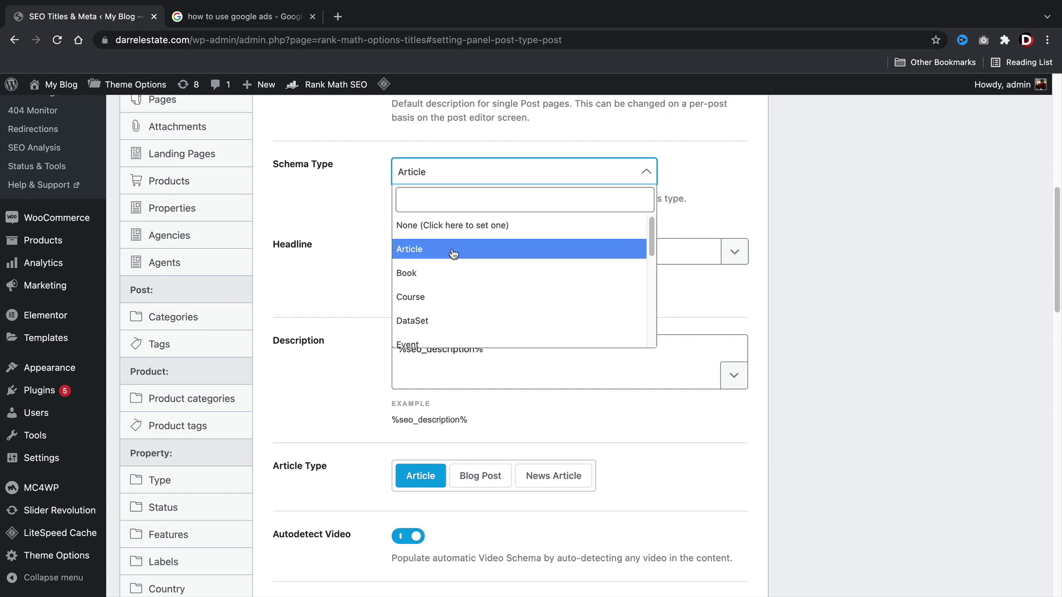
{"action": "scroll", "coordinate": [481, 299], "scroll_direction": "down", "scroll_amount": 2}
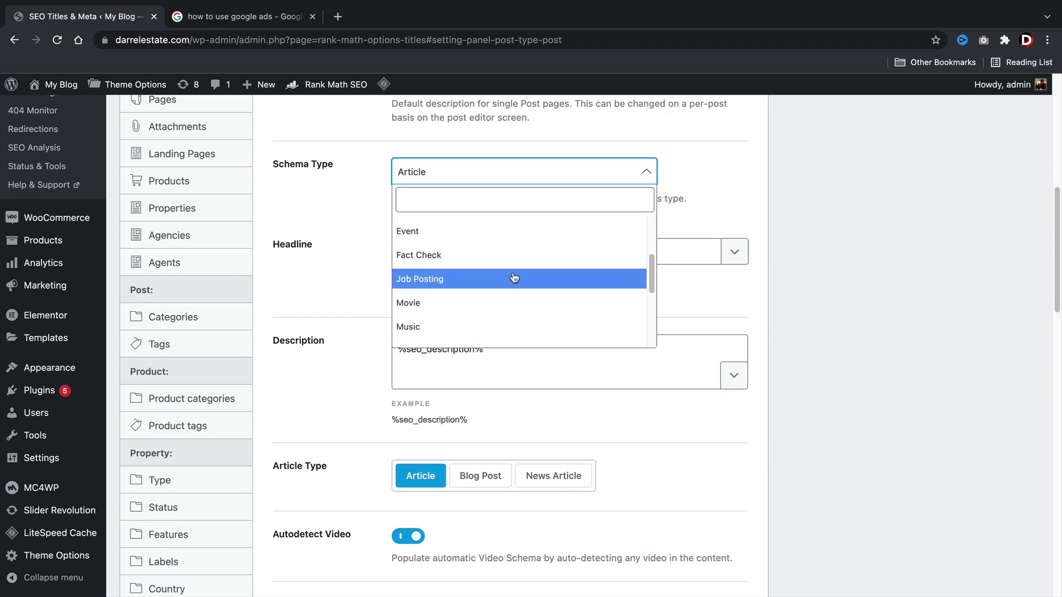
{"action": "scroll", "coordinate": [506, 271], "scroll_direction": "down", "scroll_amount": 2}
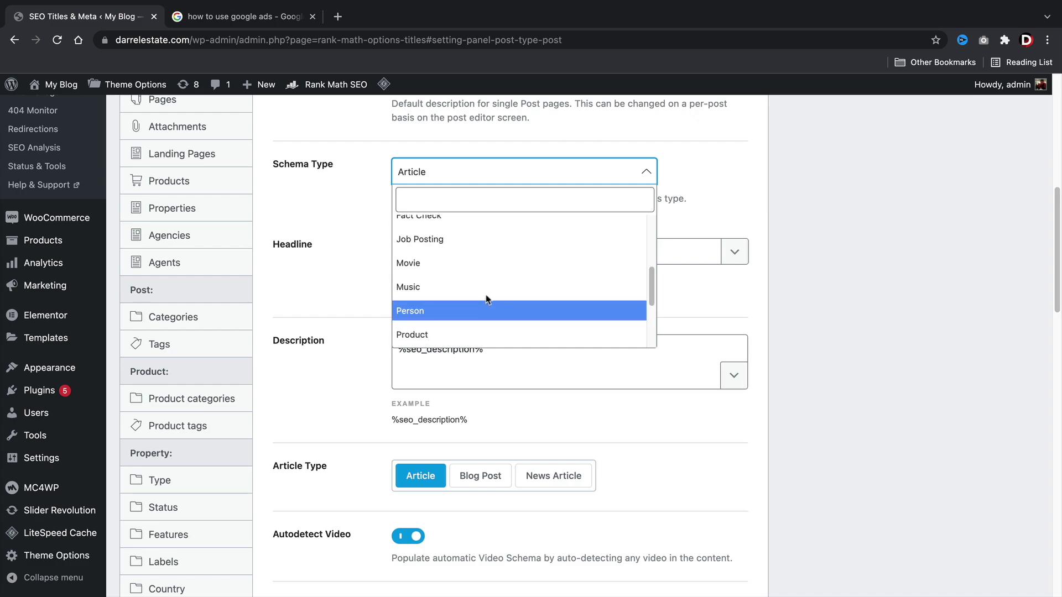
{"action": "scroll", "coordinate": [474, 302], "scroll_direction": "down", "scroll_amount": 5}
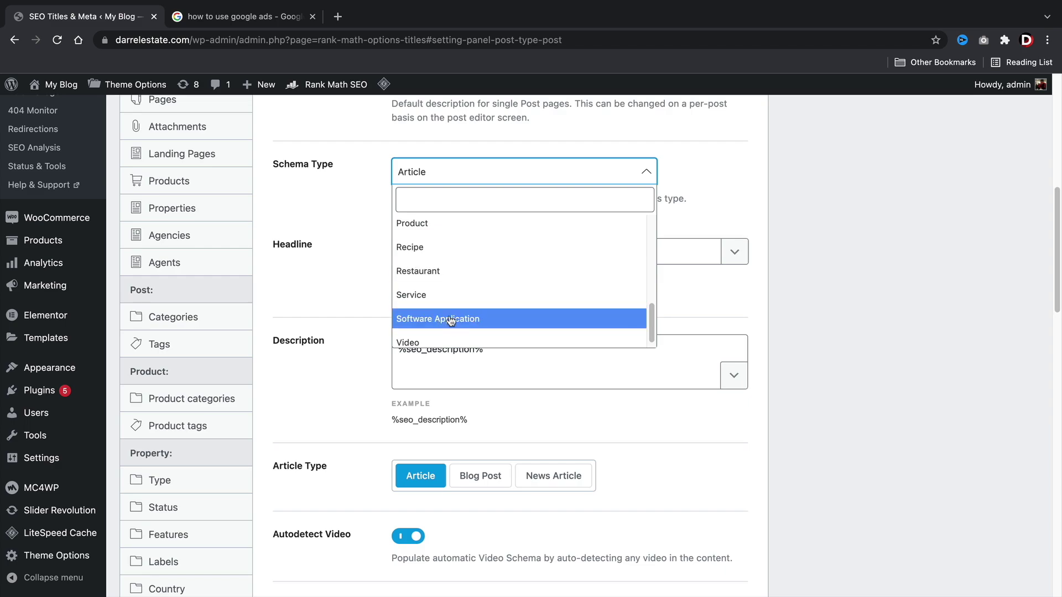
{"action": "scroll", "coordinate": [454, 299], "scroll_direction": "up", "scroll_amount": 3}
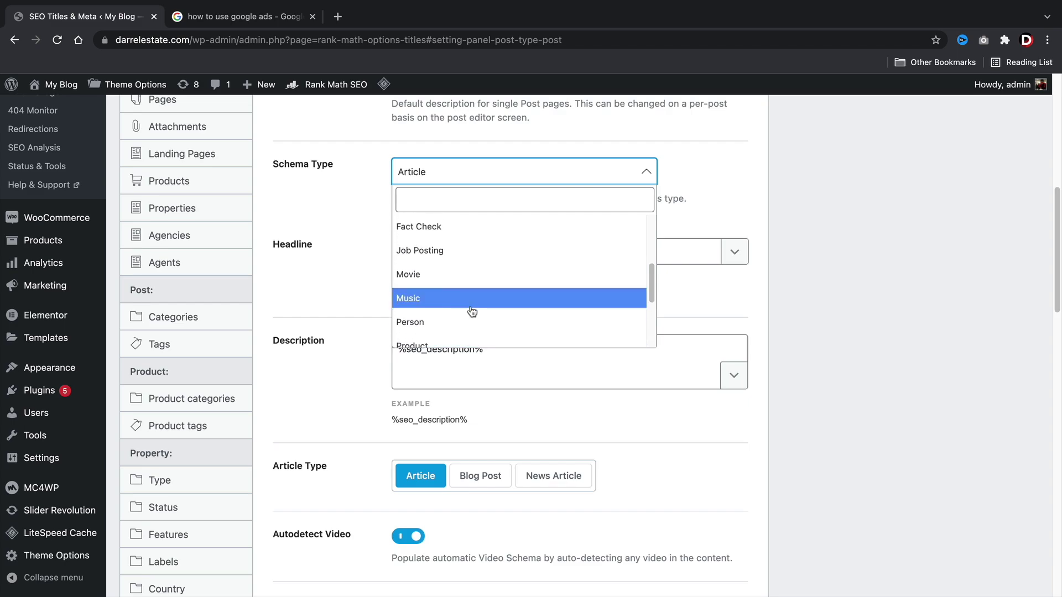
{"action": "scroll", "coordinate": [429, 257], "scroll_direction": "up", "scroll_amount": 3}
{"action": "left_click", "coordinate": [379, 220]}
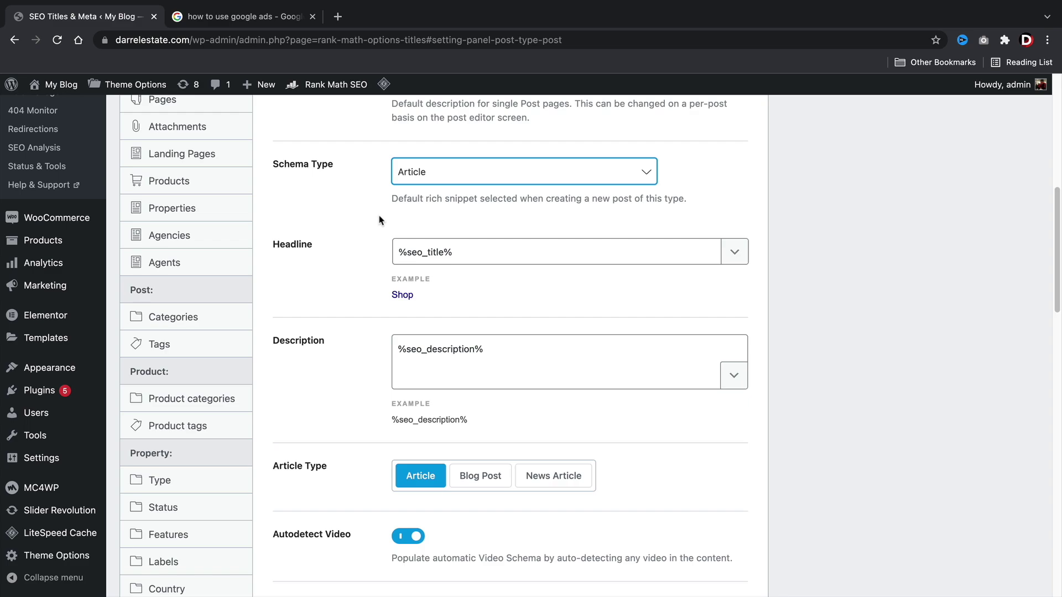
{"action": "scroll", "coordinate": [332, 298], "scroll_direction": "down", "scroll_amount": 1}
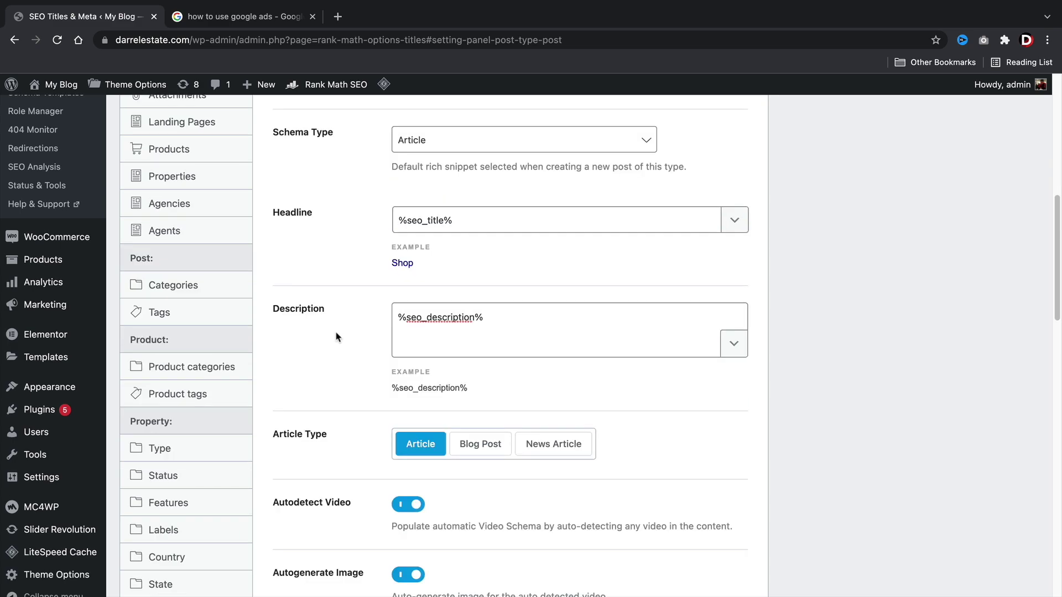
{"action": "left_click_drag", "start_coordinate": [471, 225], "coordinate": [398, 225]}
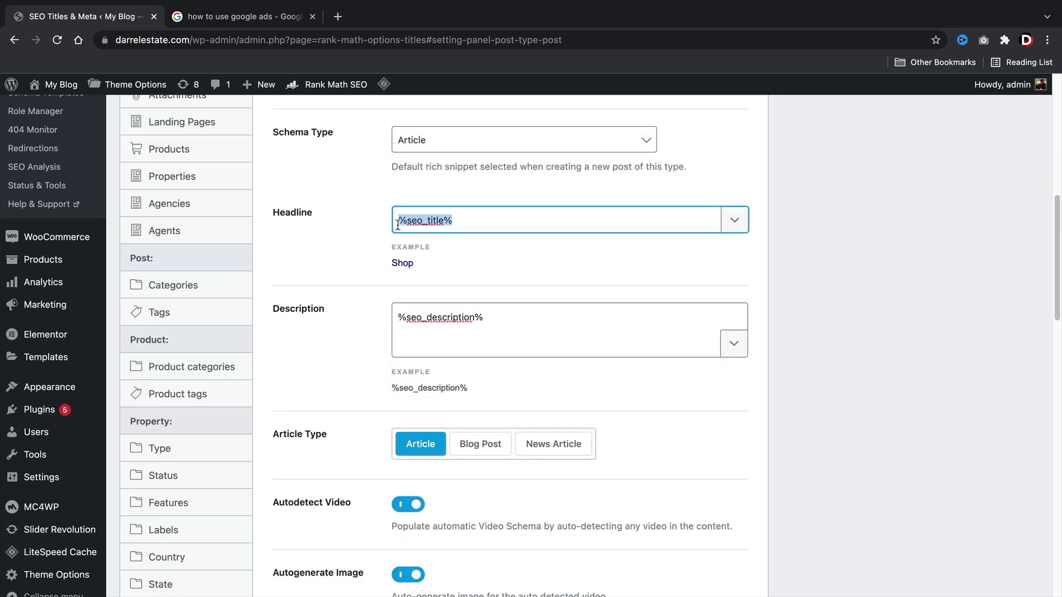
{"action": "left_click", "coordinate": [355, 245]}
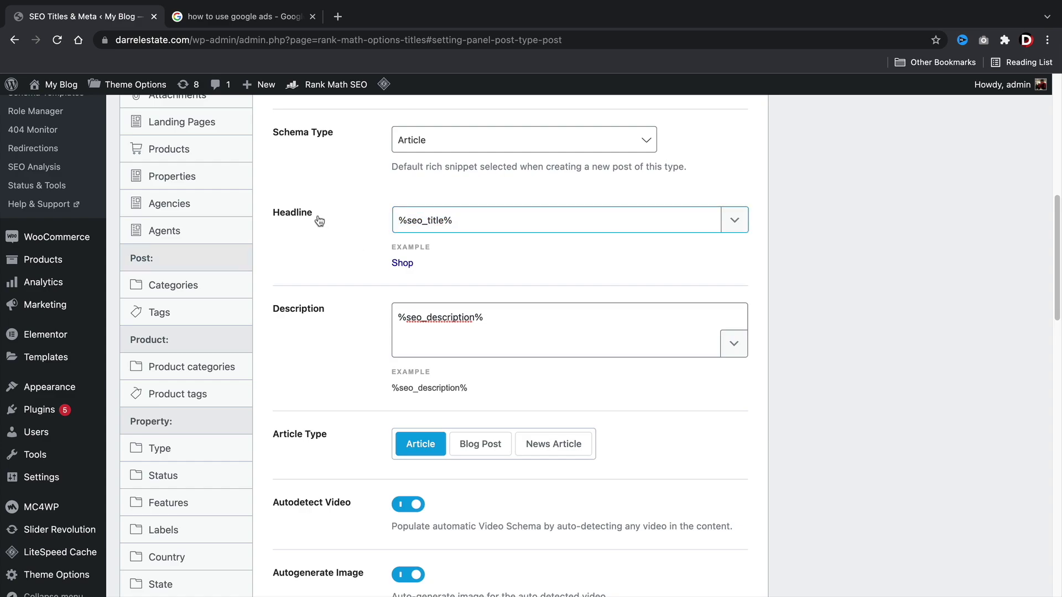
{"action": "left_click_drag", "start_coordinate": [488, 320], "coordinate": [389, 317]}
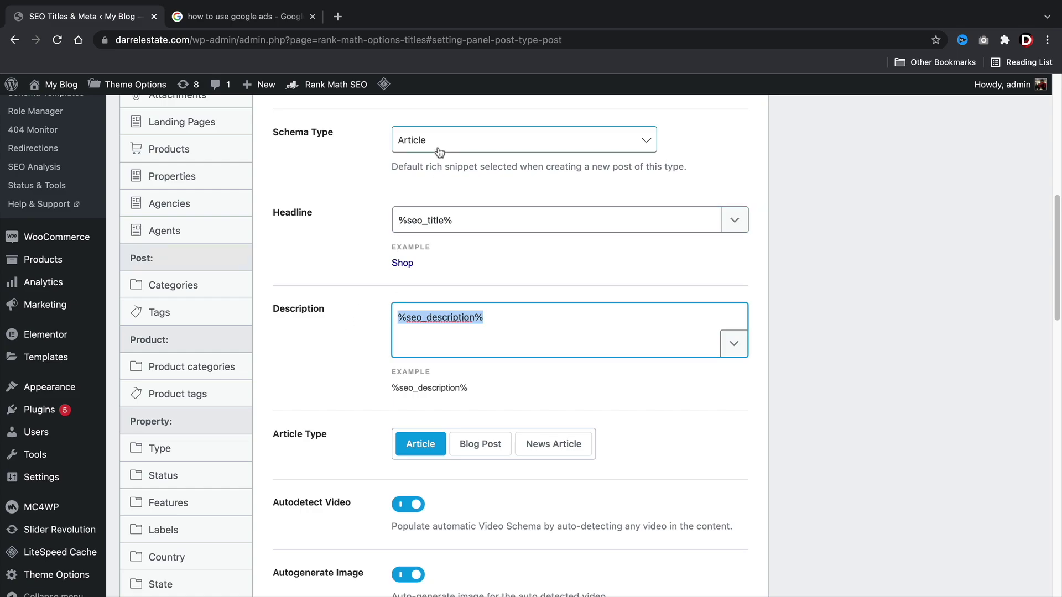
{"action": "left_click", "coordinate": [793, 282]}
{"action": "scroll", "coordinate": [766, 434], "scroll_direction": "down", "scroll_amount": 4}
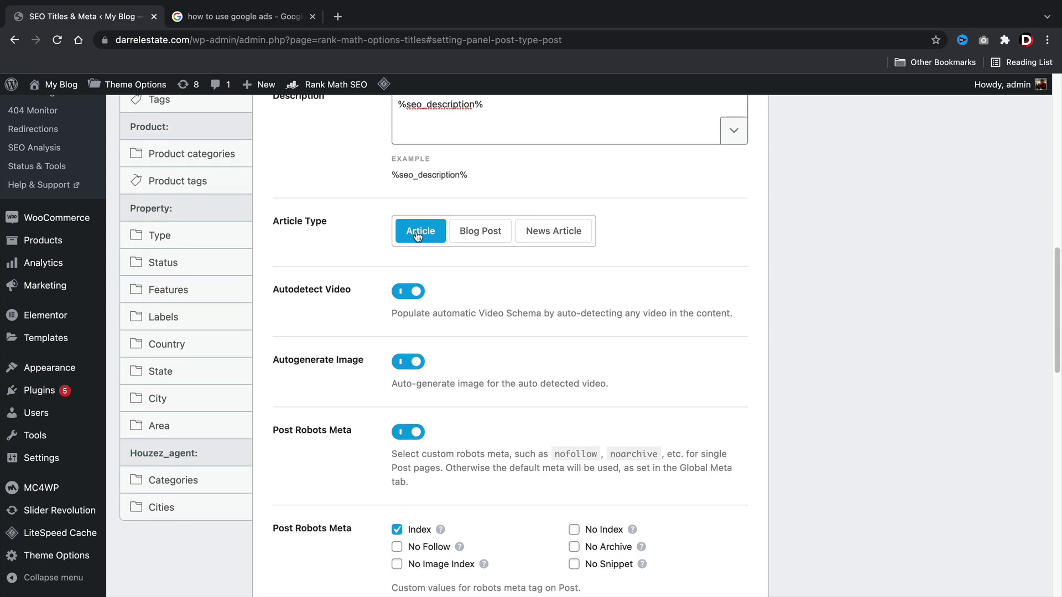
{"action": "left_click", "coordinate": [479, 235]}
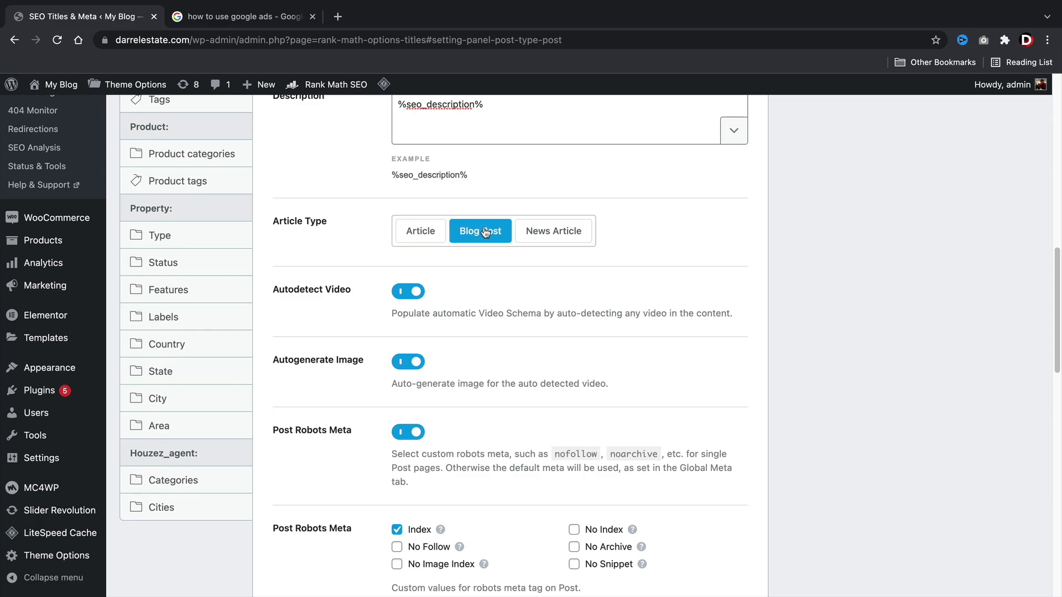
{"action": "left_click", "coordinate": [553, 233]}
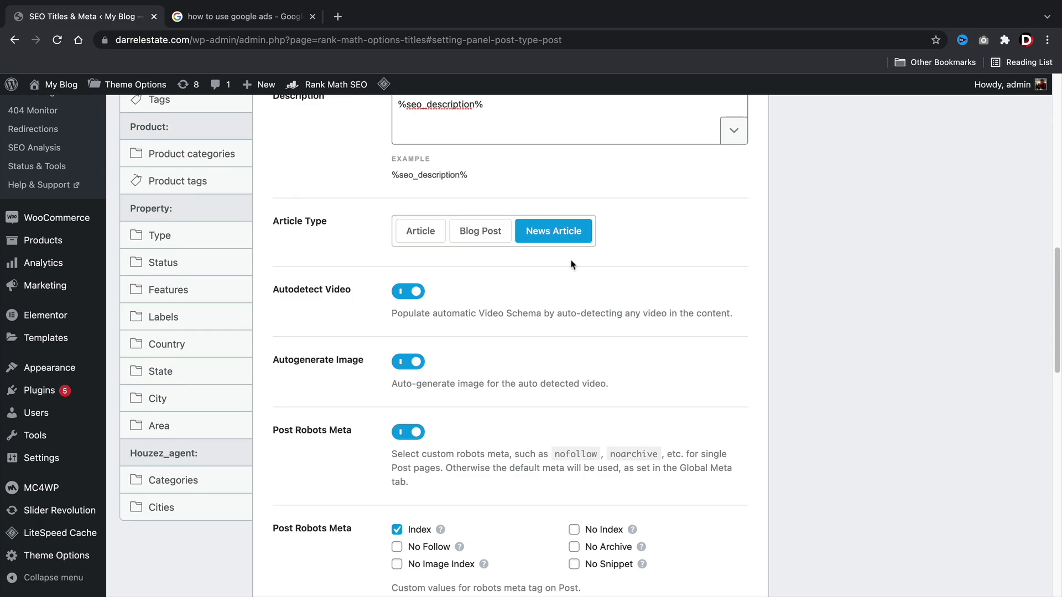
{"action": "left_click", "coordinate": [426, 234]}
{"action": "scroll", "coordinate": [429, 249], "scroll_direction": "down", "scroll_amount": 2}
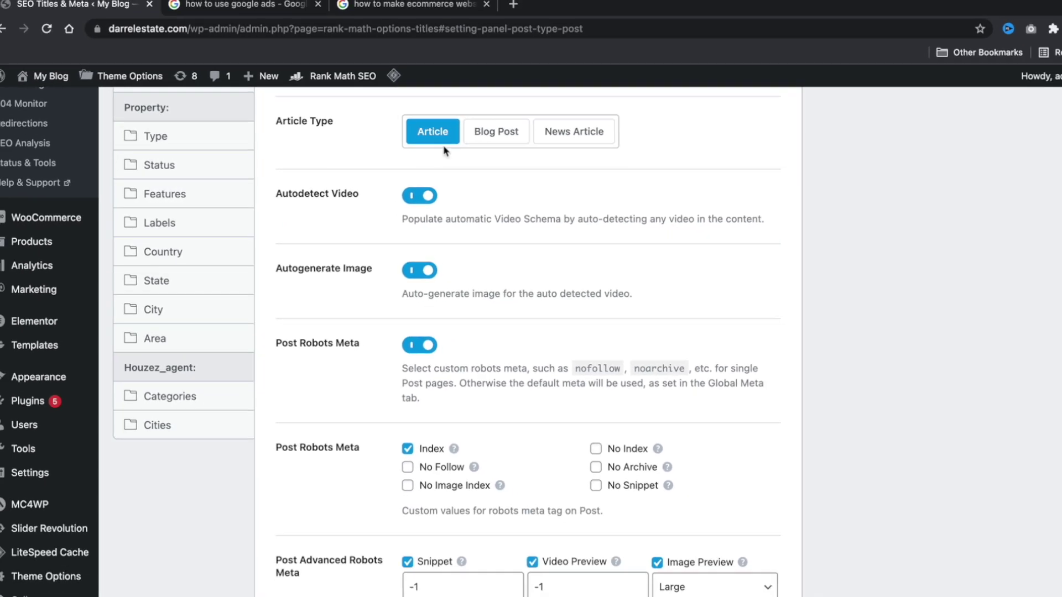
Save the Posts title and meta settings so 'Settings updated' appears.
{"action": "scroll", "coordinate": [754, 327], "scroll_direction": "down", "scroll_amount": 4}
{"action": "scroll", "coordinate": [754, 327], "scroll_direction": "down", "scroll_amount": 1}
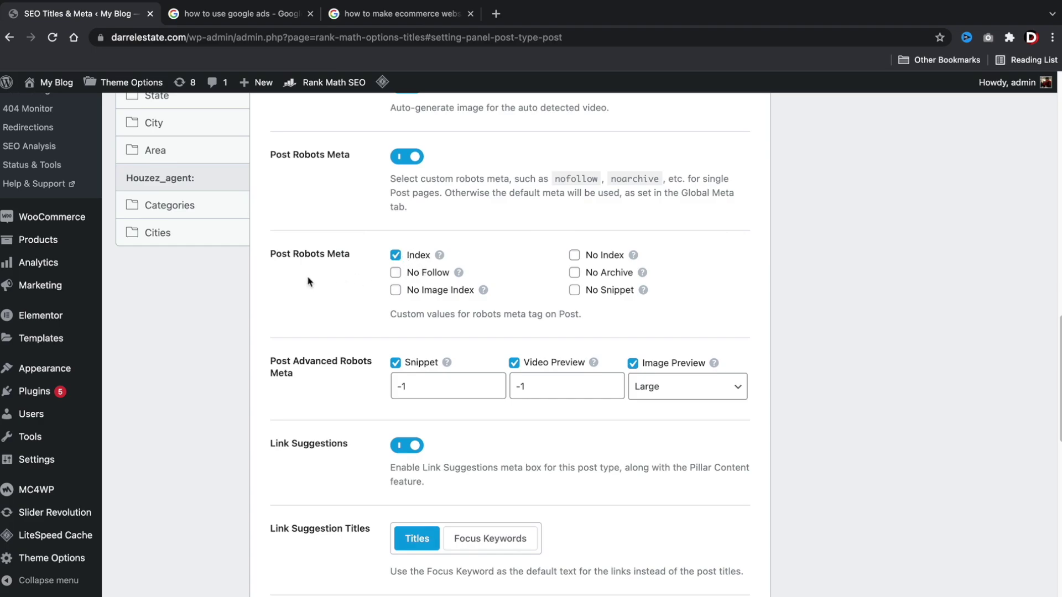
{"action": "scroll", "coordinate": [306, 281], "scroll_direction": "down", "scroll_amount": 2}
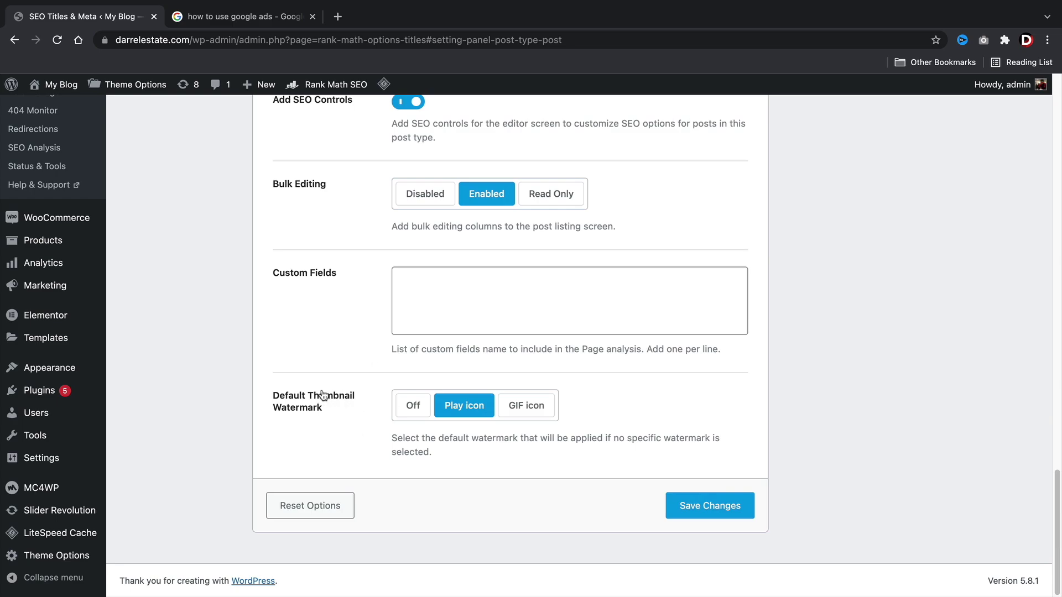
{"action": "left_click", "coordinate": [715, 505]}
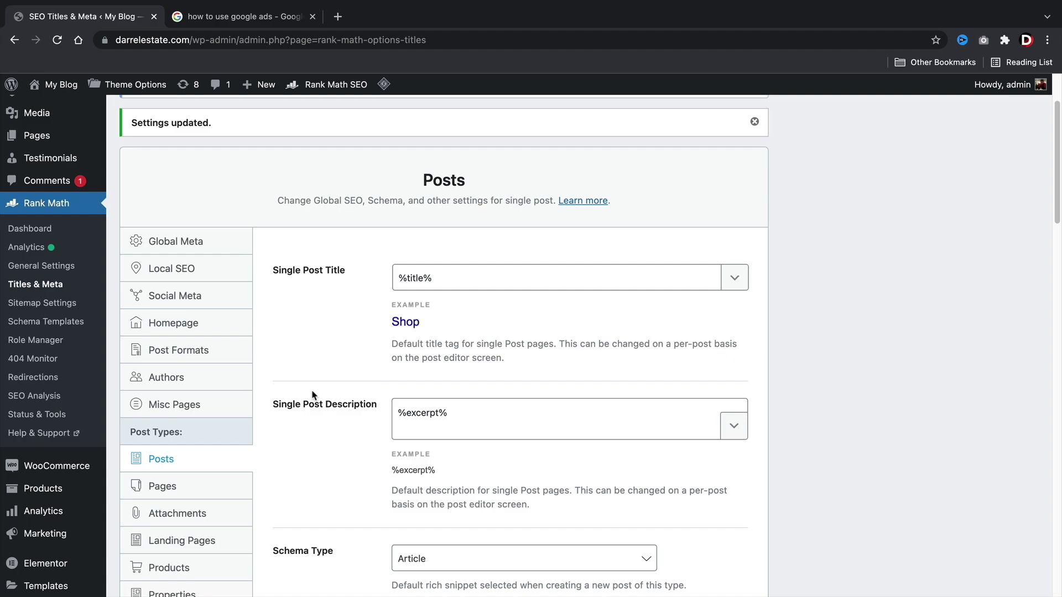
Open the Properties post type settings under Titles & Meta and review its options.
{"action": "scroll", "coordinate": [284, 367], "scroll_direction": "down", "scroll_amount": 4}
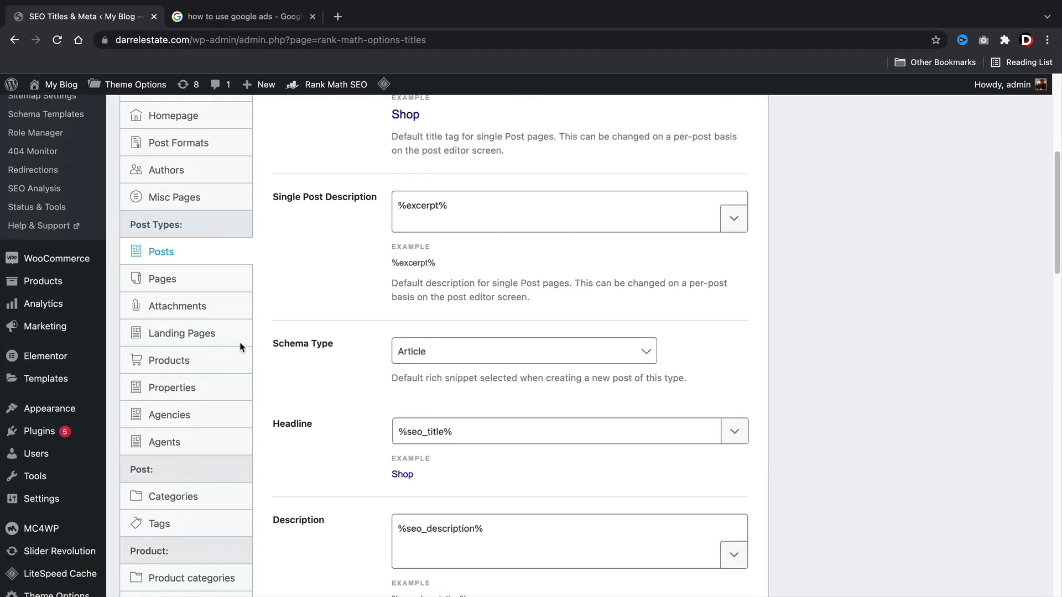
{"action": "left_click", "coordinate": [185, 395]}
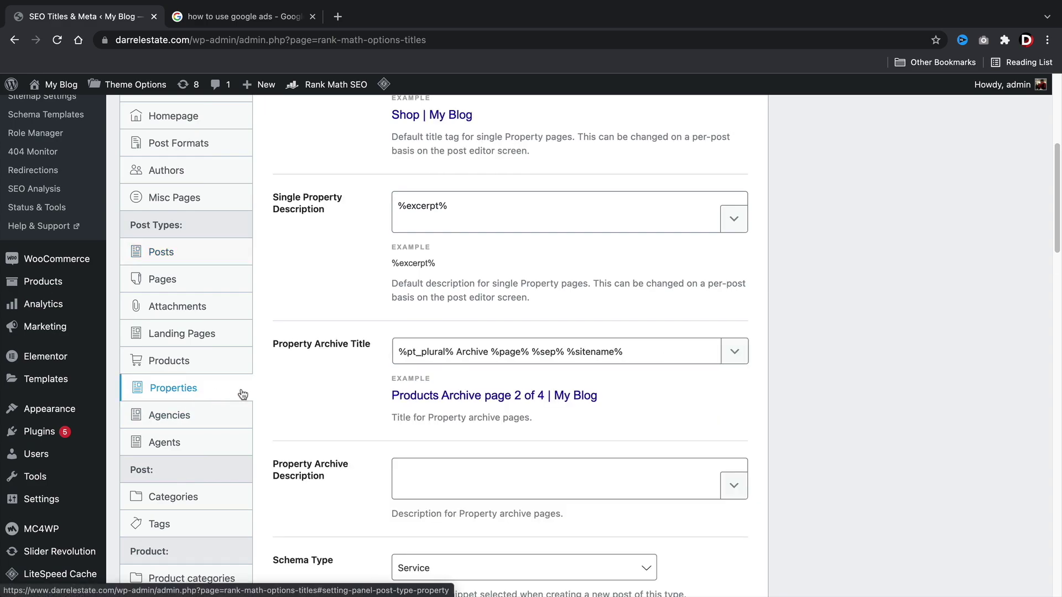
{"action": "scroll", "coordinate": [242, 394], "scroll_direction": "up", "scroll_amount": 3}
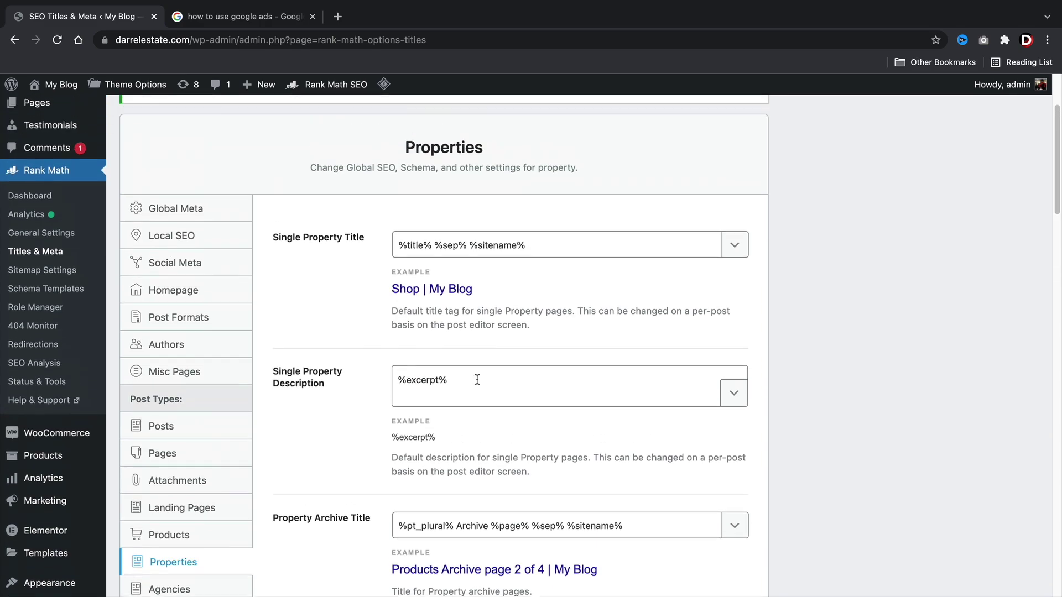
{"action": "scroll", "coordinate": [477, 379], "scroll_direction": "up", "scroll_amount": 1}
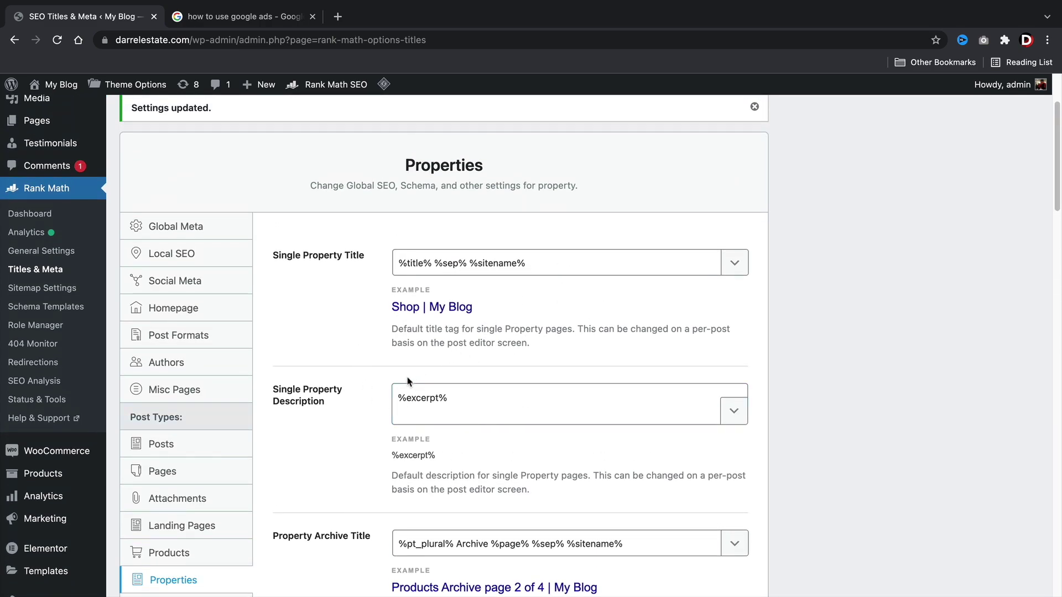
{"action": "scroll", "coordinate": [390, 381], "scroll_direction": "down", "scroll_amount": 1}
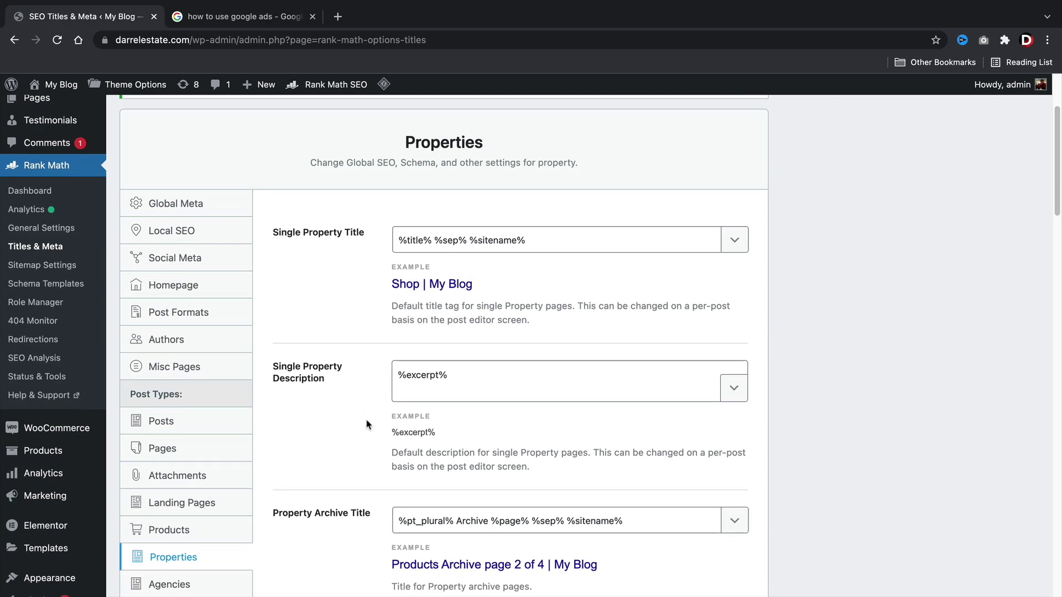
{"action": "scroll", "coordinate": [368, 424], "scroll_direction": "down", "scroll_amount": 1}
{"action": "scroll", "coordinate": [446, 448], "scroll_direction": "down", "scroll_amount": 9}
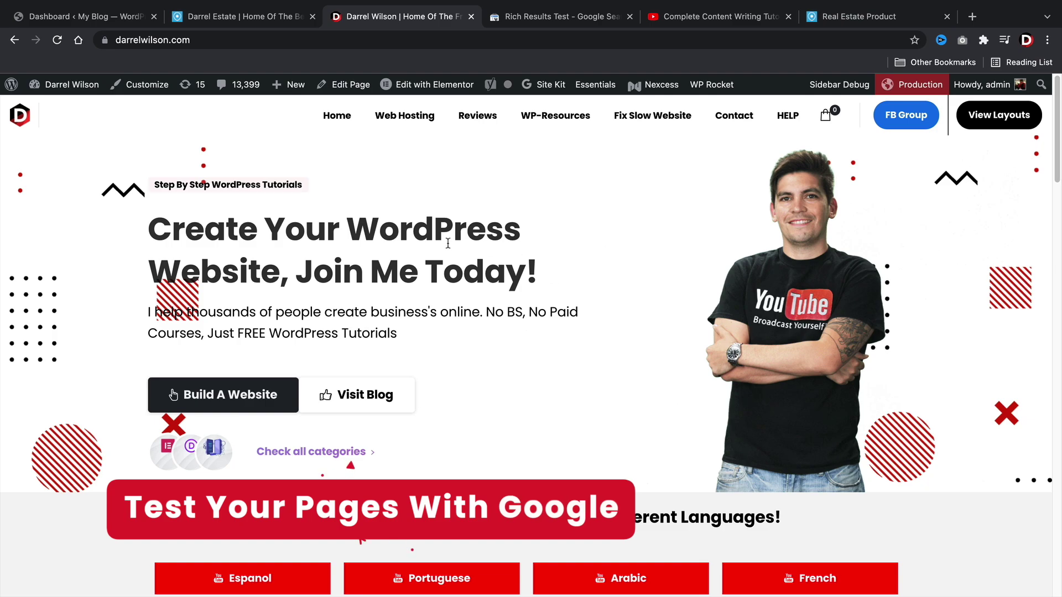
Copy the site's homepage address from the browser's address bar.
{"action": "left_click", "coordinate": [561, 19]}
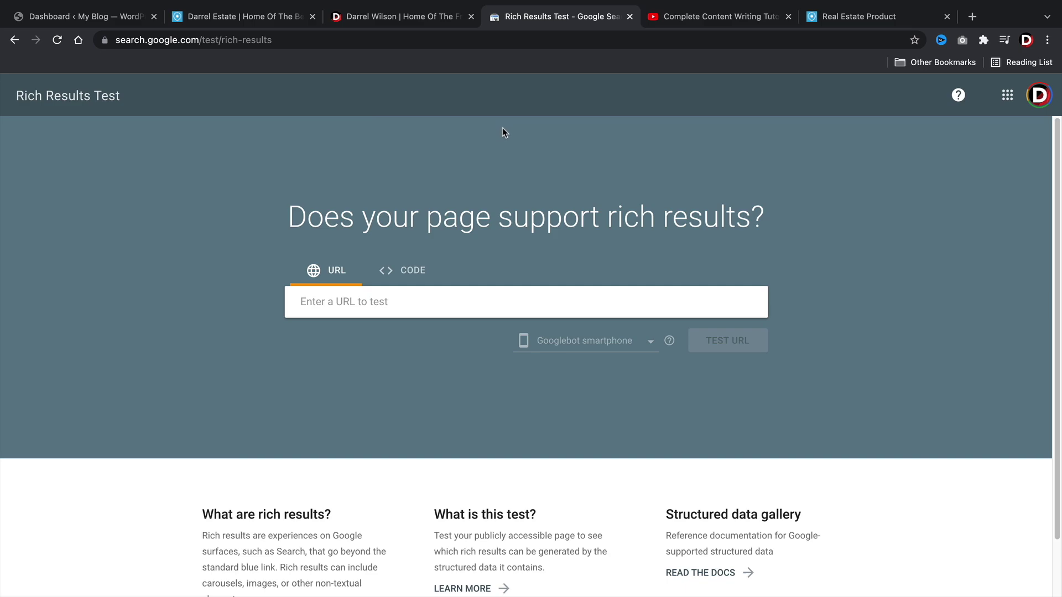
{"action": "left_click", "coordinate": [421, 16]}
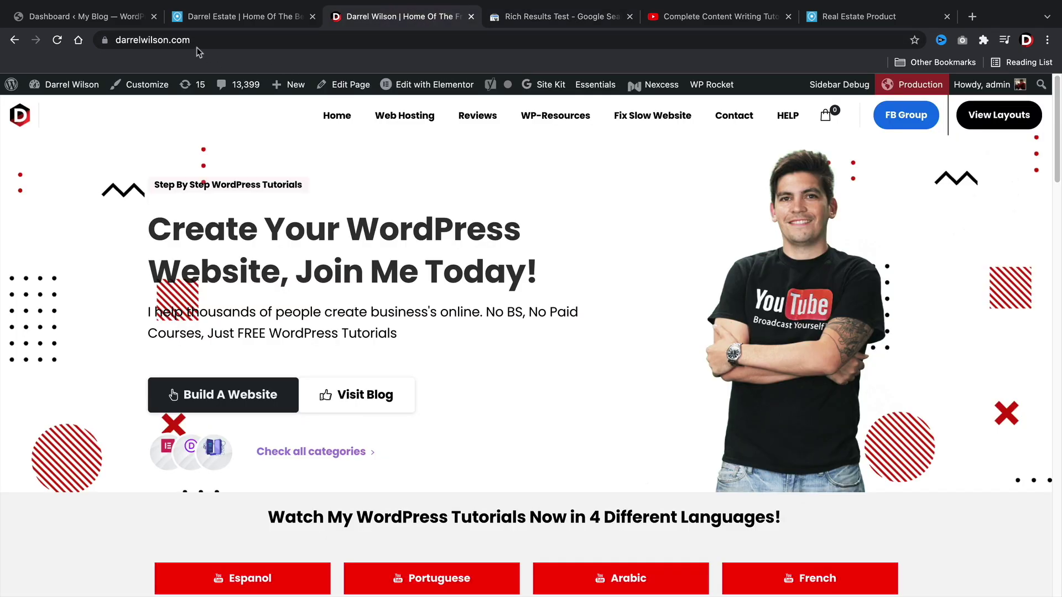
{"action": "left_click", "coordinate": [166, 40]}
{"action": "right_click", "coordinate": [168, 40]}
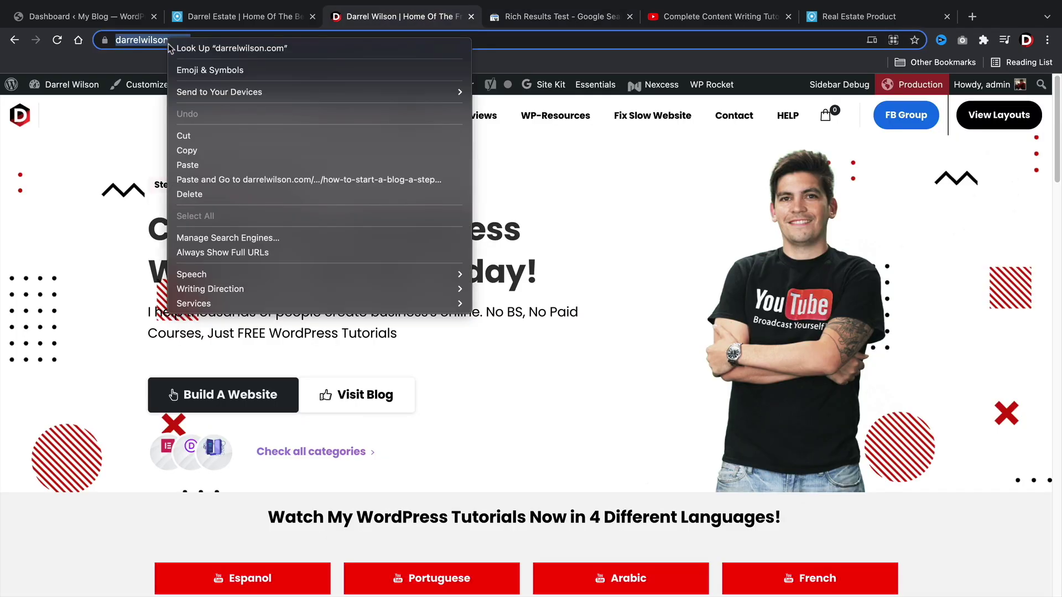
{"action": "left_click", "coordinate": [187, 150]}
Test the homepage URL in Rich Results Test, yielding valid Logos and Sitelinks searchbox items.
{"action": "left_click", "coordinate": [551, 18]}
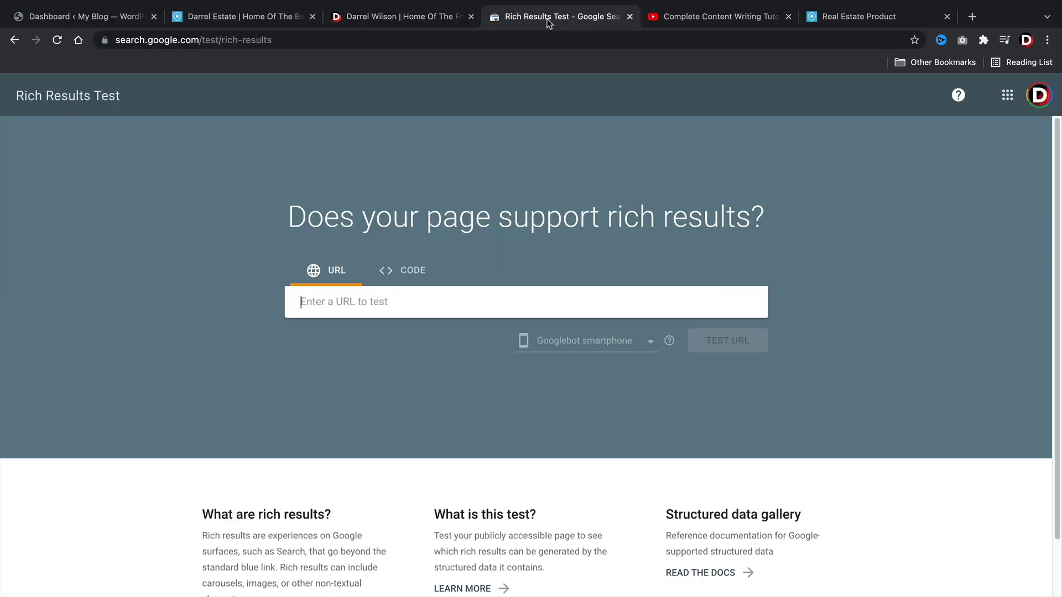
{"action": "right_click", "coordinate": [338, 302]}
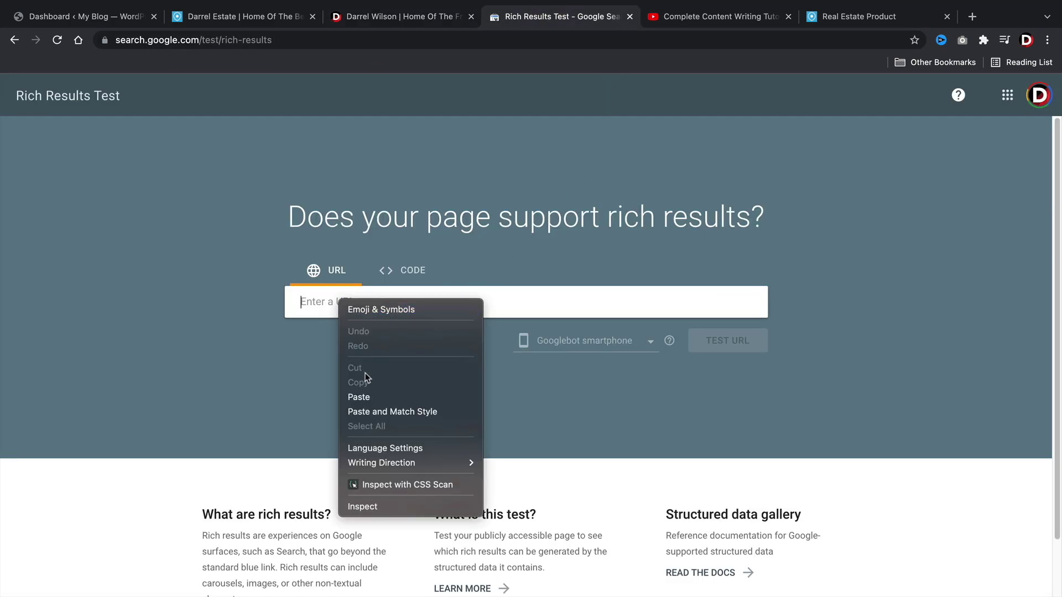
{"action": "left_click", "coordinate": [366, 397]}
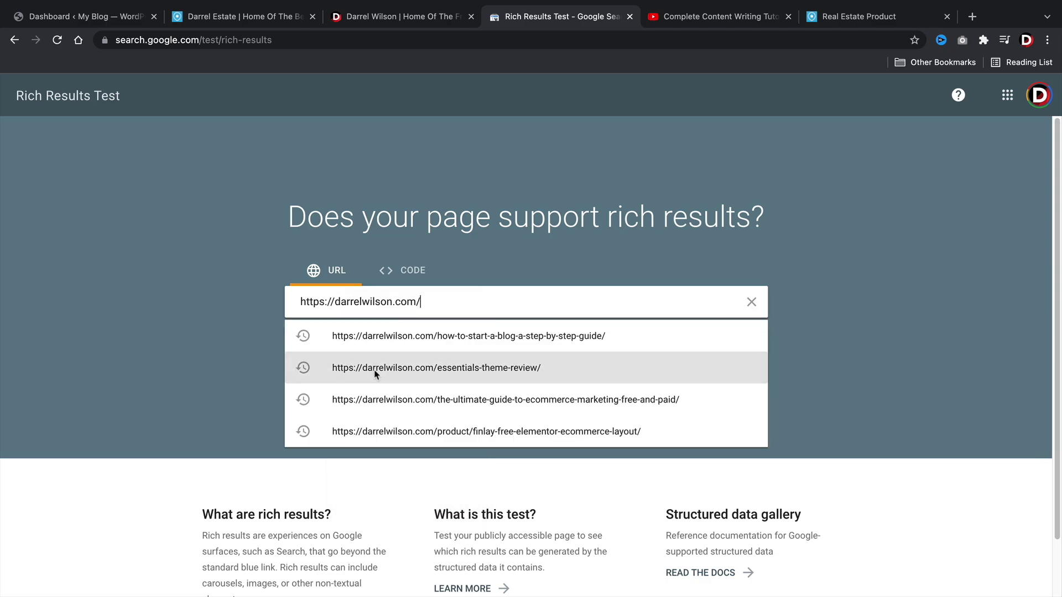
{"action": "left_click", "coordinate": [553, 254]}
{"action": "left_click_drag", "start_coordinate": [476, 218], "coordinate": [717, 217]}
{"action": "left_click", "coordinate": [717, 217]}
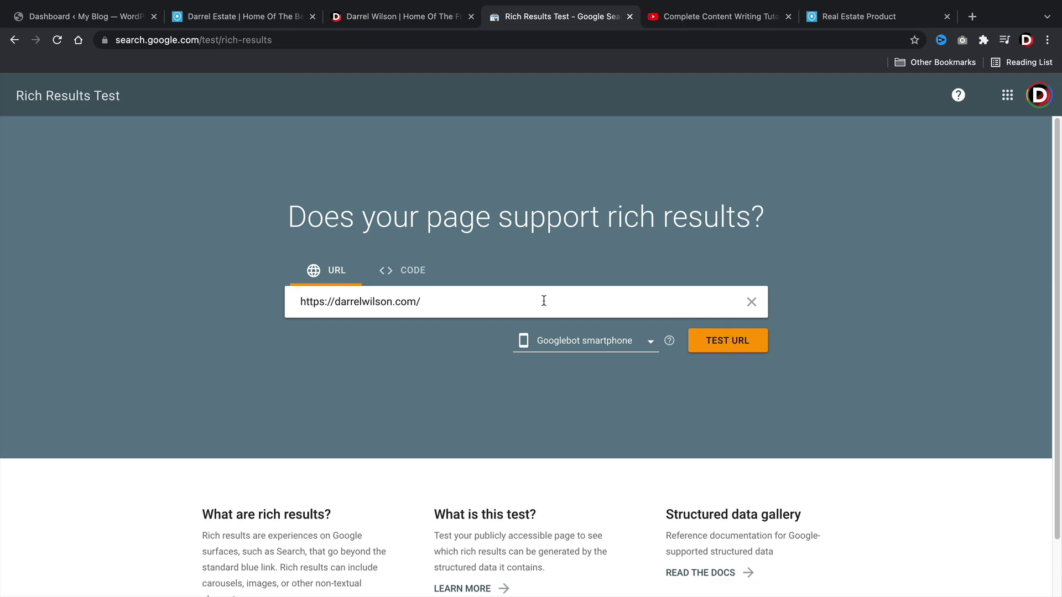
{"action": "left_click", "coordinate": [727, 342]}
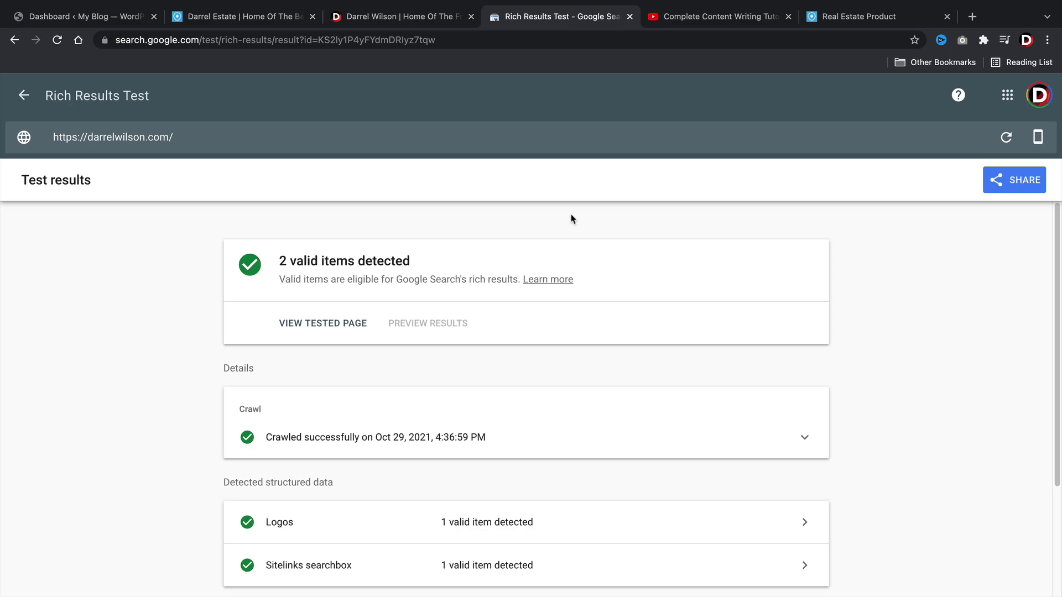
{"action": "scroll", "coordinate": [426, 354], "scroll_direction": "down", "scroll_amount": 1}
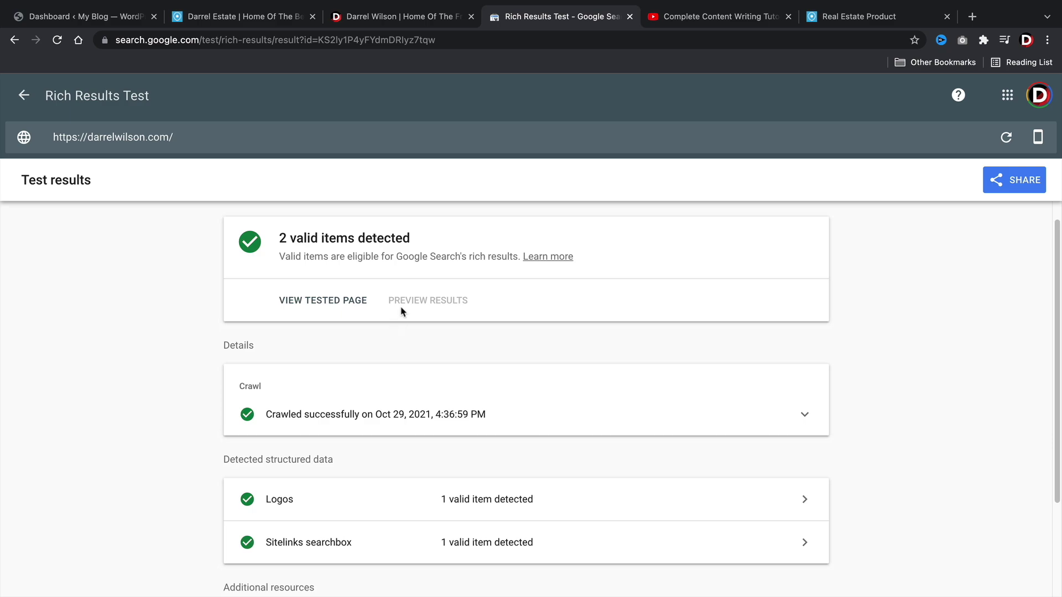
{"action": "scroll", "coordinate": [406, 306], "scroll_direction": "up", "scroll_amount": 1}
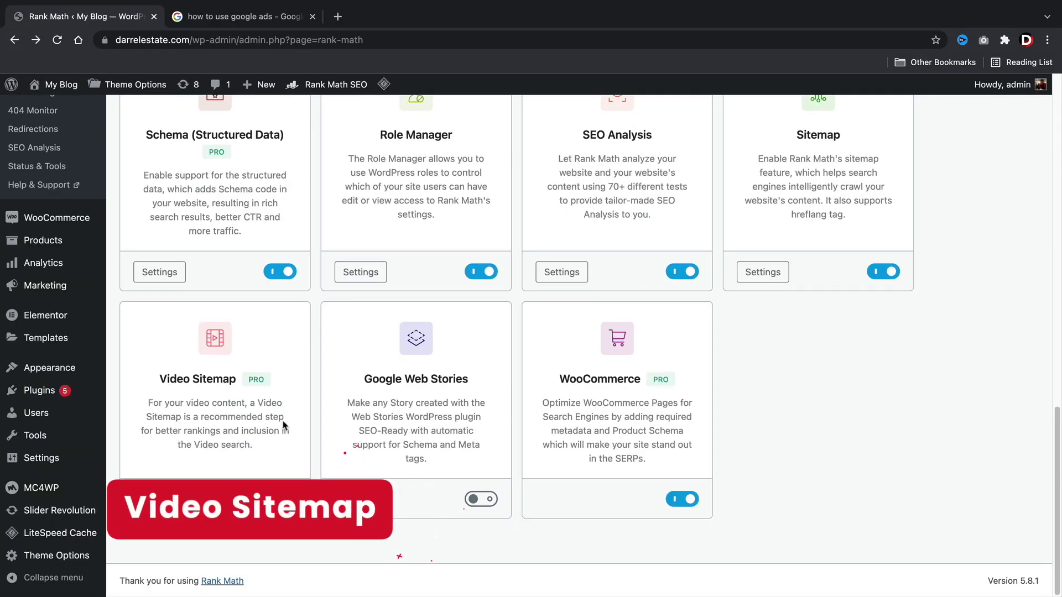
{"action": "left_click", "coordinate": [170, 505]}
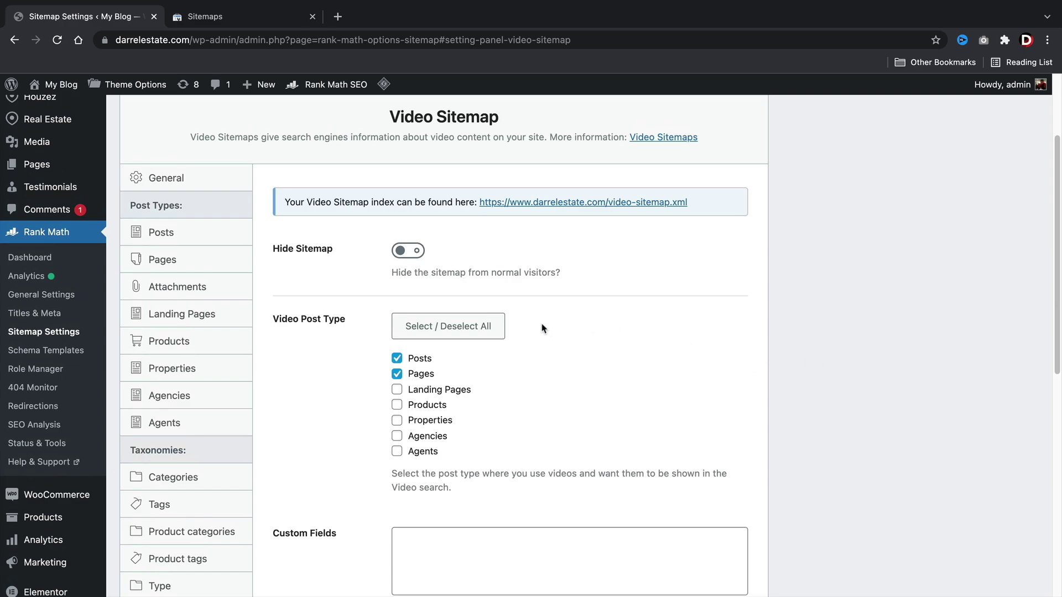
{"action": "right_click", "coordinate": [522, 205]}
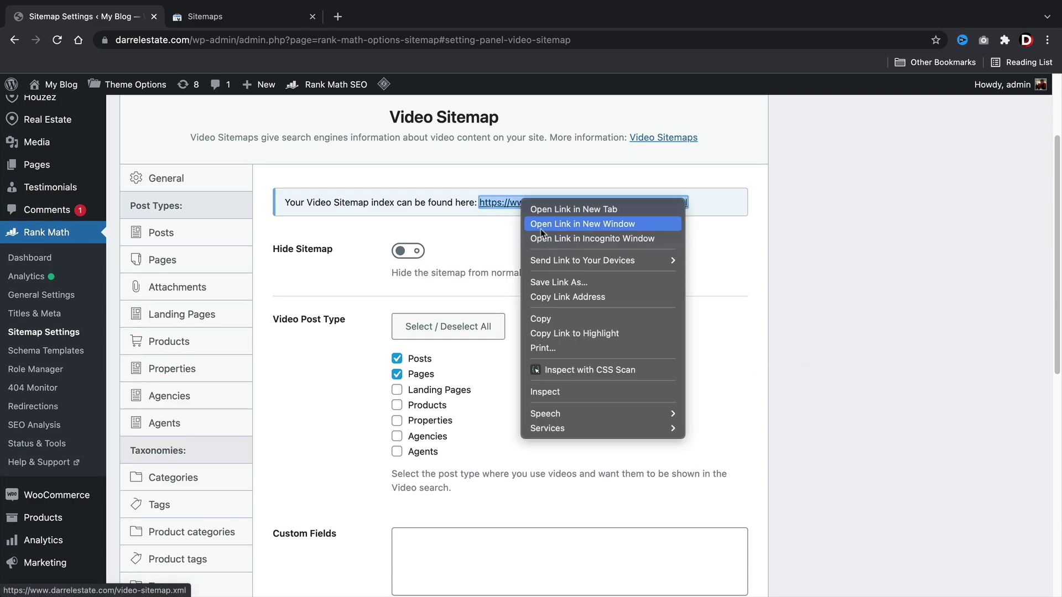
{"action": "left_click", "coordinate": [562, 320]}
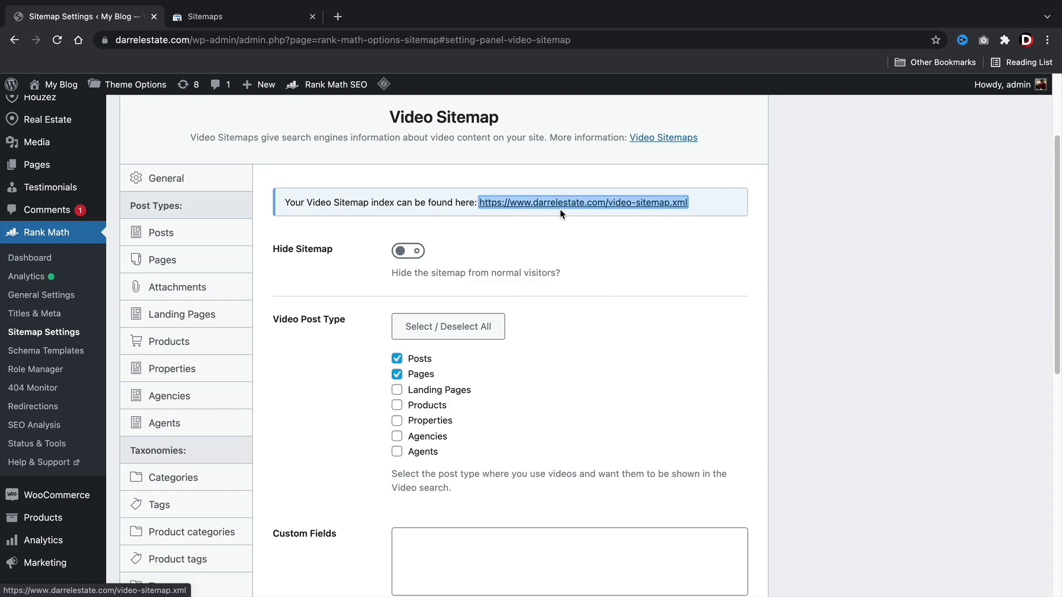
{"action": "left_click", "coordinate": [270, 14]}
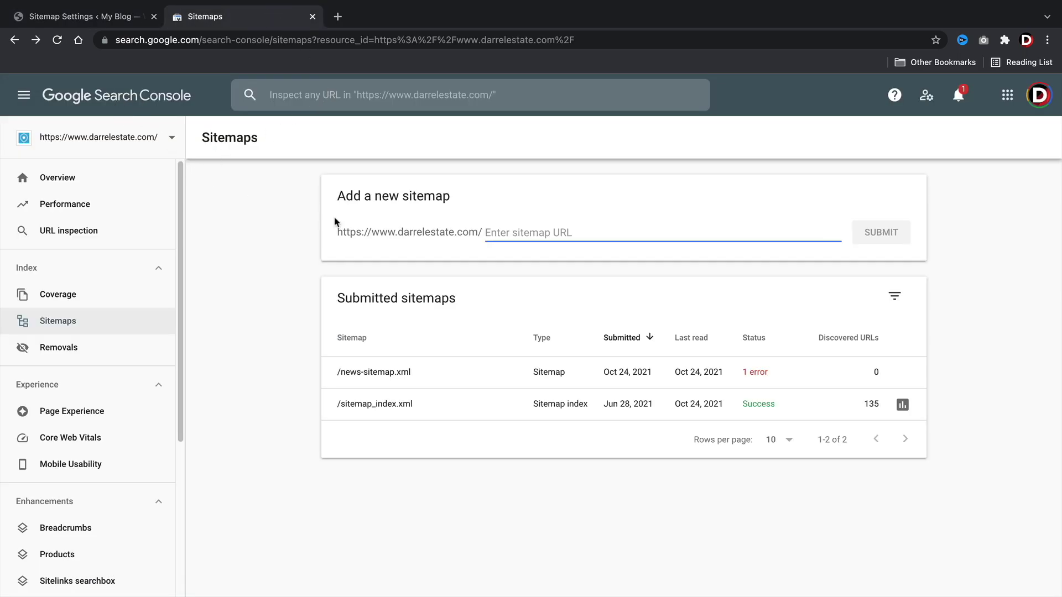
Submit video-sitemap.xml in Search Console, stripping the duplicated domain prefix from the pasted address.
{"action": "right_click", "coordinate": [497, 233]}
{"action": "left_click", "coordinate": [519, 327]}
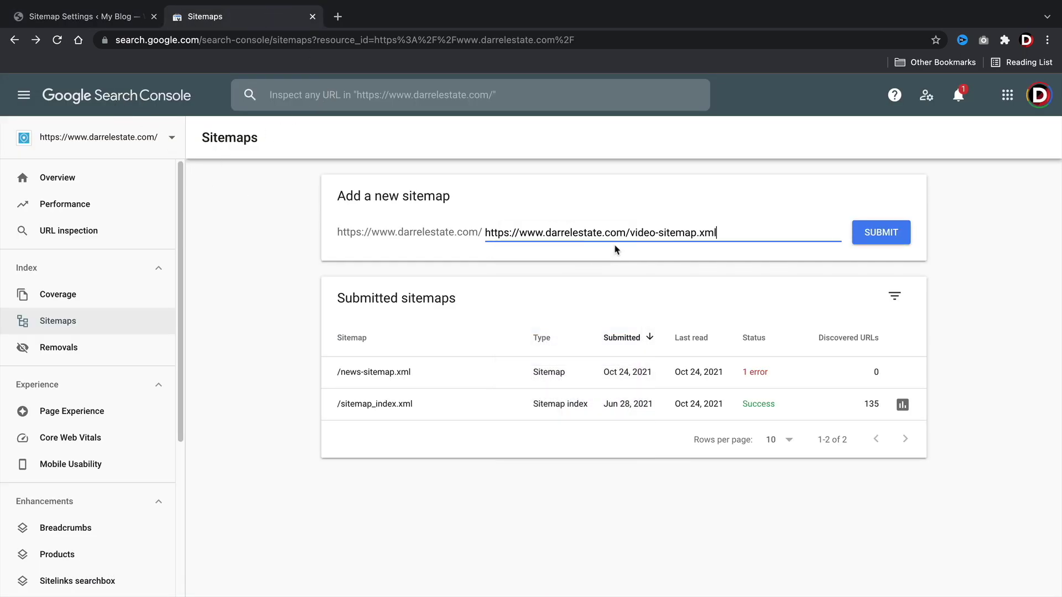
{"action": "left_click_drag", "start_coordinate": [631, 232], "coordinate": [394, 224]}
{"action": "key", "text": "BackSpace"}
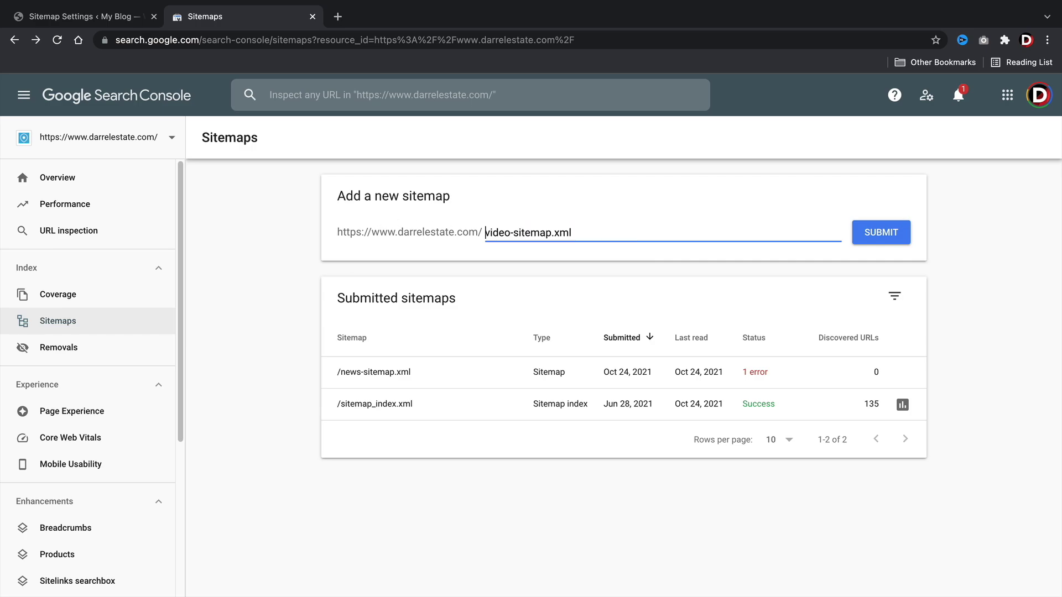
{"action": "left_click", "coordinate": [858, 235]}
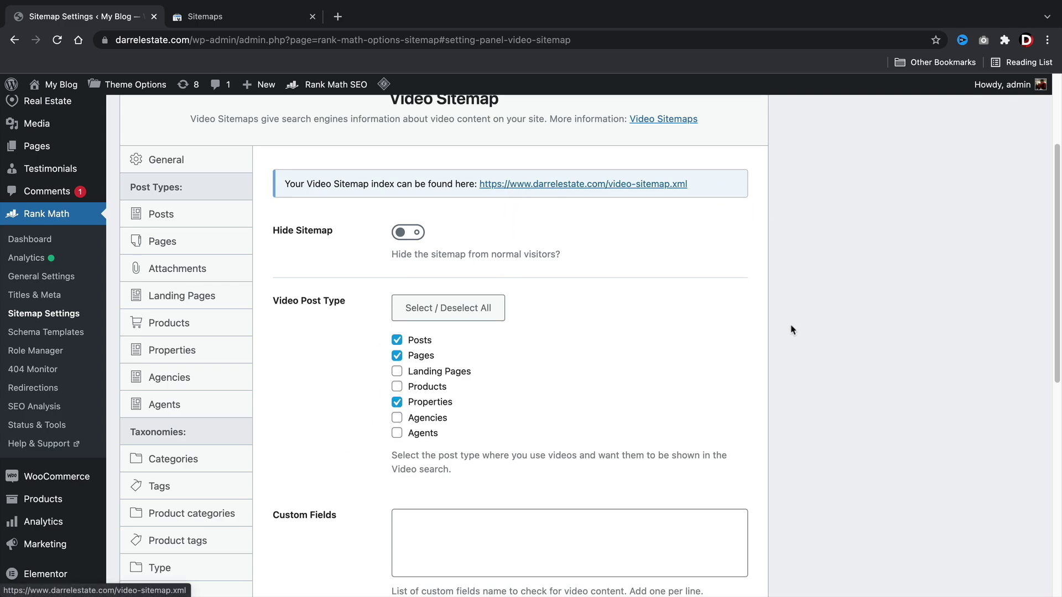
Save the Video Sitemap settings with Posts, Pages and Properties as video post types.
{"action": "scroll", "coordinate": [376, 403], "scroll_direction": "down", "scroll_amount": 5}
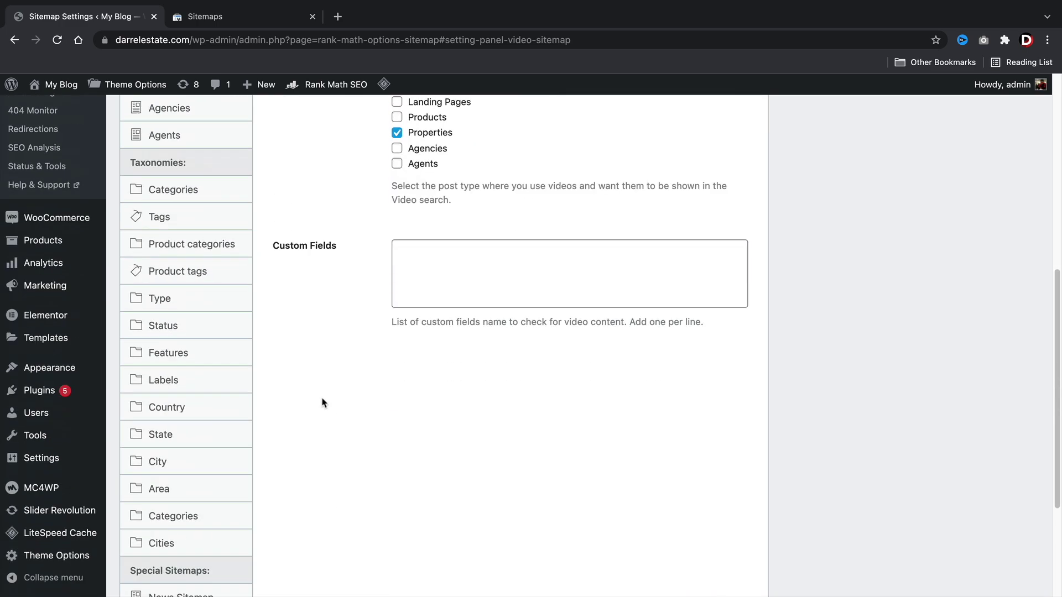
{"action": "scroll", "coordinate": [324, 402], "scroll_direction": "down", "scroll_amount": 3}
{"action": "left_click", "coordinate": [711, 508]}
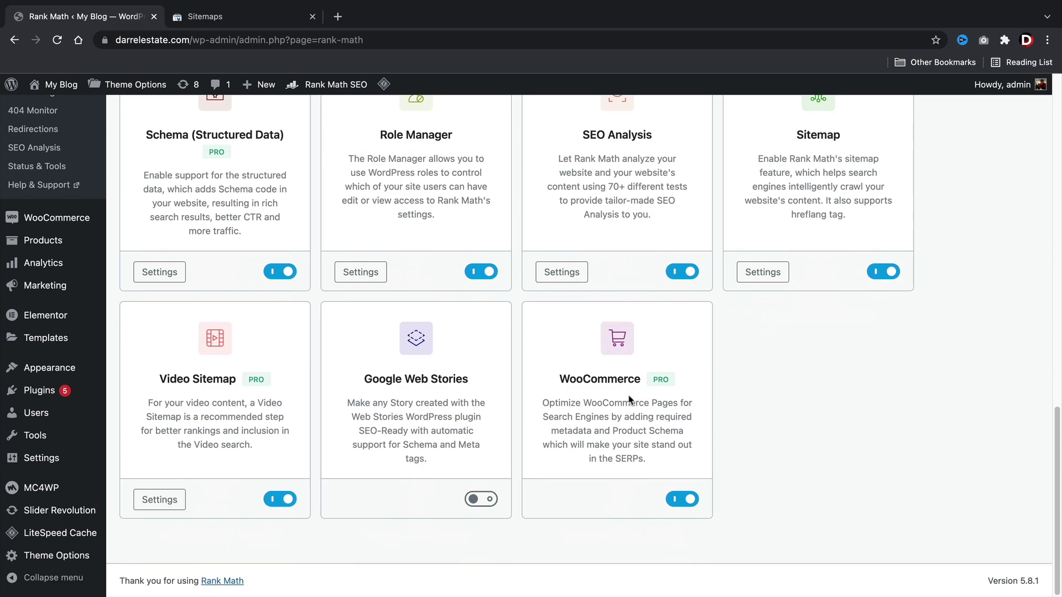
Open Demo Product from All Products and bring up its Rank Math snippet editor.
{"action": "mouse_move", "coordinate": [51, 217]}
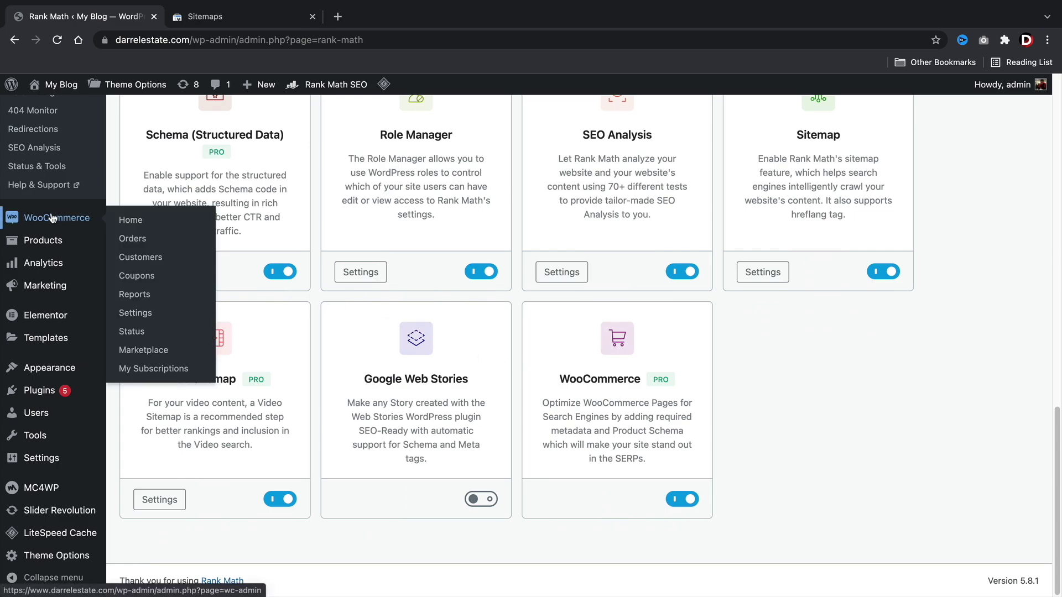
{"action": "mouse_move", "coordinate": [53, 242]}
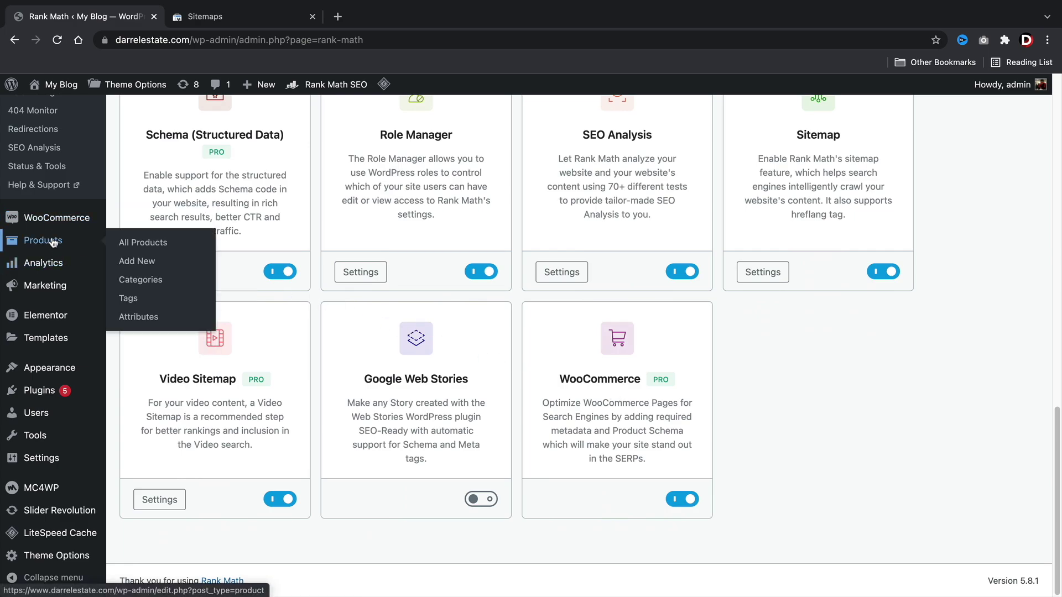
{"action": "left_click", "coordinate": [132, 249]}
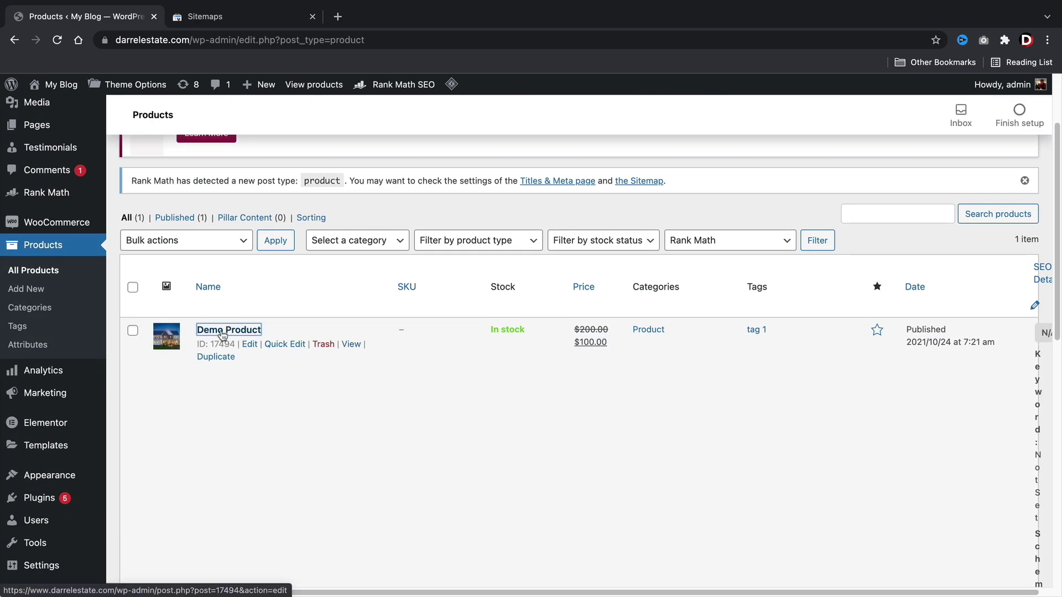
{"action": "left_click", "coordinate": [221, 332]}
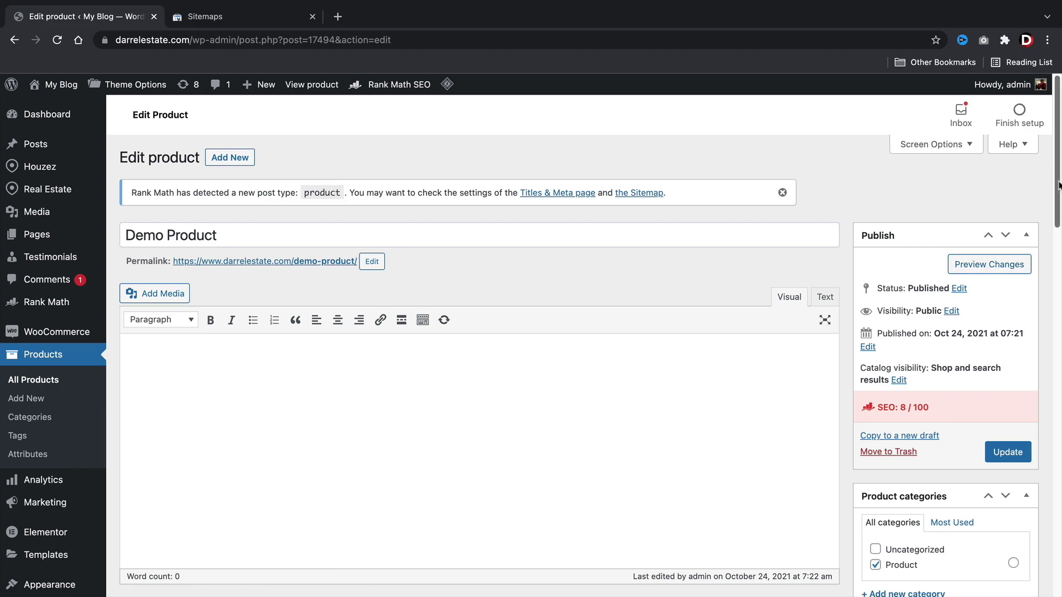
{"action": "left_click_drag", "start_coordinate": [1059, 185], "coordinate": [1059, 487]}
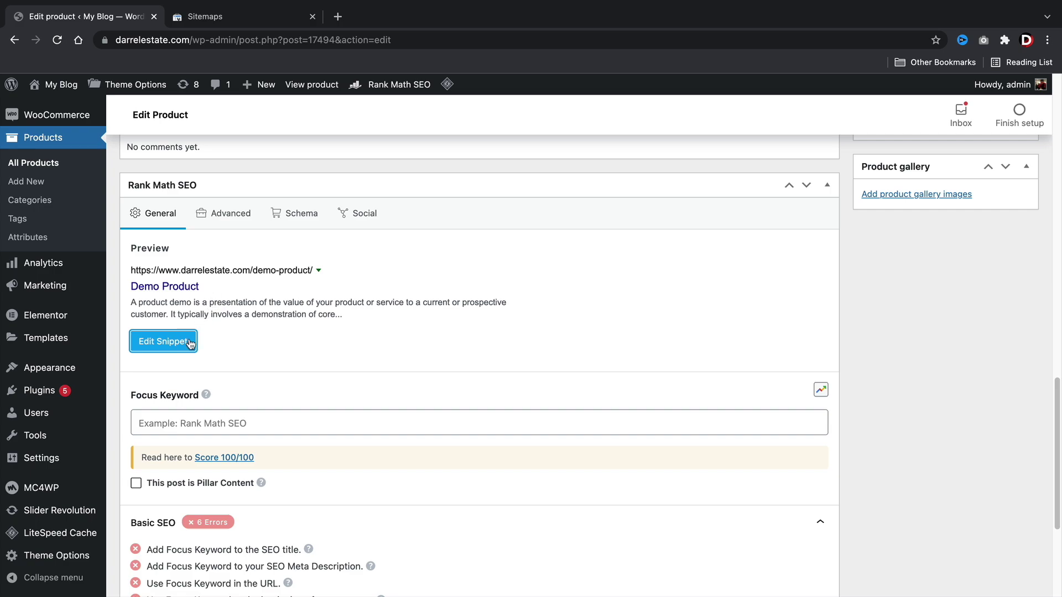
{"action": "left_click", "coordinate": [166, 343]}
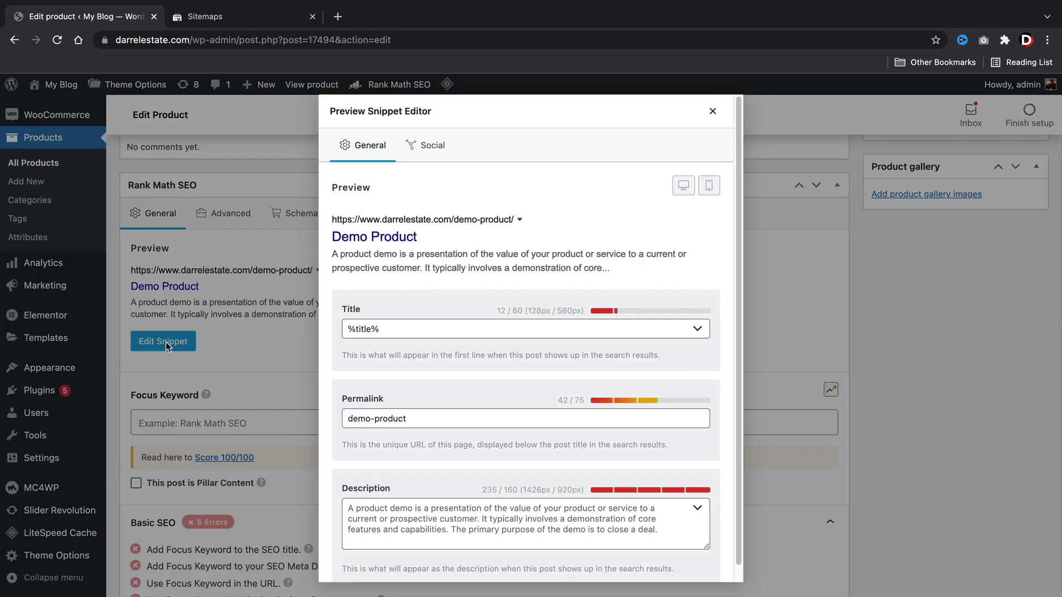
Replace the snippet title %title% with 'Real Estate Product'.
{"action": "double_click", "coordinate": [421, 322]}
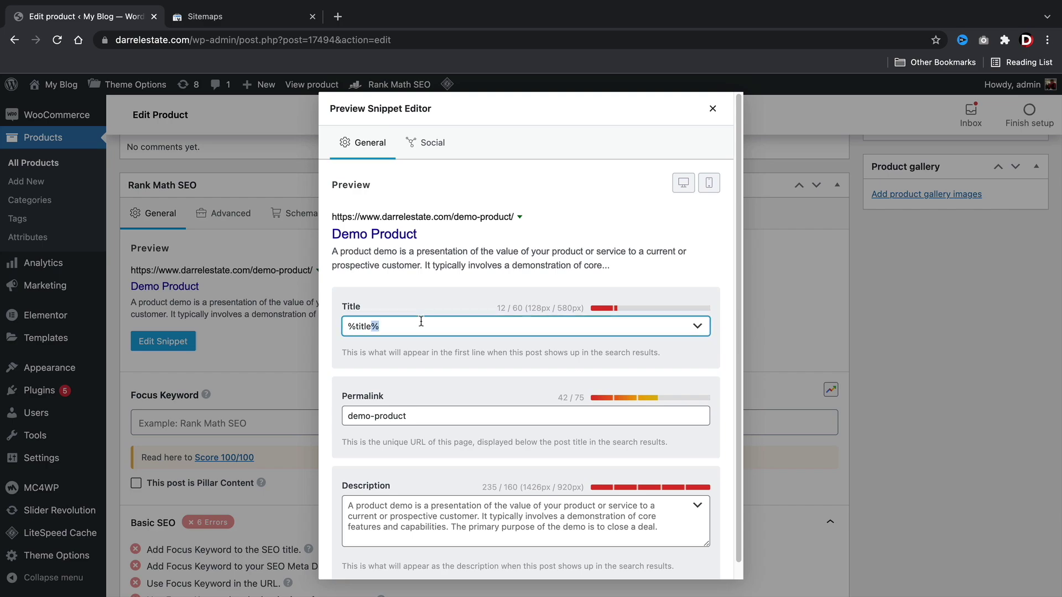
{"action": "triple_click", "coordinate": [421, 321]}
{"action": "type", "text": "Real "}
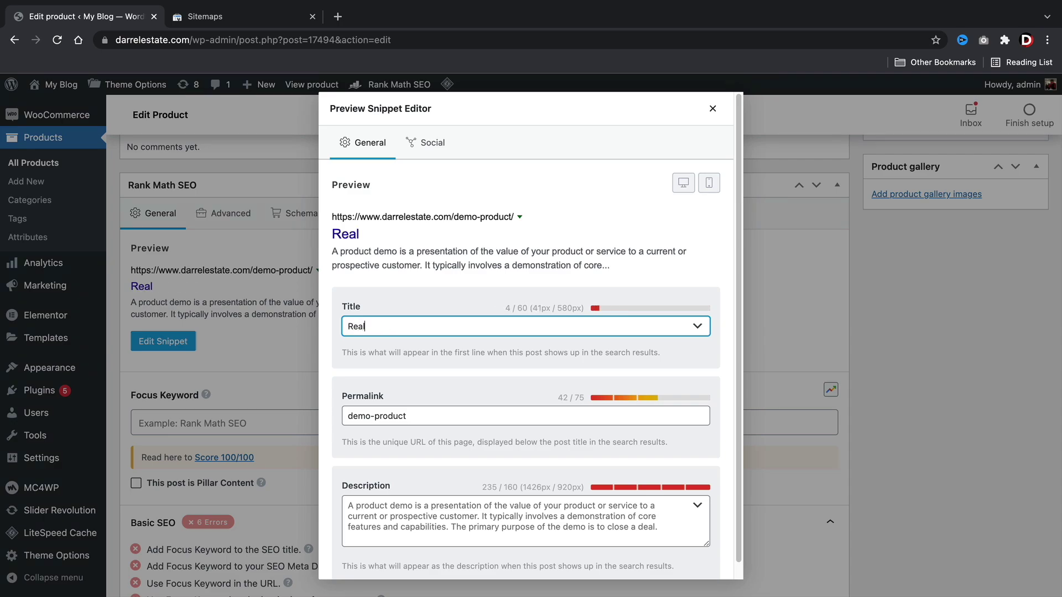
{"action": "type", "text": "Estate Product"}
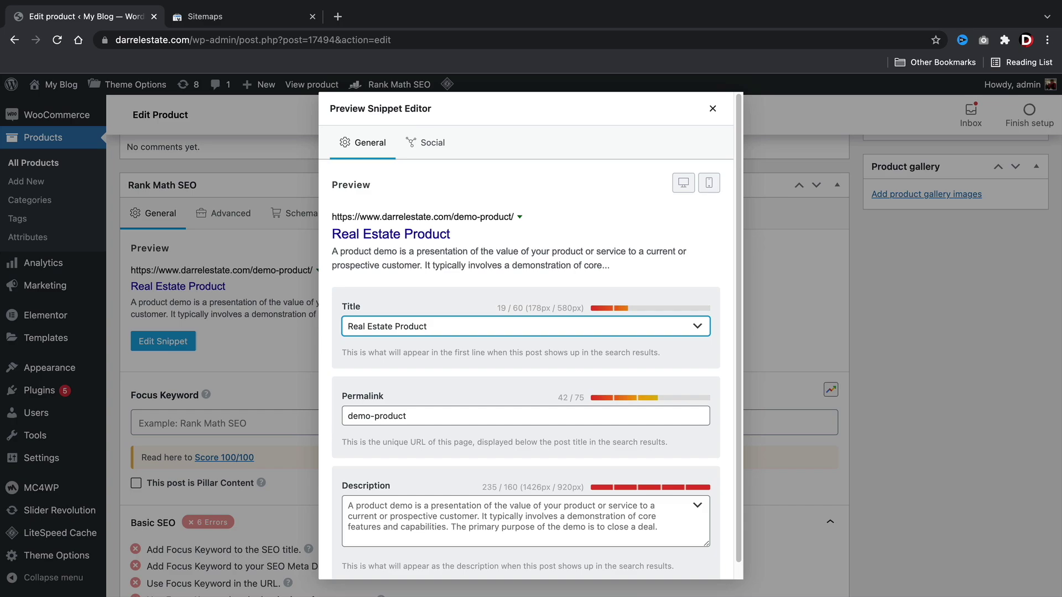
{"action": "scroll", "coordinate": [409, 412], "scroll_direction": "down", "scroll_amount": 1}
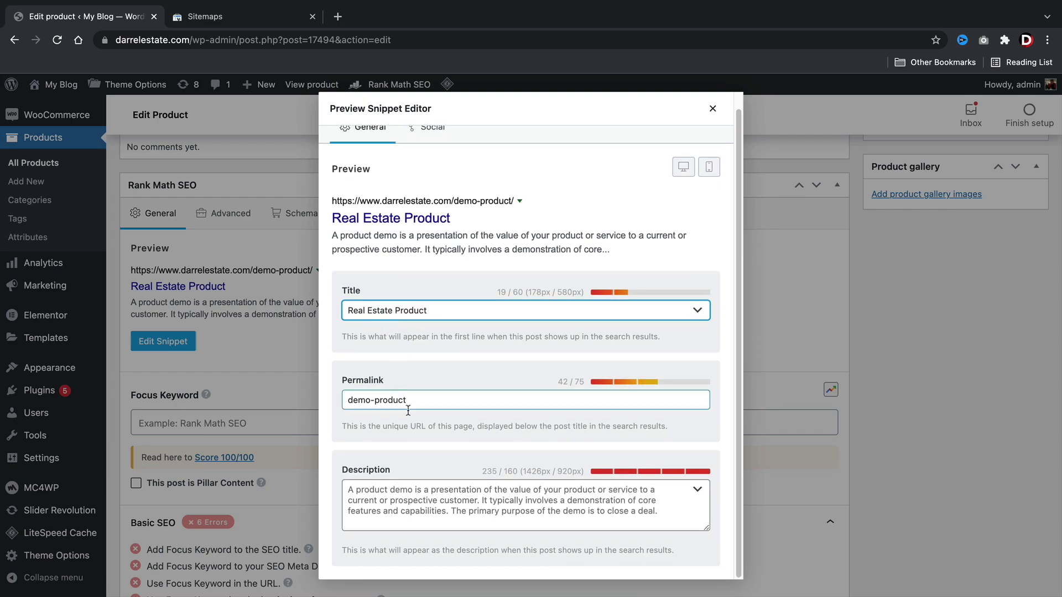
{"action": "left_click", "coordinate": [407, 483]}
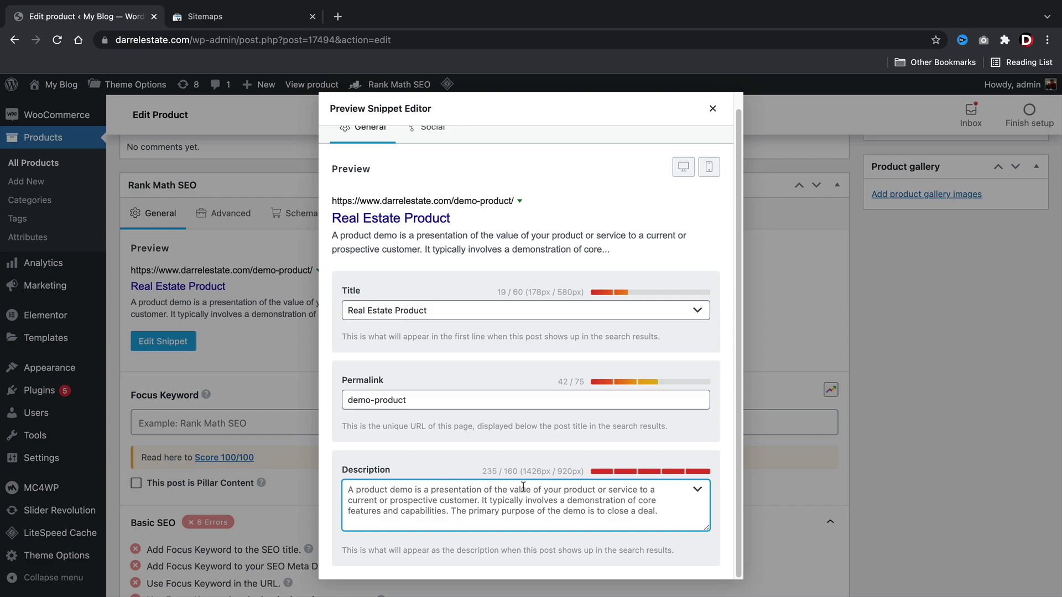
{"action": "scroll", "coordinate": [520, 484], "scroll_direction": "up", "scroll_amount": 1}
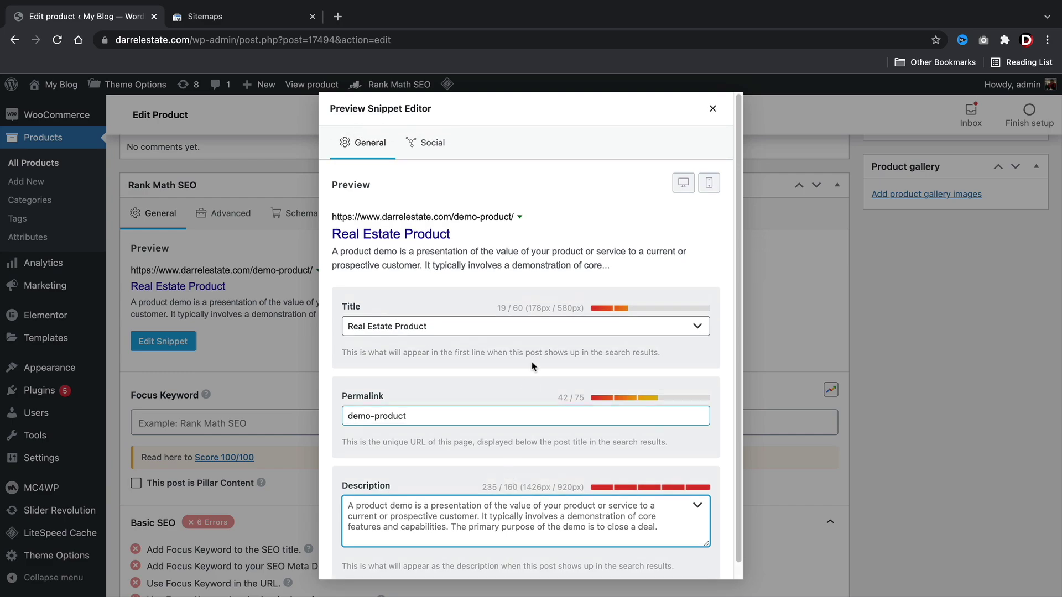
Review the Facebook and Twitter social previews, then close the snippet editor.
{"action": "left_click", "coordinate": [427, 145]}
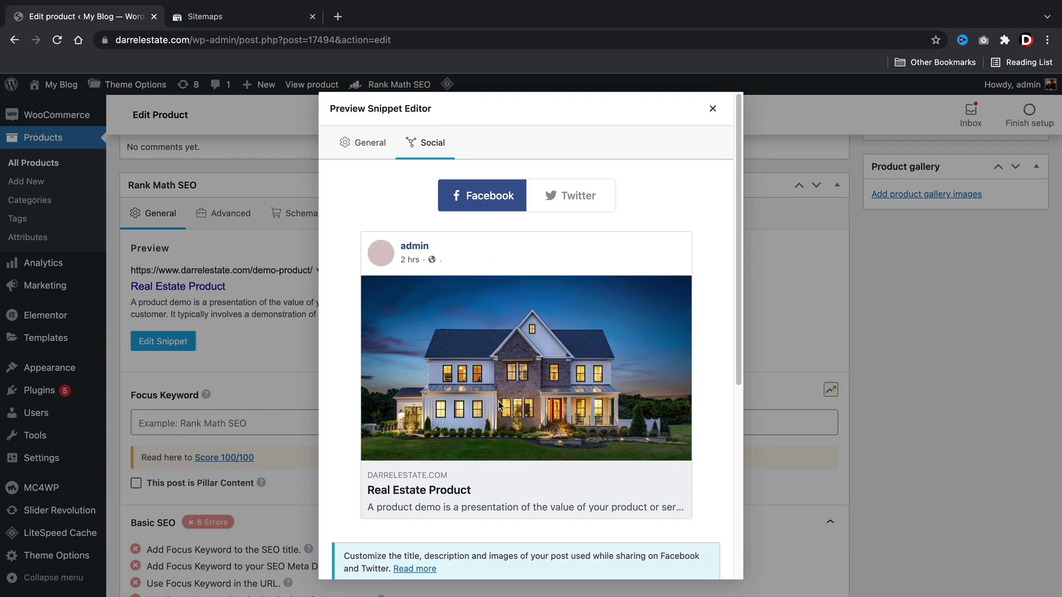
{"action": "left_click", "coordinate": [556, 206]}
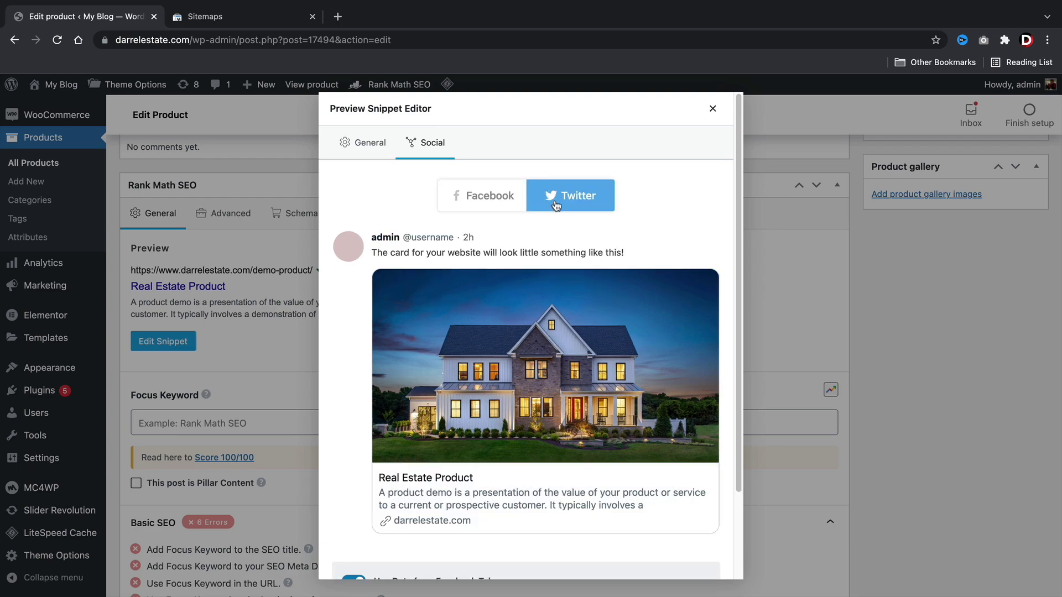
{"action": "left_click", "coordinate": [506, 202]}
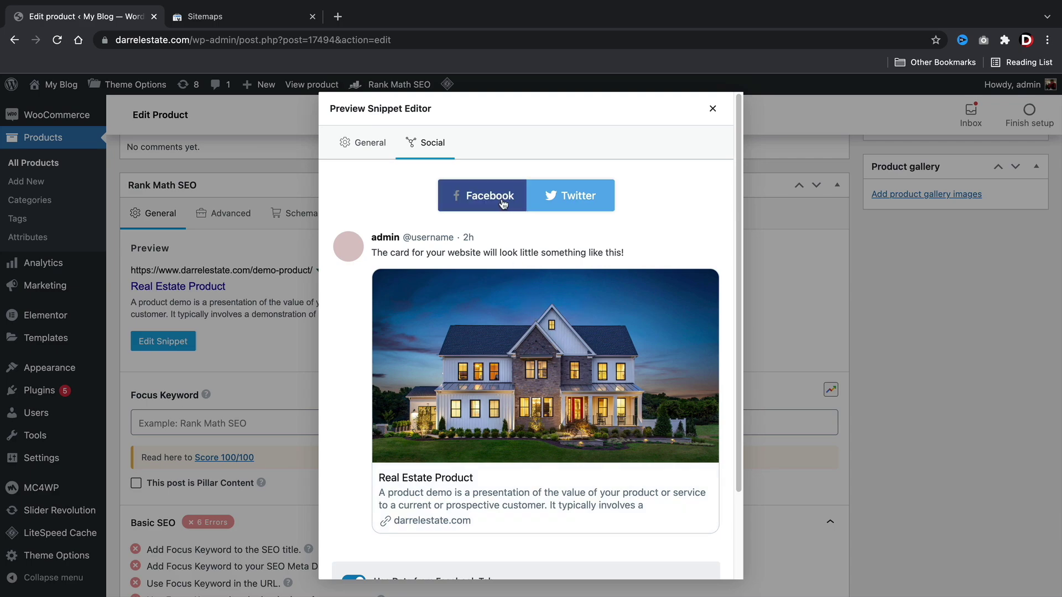
{"action": "scroll", "coordinate": [609, 336], "scroll_direction": "down", "scroll_amount": 2}
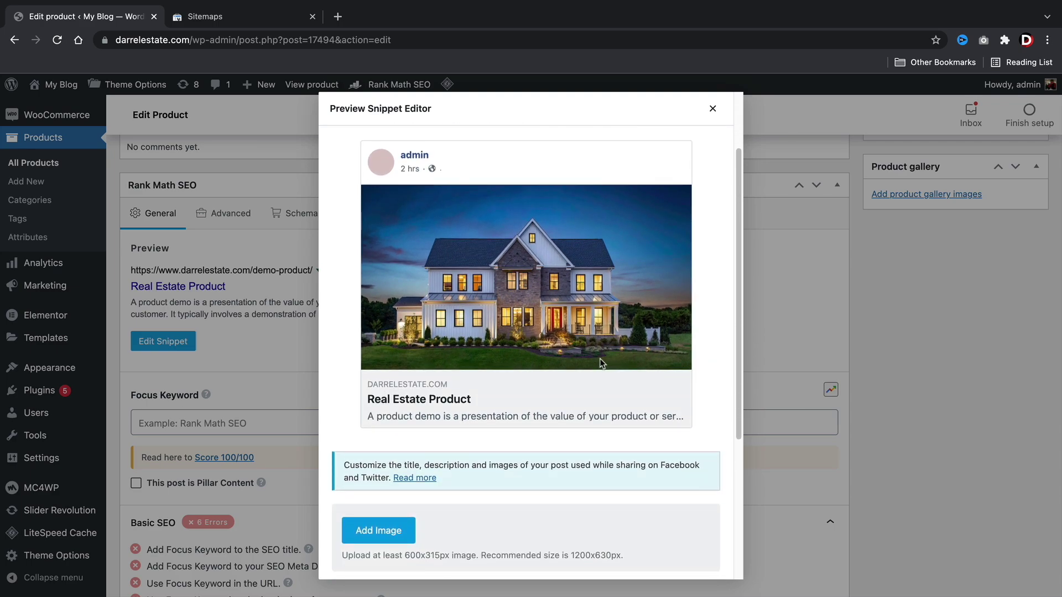
{"action": "scroll", "coordinate": [600, 358], "scroll_direction": "up", "scroll_amount": 1}
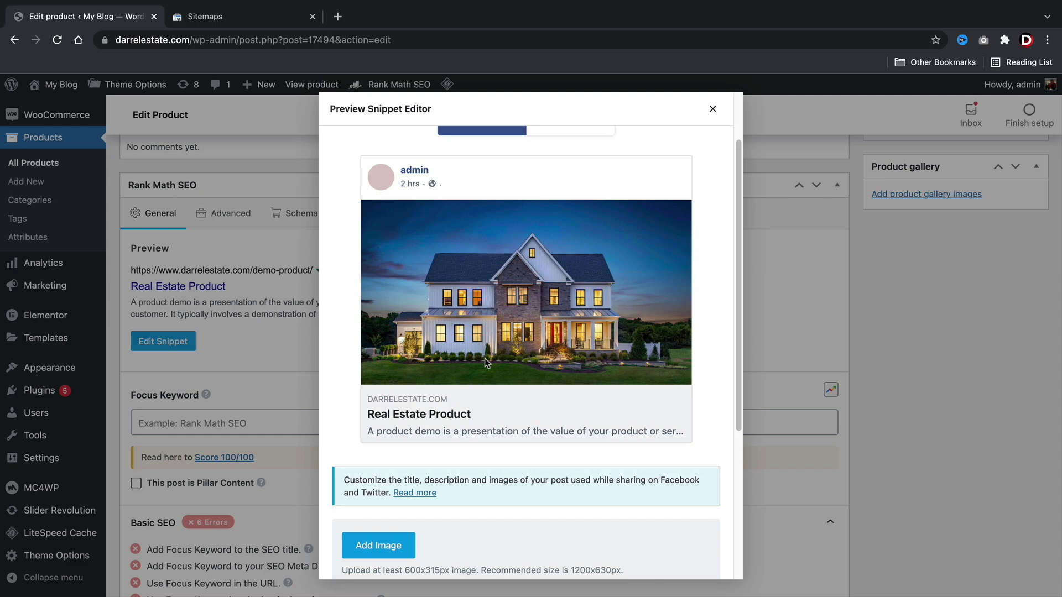
{"action": "scroll", "coordinate": [481, 363], "scroll_direction": "down", "scroll_amount": 2}
{"action": "scroll", "coordinate": [481, 367], "scroll_direction": "down", "scroll_amount": 2}
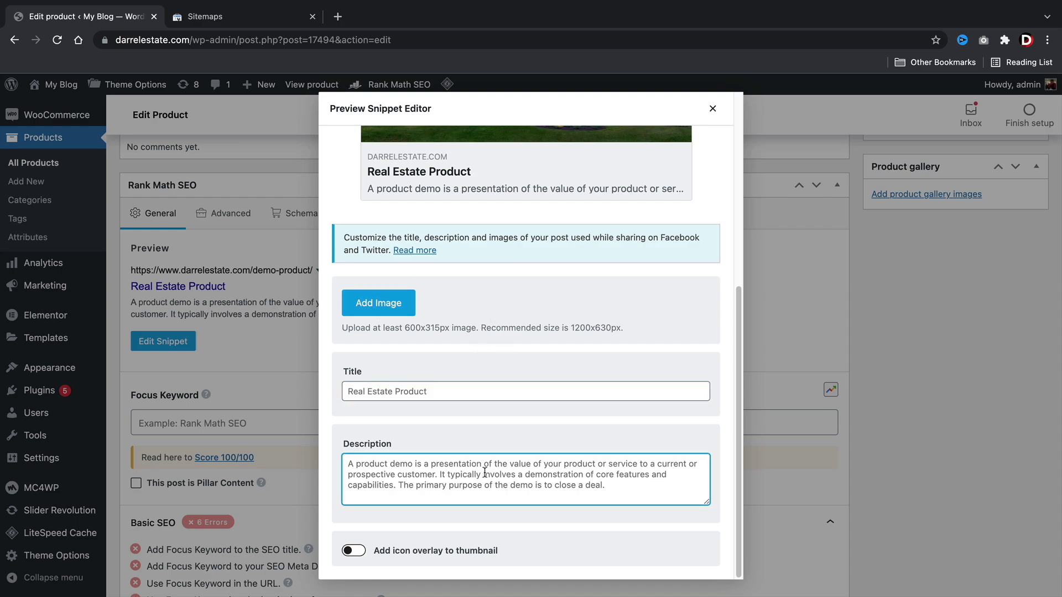
{"action": "scroll", "coordinate": [492, 453], "scroll_direction": "up", "scroll_amount": 6}
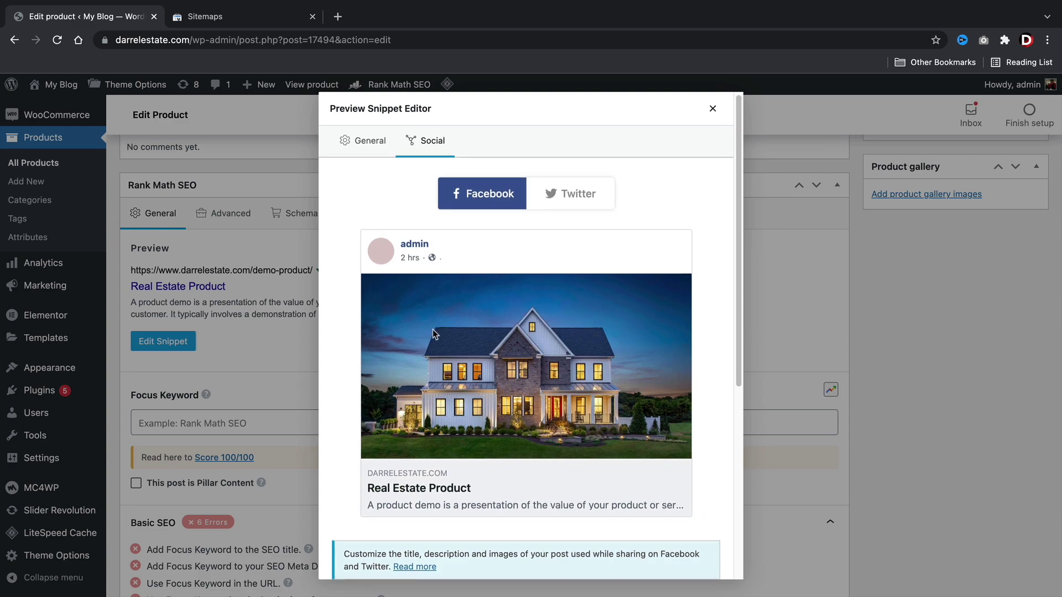
{"action": "scroll", "coordinate": [435, 335], "scroll_direction": "down", "scroll_amount": 3}
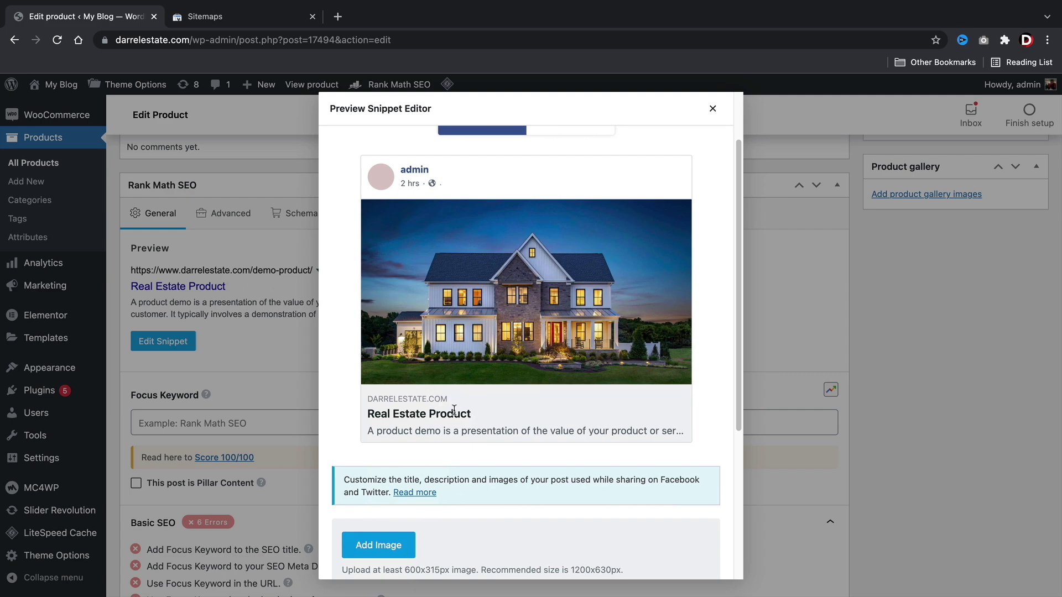
{"action": "scroll", "coordinate": [457, 289], "scroll_direction": "up", "scroll_amount": 2}
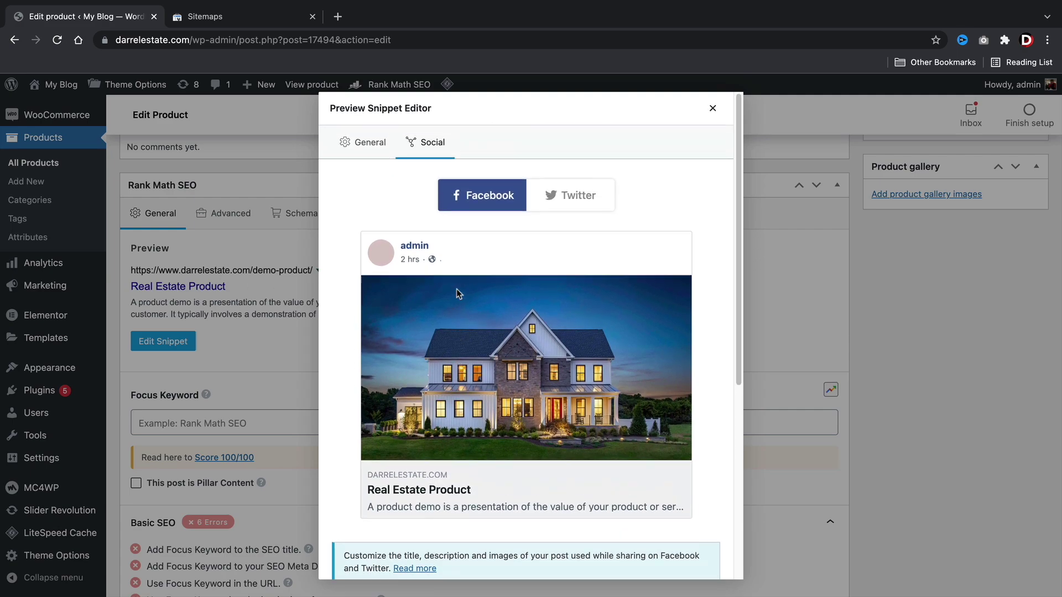
{"action": "left_click", "coordinate": [712, 109]}
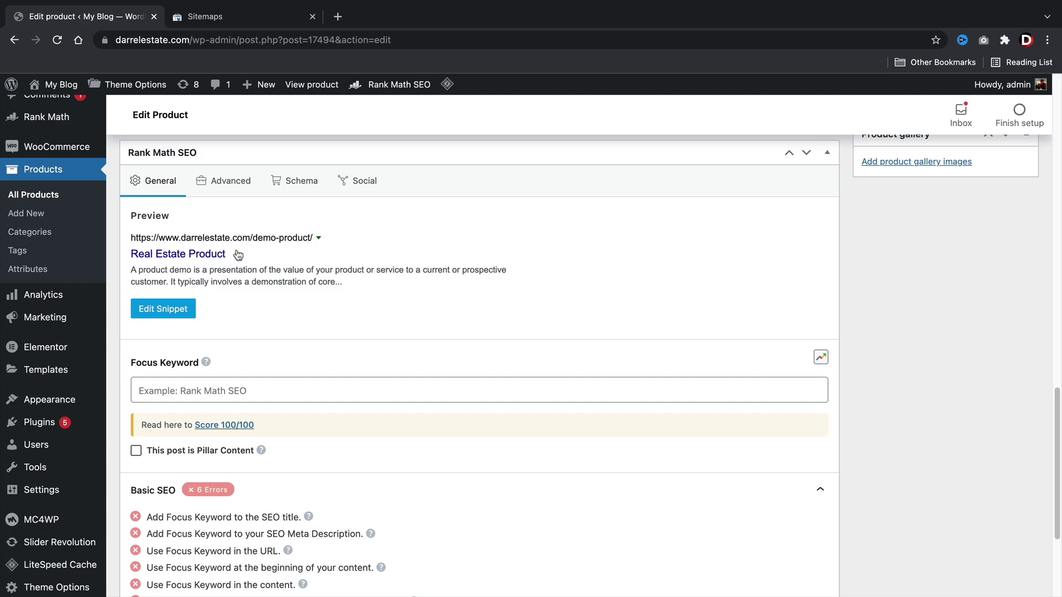
In the Advanced tab, toggle the product to noindex and back to index, then click the canonical URL.
{"action": "left_click", "coordinate": [227, 184]}
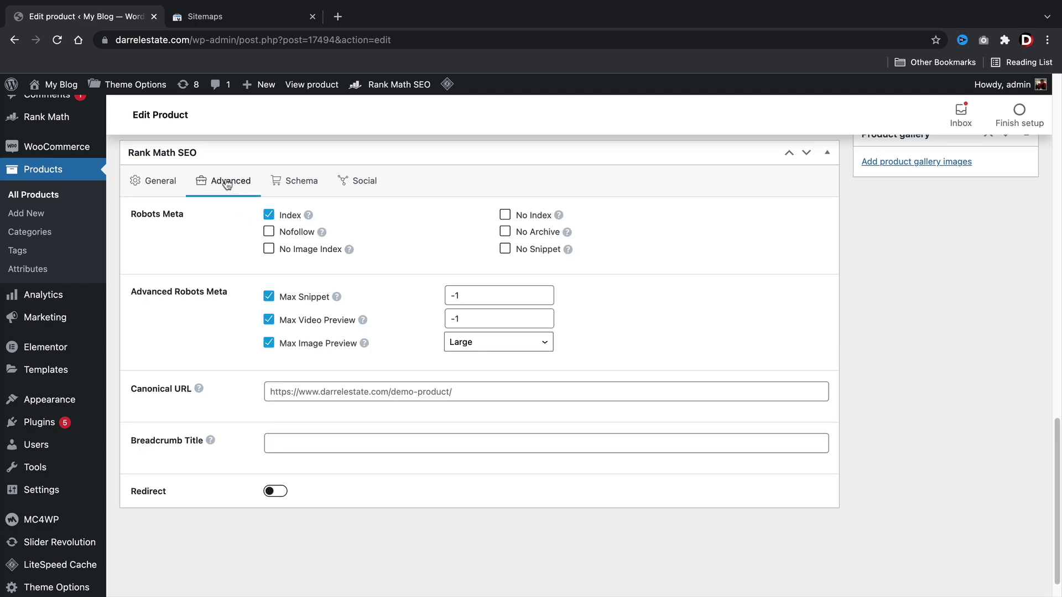
{"action": "left_click", "coordinate": [269, 214]}
{"action": "left_click", "coordinate": [270, 217]}
{"action": "left_click", "coordinate": [463, 394]}
{"action": "left_click", "coordinate": [463, 394]}
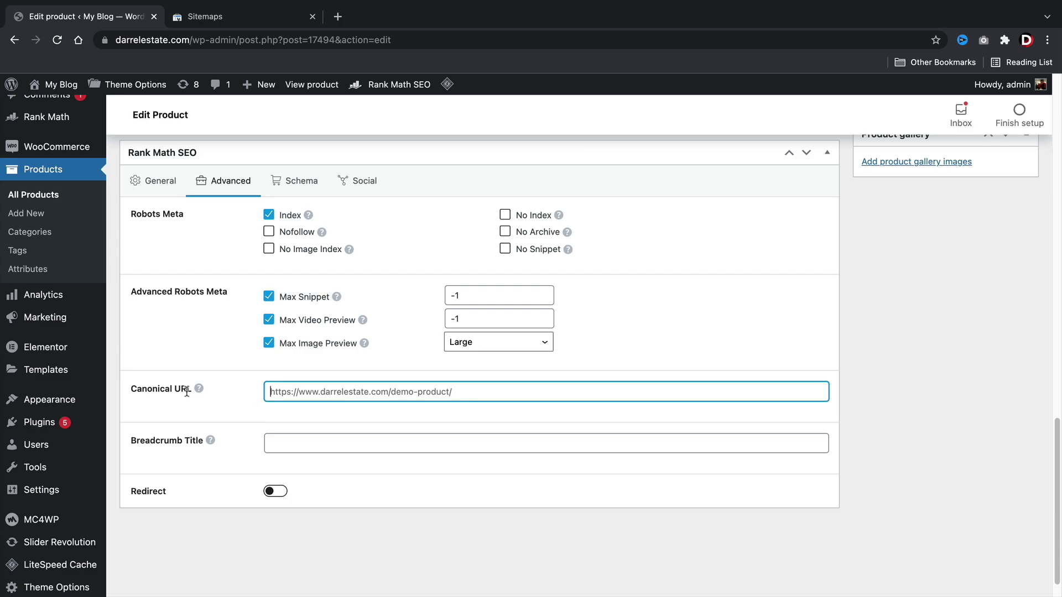
Enable redirection and paste the Modern Wood Home property URL as its destination.
{"action": "mouse_move", "coordinate": [199, 390]}
{"action": "left_click", "coordinate": [364, 498]}
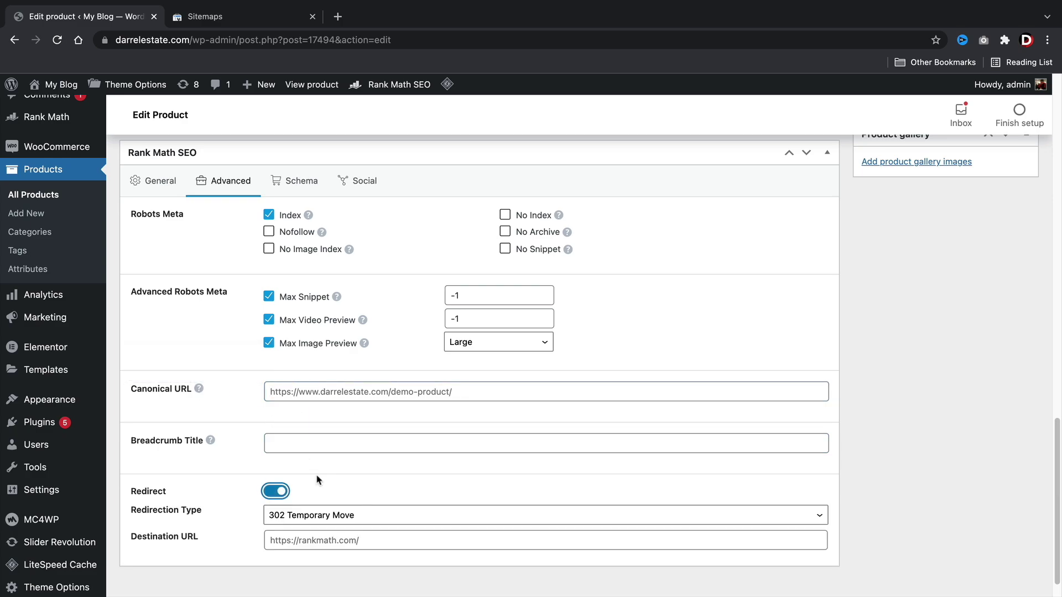
{"action": "scroll", "coordinate": [328, 514], "scroll_direction": "down", "scroll_amount": 1}
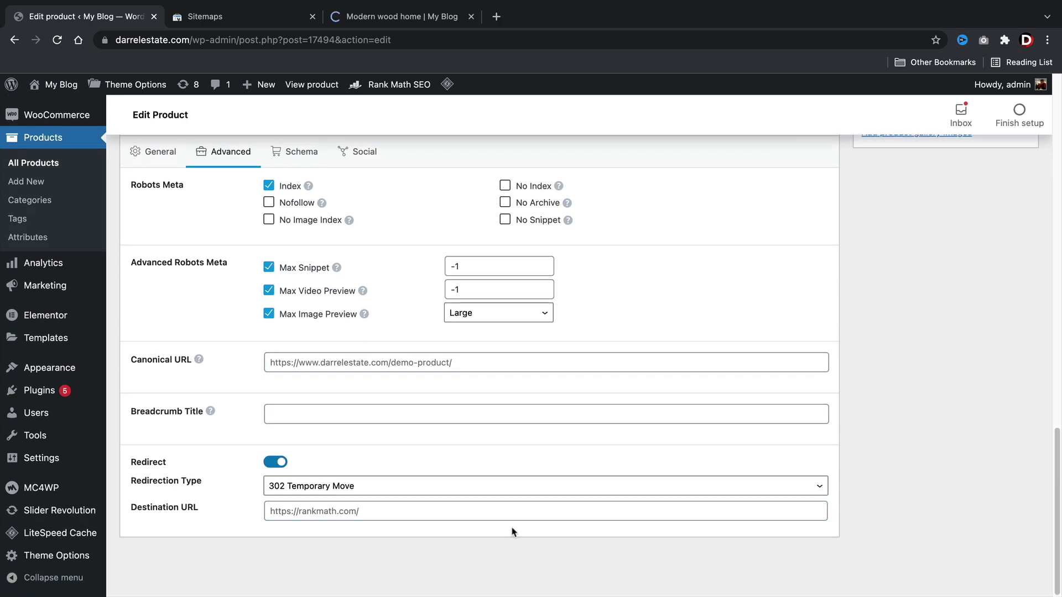
{"action": "left_click", "coordinate": [301, 511]}
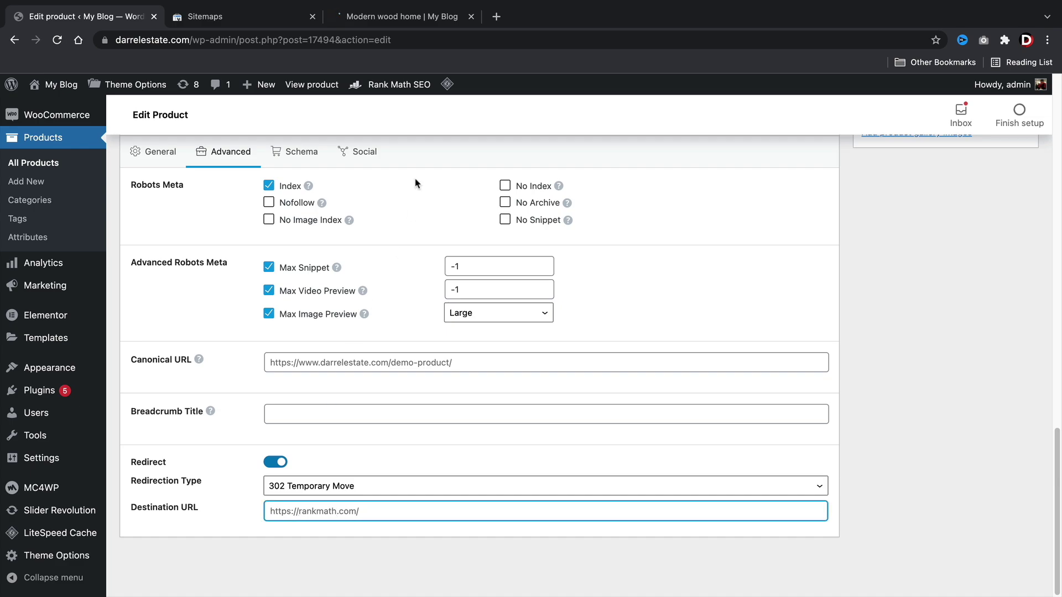
{"action": "left_click", "coordinate": [399, 17]}
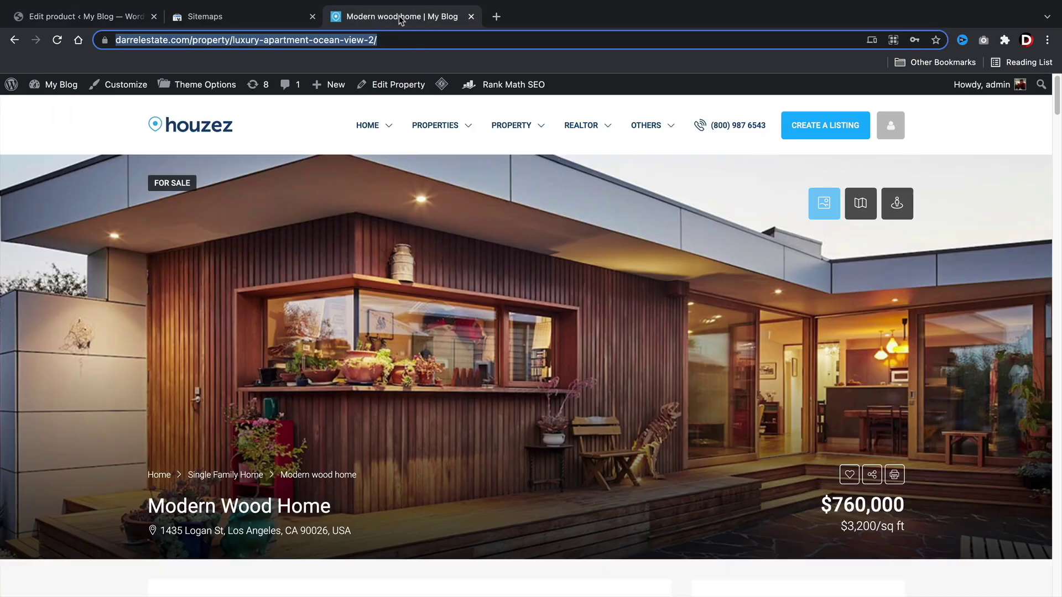
{"action": "mouse_move", "coordinate": [435, 125]}
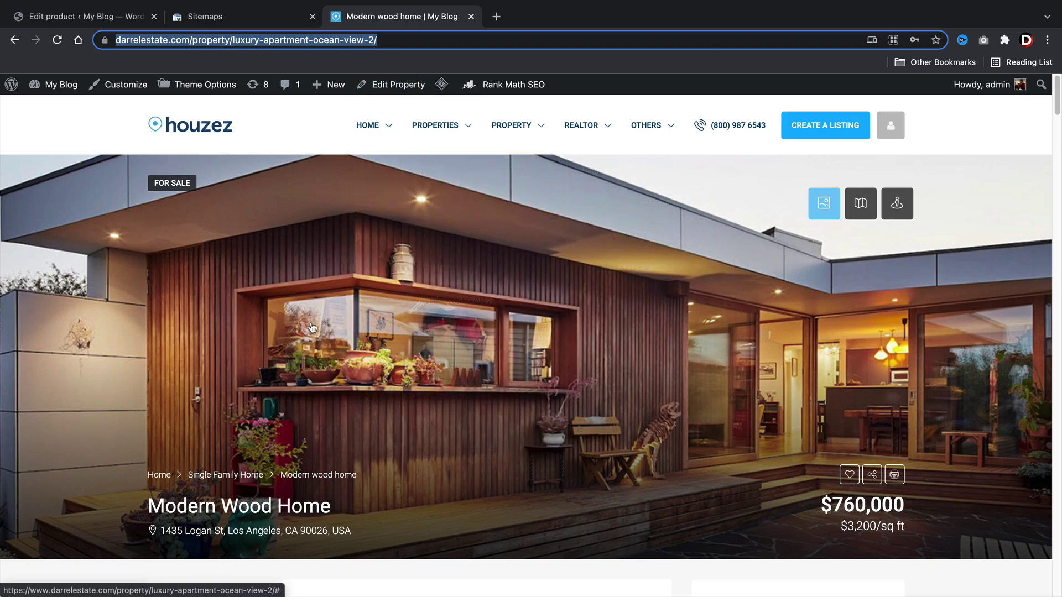
{"action": "left_click", "coordinate": [124, 21]}
{"action": "right_click", "coordinate": [283, 509]}
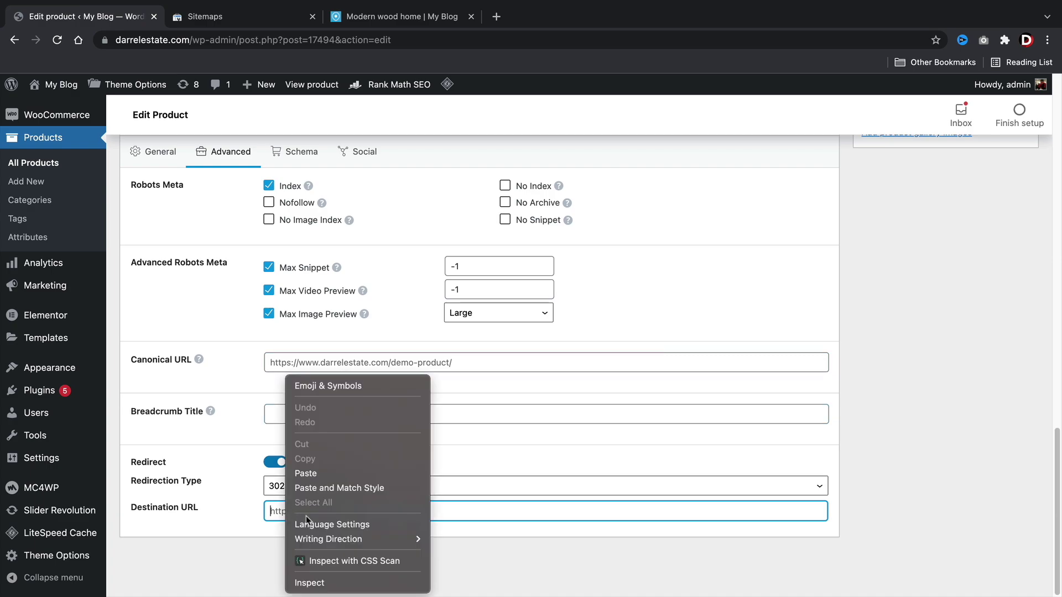
{"action": "left_click", "coordinate": [330, 472]}
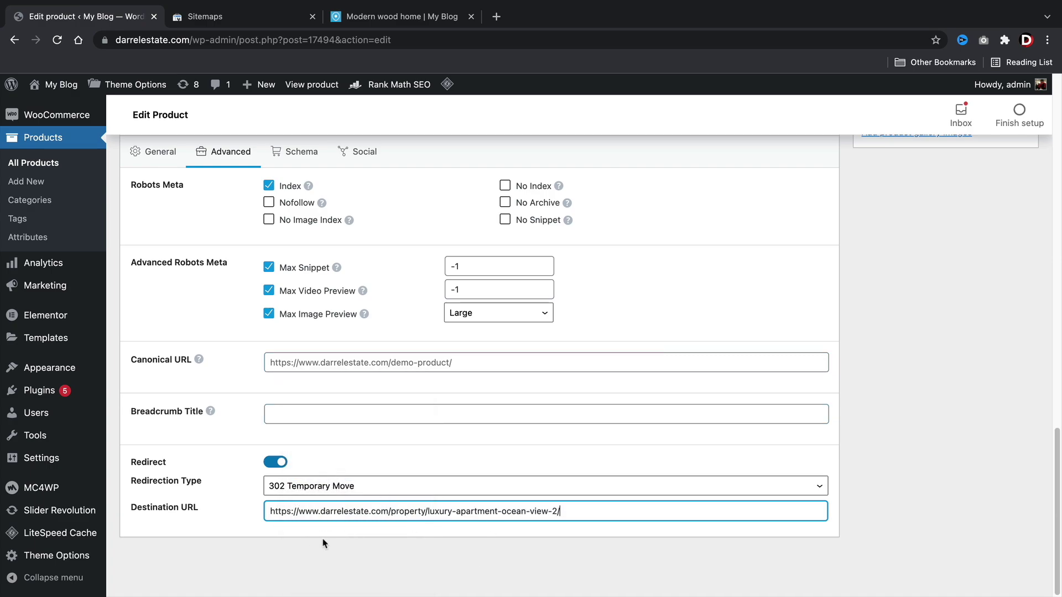
Turn redirection back off and update the product.
{"action": "left_click", "coordinate": [386, 16]}
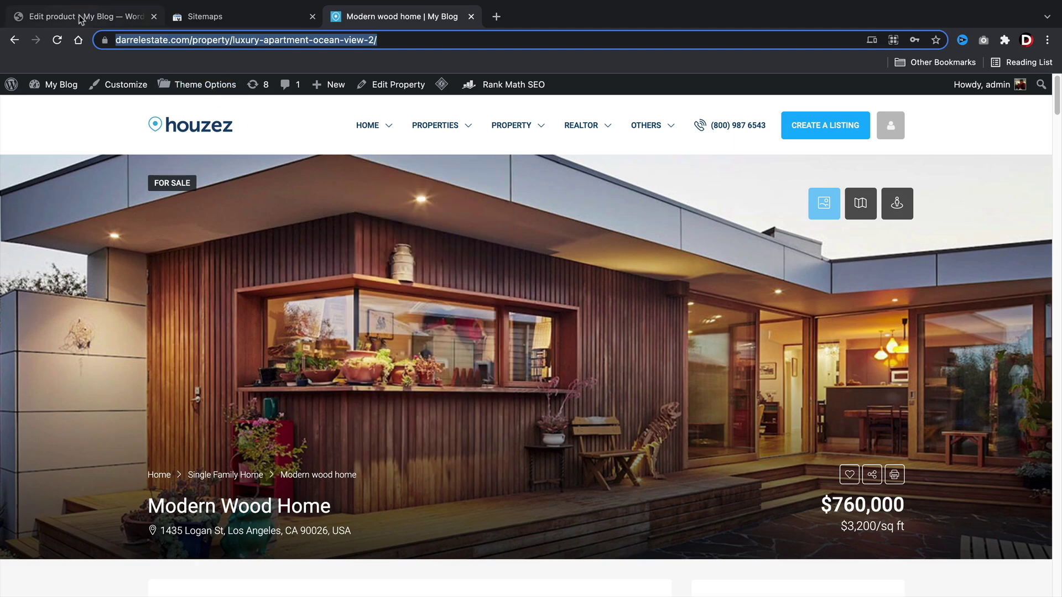
{"action": "left_click", "coordinate": [86, 17]}
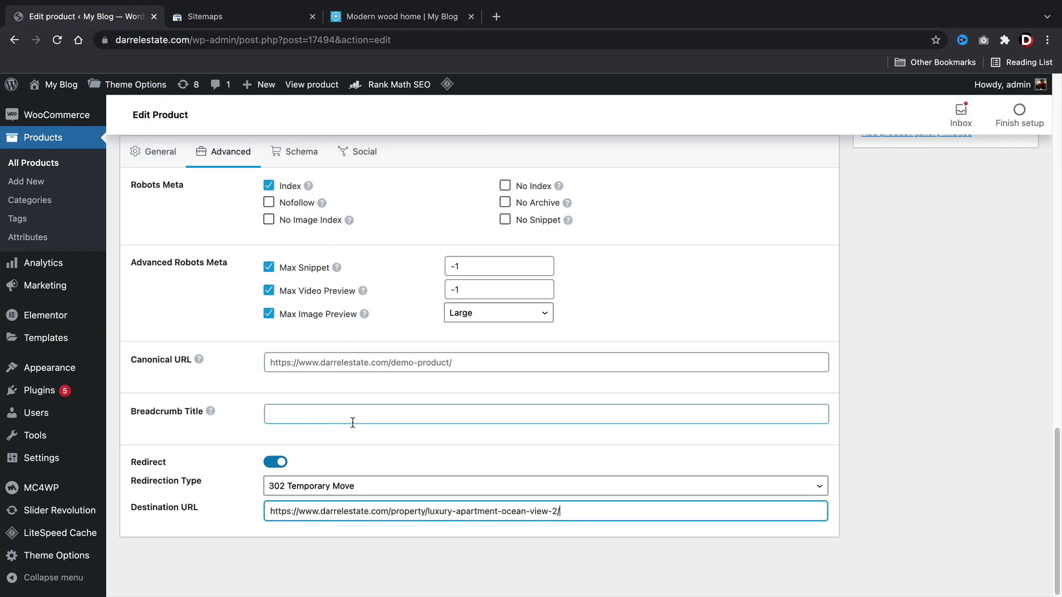
{"action": "left_click", "coordinate": [276, 464]}
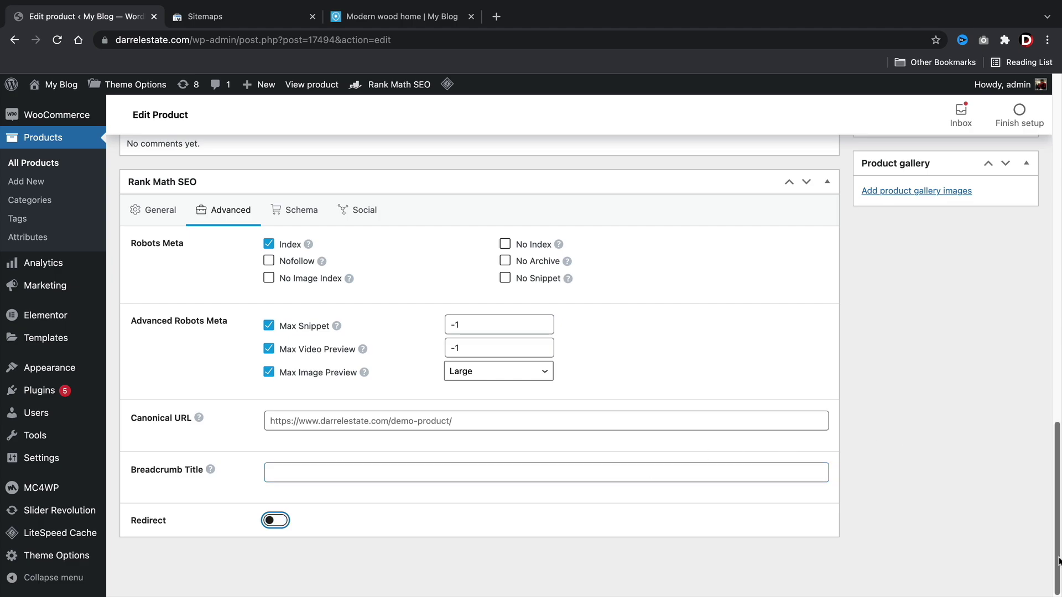
{"action": "scroll", "coordinate": [993, 446], "scroll_direction": "up", "scroll_amount": 15}
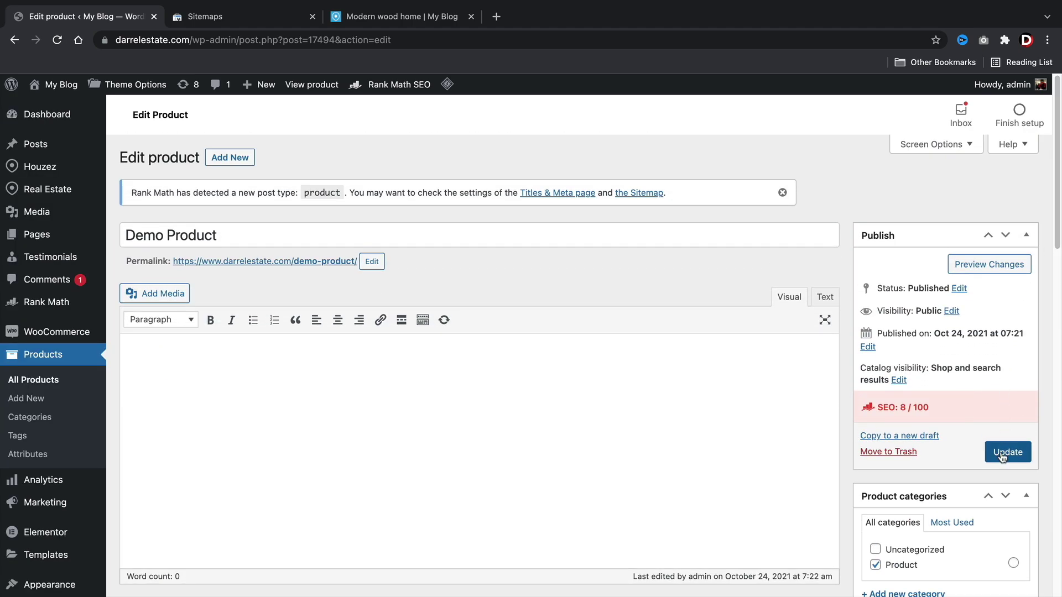
{"action": "left_click", "coordinate": [1007, 452]}
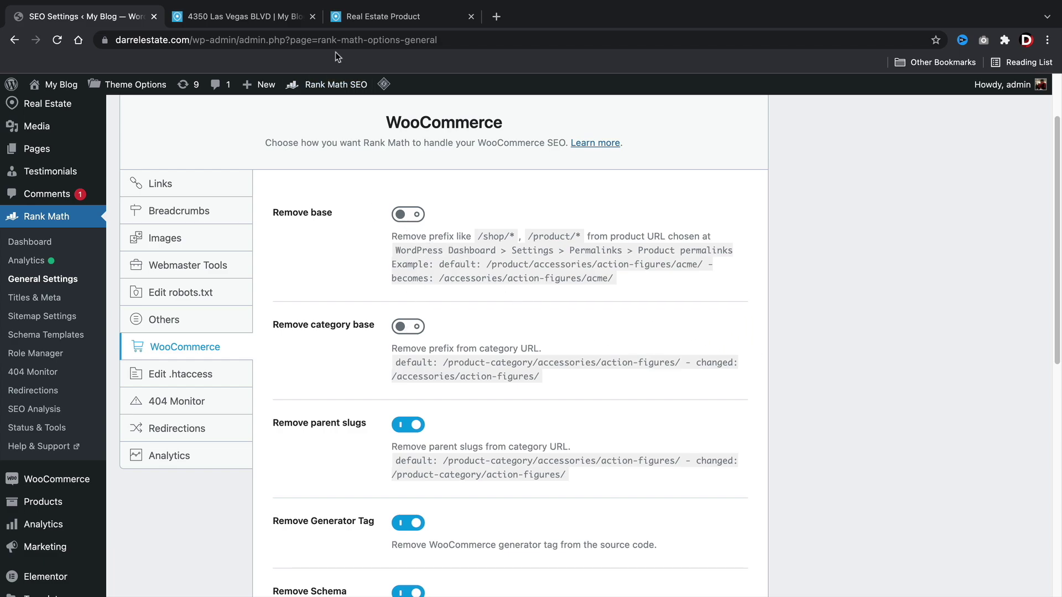
Compare the /product/ base in the Real Estate Product URL with the property page's /property path.
{"action": "left_click", "coordinate": [363, 21]}
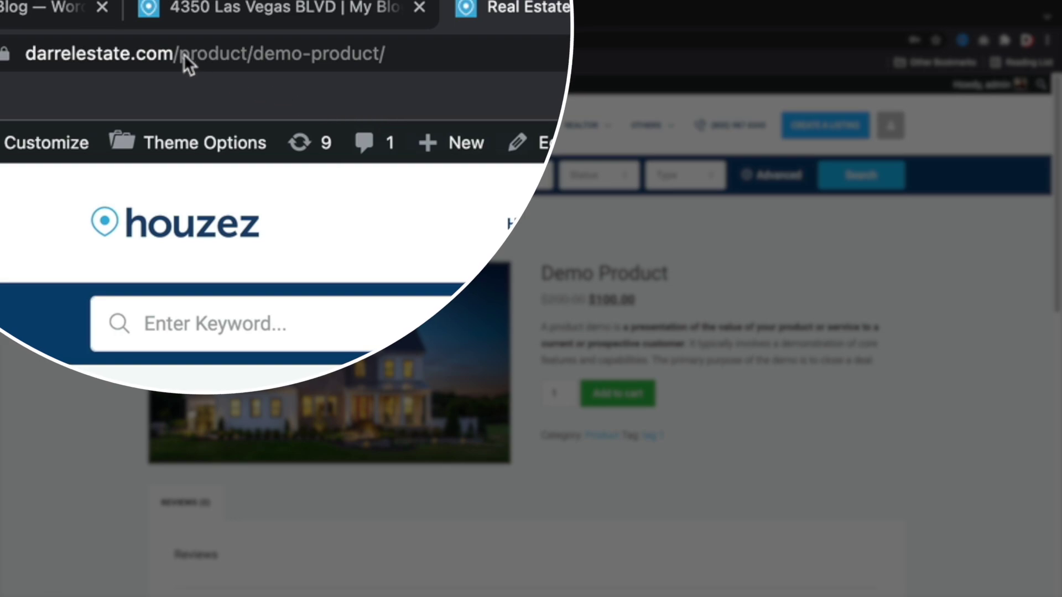
{"action": "left_click", "coordinate": [195, 40]}
{"action": "left_click_drag", "start_coordinate": [185, 53], "coordinate": [253, 52]}
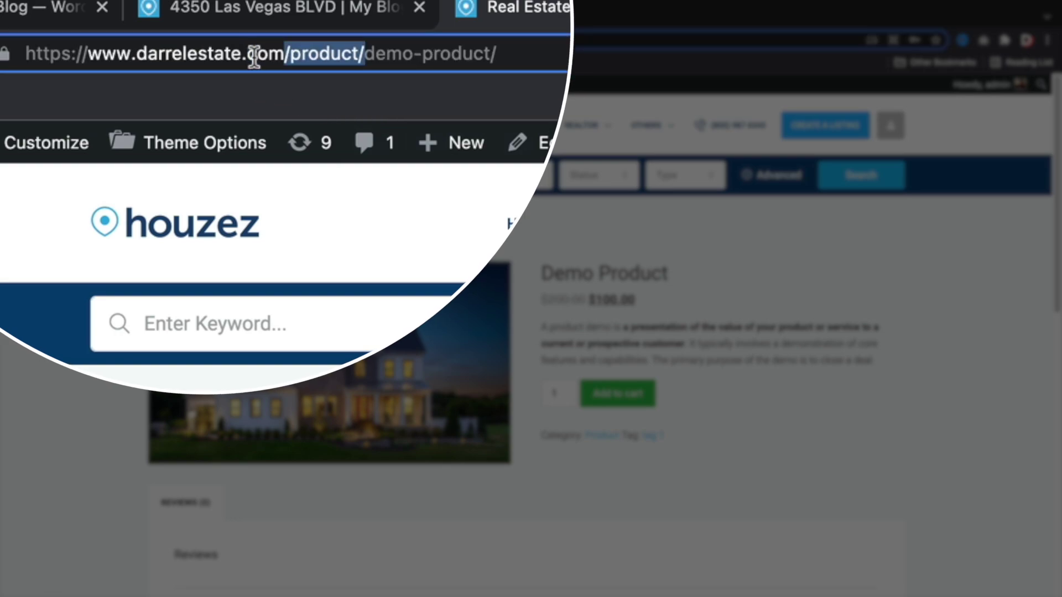
{"action": "left_click", "coordinate": [332, 15]}
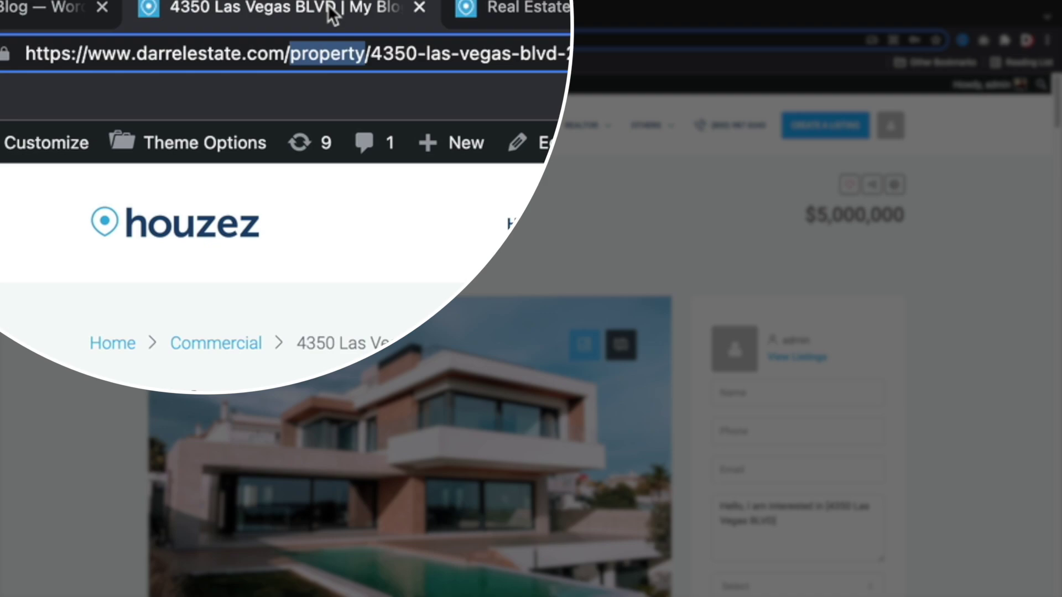
{"action": "left_click", "coordinate": [309, 56]}
{"action": "left_click_drag", "start_coordinate": [285, 57], "coordinate": [365, 54]}
{"action": "left_click", "coordinate": [426, 227]}
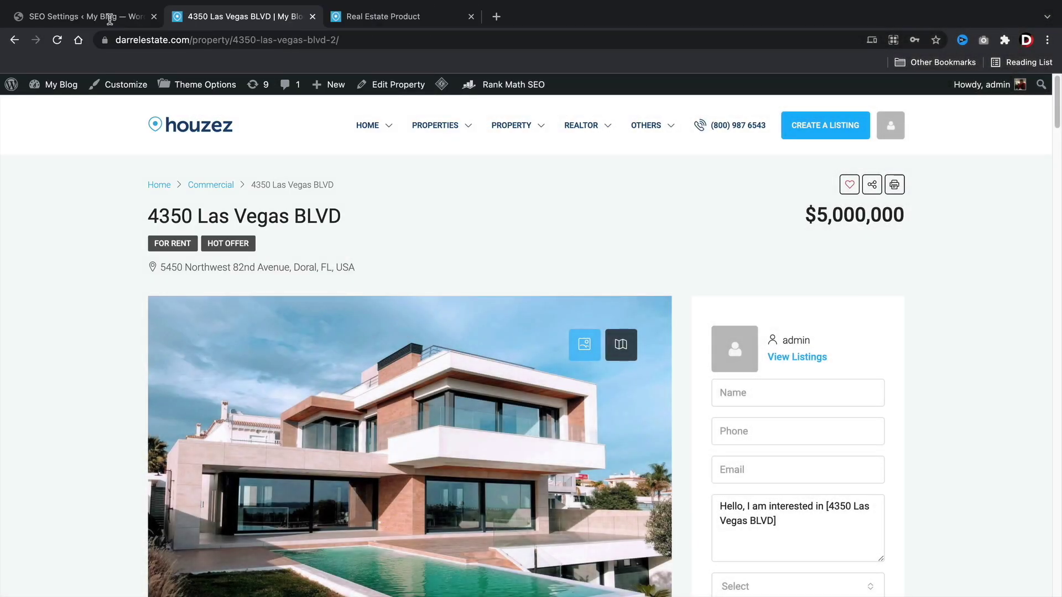
{"action": "left_click", "coordinate": [109, 18]}
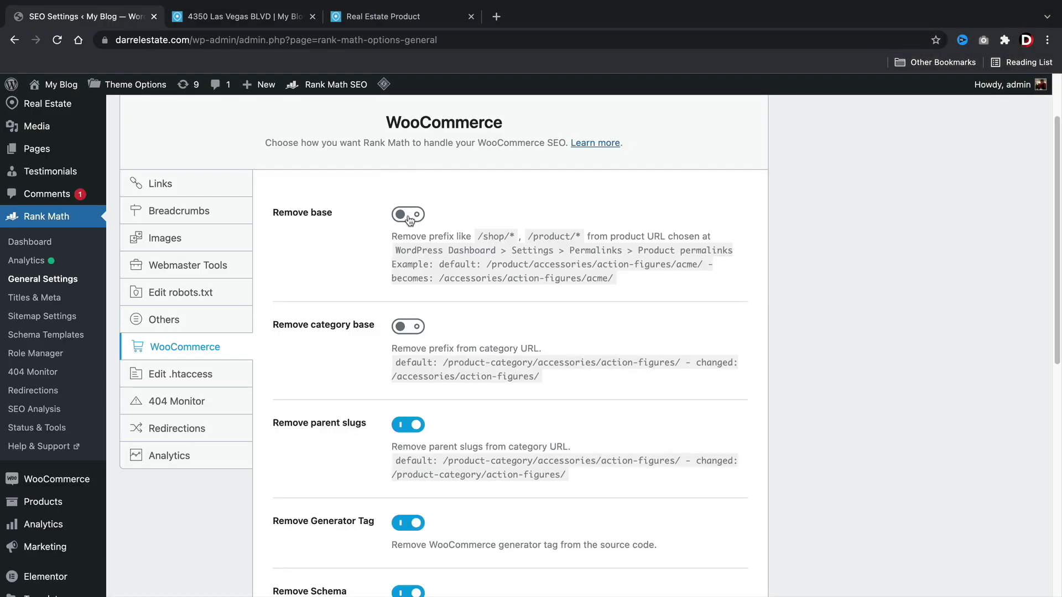
{"action": "left_click_drag", "start_coordinate": [534, 232], "coordinate": [573, 236]}
Enable Remove base and Remove category base, save, and reload the product page at /demo-product/.
{"action": "left_click", "coordinate": [412, 215]}
{"action": "scroll", "coordinate": [413, 216], "scroll_direction": "down", "scroll_amount": 3}
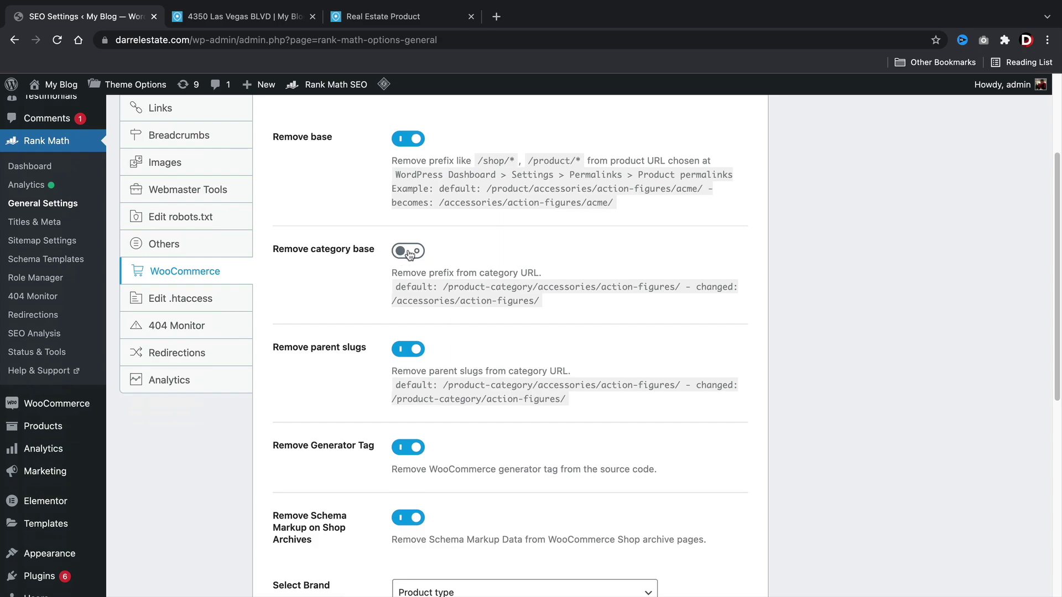
{"action": "left_click", "coordinate": [410, 252]}
{"action": "scroll", "coordinate": [410, 255], "scroll_direction": "down", "scroll_amount": 8}
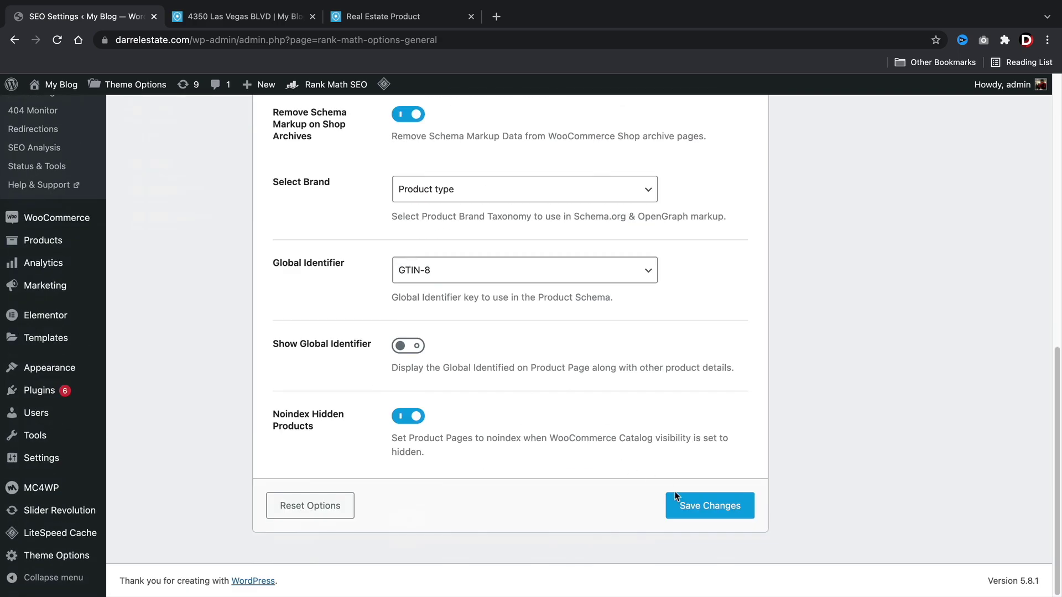
{"action": "left_click", "coordinate": [688, 508]}
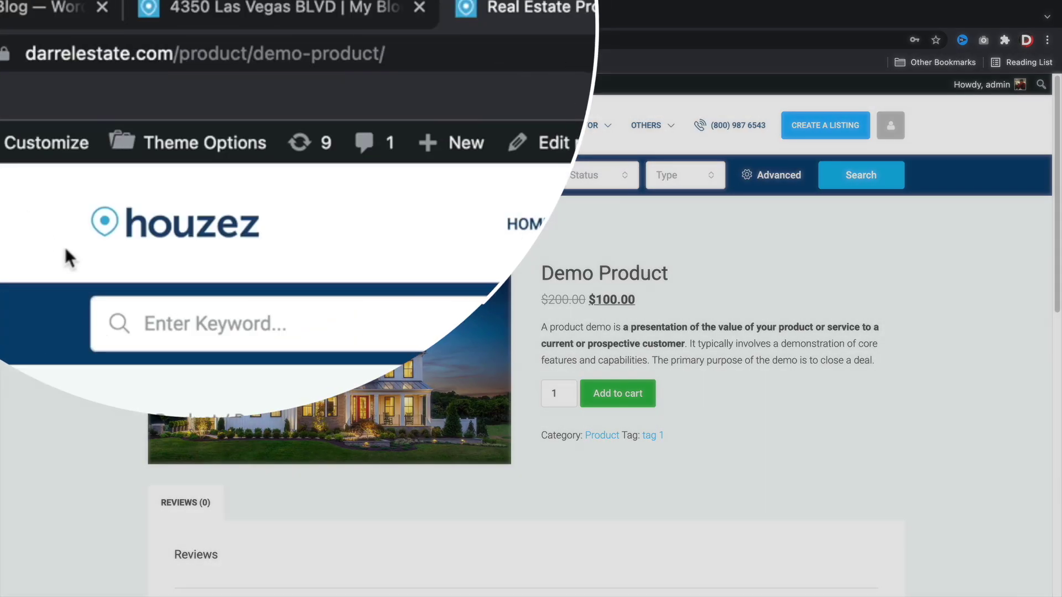
{"action": "left_click", "coordinate": [481, 160]}
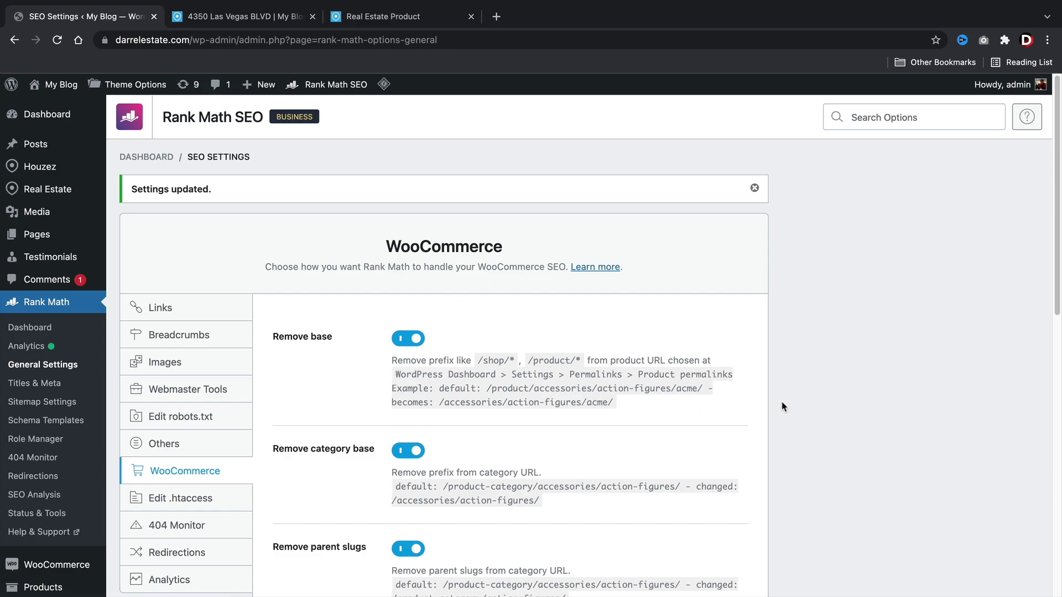
{"action": "scroll", "coordinate": [566, 283], "scroll_direction": "down", "scroll_amount": 7}
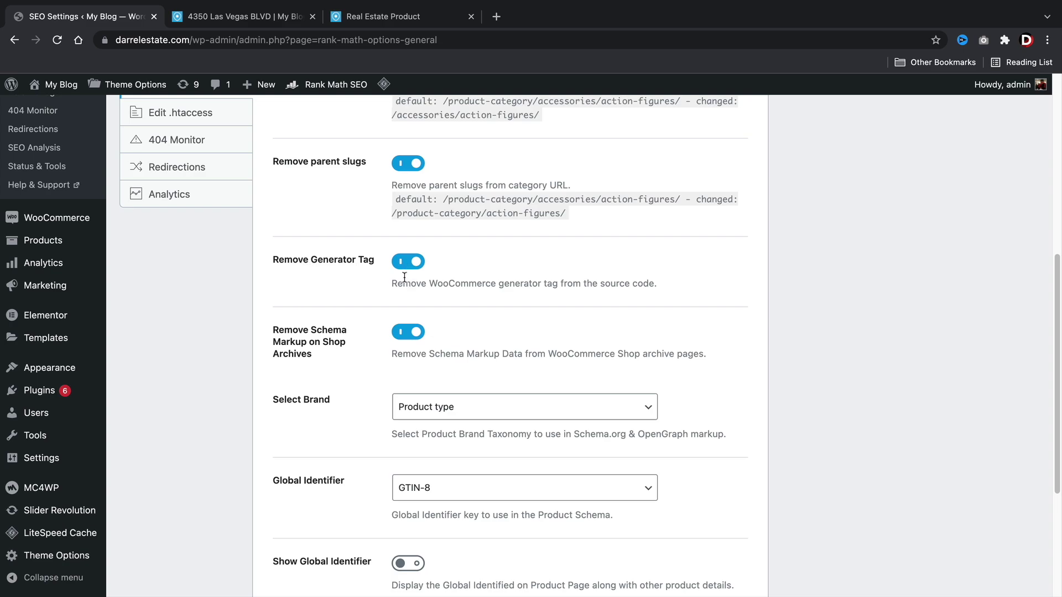
Change the Select Brand taxonomy to Custom.
{"action": "left_click_drag", "start_coordinate": [404, 285], "coordinate": [583, 285]}
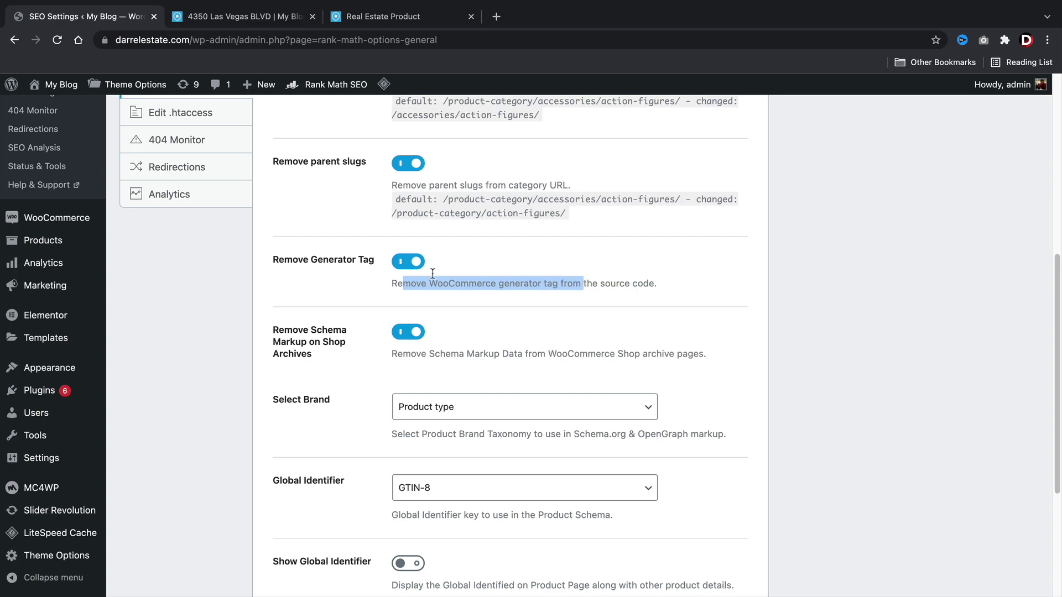
{"action": "scroll", "coordinate": [450, 277], "scroll_direction": "down", "scroll_amount": 1}
{"action": "scroll", "coordinate": [451, 278], "scroll_direction": "down", "scroll_amount": 5}
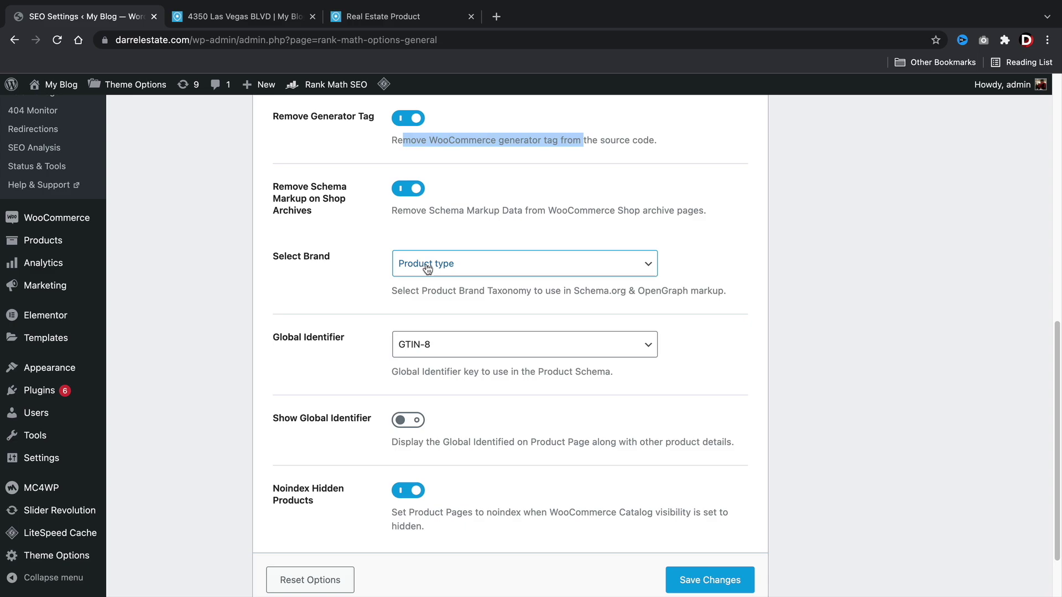
{"action": "left_click", "coordinate": [426, 271]}
{"action": "left_click", "coordinate": [431, 264]}
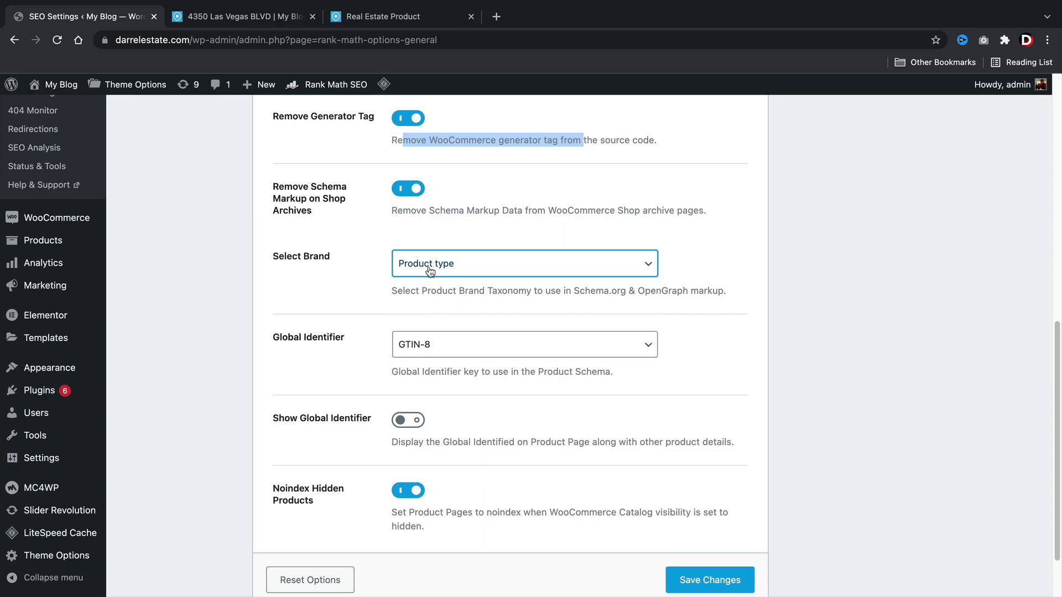
{"action": "left_click", "coordinate": [430, 271]}
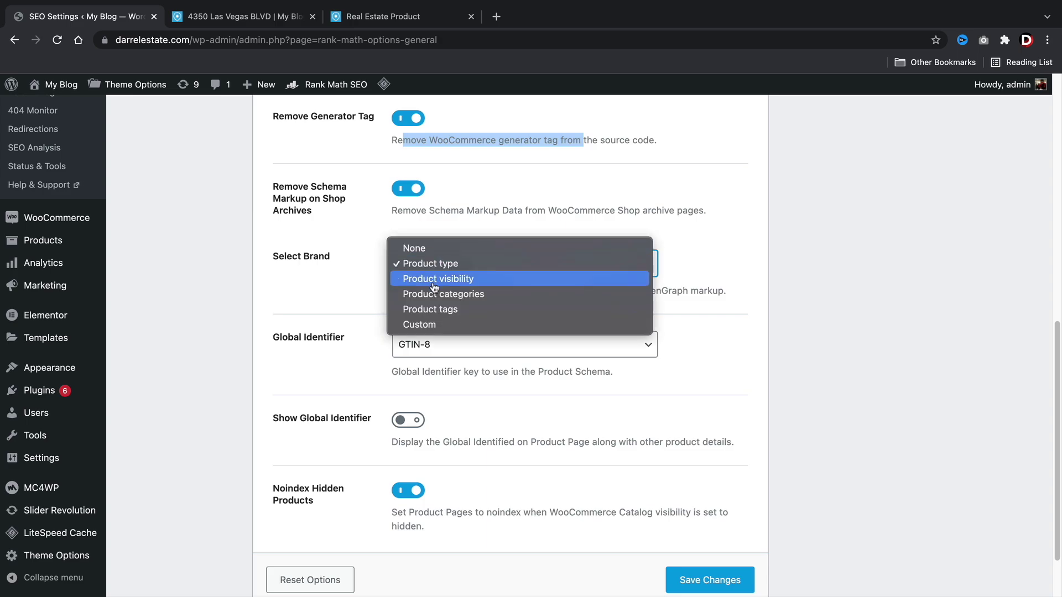
{"action": "left_click", "coordinate": [431, 326]}
Check the Brand name field, then compare it with the Demo Product page title.
{"action": "left_click", "coordinate": [496, 348]}
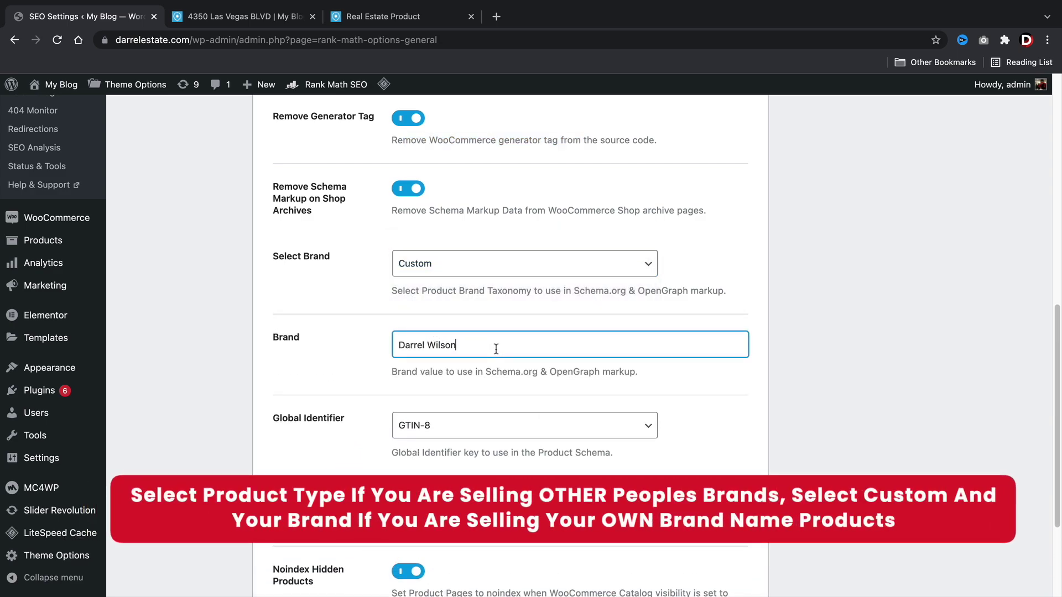
{"action": "left_click_drag", "start_coordinate": [496, 349], "coordinate": [386, 346]}
{"action": "left_click", "coordinate": [408, 16]}
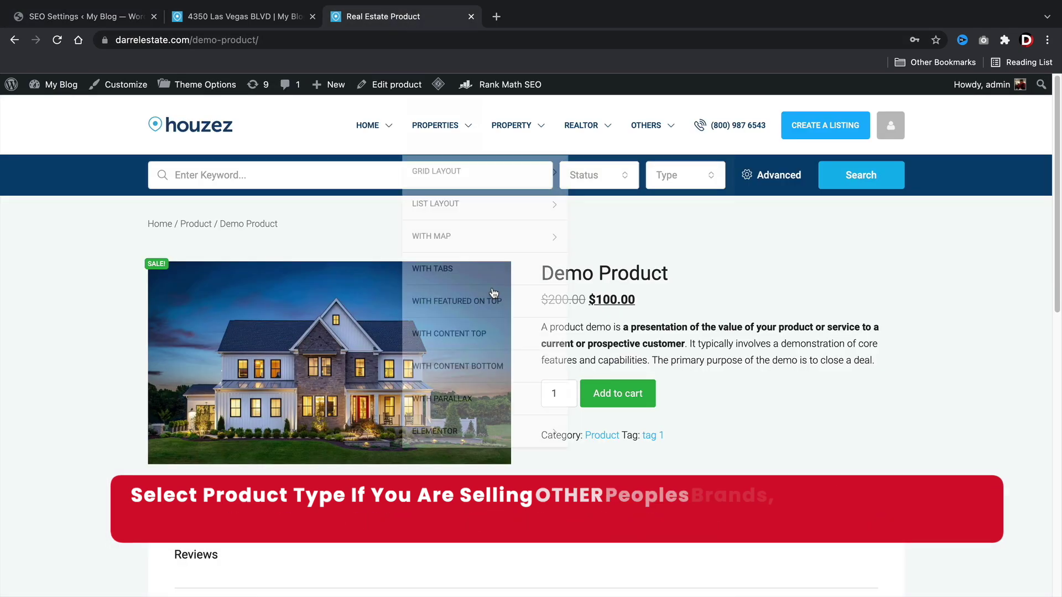
{"action": "left_click_drag", "start_coordinate": [680, 280], "coordinate": [547, 272]}
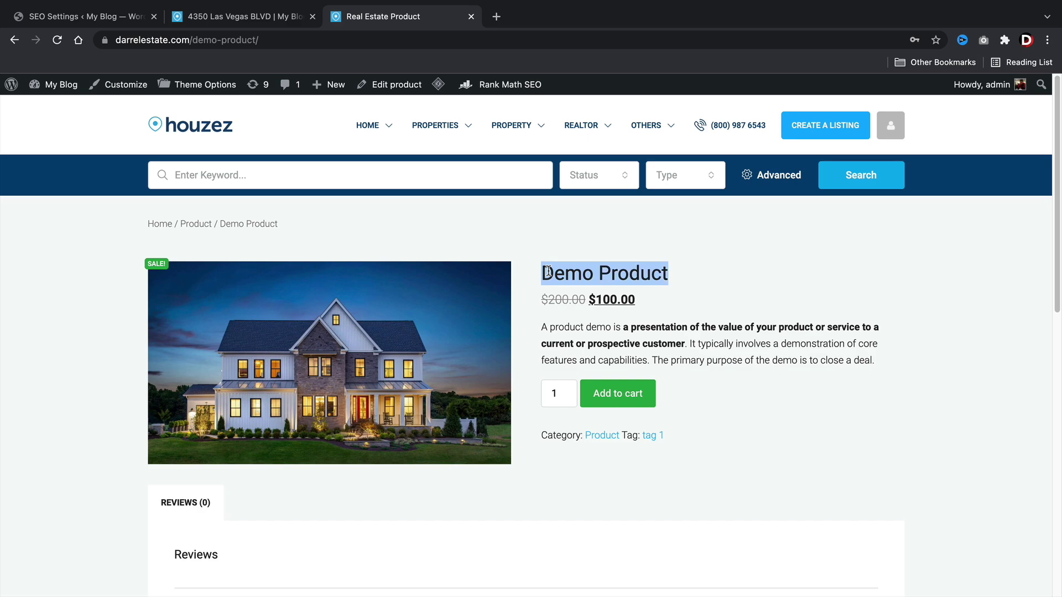
{"action": "left_click", "coordinate": [110, 18]}
Set Select Brand back to Product type and view the Demo Product page title.
{"action": "left_click", "coordinate": [457, 260]}
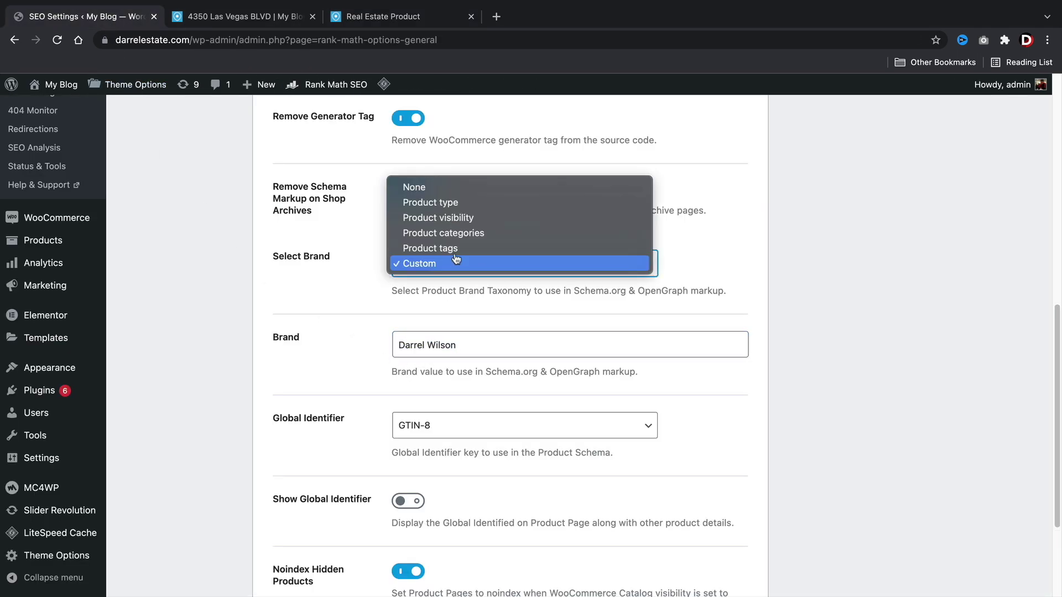
{"action": "left_click", "coordinate": [457, 202]}
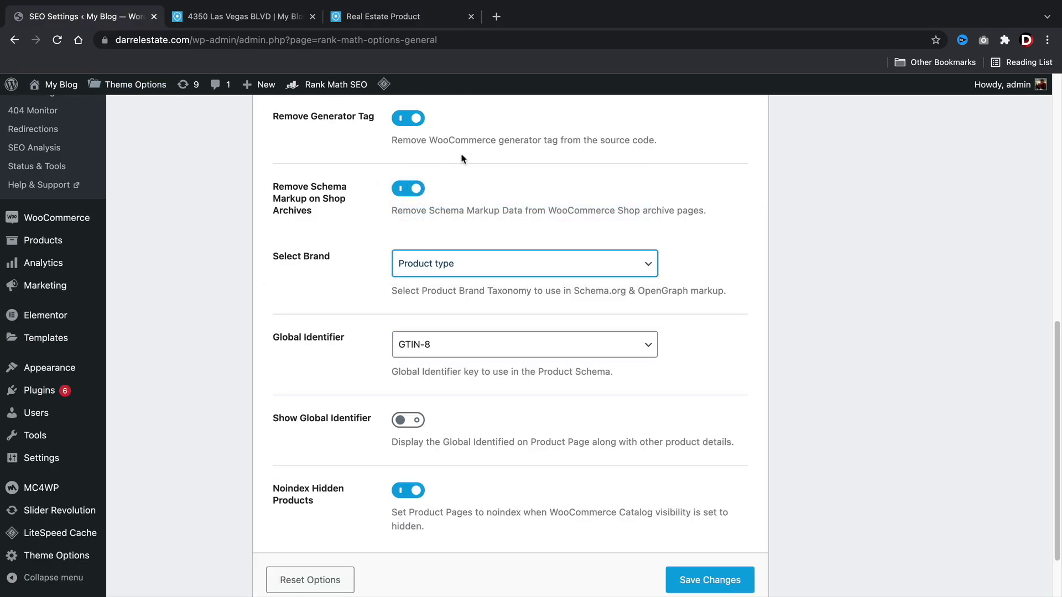
{"action": "left_click", "coordinate": [442, 16]}
{"action": "left_click_drag", "start_coordinate": [689, 276], "coordinate": [575, 264]}
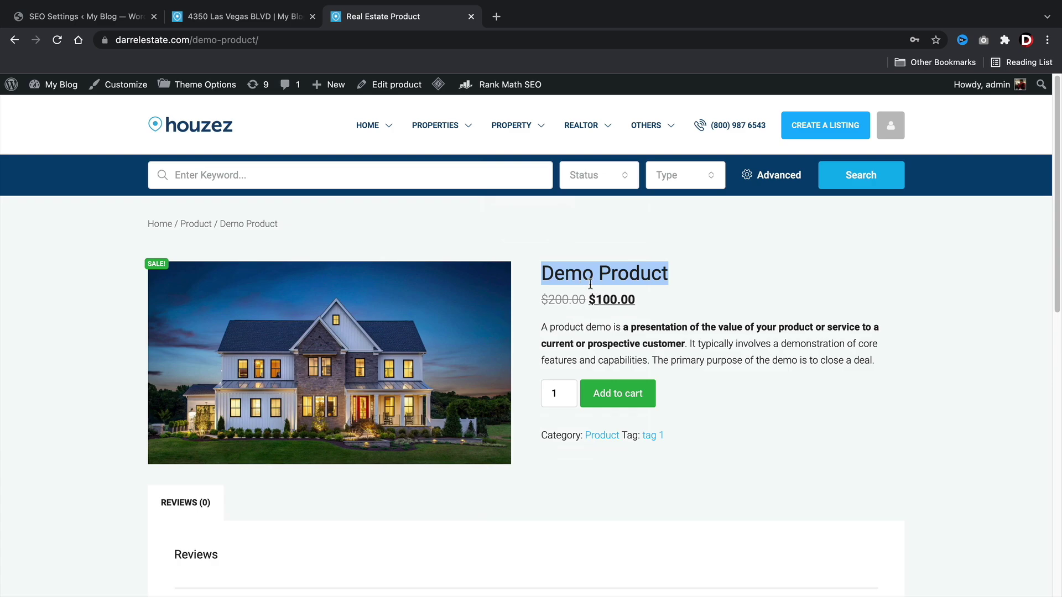
Switch Select Brand back to Custom and verify the Brand name value.
{"action": "left_click", "coordinate": [113, 24]}
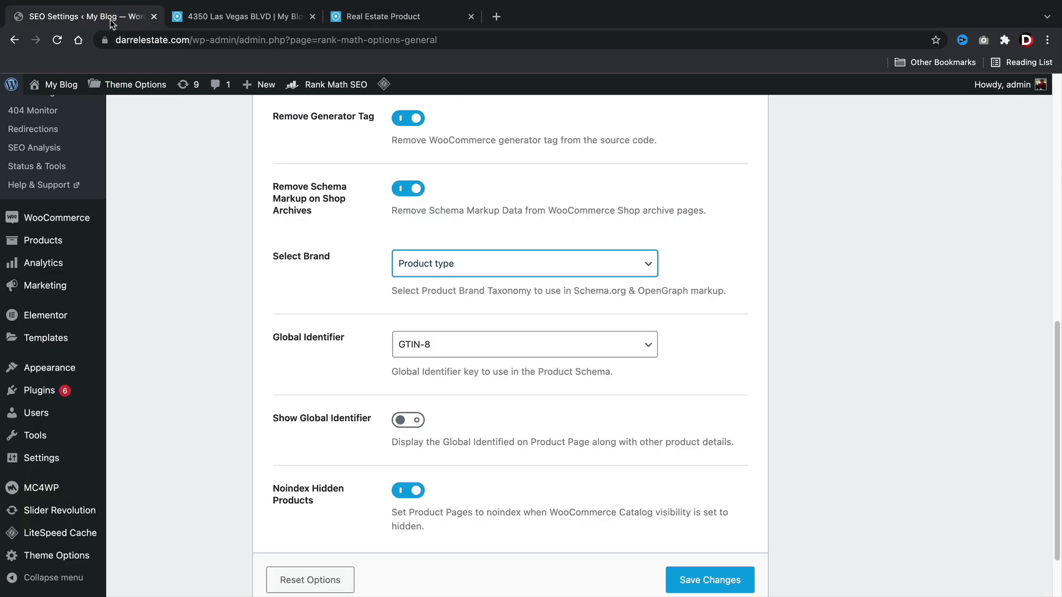
{"action": "left_click", "coordinate": [439, 263]}
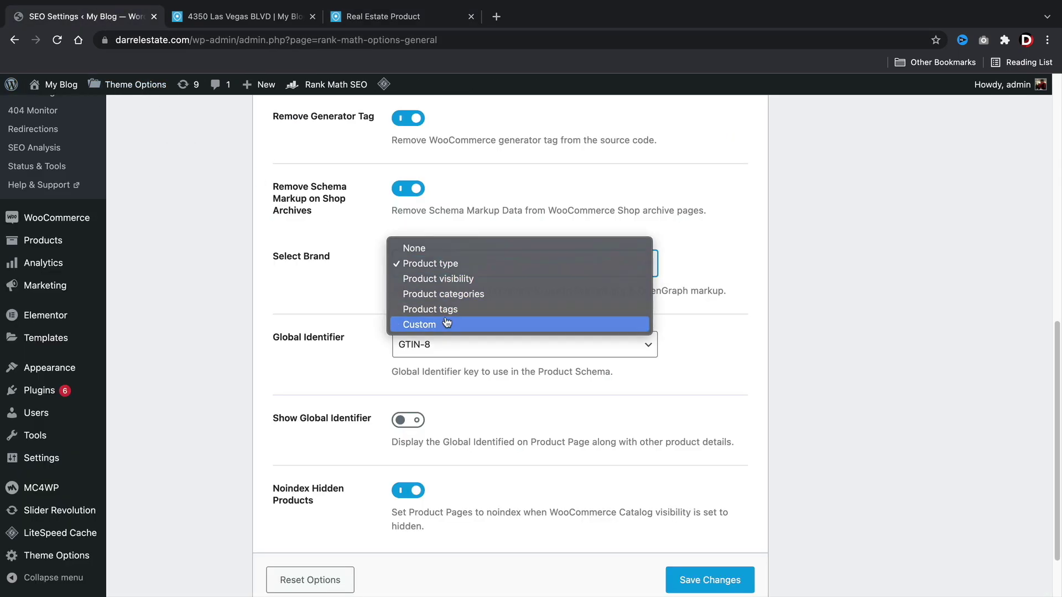
{"action": "left_click", "coordinate": [447, 324]}
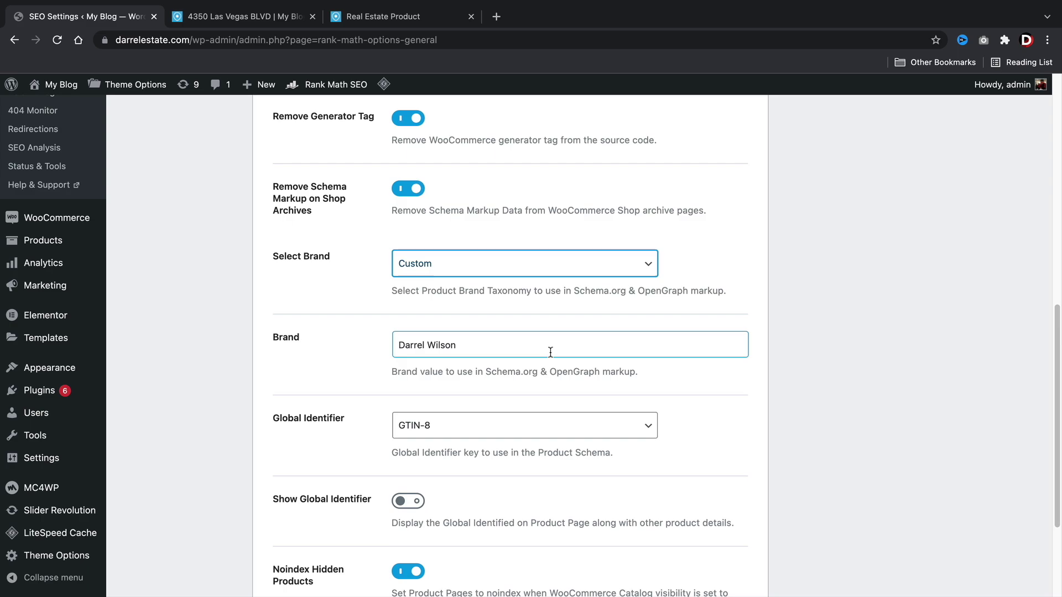
{"action": "left_click_drag", "start_coordinate": [551, 353], "coordinate": [368, 350]}
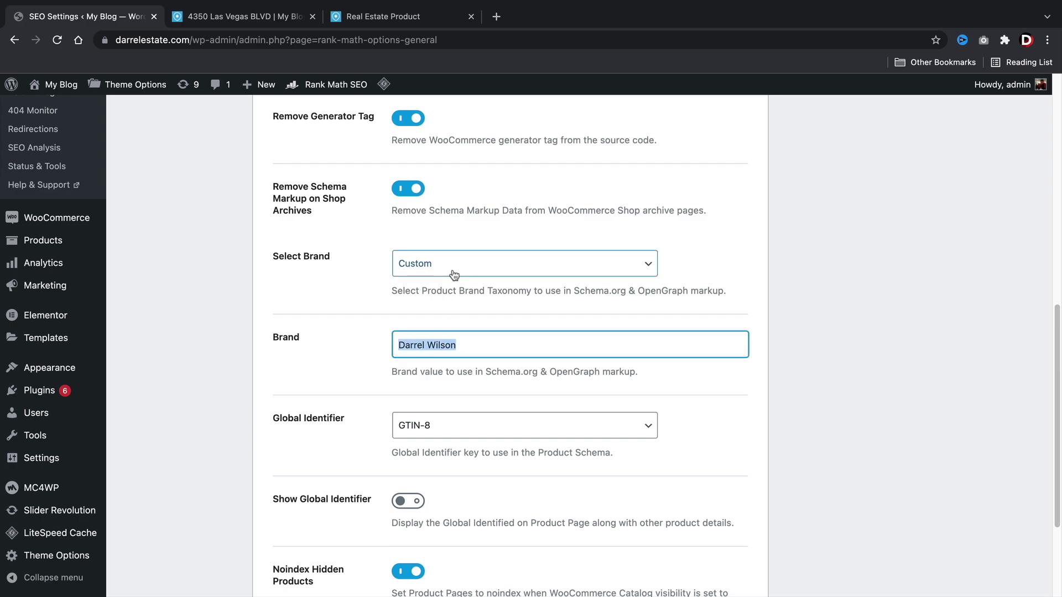
{"action": "left_click", "coordinate": [473, 345]}
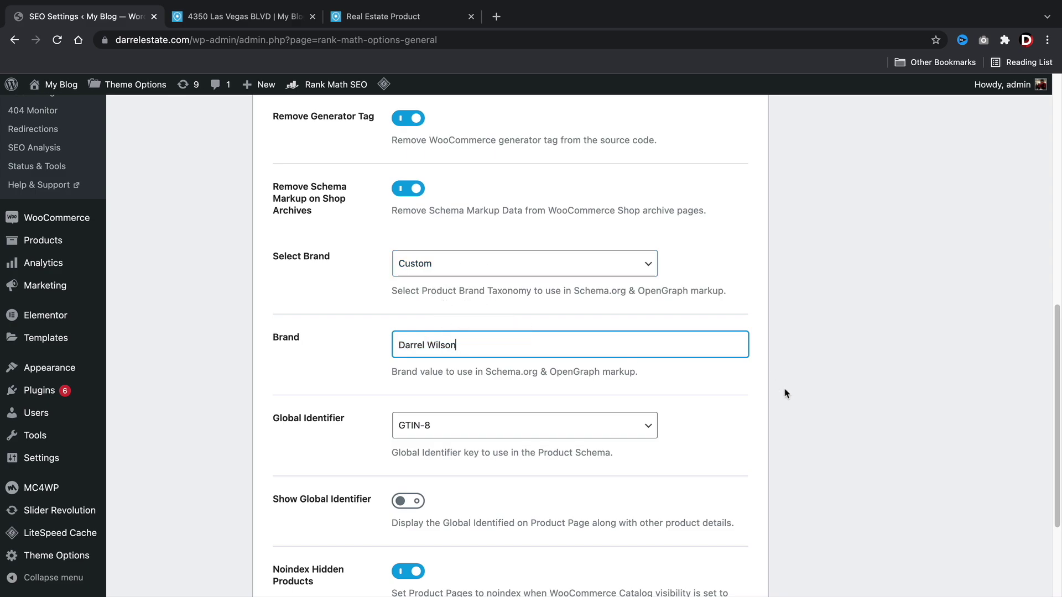
{"action": "scroll", "coordinate": [780, 391], "scroll_direction": "down", "scroll_amount": 5}
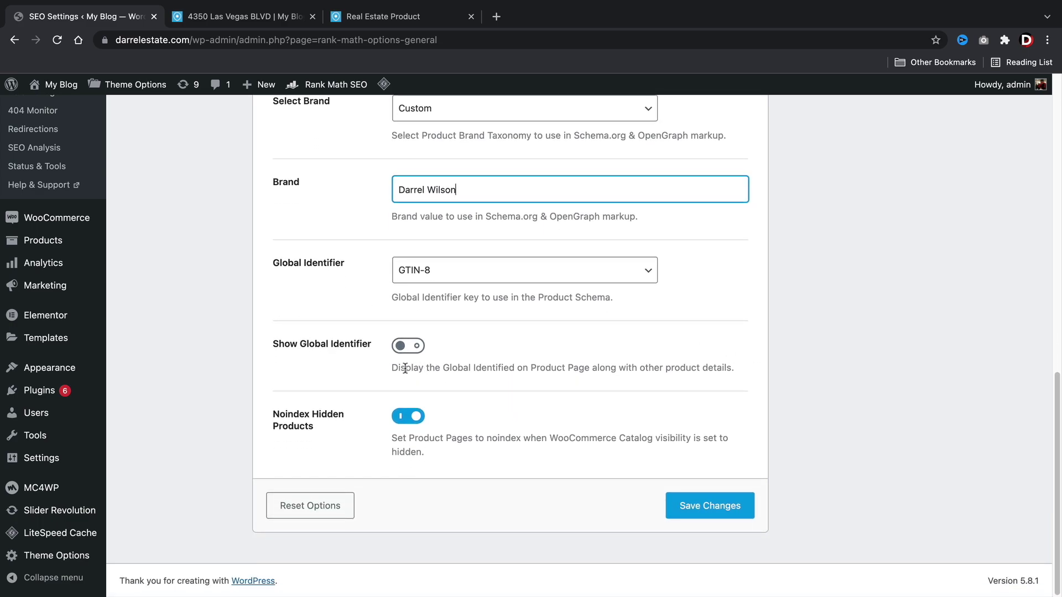
Review the Show Global Identifier and Noindex Hidden Products option descriptions.
{"action": "left_click_drag", "start_coordinate": [405, 368], "coordinate": [774, 382]}
{"action": "left_click", "coordinate": [775, 382]}
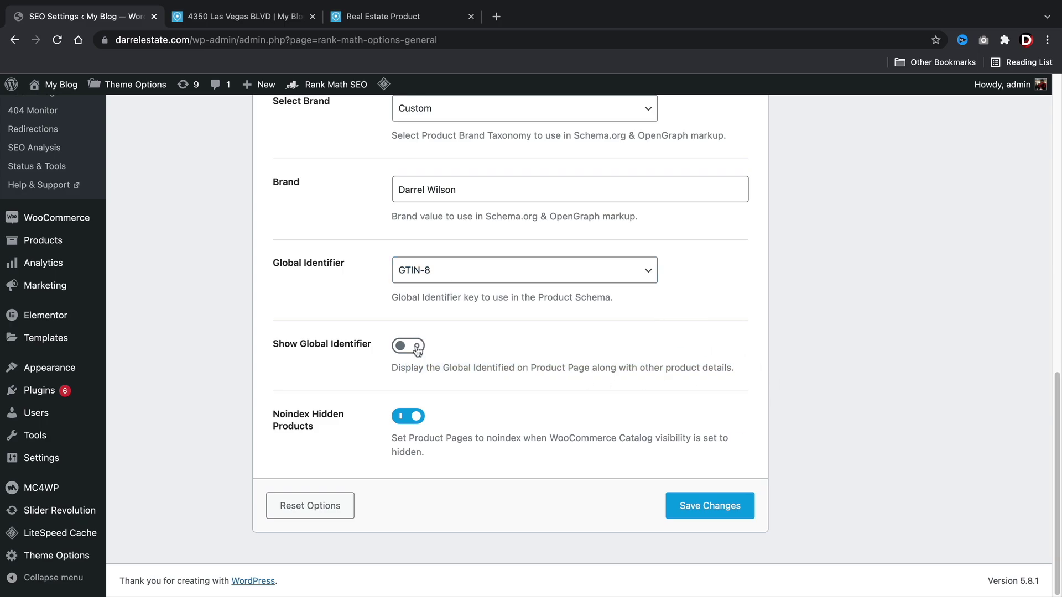
{"action": "left_click_drag", "start_coordinate": [414, 438], "coordinate": [418, 455]}
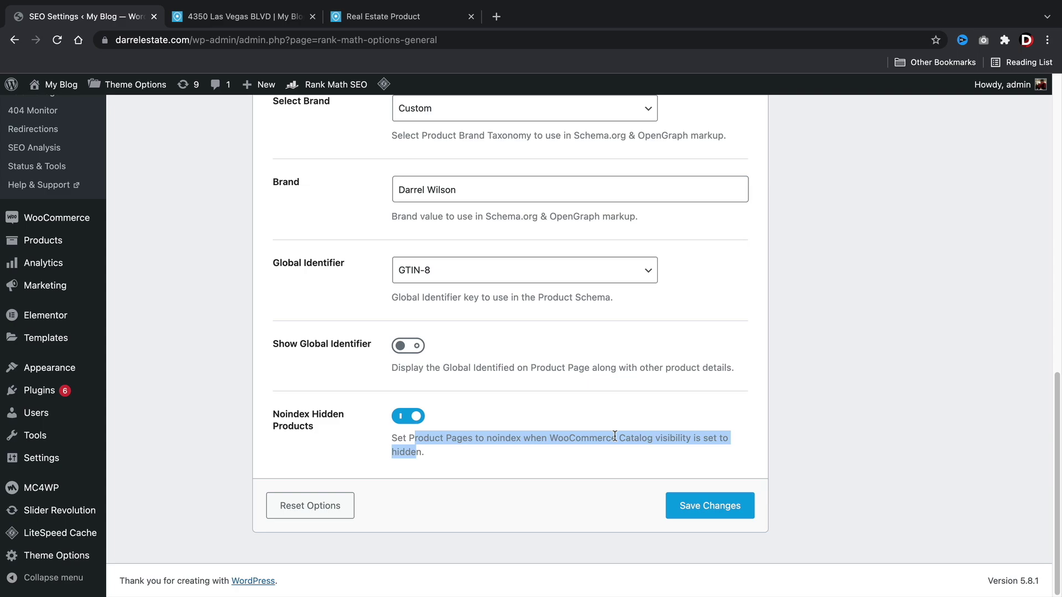
{"action": "left_click", "coordinate": [224, 437]}
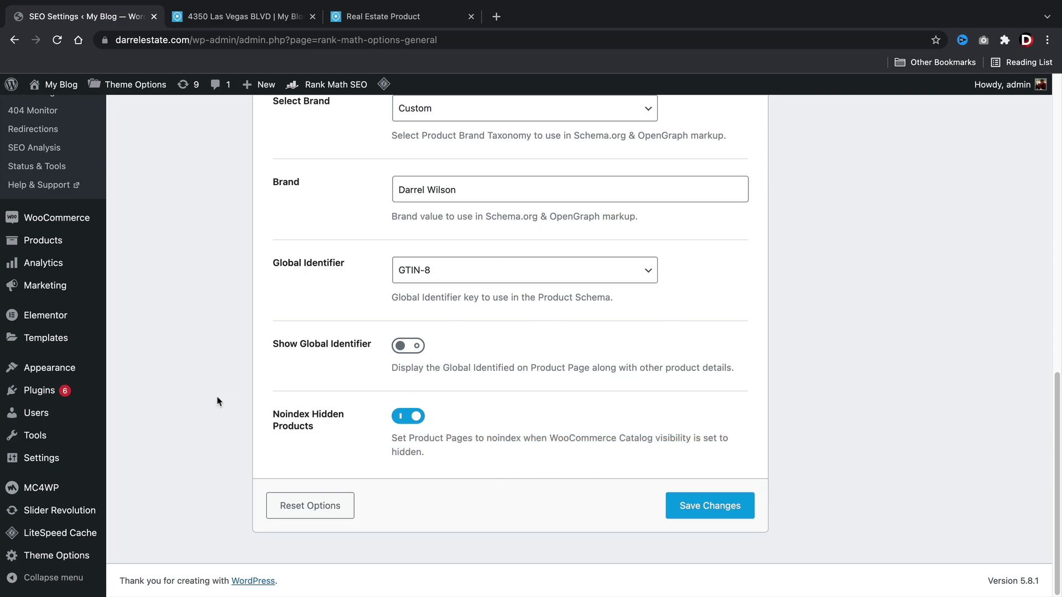
Save the WooCommerce settings and confirm Select Brand remains Custom.
{"action": "left_click", "coordinate": [688, 516]}
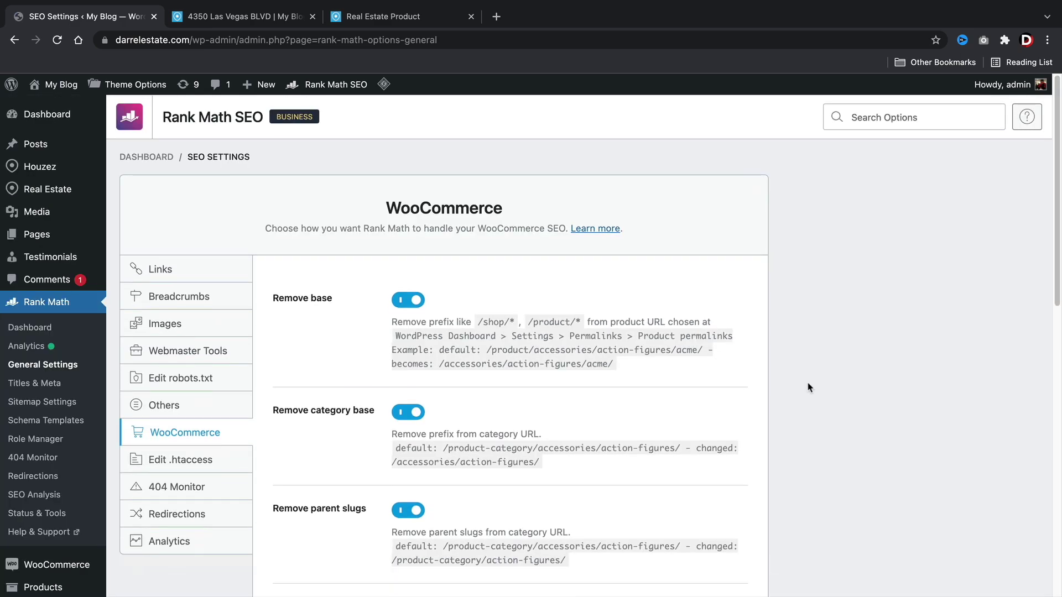
{"action": "scroll", "coordinate": [805, 375], "scroll_direction": "down", "scroll_amount": 6}
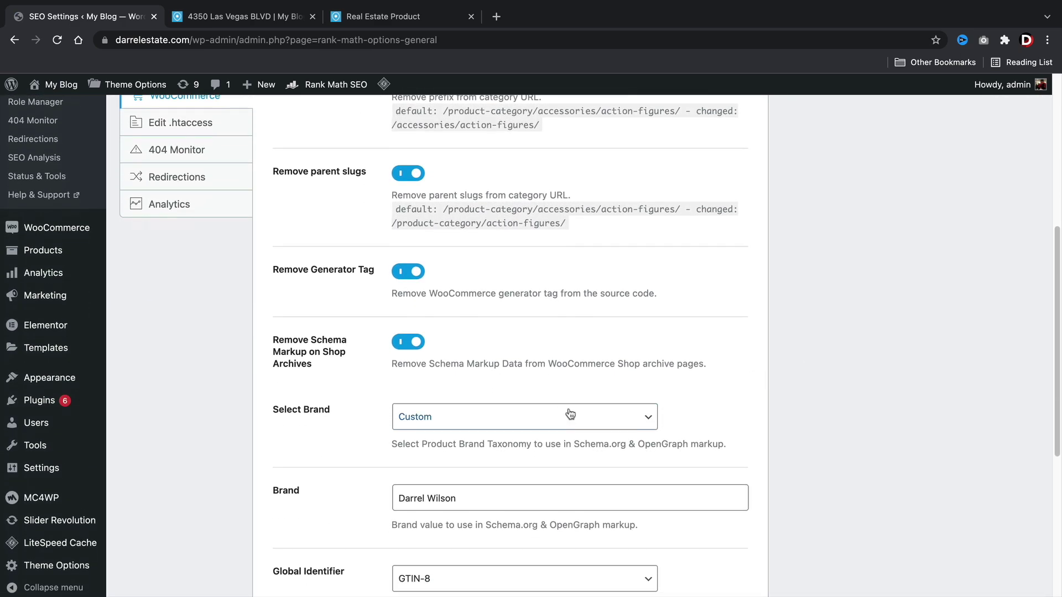
{"action": "left_click", "coordinate": [562, 419]}
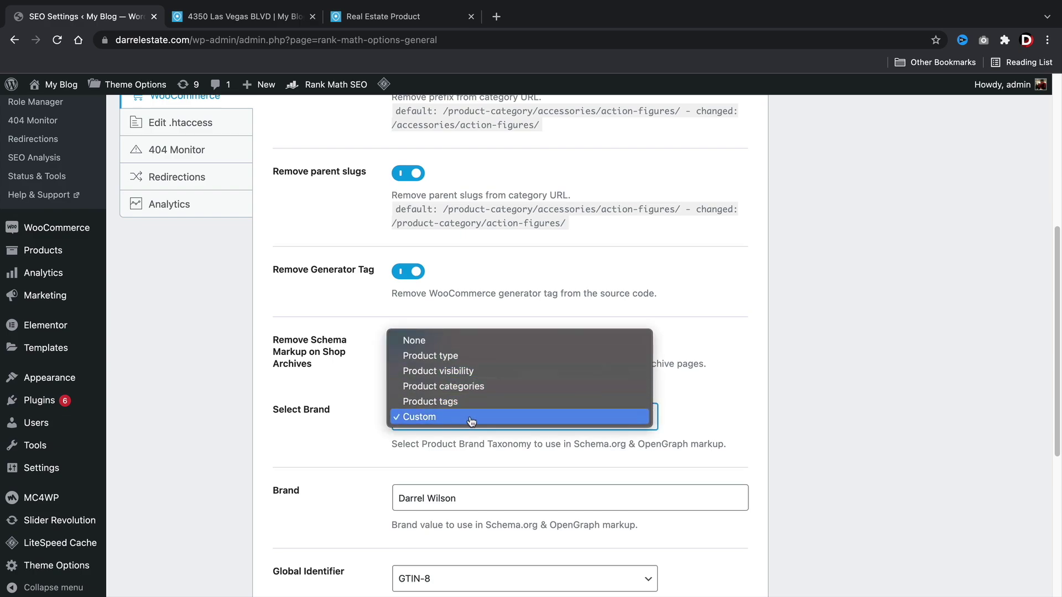
{"action": "left_click", "coordinate": [422, 419]}
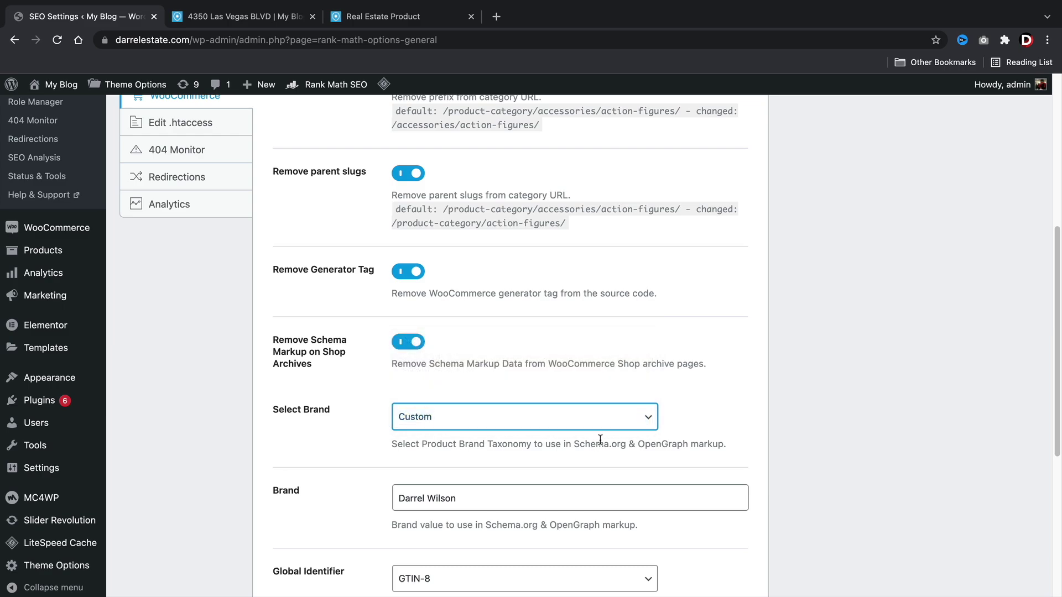